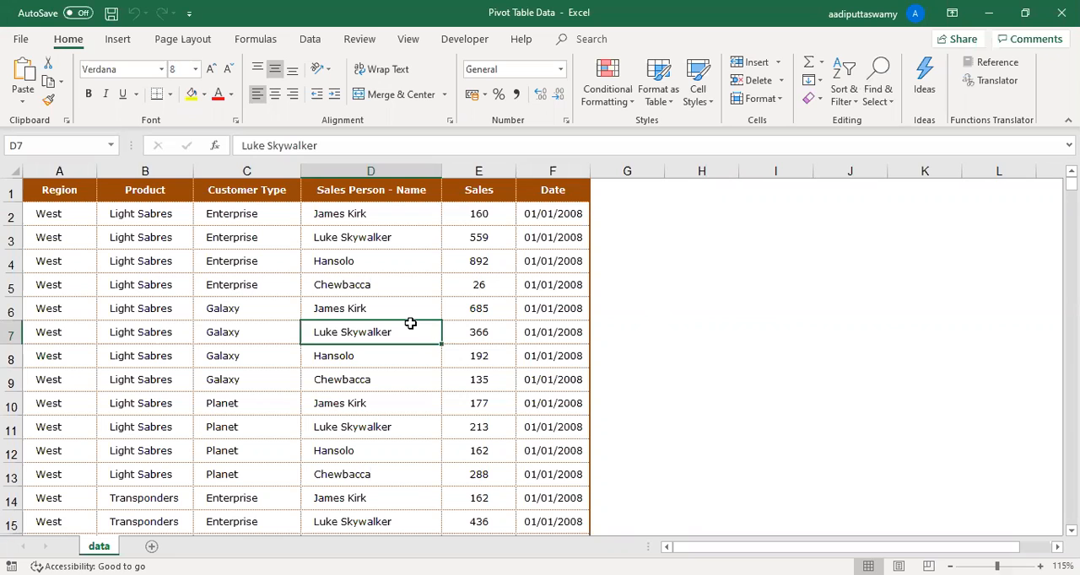
- Examine the sales data in columns A to F and its header row from Region to Date
left_click_drag(57, 192, 481, 336)
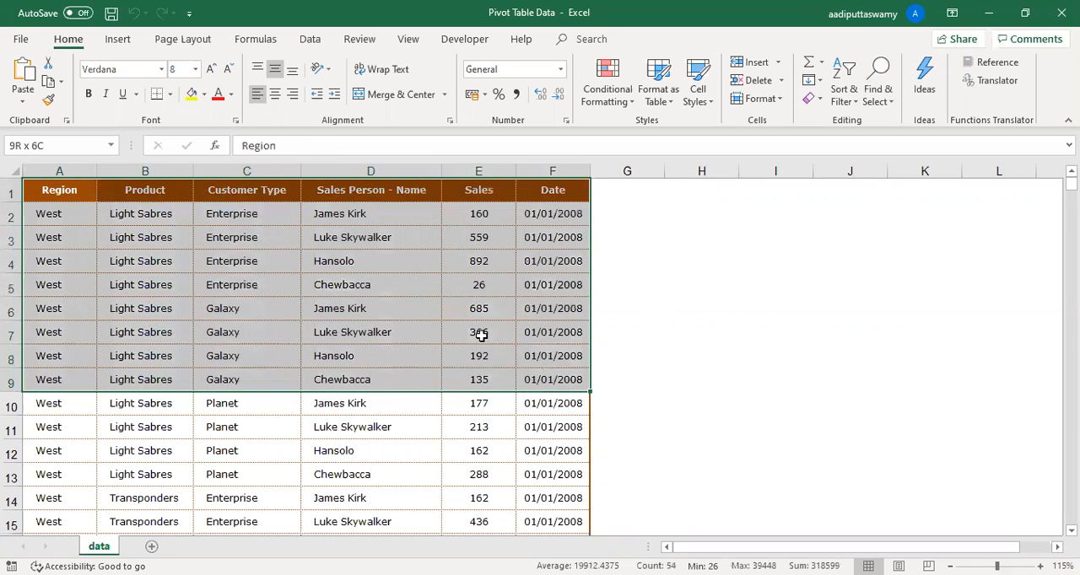
left_click(434, 324)
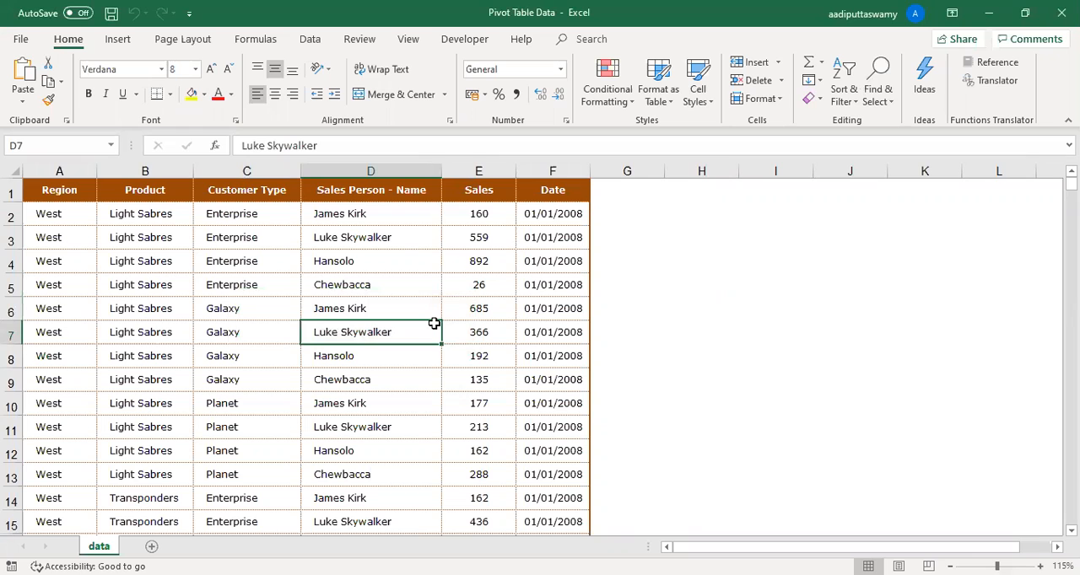
left_click_drag(60, 200, 371, 408)
left_click(292, 279)
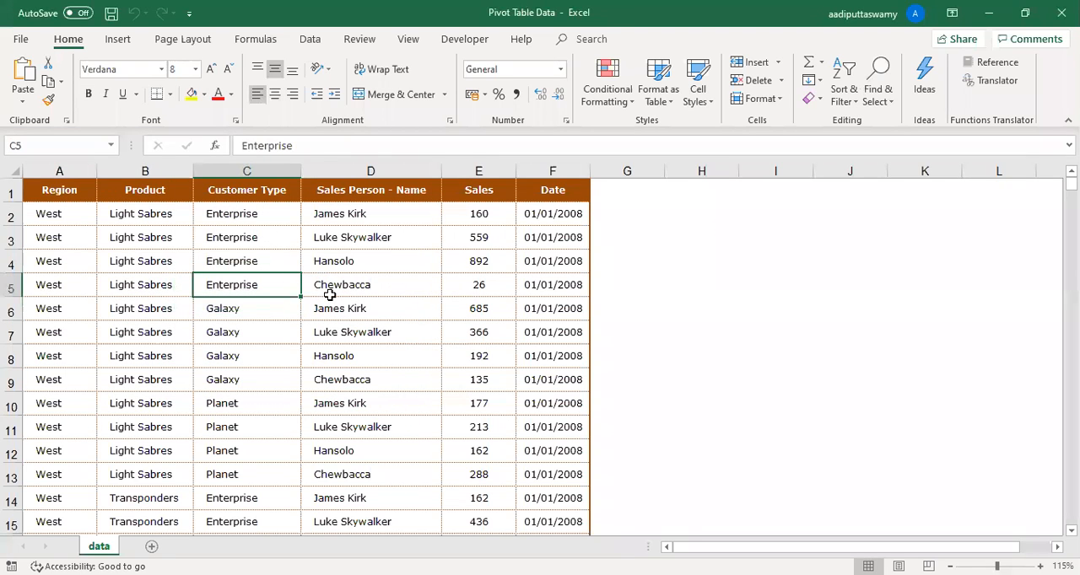
left_click_drag(48, 189, 547, 410)
left_click(121, 260)
left_click(65, 199)
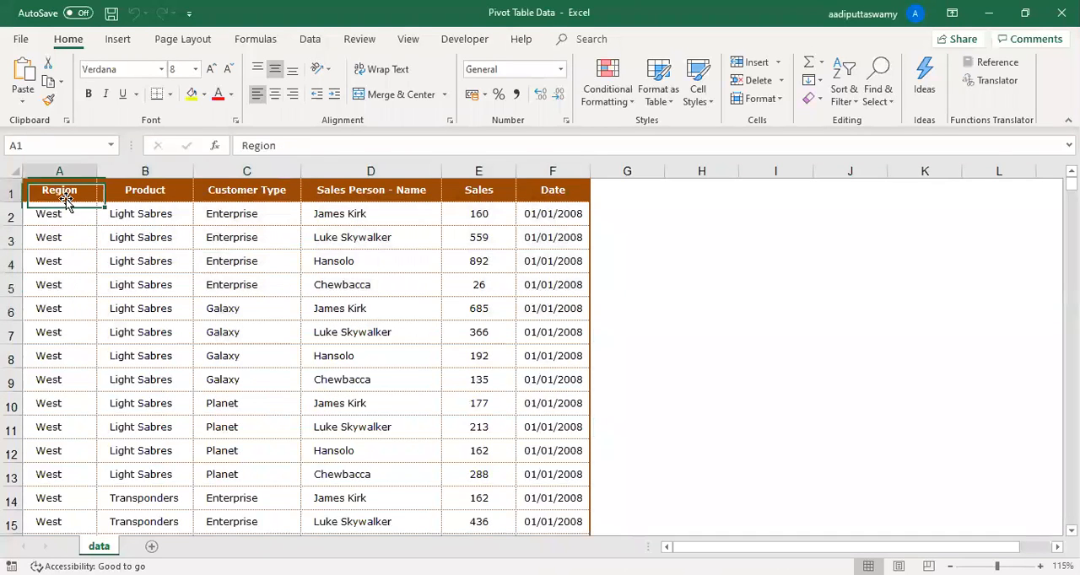
left_click(294, 308)
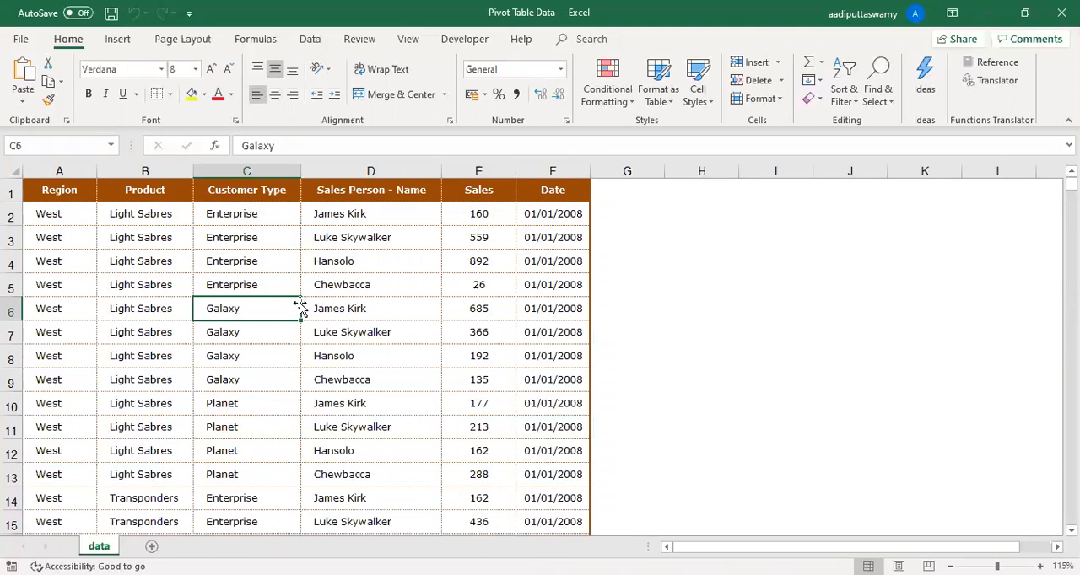
left_click_drag(59, 191, 561, 191)
left_click(501, 237)
left_click_drag(64, 191, 559, 196)
left_click(481, 232)
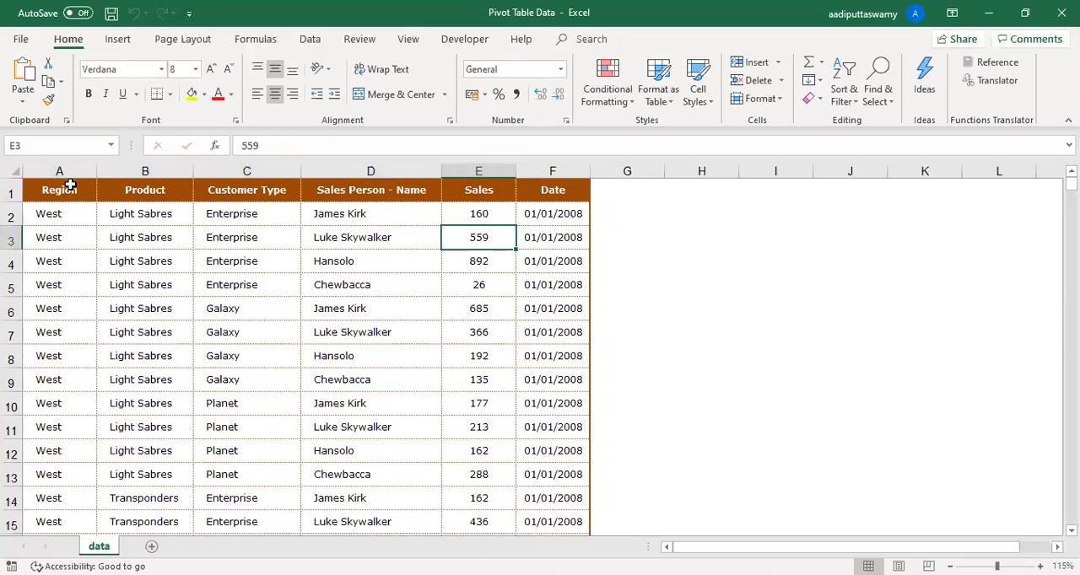
- Clear the Customer Type header from cell C1
left_click(246, 188)
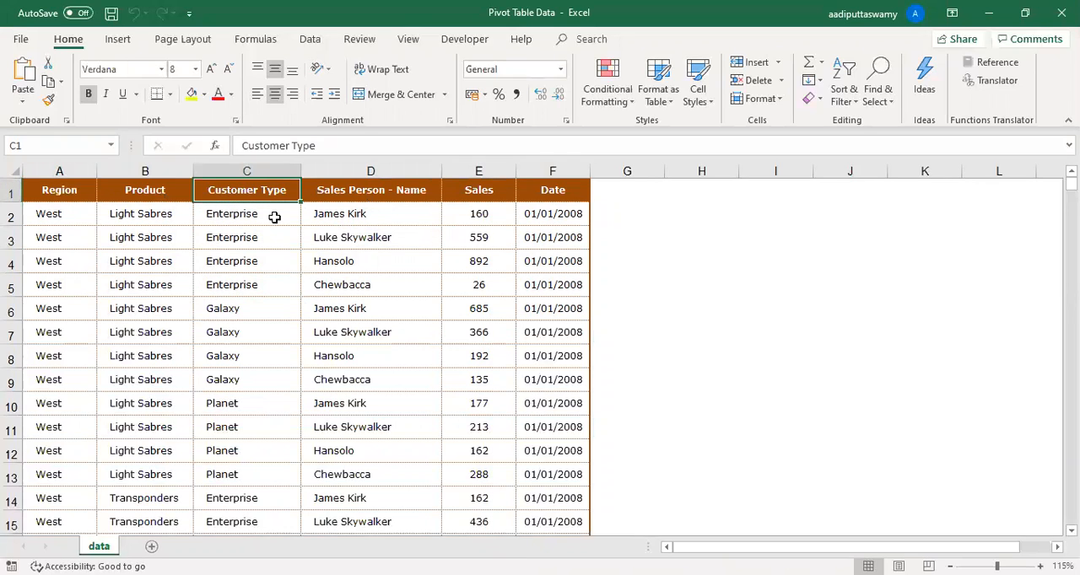
key("Delete")
left_click(250, 213)
key("Up")
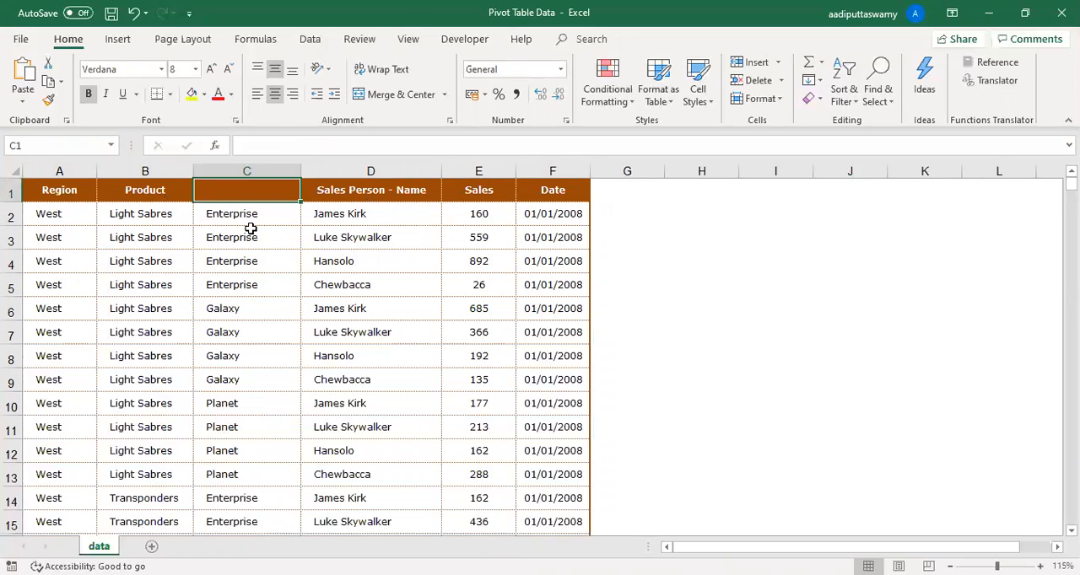
left_click(249, 234)
left_click(236, 195)
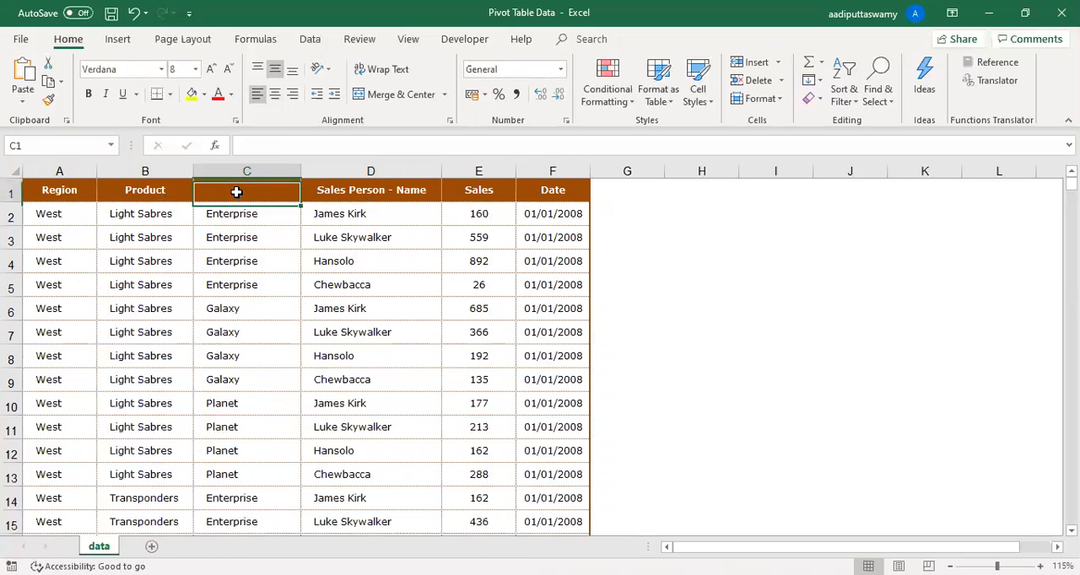
left_click(406, 259)
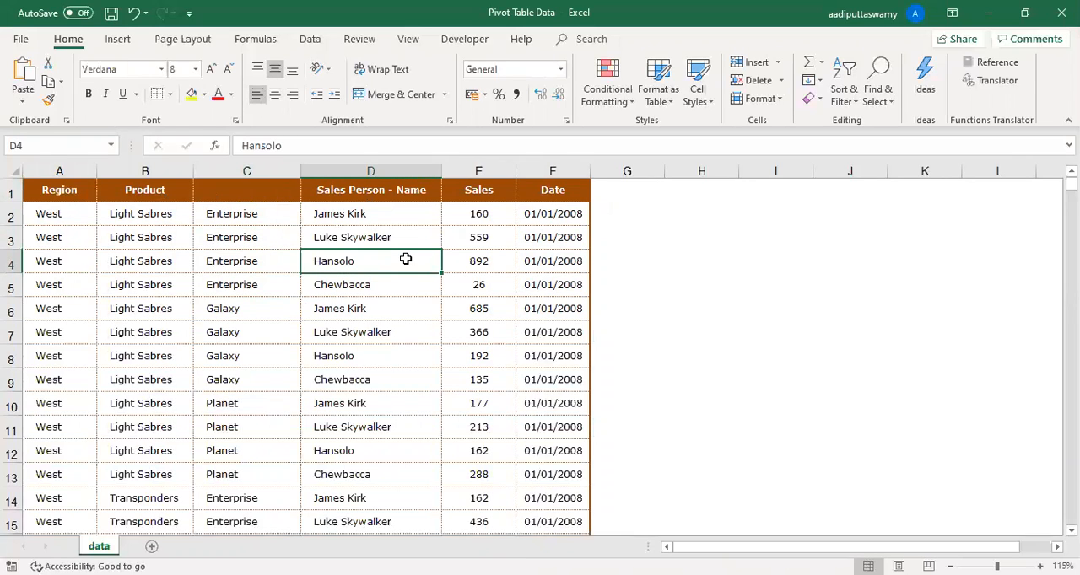
- Undo the clearing of header cell C1 and check the headers in A1:F1
left_click(270, 181)
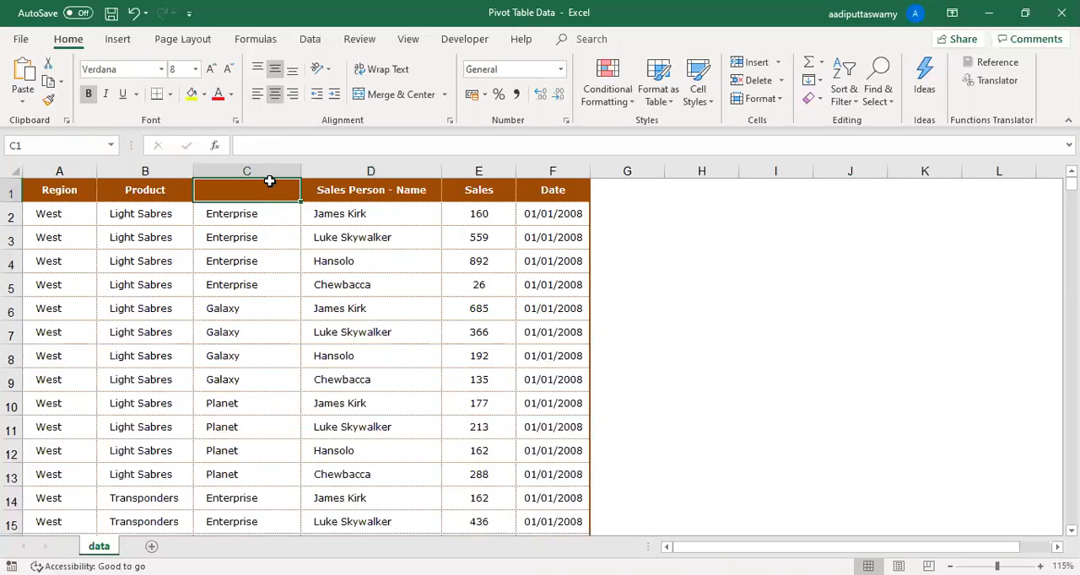
key("ctrl+z")
left_click(339, 303)
left_click_drag(59, 190, 552, 191)
left_click(499, 242)
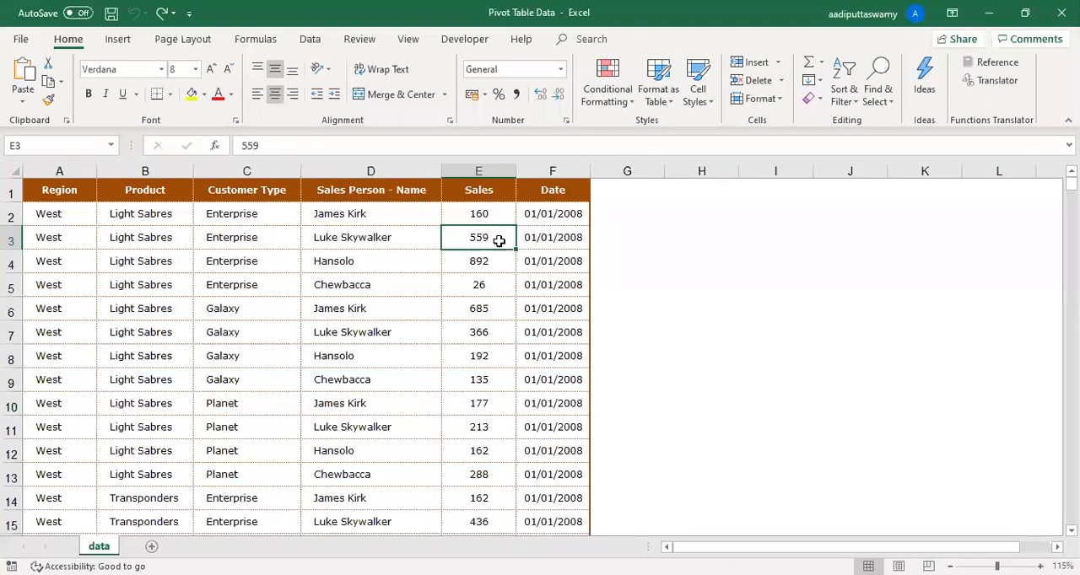
left_click(413, 231)
left_click_drag(53, 197, 554, 190)
left_click(529, 255)
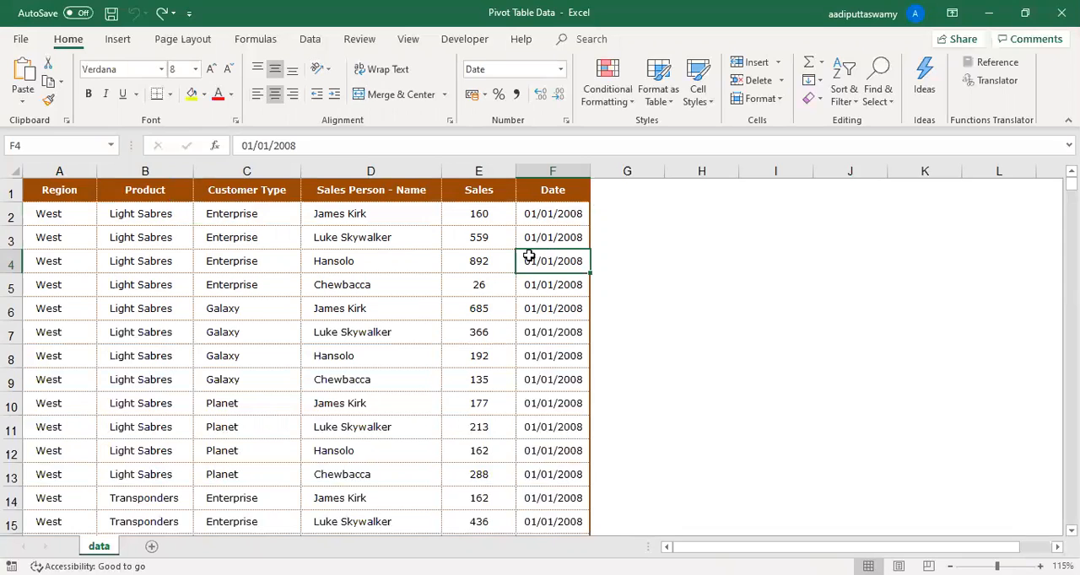
- Clear the contents of row 6 in the data table, from A6 to F6
left_click_drag(49, 309, 570, 313)
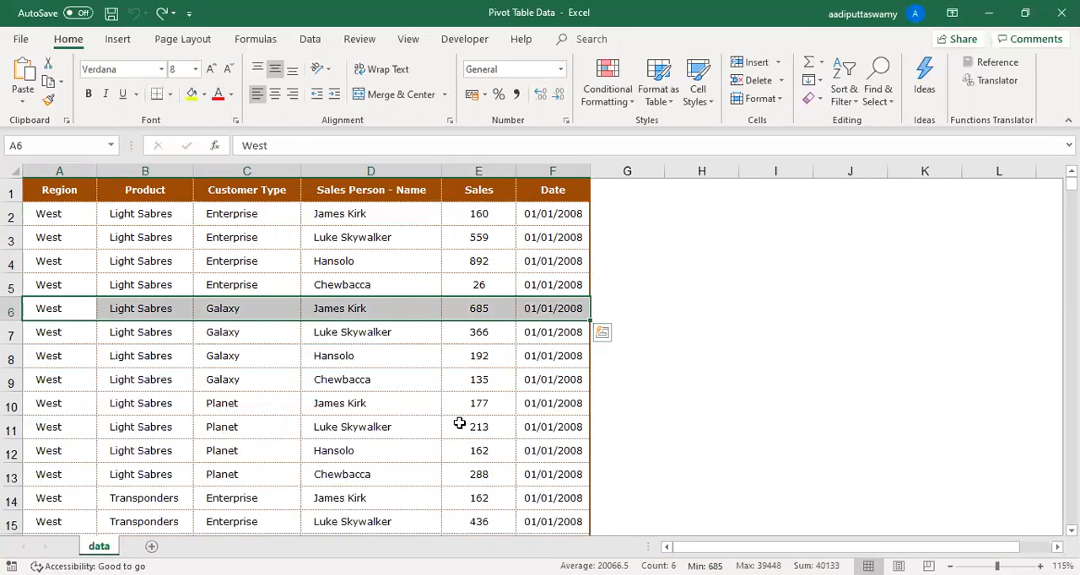
key("Delete")
left_click(180, 425)
left_click_drag(42, 312, 561, 311)
left_click(518, 371)
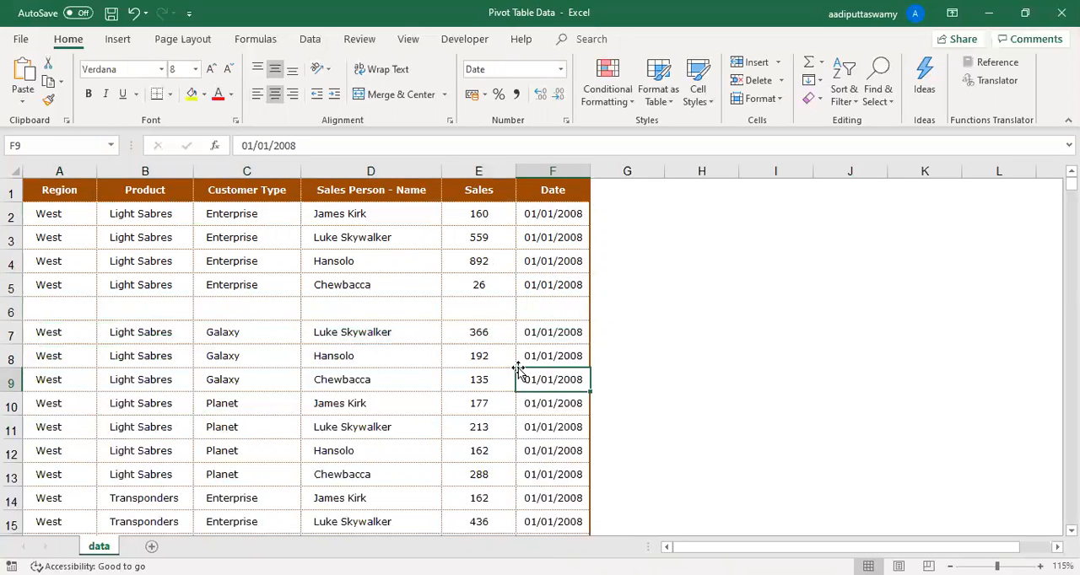
left_click(328, 374)
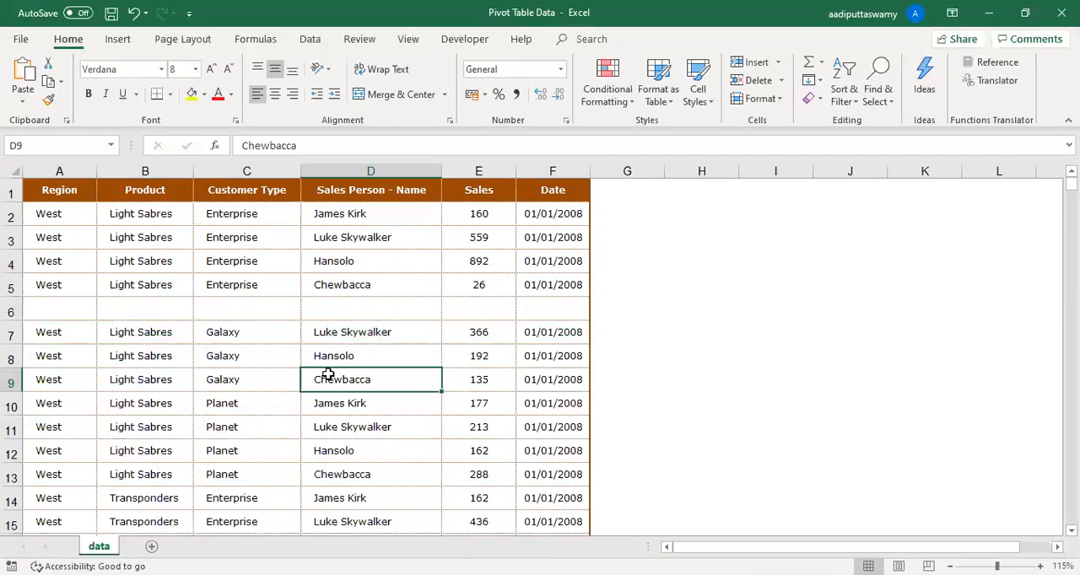
left_click_drag(50, 309, 553, 308)
left_click(395, 401)
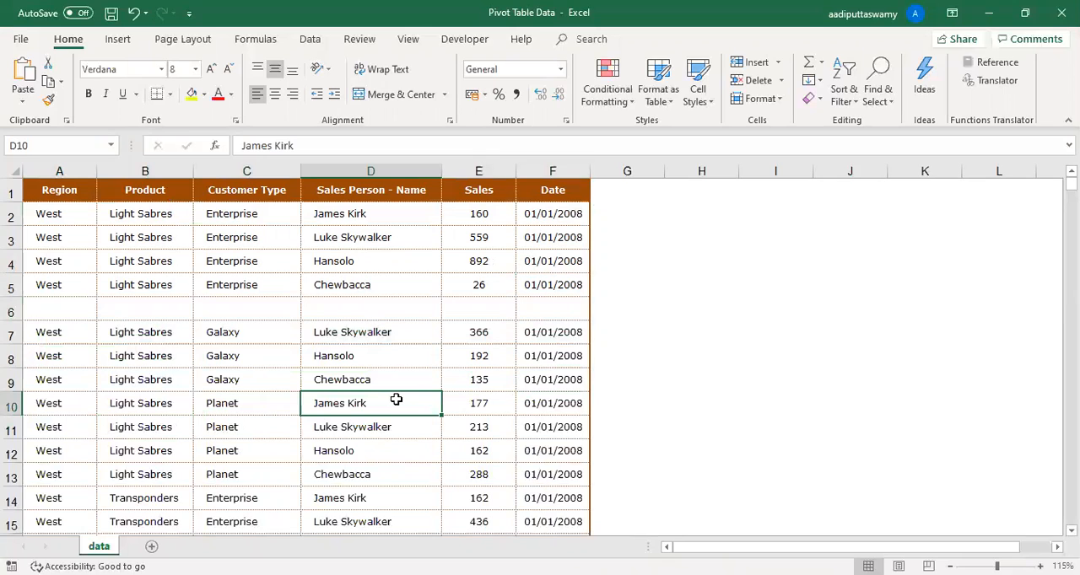
- Review the data range around blank row 6 and undo the clearing of that row
left_click_drag(53, 309, 552, 310)
left_click_drag(67, 190, 552, 493)
scroll(553, 481, "down", 15)
scroll(554, 481, "down", 7)
scroll(554, 477, "up", 20)
left_click(502, 423)
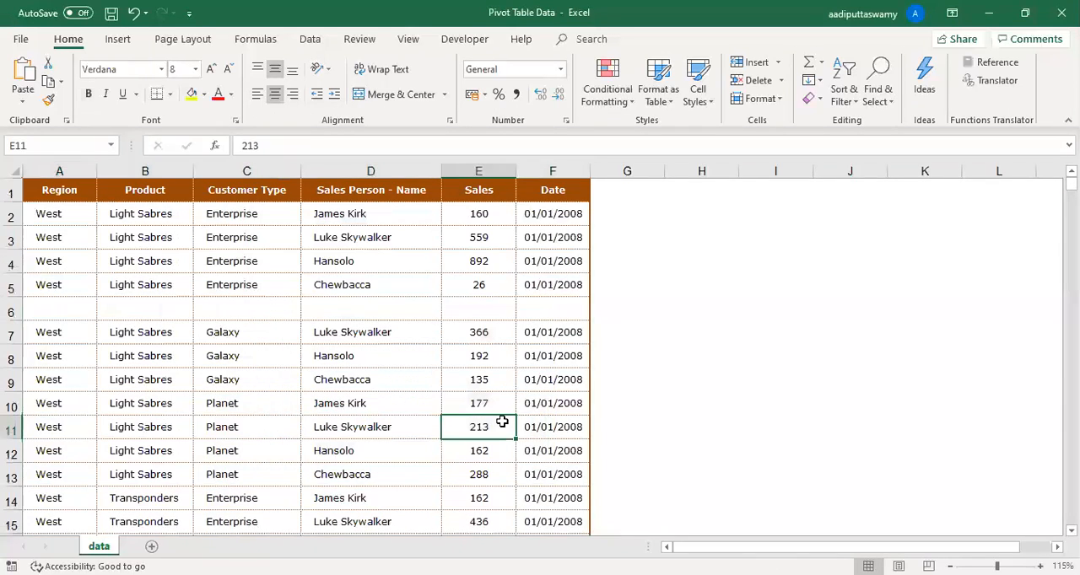
key("ctrl+z")
key("ctrl+z")
key("ctrl+z")
key("ctrl+z")
key("ctrl+z")
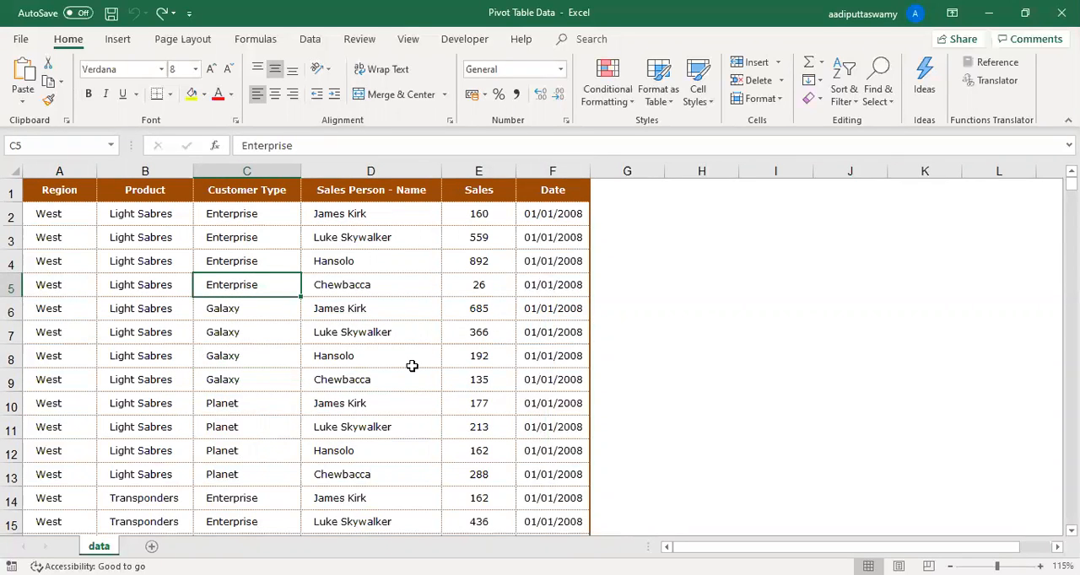
left_click(379, 331)
left_click(473, 283)
left_click(493, 329)
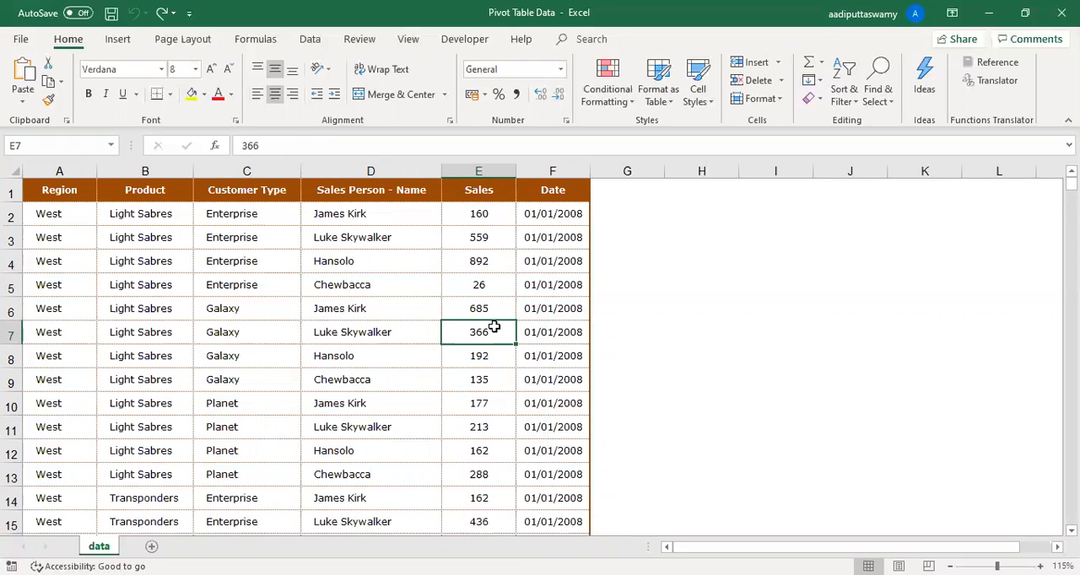
left_click(345, 279)
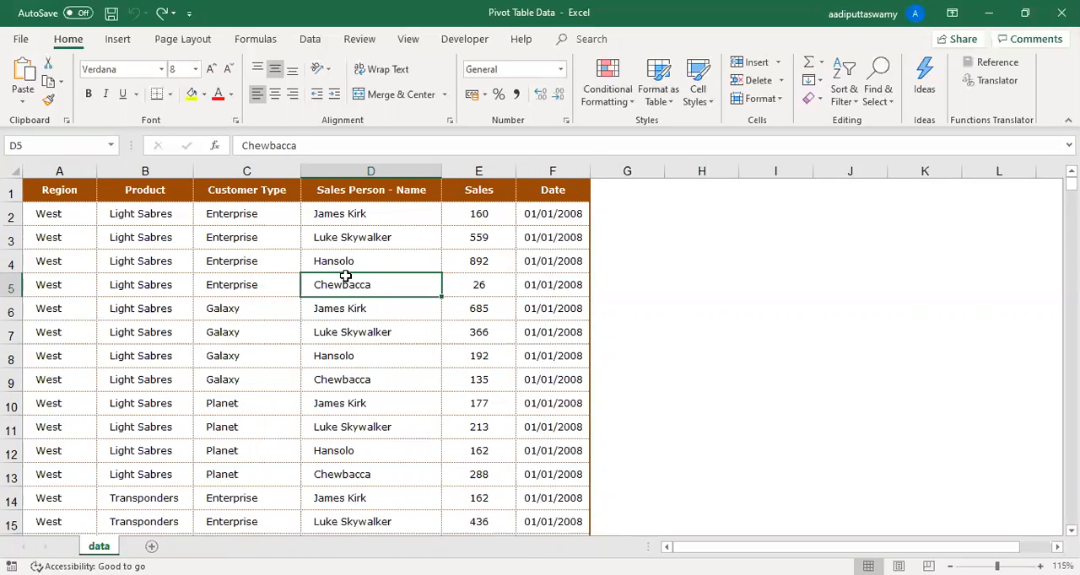
left_click(188, 257)
left_click(72, 189)
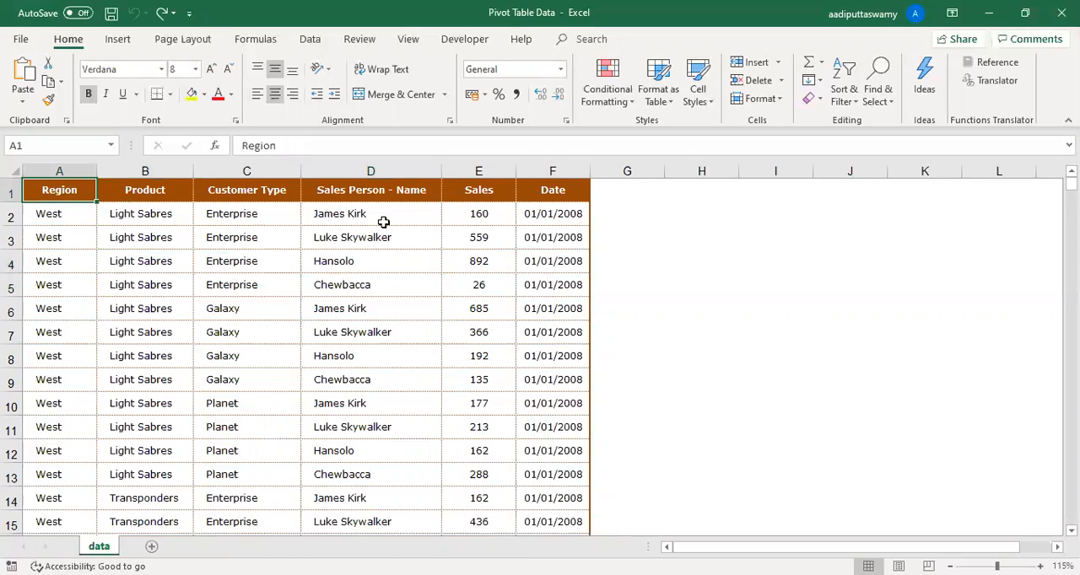
left_click(384, 222)
left_click(402, 261)
left_click(88, 193)
left_click(238, 213)
left_click(414, 233)
left_click(203, 230)
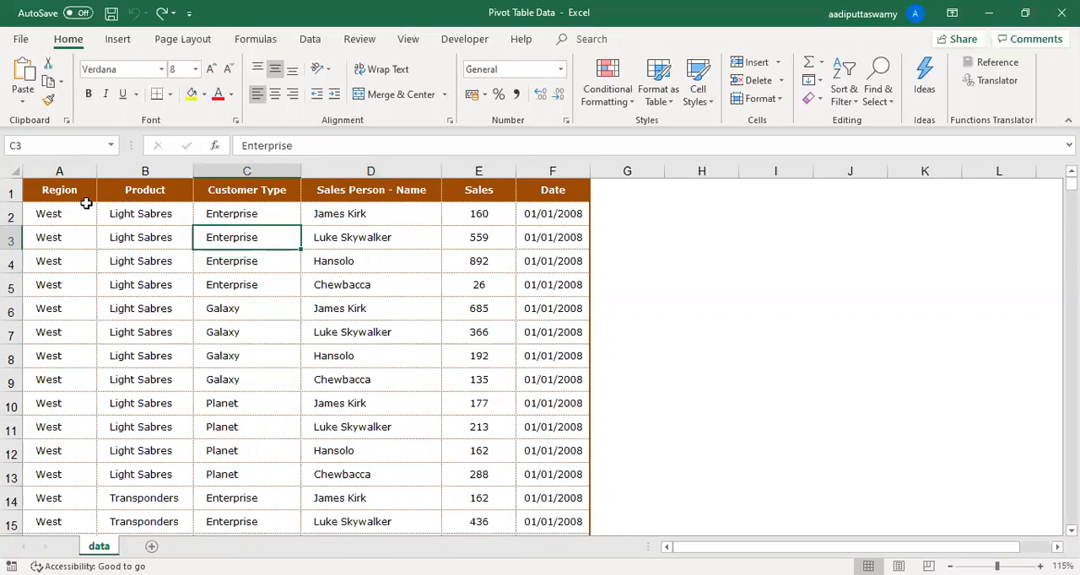
- Select the whole data range starting at the Region header and return to cell A1
left_click(85, 196)
key("ctrl+shift+Right")
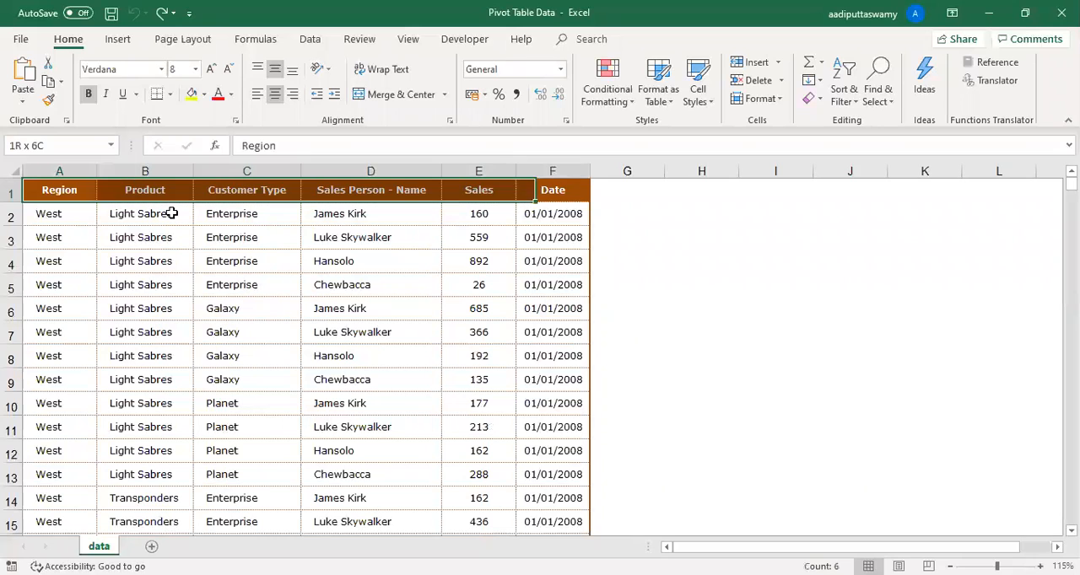
key("ctrl+shift+Down")
key("ctrl+Home")
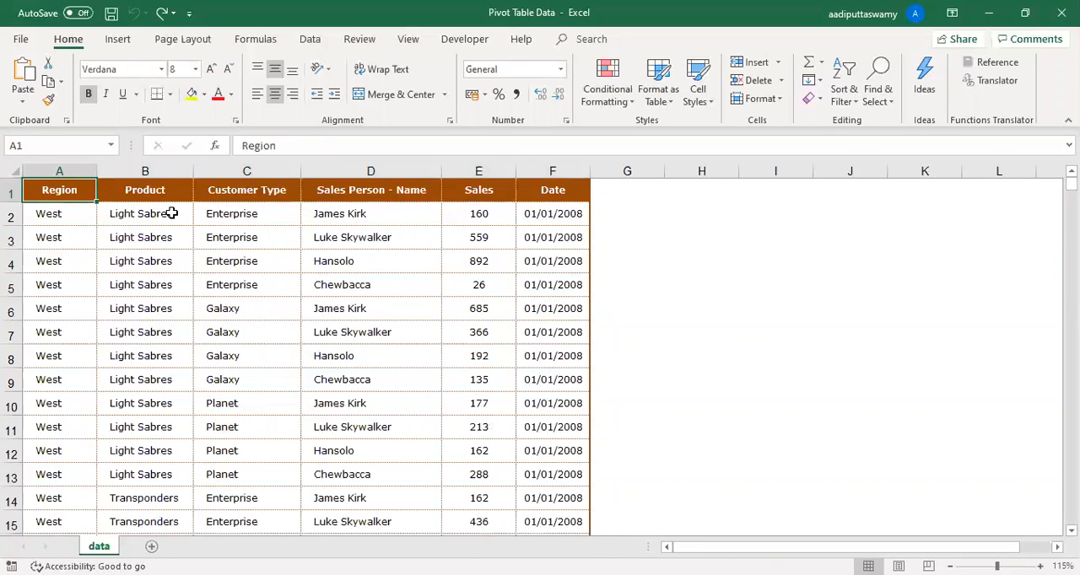
- Open the PivotTable creation dialog from cell B2, inspect the proposed source range, and cancel it
left_click(172, 213)
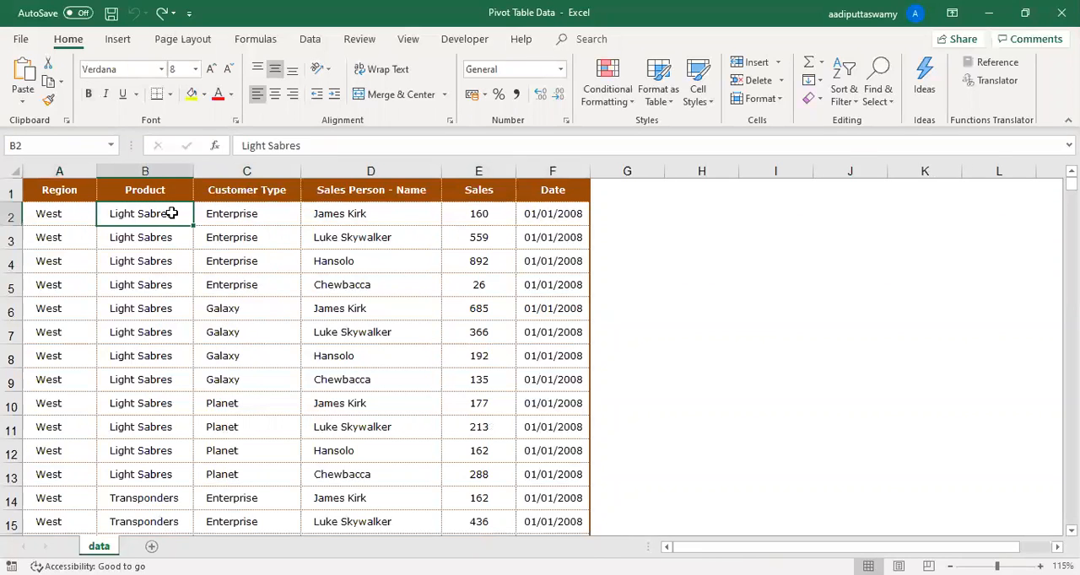
left_click(118, 39)
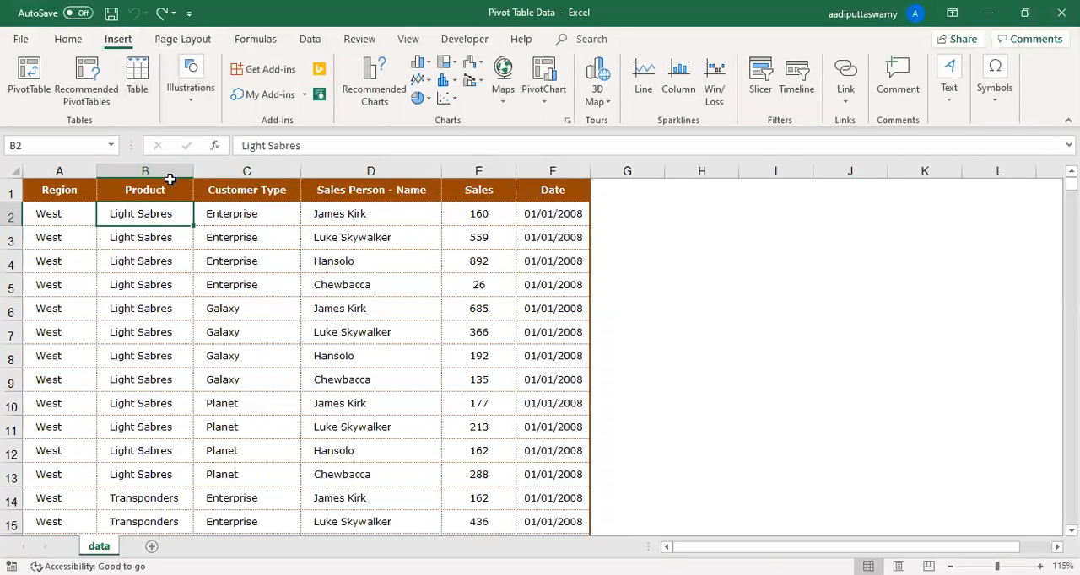
left_click(29, 74)
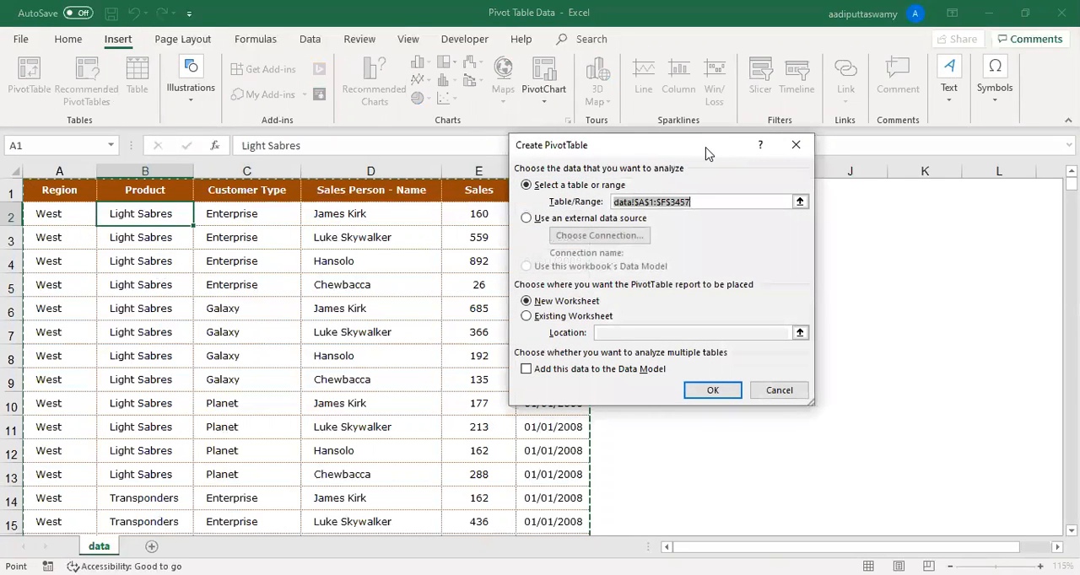
left_click_drag(707, 153, 467, 161)
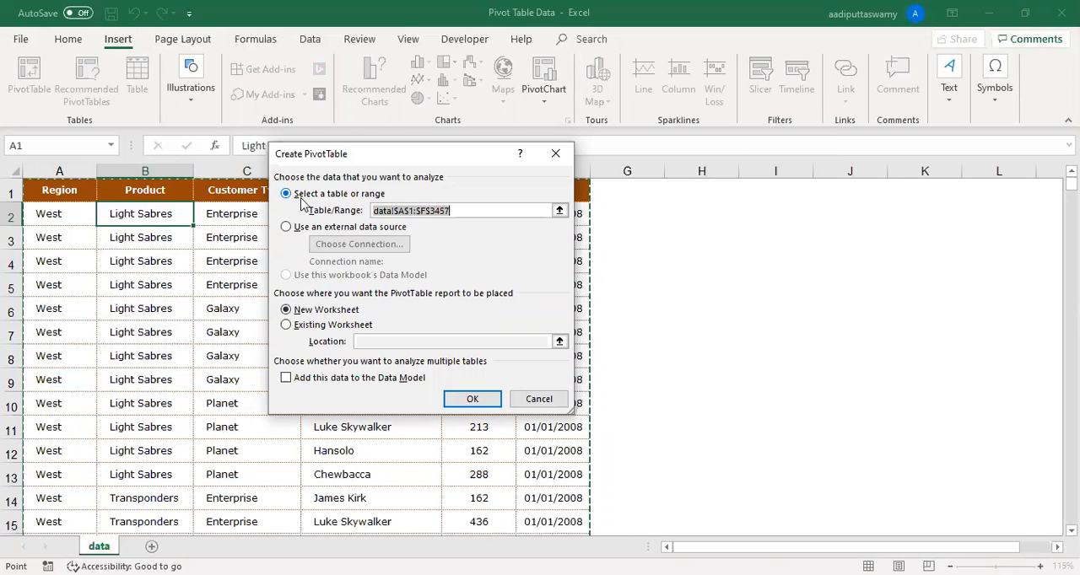
left_click_drag(468, 211, 361, 206)
left_click(474, 210)
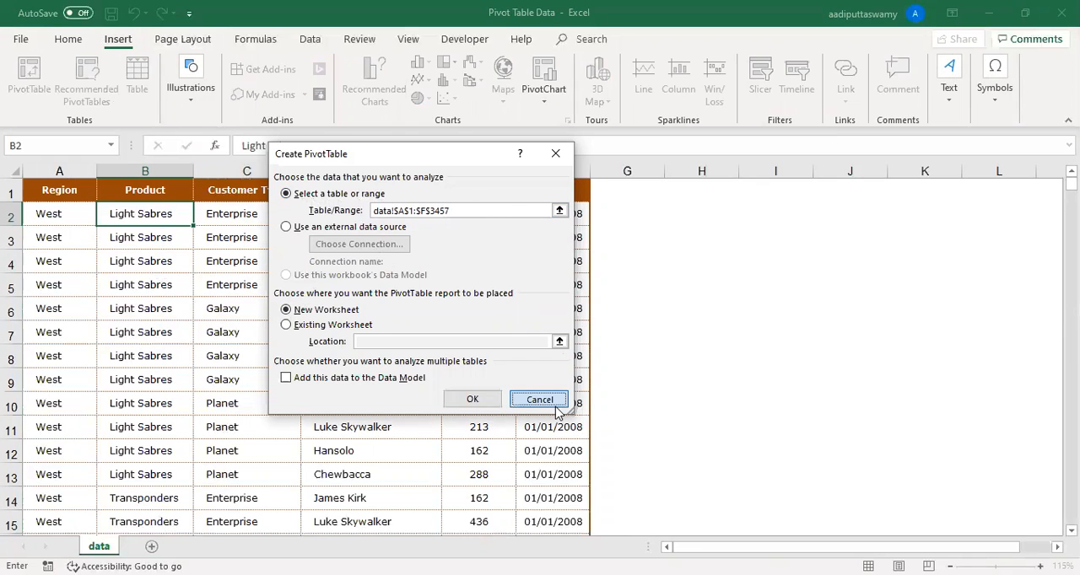
left_click(539, 399)
- Clear the contents of row 13 in the data table, from A13 to F13
left_click(72, 464)
left_click_drag(252, 469, 559, 478)
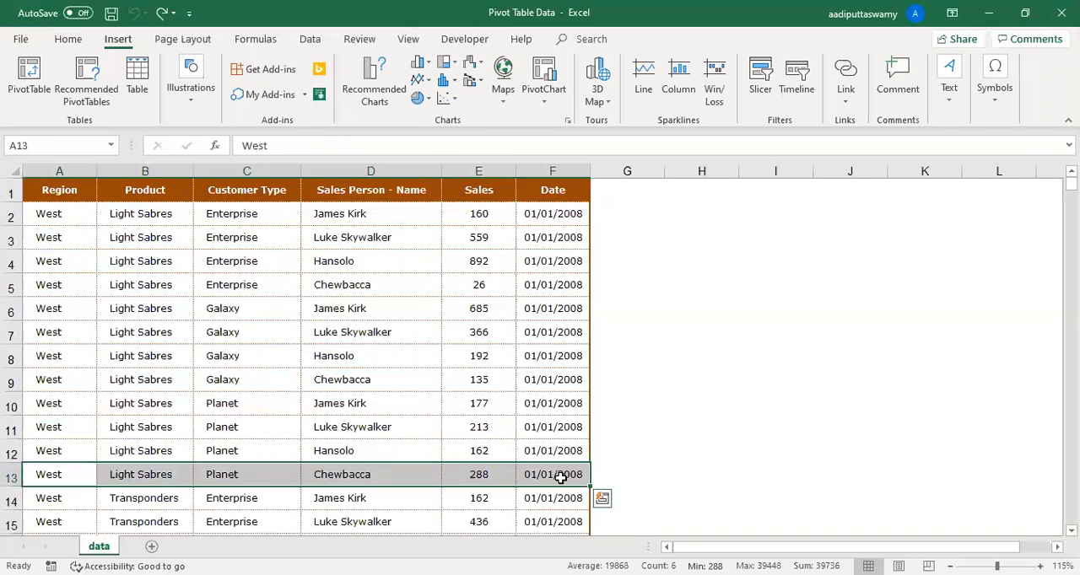
key("Delete")
left_click(280, 374)
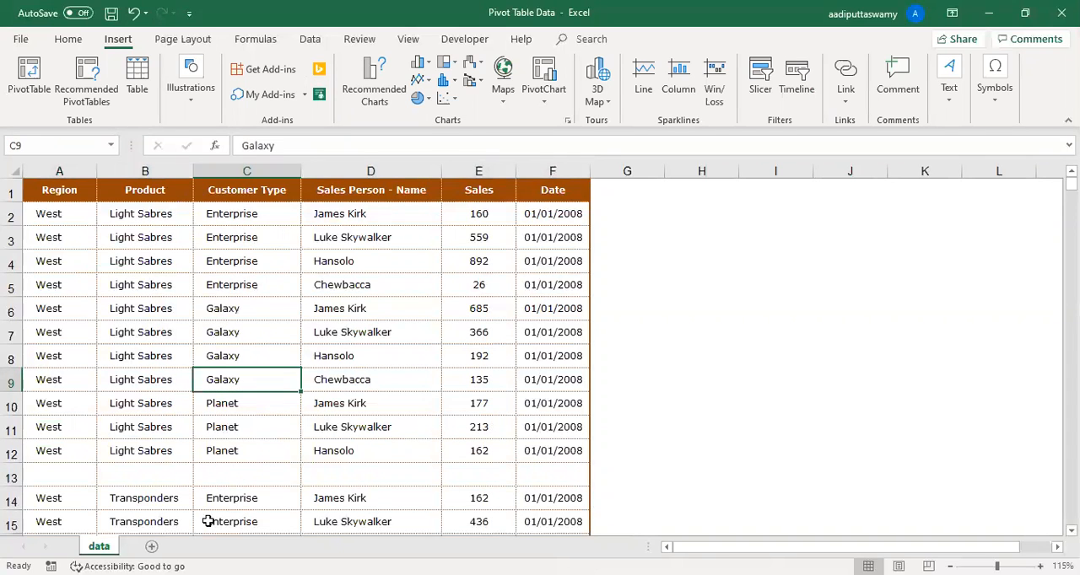
- Check the source range proposed for a PivotTable with row 13 blank, and undo the clearing of that row
left_click(27, 80)
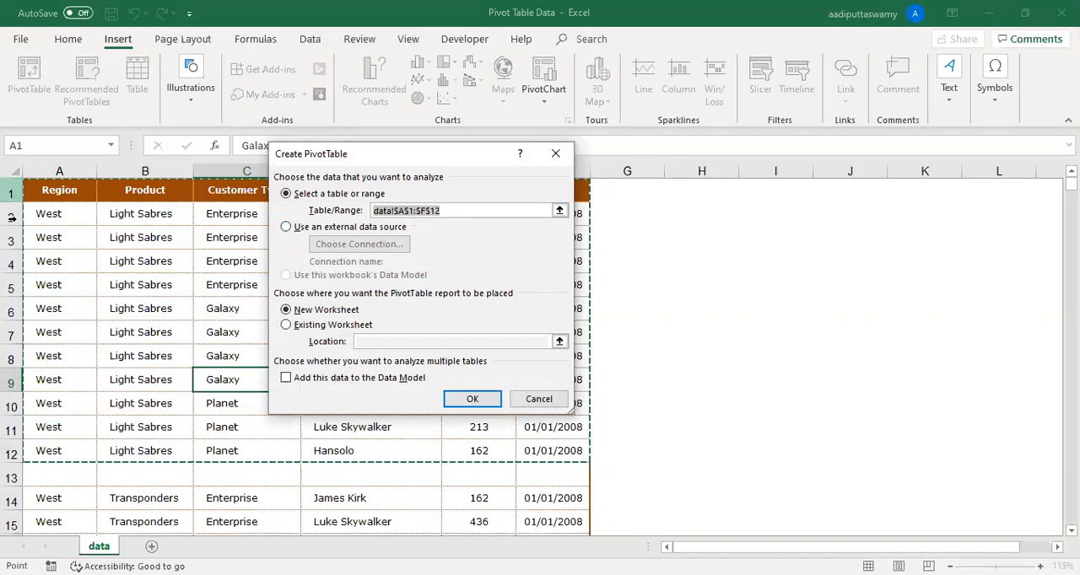
left_click(539, 399)
left_click(344, 419)
key("ctrl+z")
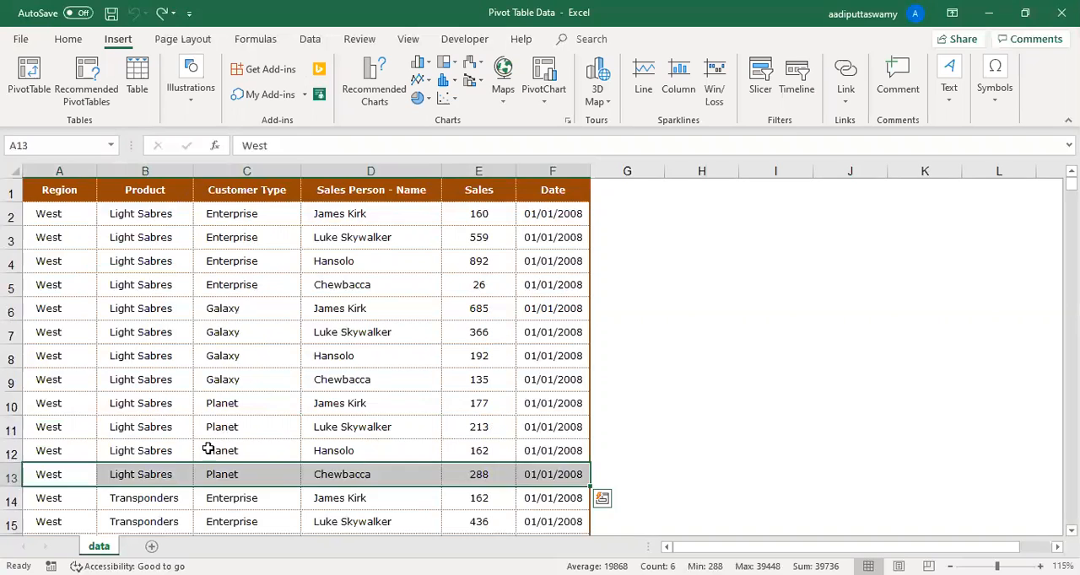
left_click(167, 425)
left_click_drag(68, 473, 544, 479)
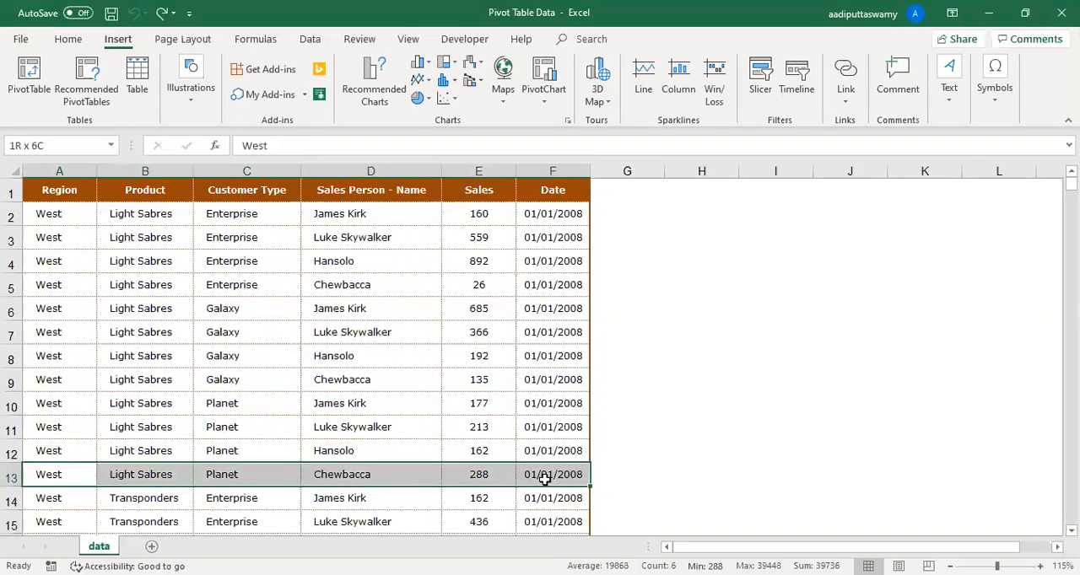
left_click(74, 190)
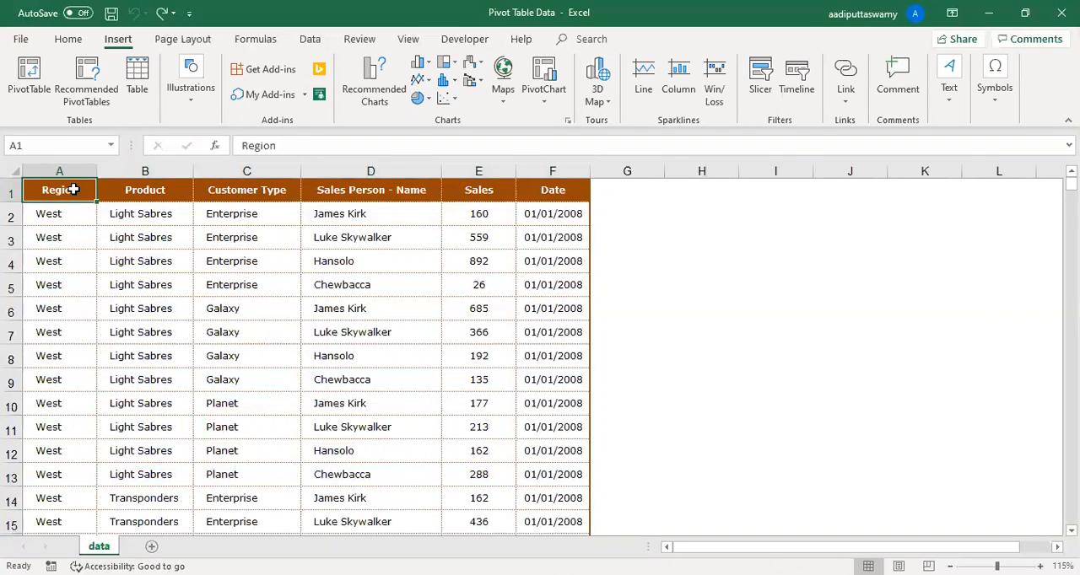
key("ctrl+shift+Right")
left_click(74, 190)
left_click(144, 327)
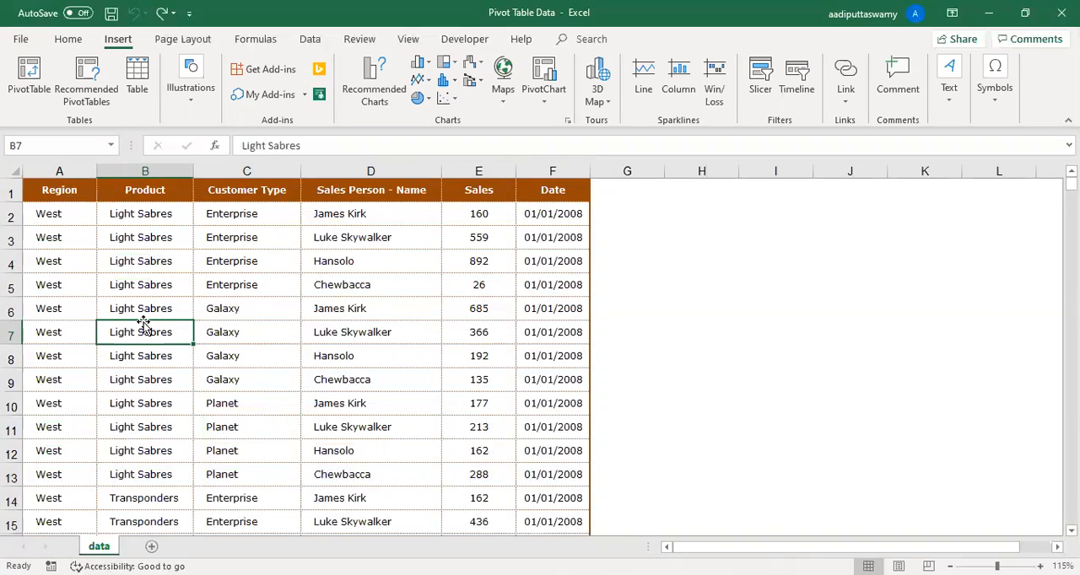
key("Up")
key("Up")
key("Up")
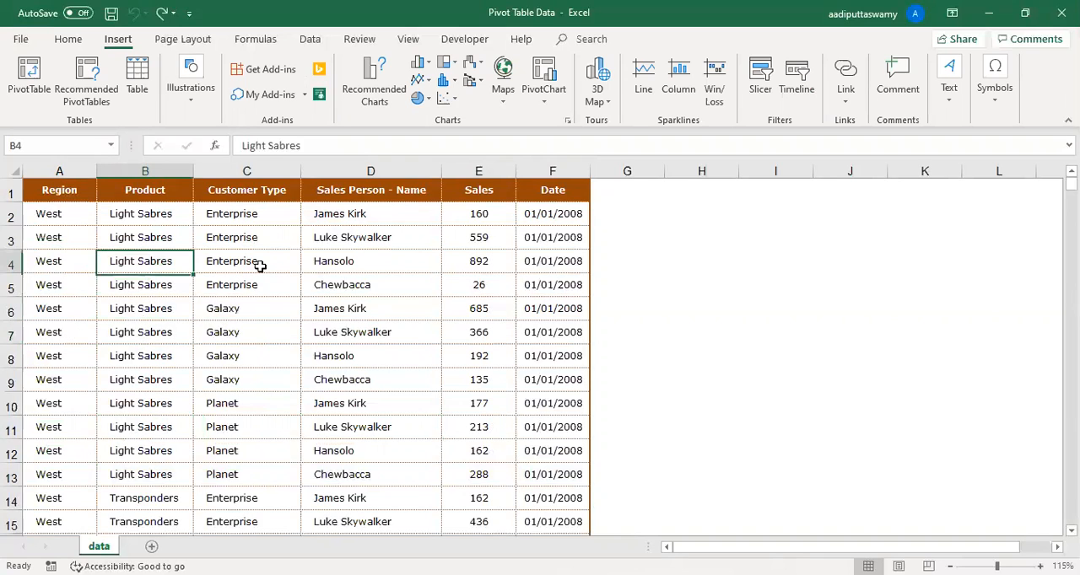
key("Right")
key("Right")
left_click(447, 373)
left_click(244, 332)
- Create a PivotTable on a new worksheet from cell C4, using the source range data!$A$1:$F$3457
left_click(238, 266)
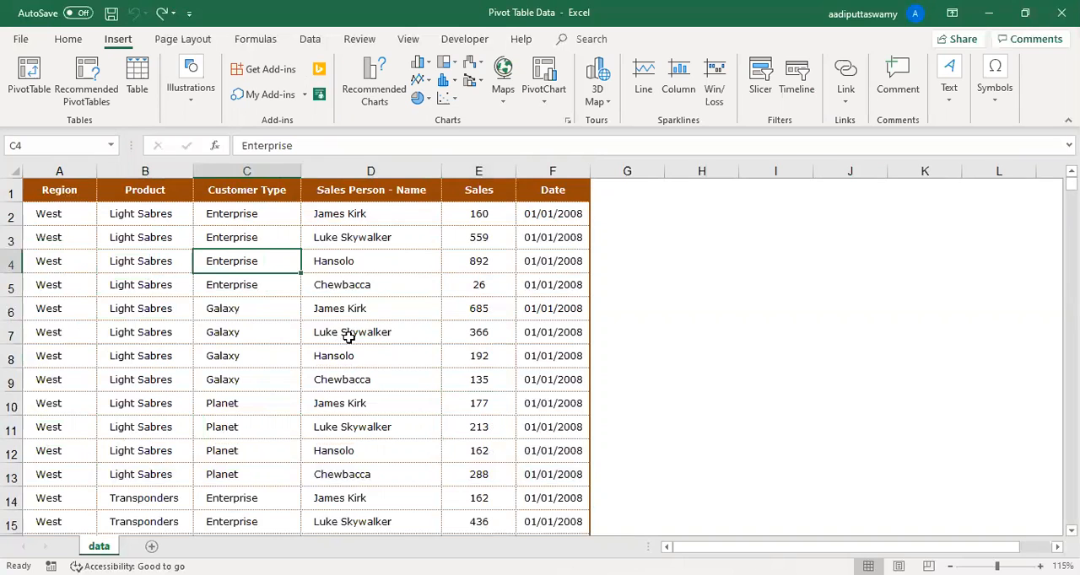
left_click(32, 81)
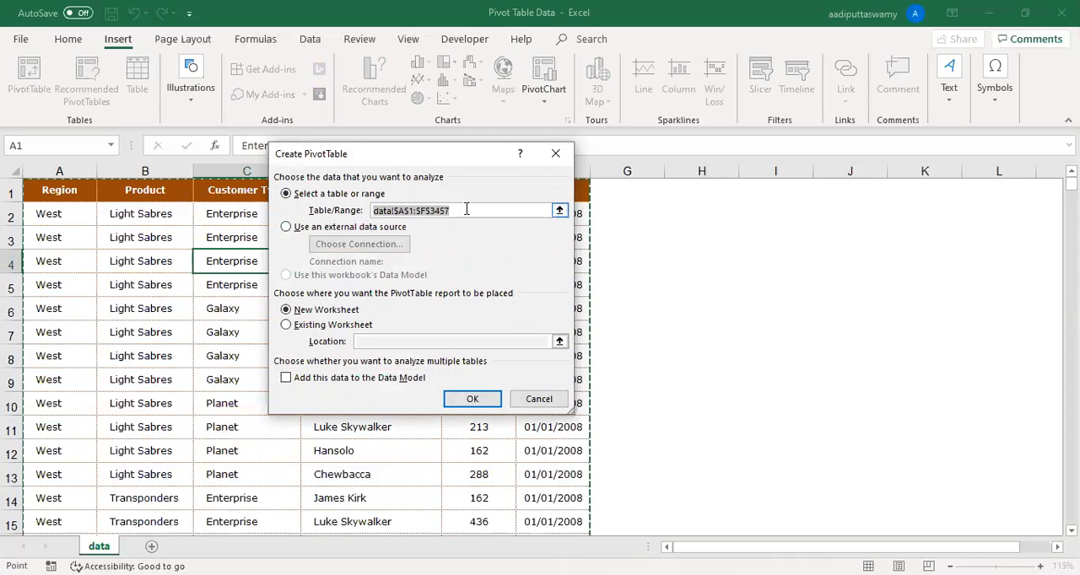
left_click(468, 400)
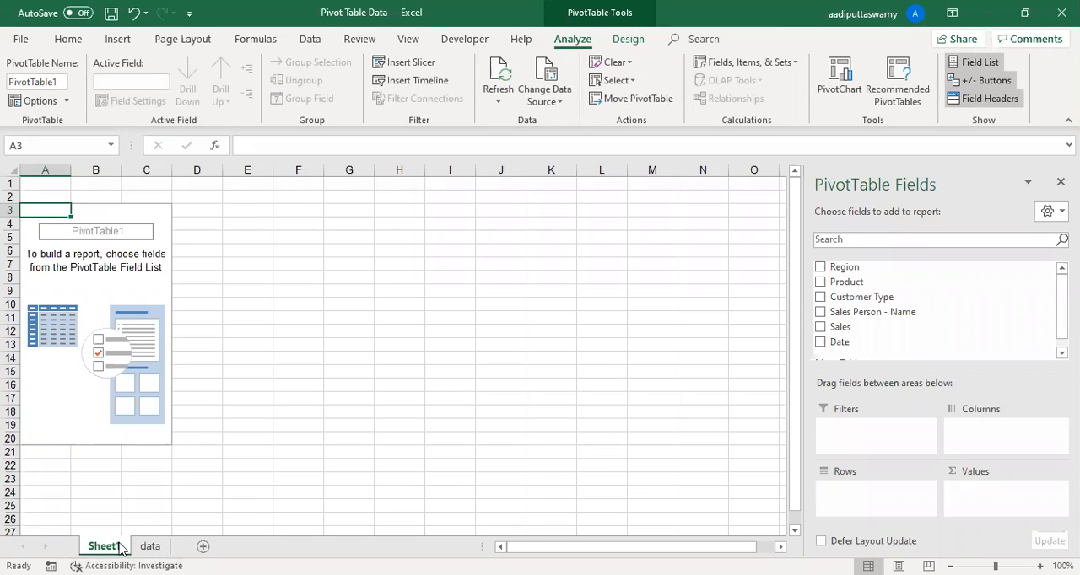
- Inspect the source range and the new and existing worksheet placement options for another PivotTable, cancel, and examine the blank area beside the data
left_click(151, 547)
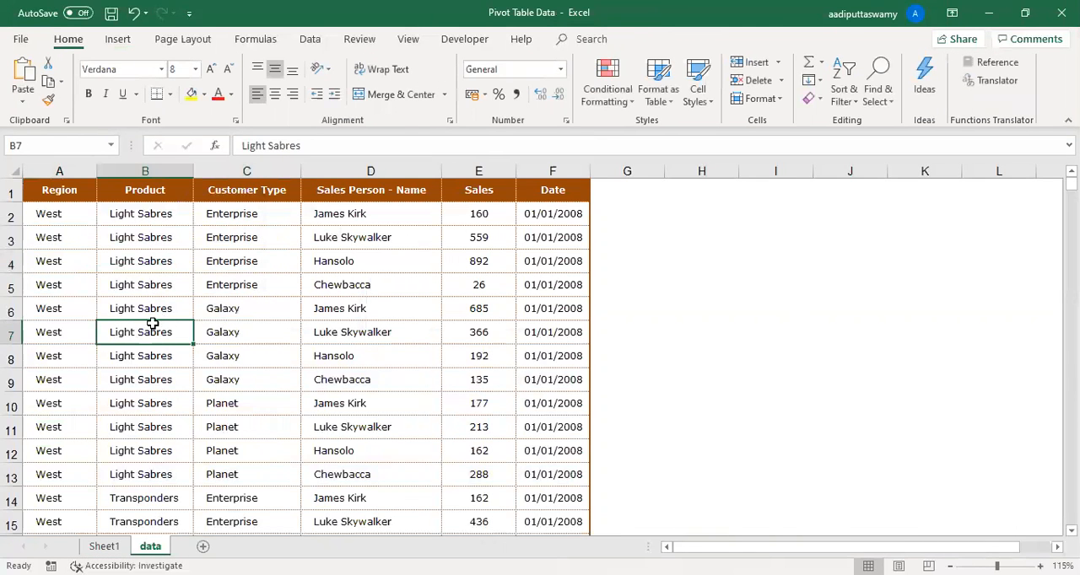
left_click(118, 39)
left_click(47, 95)
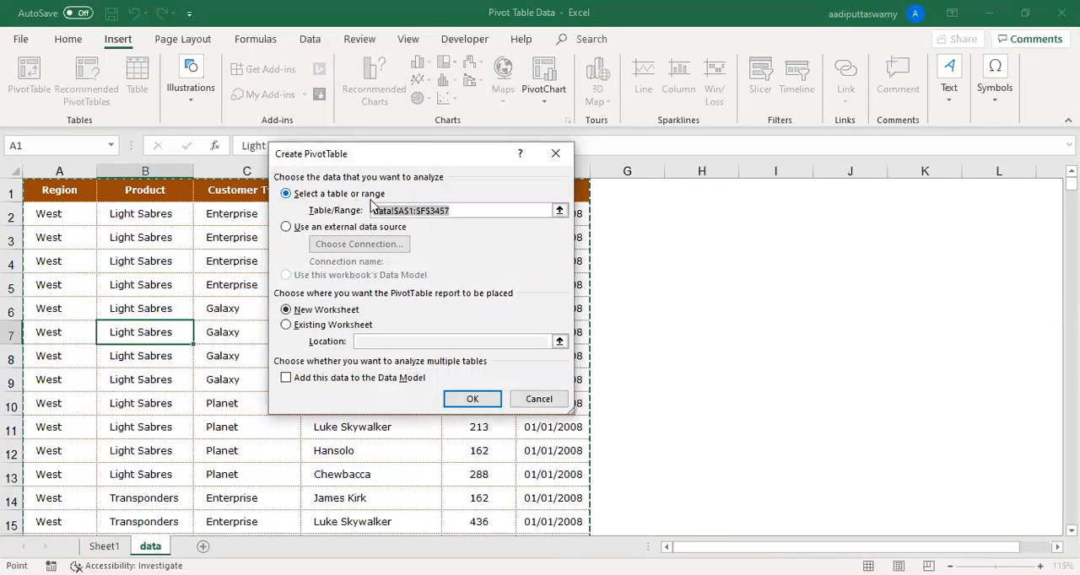
left_click_drag(469, 210, 354, 209)
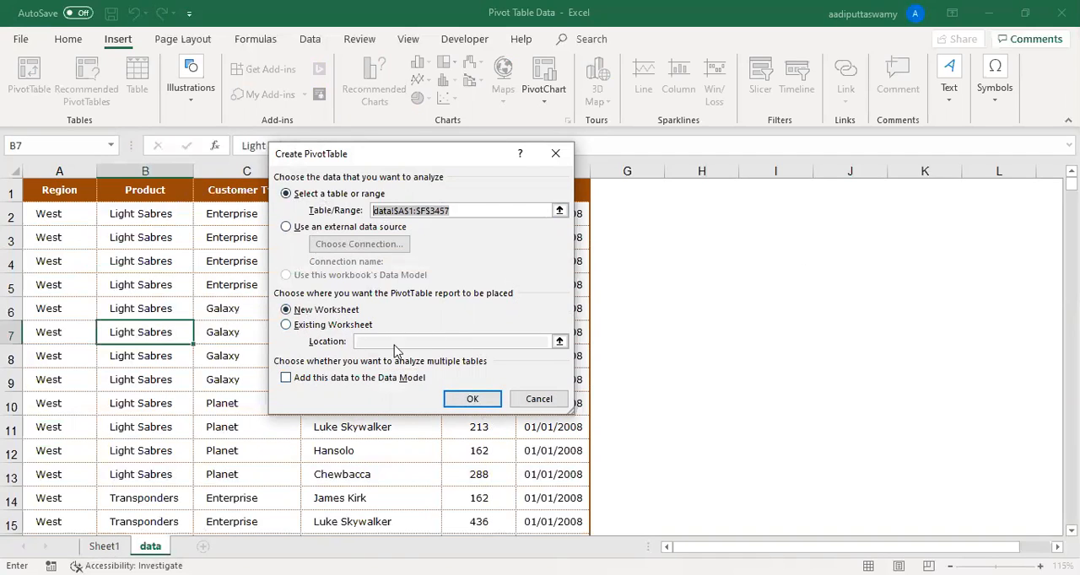
left_click(317, 333)
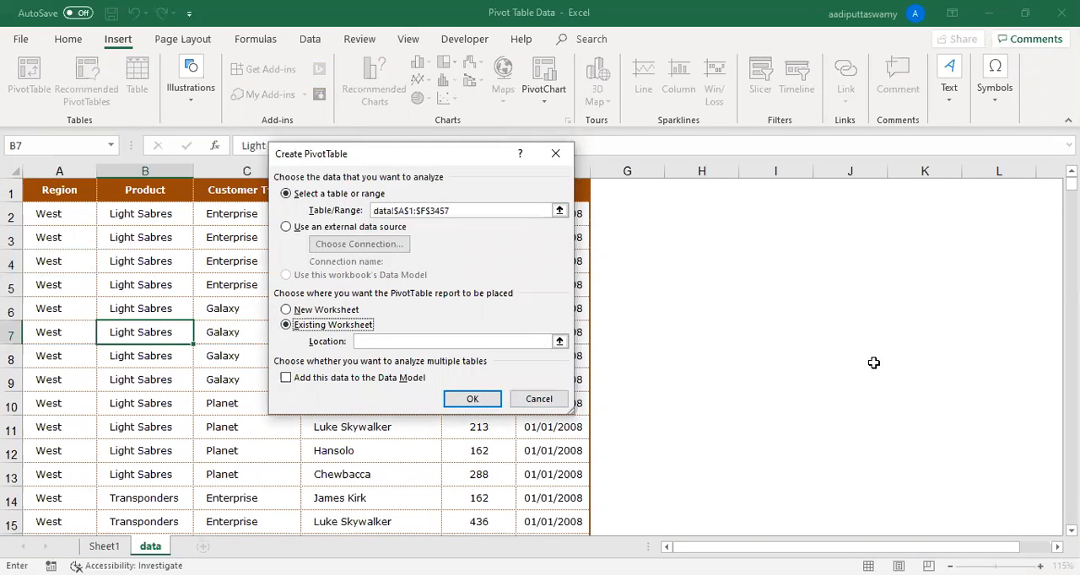
left_click(327, 313)
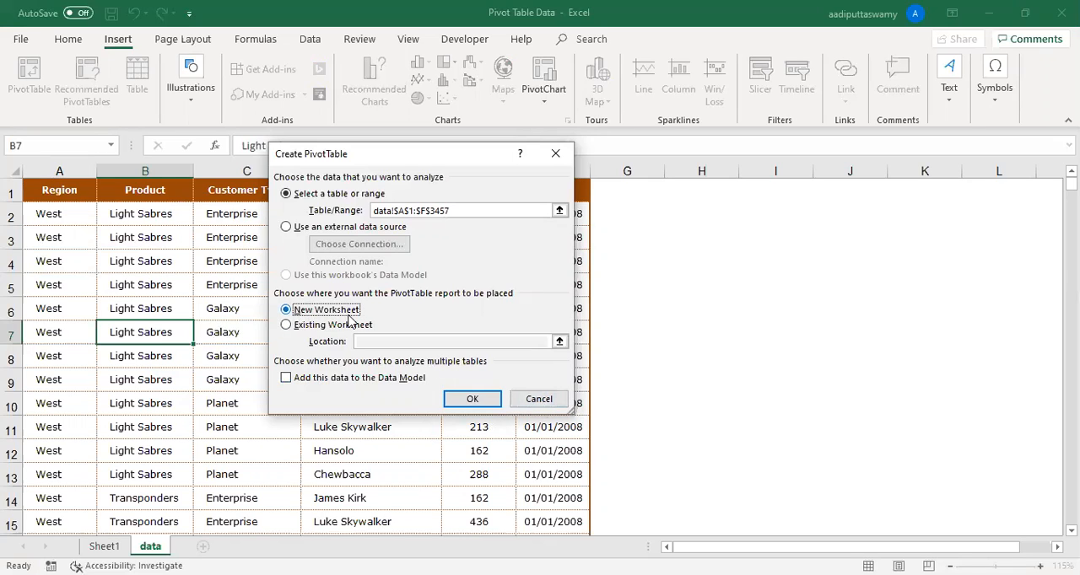
left_click(544, 402)
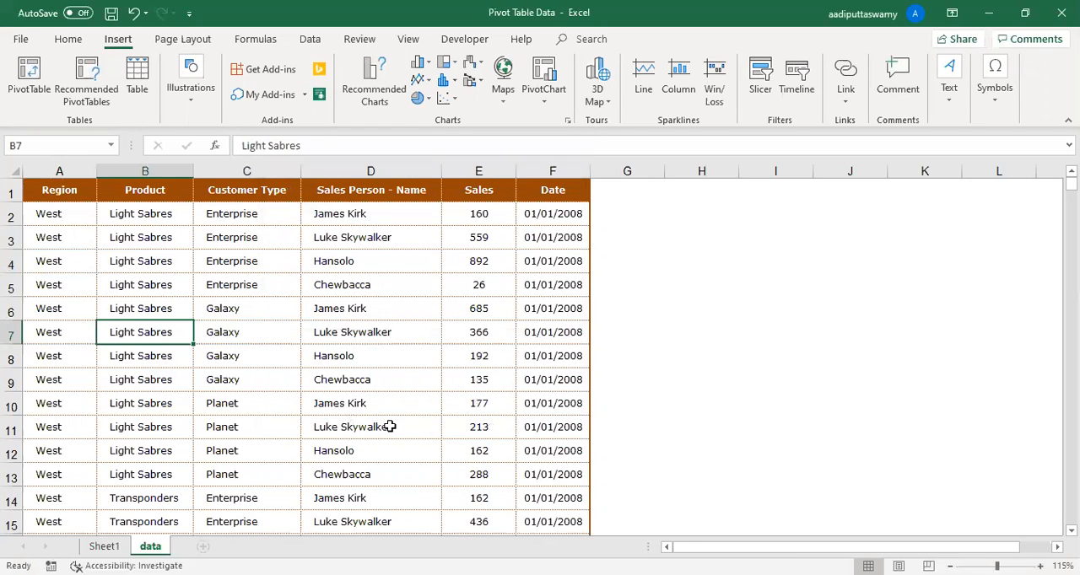
left_click_drag(611, 187, 986, 340)
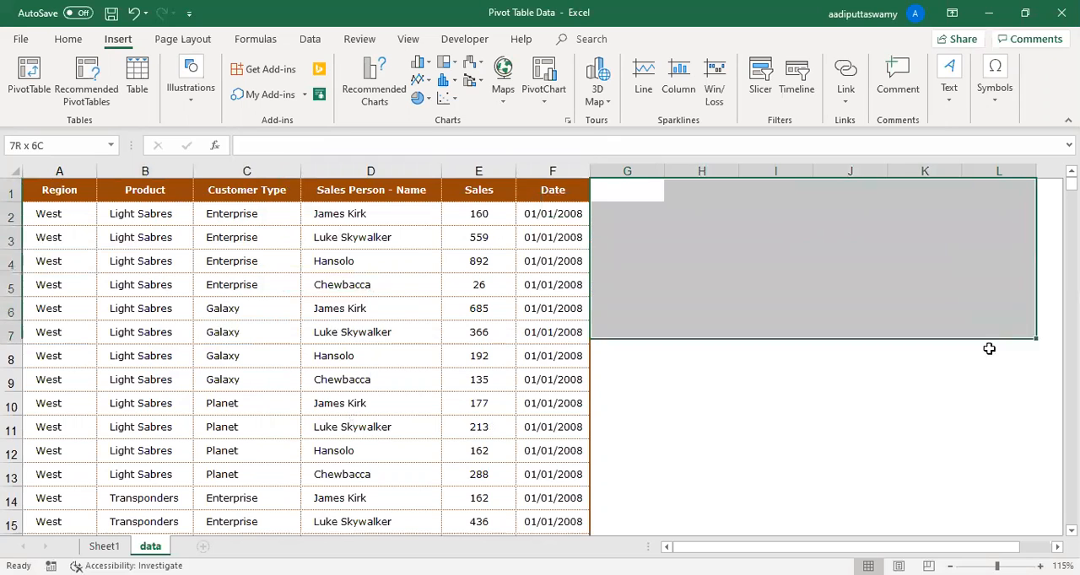
left_click(846, 278)
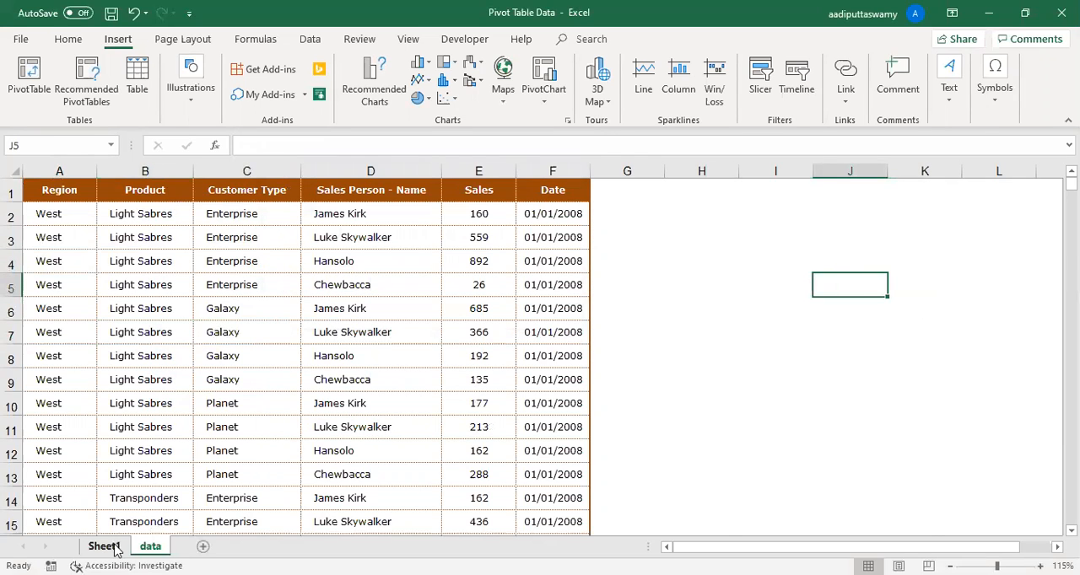
- Compare the column headers on the data sheet with the field list of the empty PivotTable on Sheet1
left_click(116, 550)
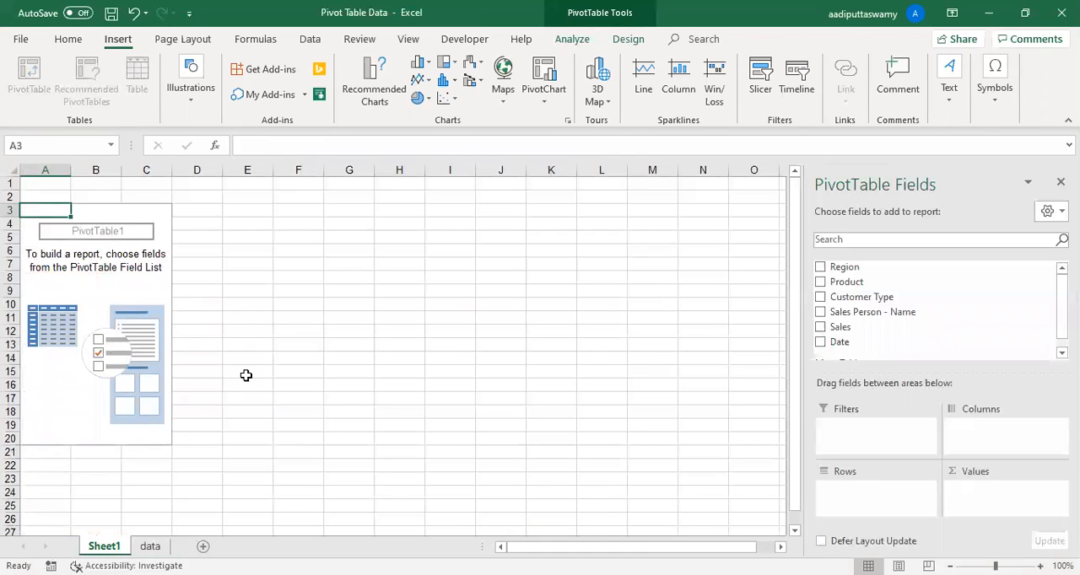
scroll(245, 376, "up", 1, "ctrl")
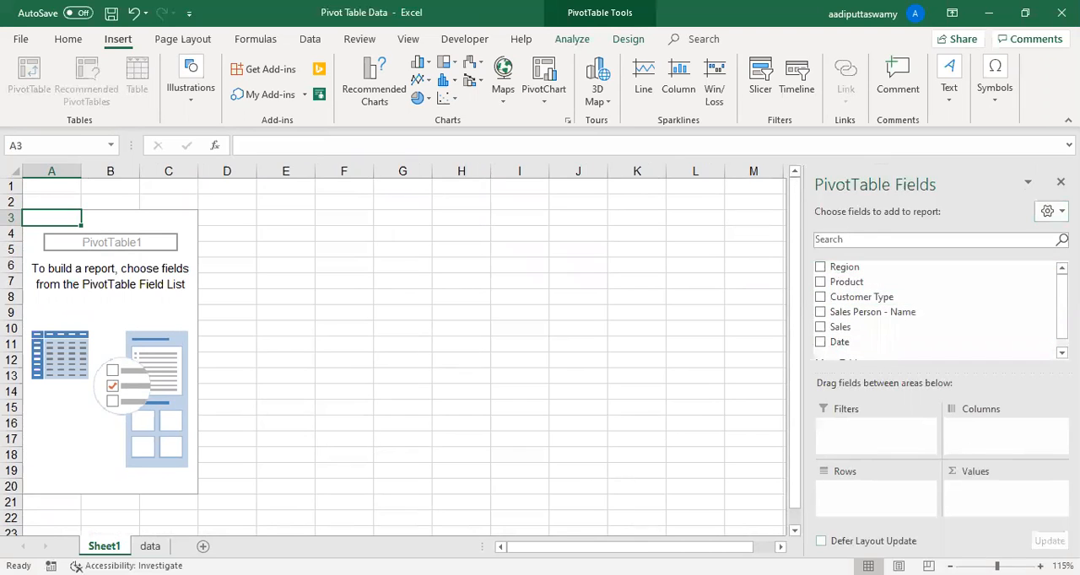
key("ctrl+Page_Down")
left_click_drag(84, 192, 644, 188)
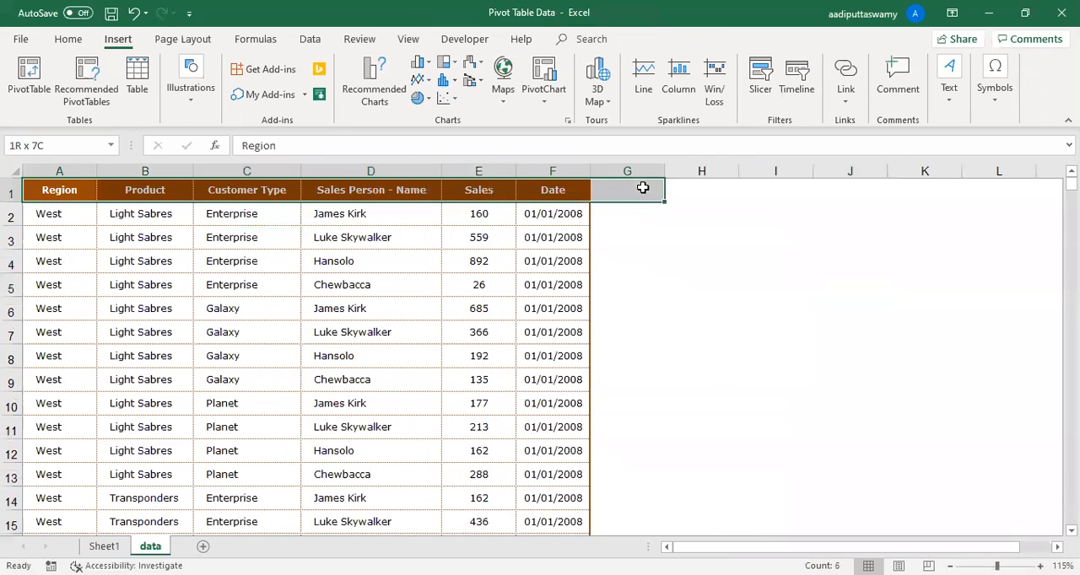
left_click(104, 546)
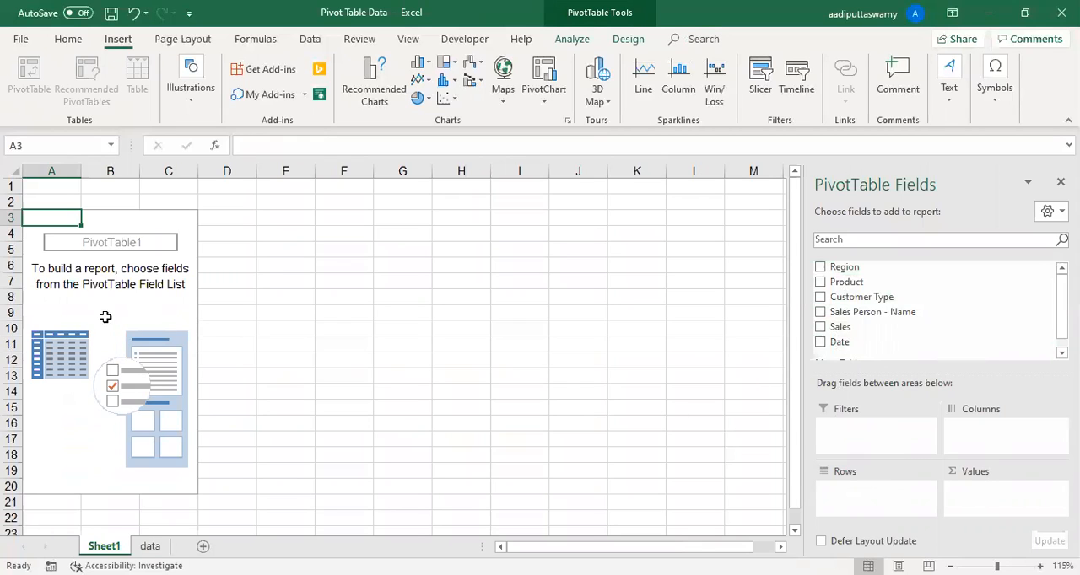
- Add Region to the PivotTable's rows and Product to its columns, selecting the resulting labels to check them
left_click_drag(875, 267, 896, 495)
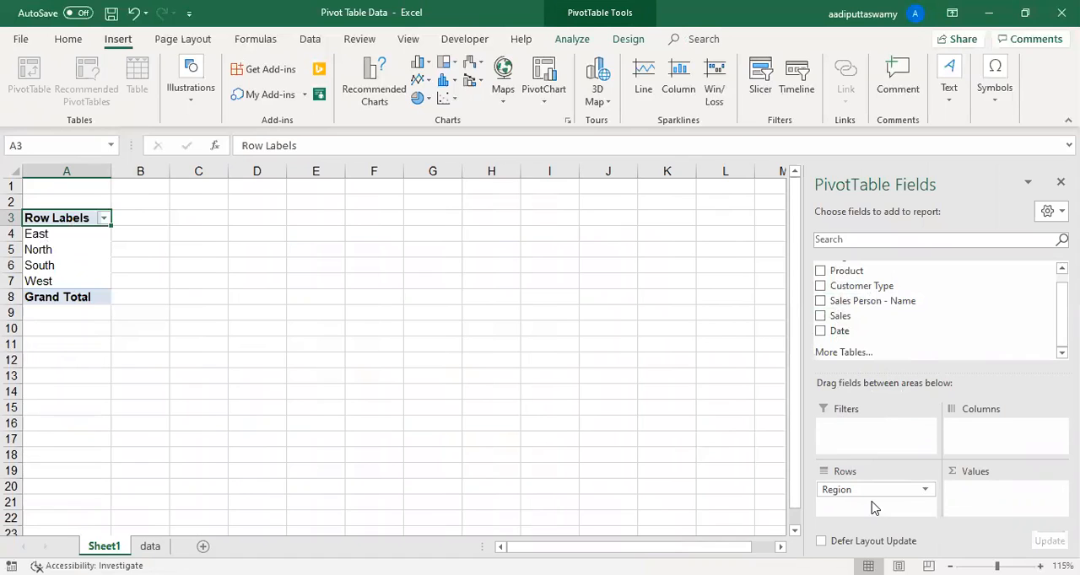
left_click_drag(58, 235, 60, 280)
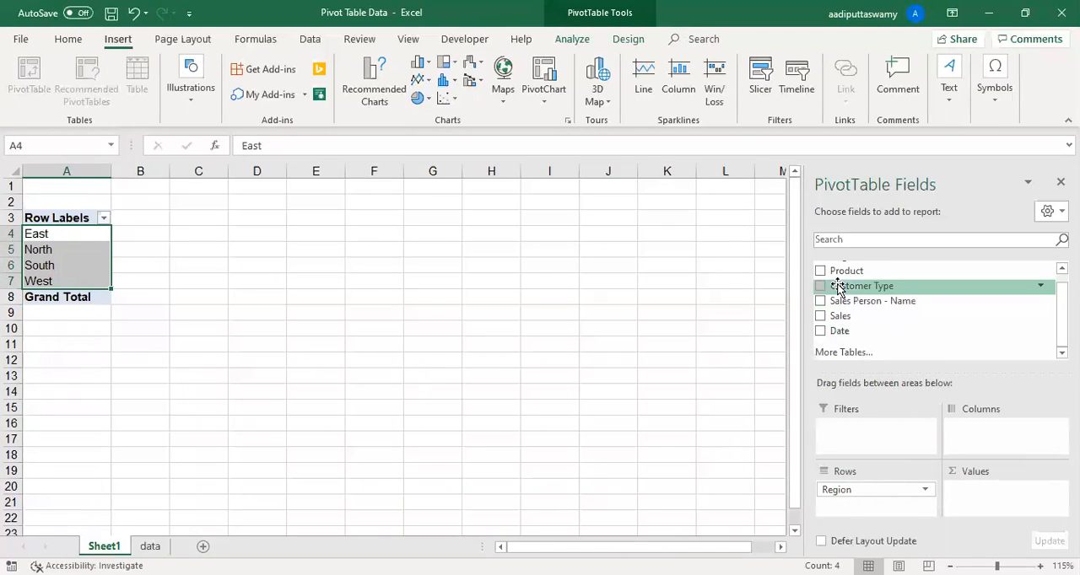
scroll(862, 316, "up", 1)
left_click_drag(853, 282, 982, 429)
left_click_drag(166, 239, 446, 241)
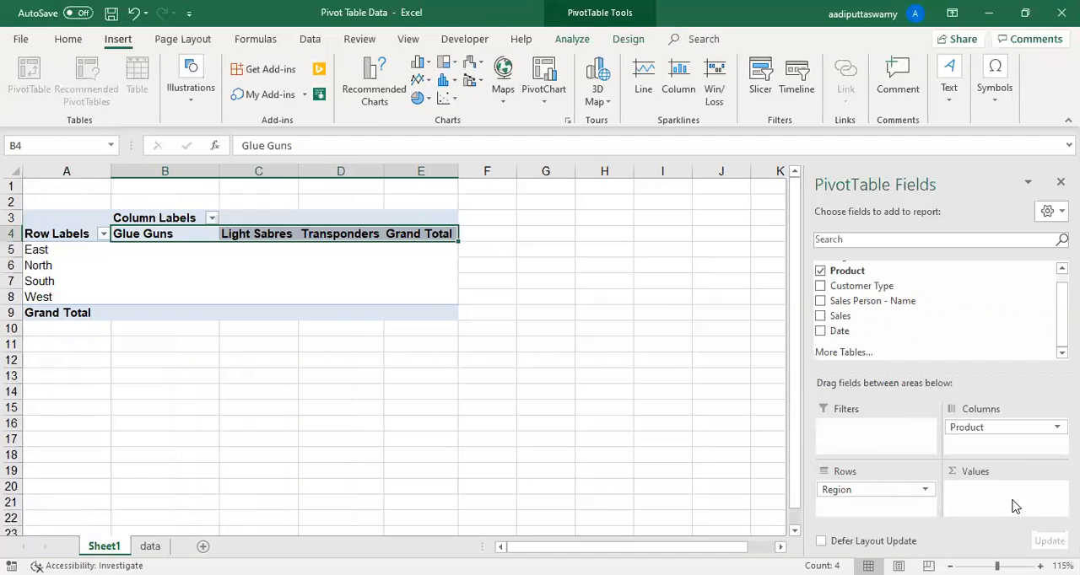
- Add Sales to the PivotTable's values as a sum and select the figures in B5:E8
left_click_drag(159, 253, 441, 300)
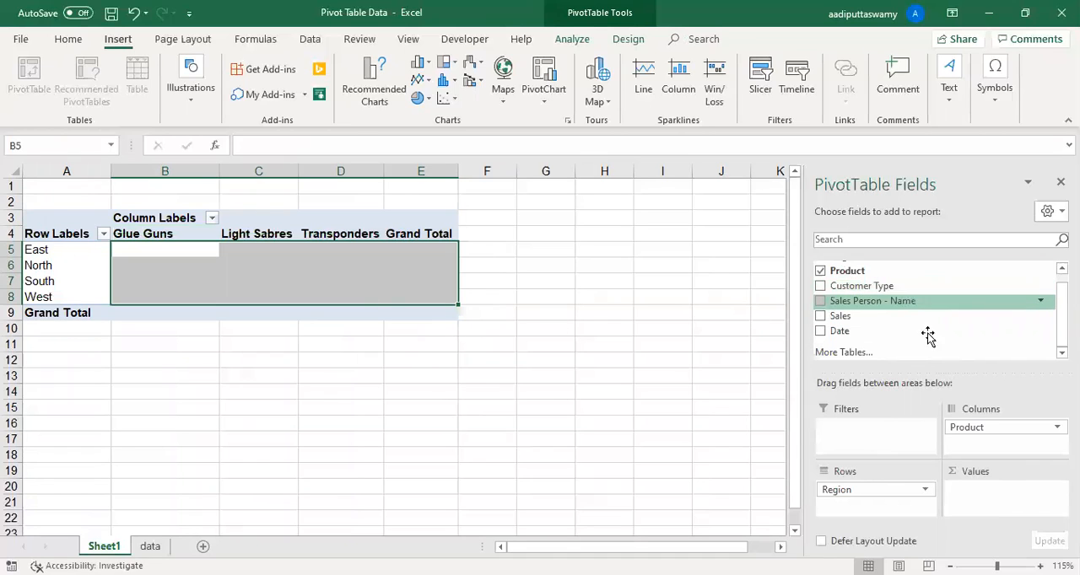
left_click_drag(176, 248, 447, 300)
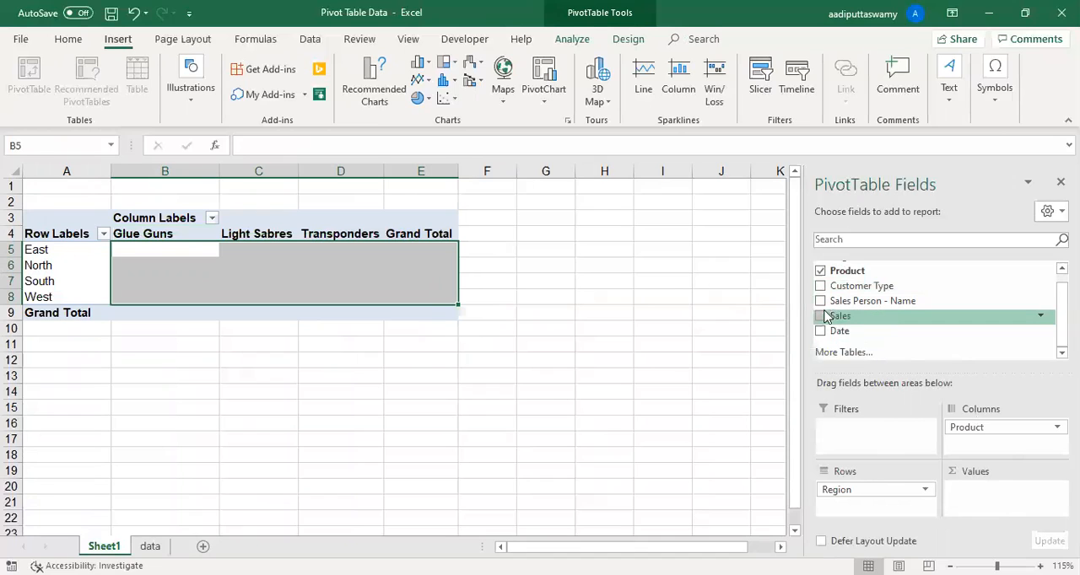
left_click_drag(868, 321, 968, 494)
left_click_drag(207, 253, 440, 292)
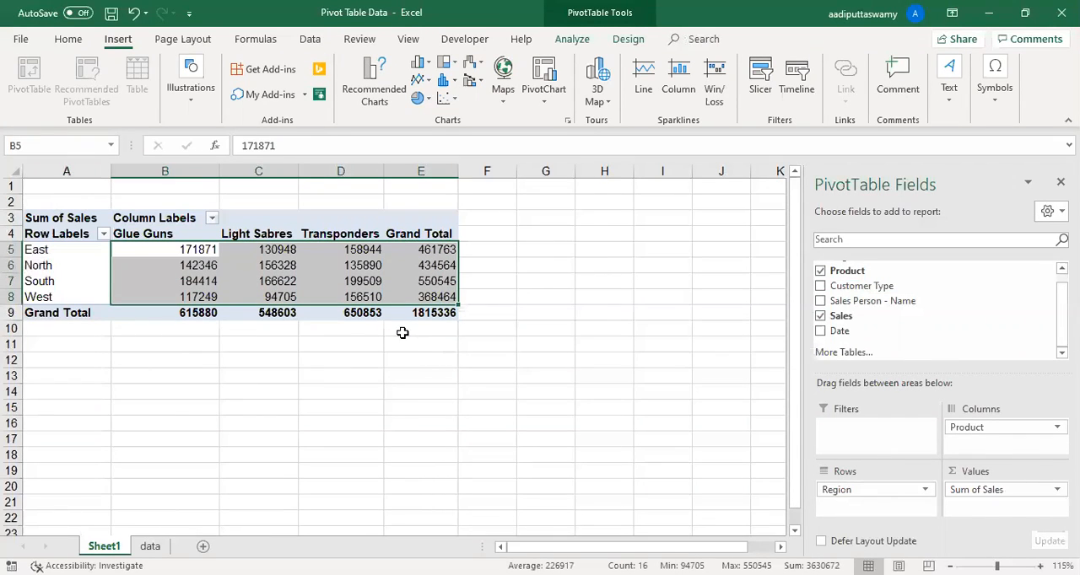
- Remove Product from the PivotTable's columns and review the sum of sales for each region in B4:B7
left_click_drag(967, 429, 569, 464)
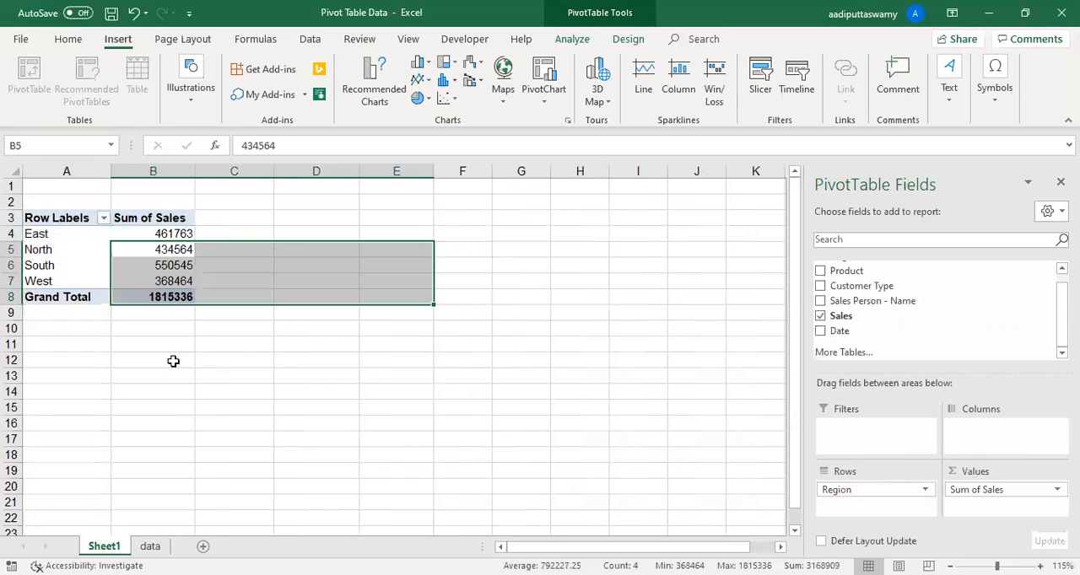
left_click(28, 235)
left_click(42, 250)
left_click(42, 265)
left_click(41, 281)
left_click_drag(175, 241, 177, 285)
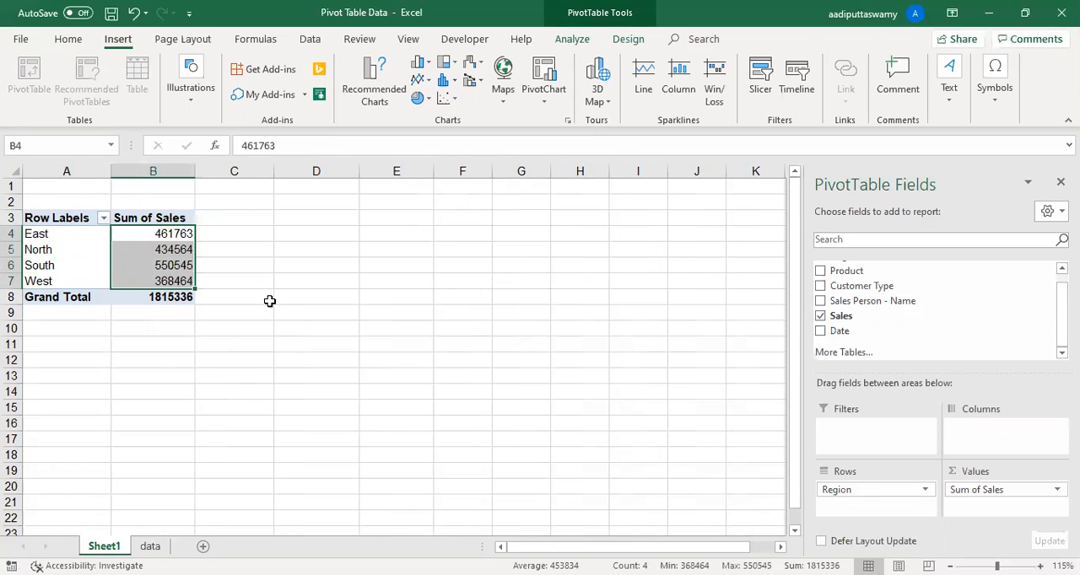
scroll(270, 301, "up", 1)
left_click_drag(194, 243, 196, 290)
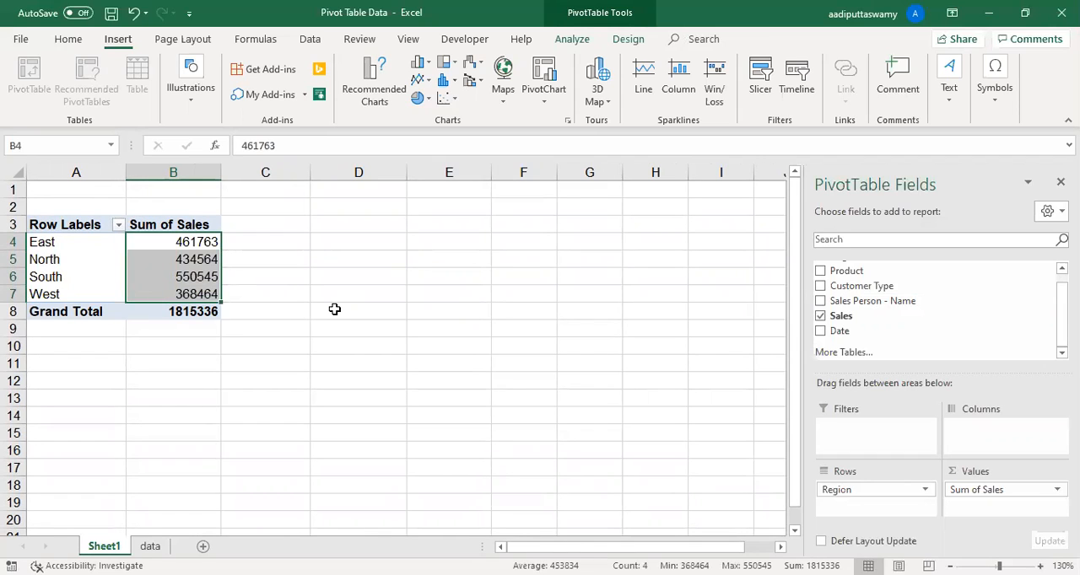
- Replace Region with Product in the PivotTable's rows and select the product sales in A4:B6
left_click_drag(859, 494, 554, 373)
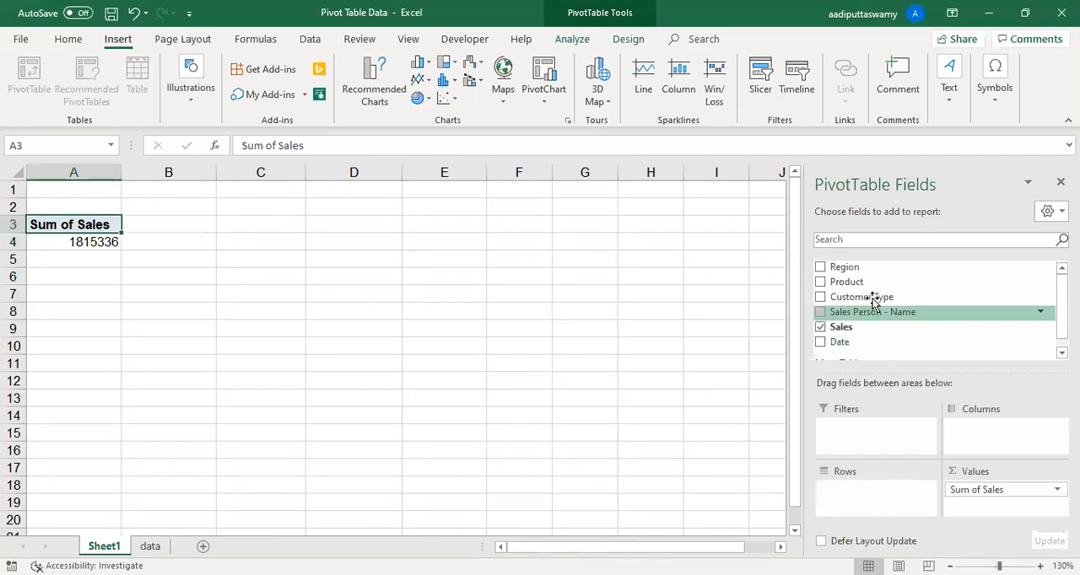
left_click_drag(843, 282, 835, 494)
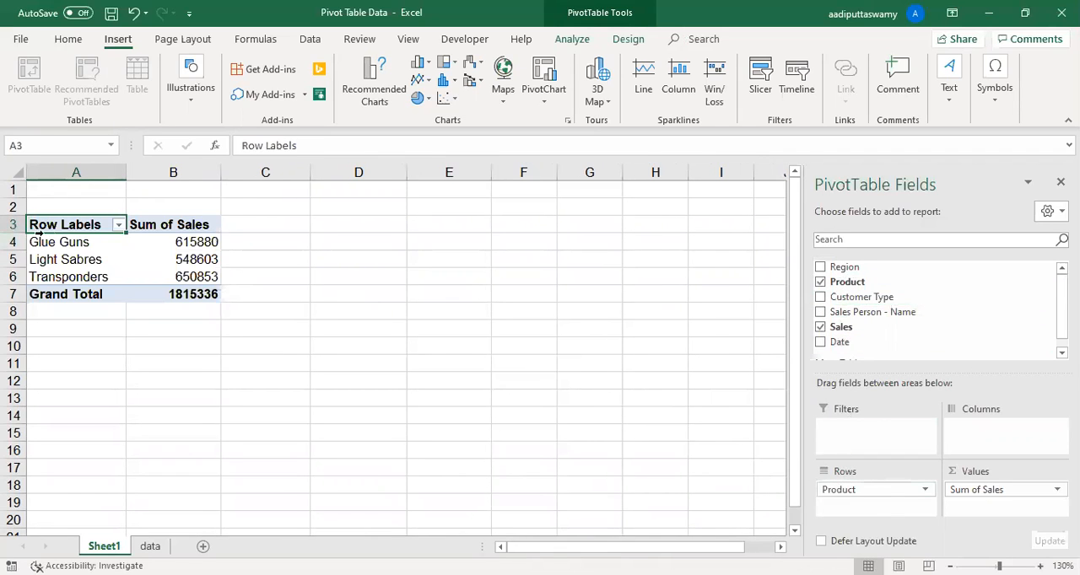
left_click_drag(59, 242, 203, 274)
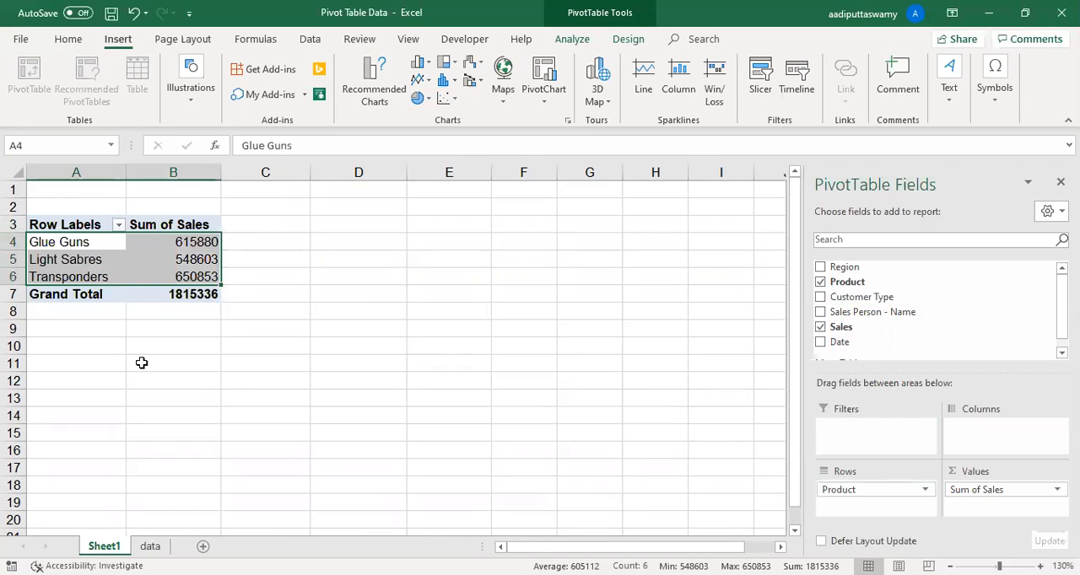
- Take Product out of the PivotTable's rows and add it back to the rows
left_click_drag(849, 496, 790, 497)
left_click_drag(894, 299, 744, 479)
scroll(909, 304, "up", 1)
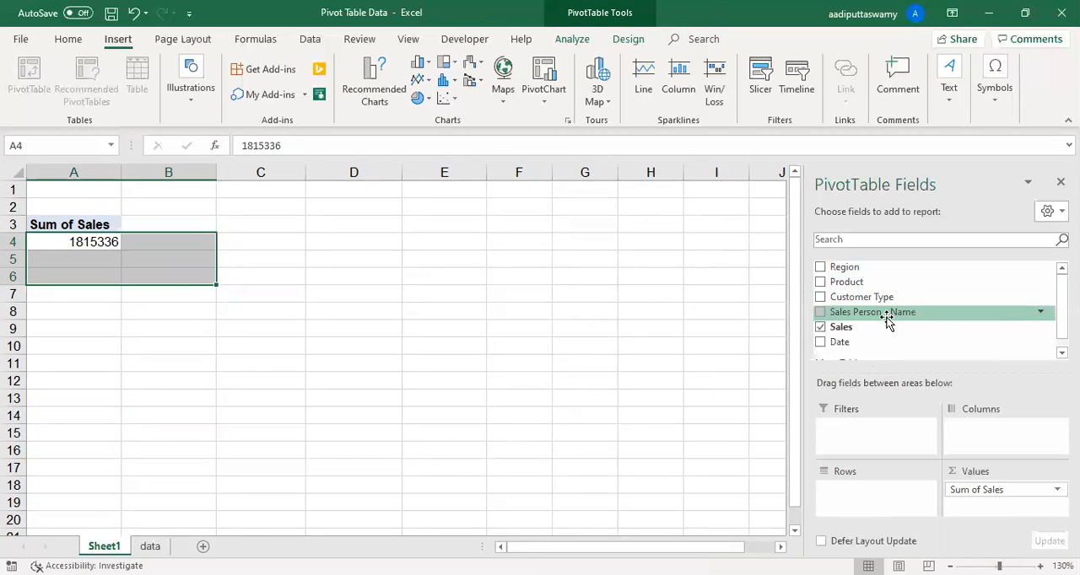
left_click_drag(883, 282, 885, 509)
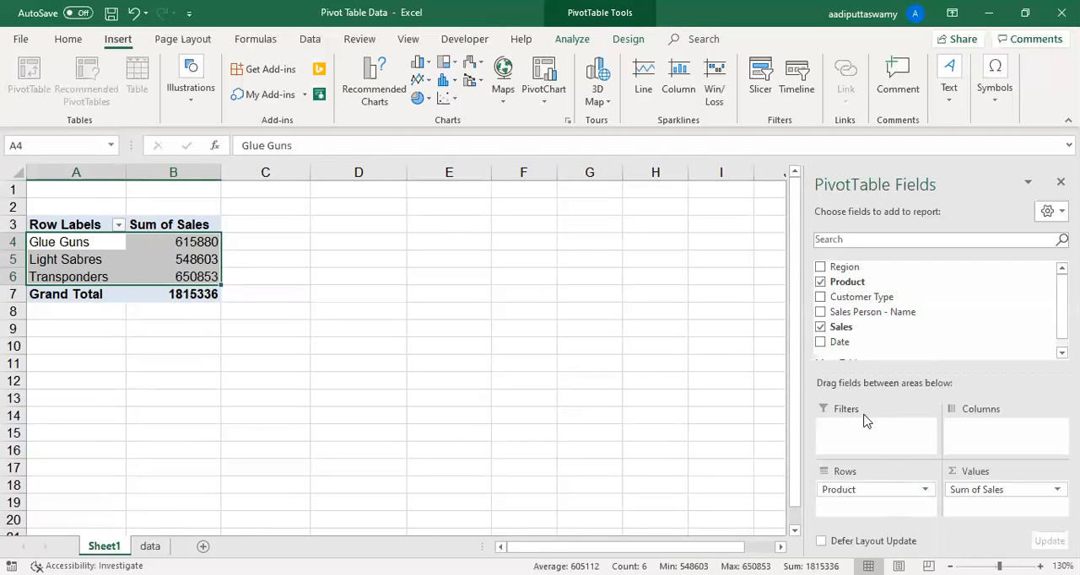
- Add Region as the PivotTable's report filter and filter the product sales to East
left_click_drag(872, 268, 887, 426)
left_click(331, 274)
left_click(193, 259)
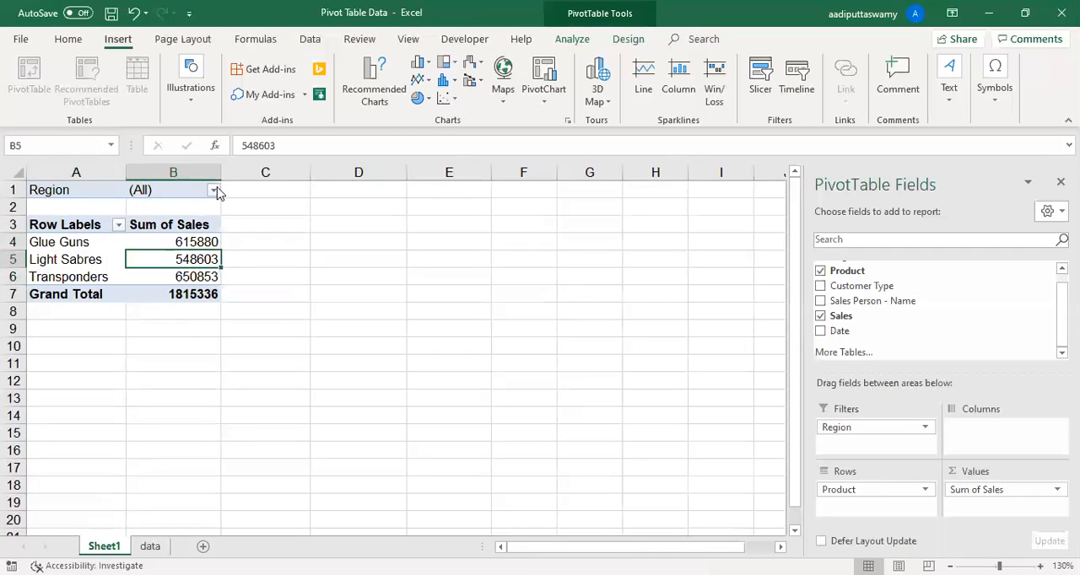
left_click(208, 187)
left_click(57, 241)
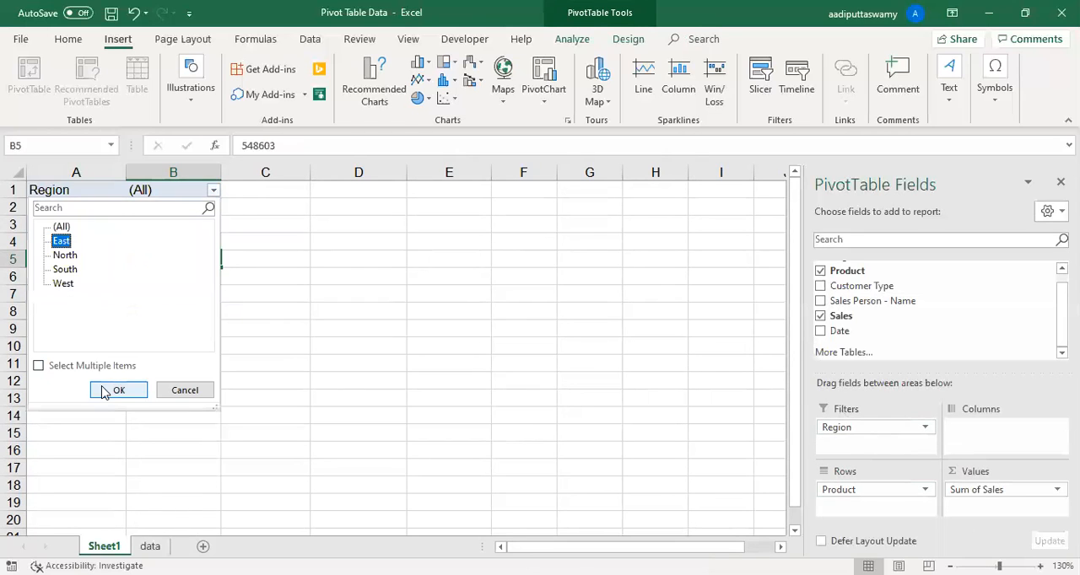
left_click(107, 389)
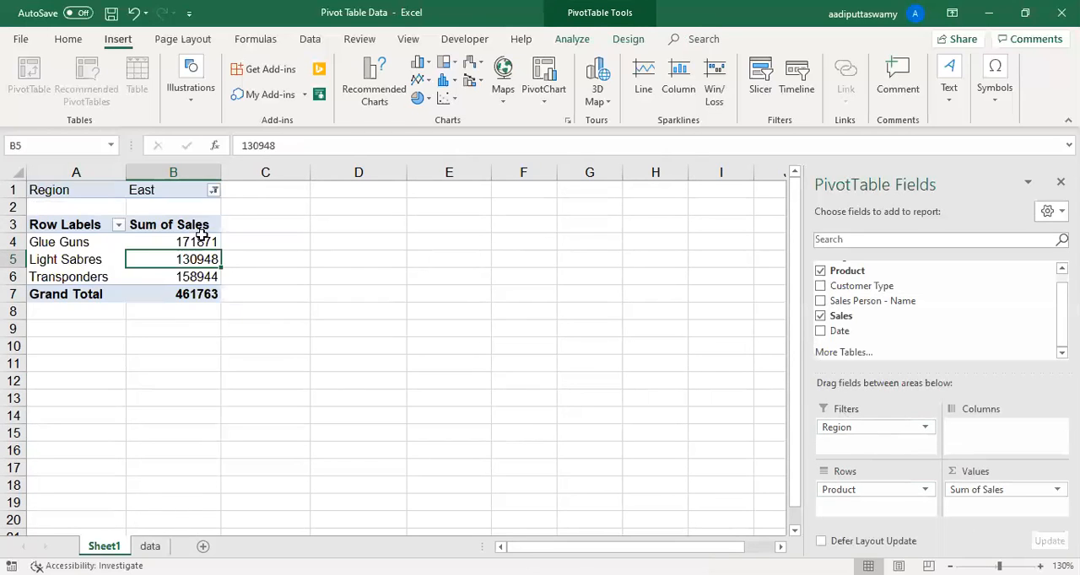
- Switch the PivotTable's region filter to North
left_click(214, 193)
left_click(63, 255)
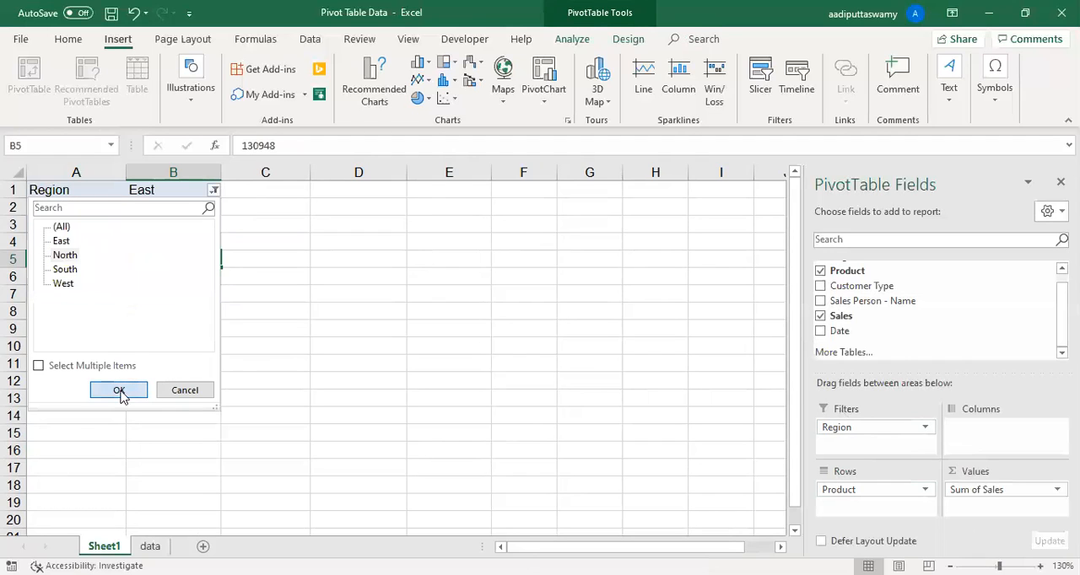
left_click(125, 391)
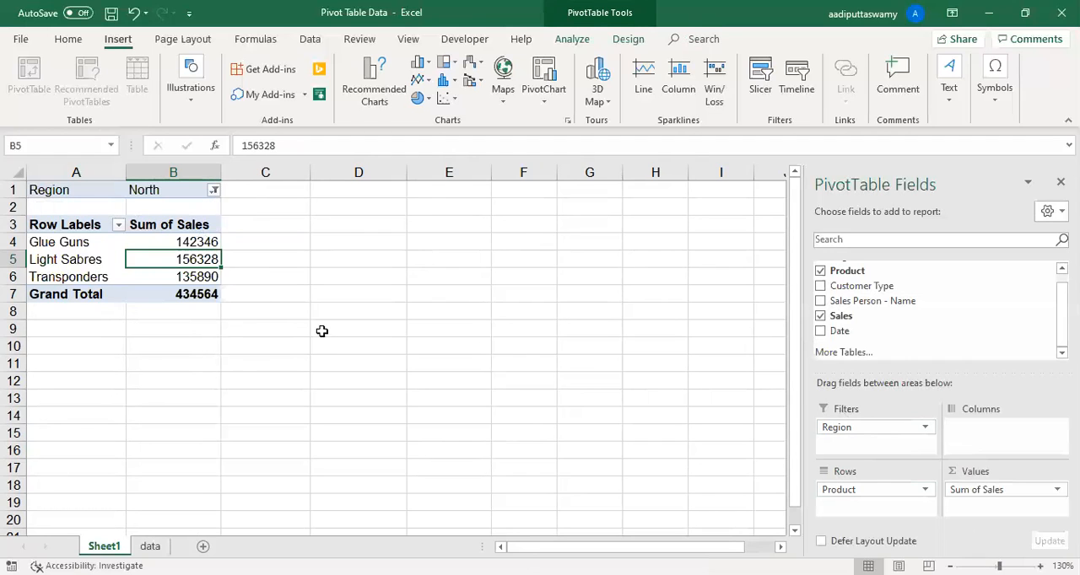
- Add Customer Type to the PivotTable's columns and filter the report to the South region
left_click_drag(863, 286, 976, 451)
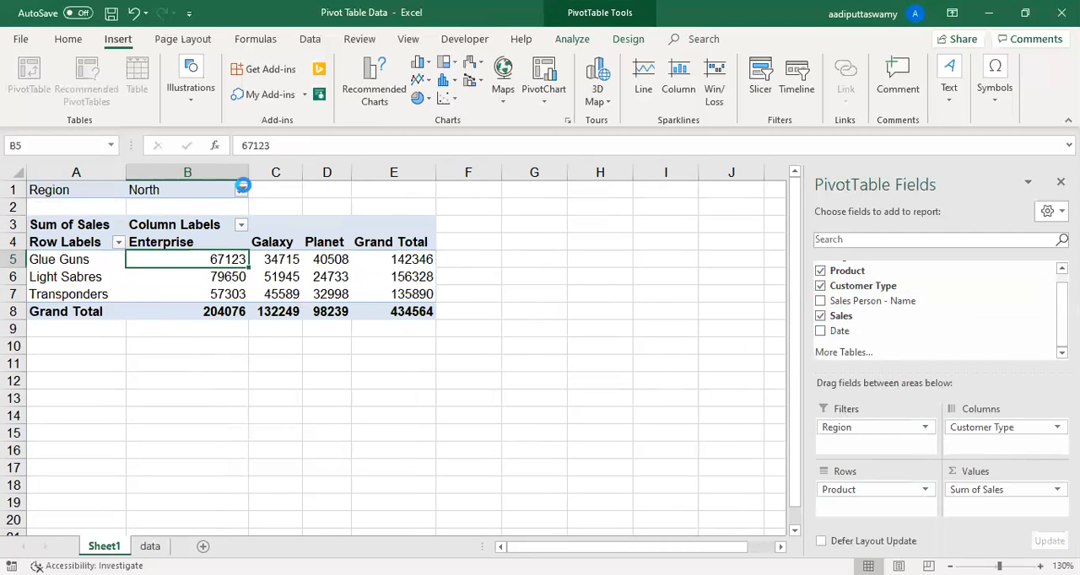
left_click(242, 189)
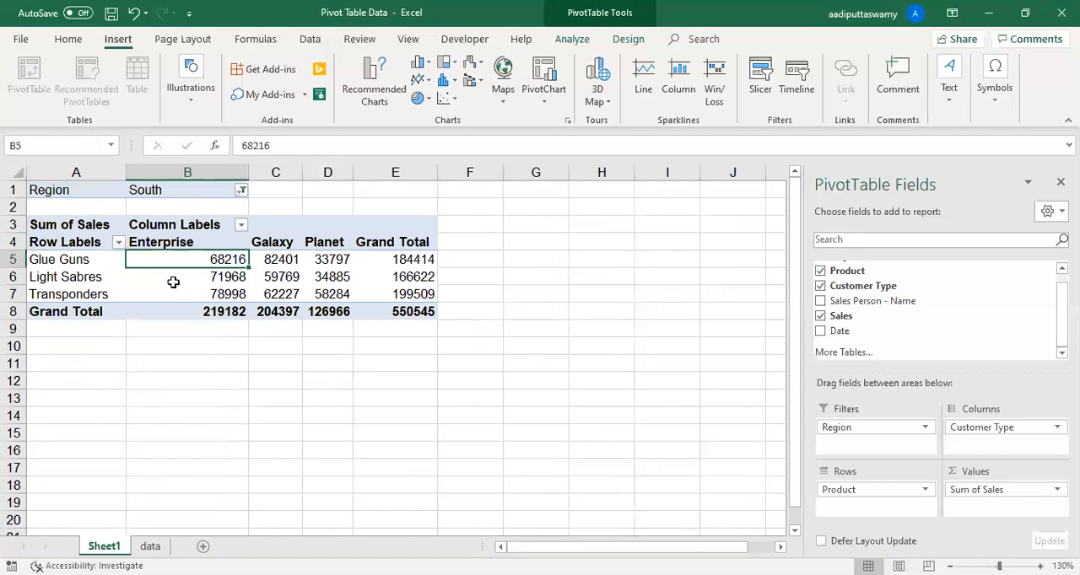
- Remove Customer Type from the PivotTable's columns and move Region from the report filter to the rows above Product
left_click_drag(1008, 428, 649, 501)
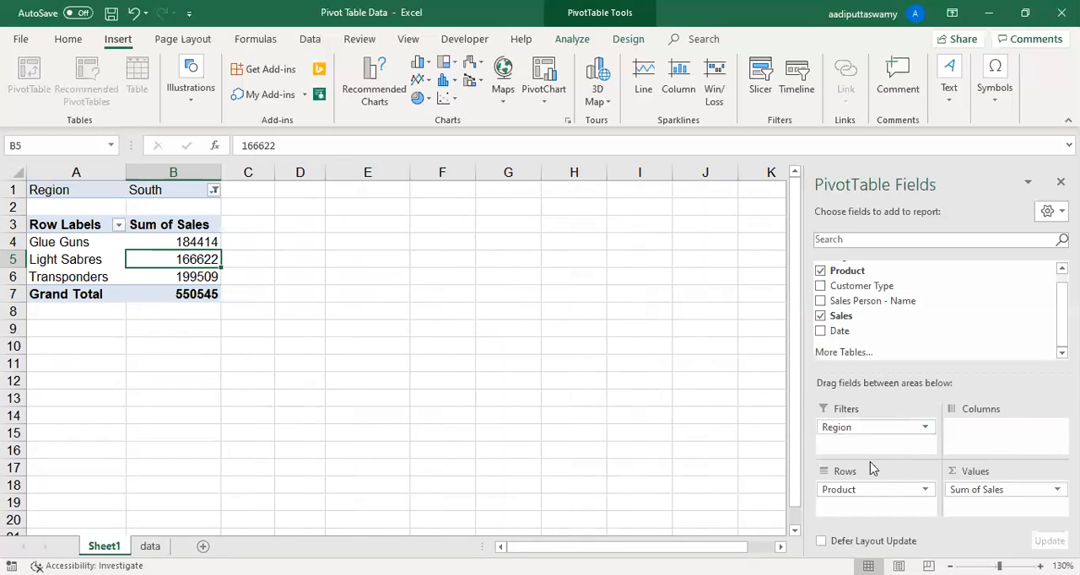
left_click_drag(874, 427, 879, 489)
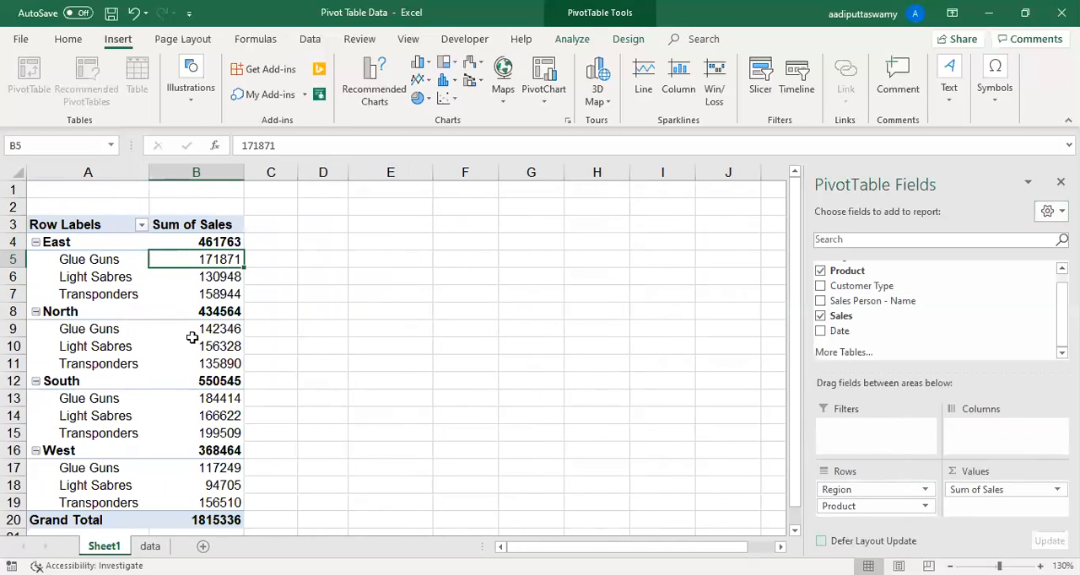
- Select the products under East, and collapse the East, North, South and West regions one by one
left_click(82, 245)
left_click_drag(94, 260, 95, 295)
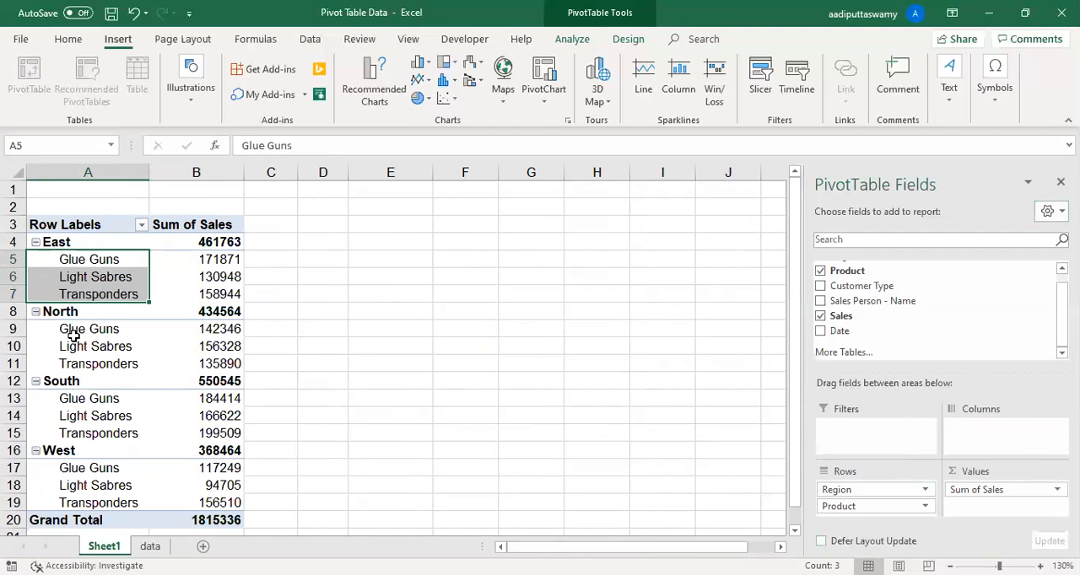
left_click(35, 243)
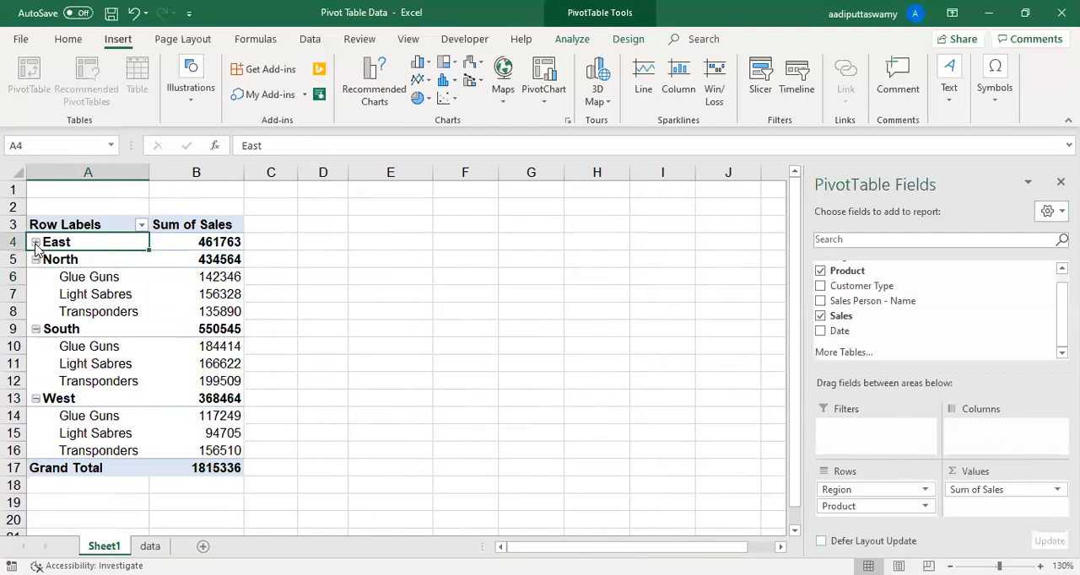
left_click(35, 259)
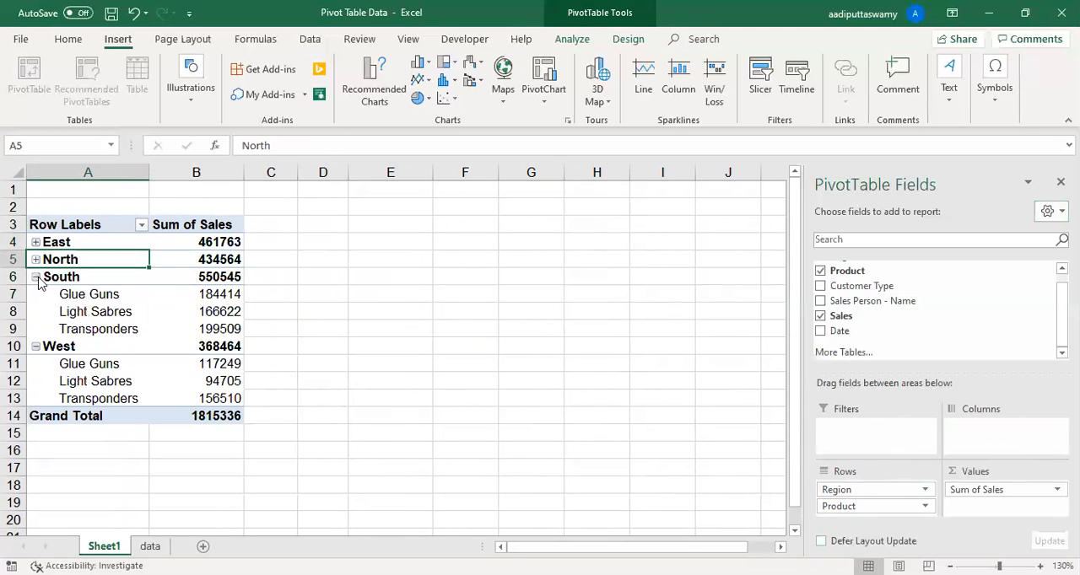
left_click(35, 278)
left_click(36, 294)
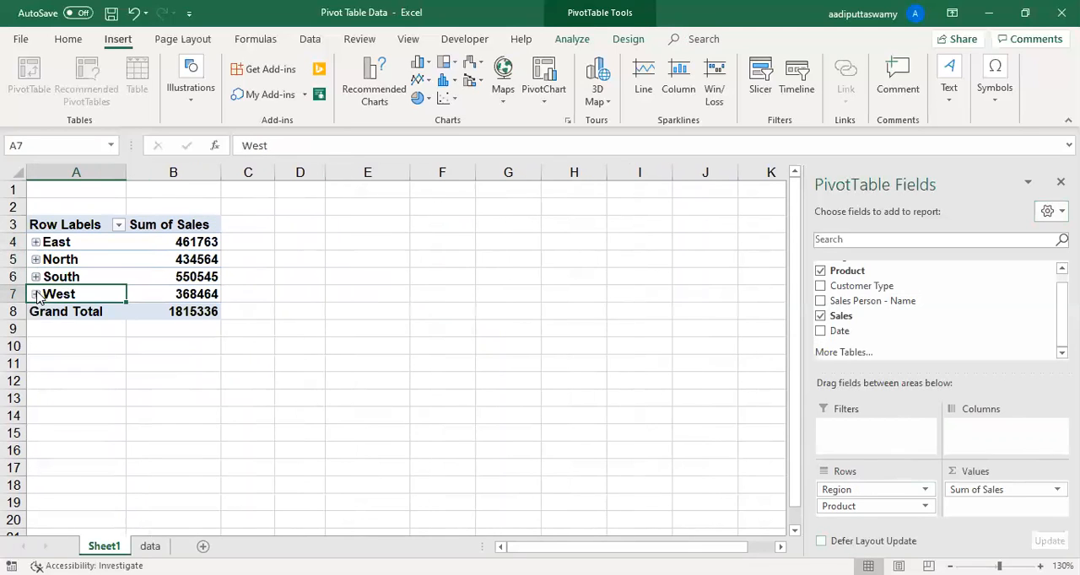
- Expand East and select its products in A5:A7, collapse it, and expand it again to inspect the product labels in column A
left_click(35, 243)
left_click_drag(92, 261, 94, 293)
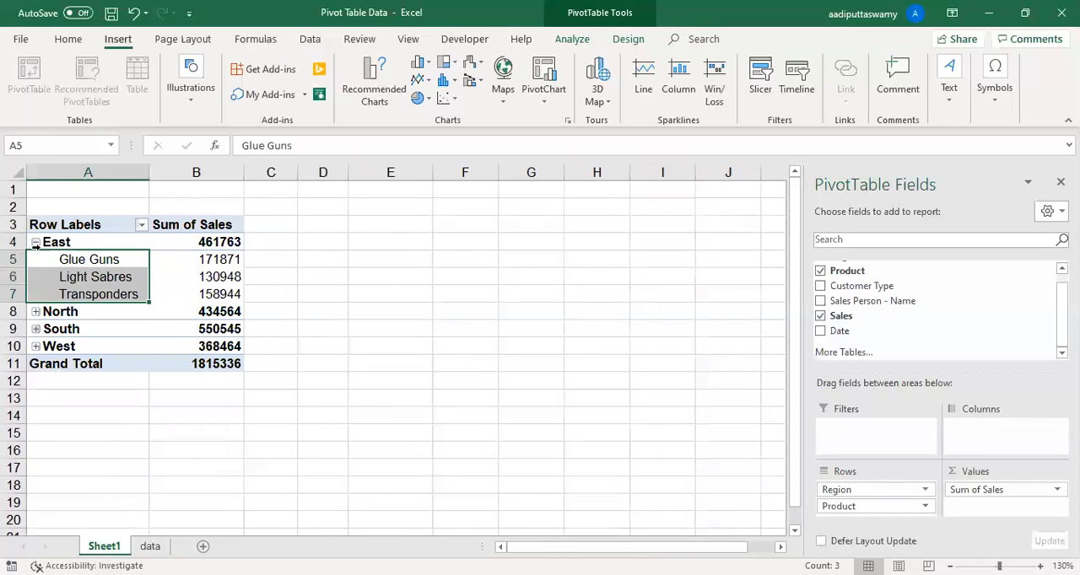
left_click(36, 243)
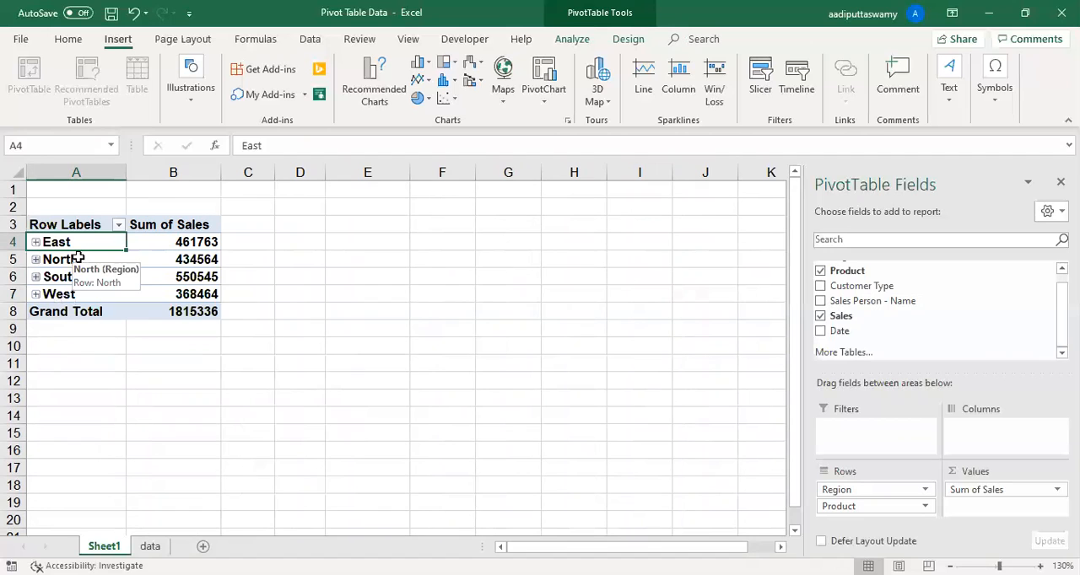
left_click(36, 243)
left_click_drag(102, 261, 88, 306)
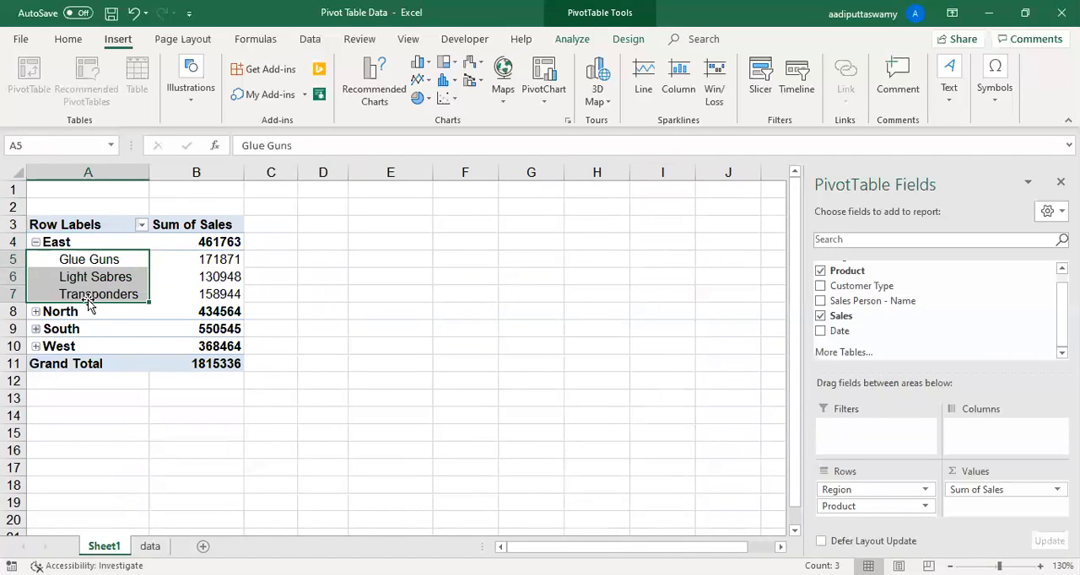
left_click(95, 172)
left_click(103, 260)
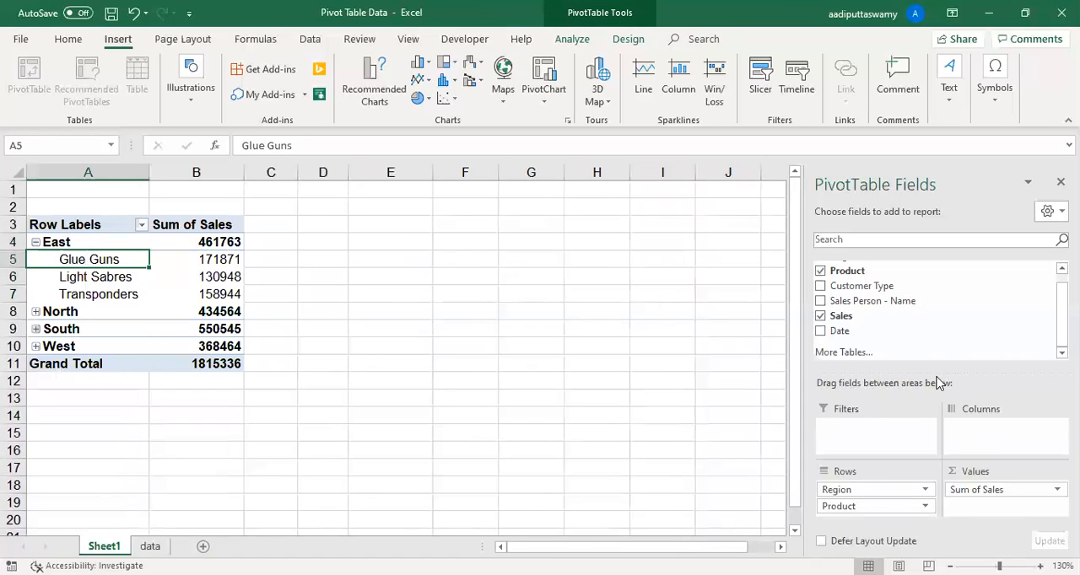
- Add Customer Type below Product in the PivotTable's rows, review the three-level breakdown, and remove it from the rows
left_click_drag(873, 286, 894, 516)
left_click(105, 297)
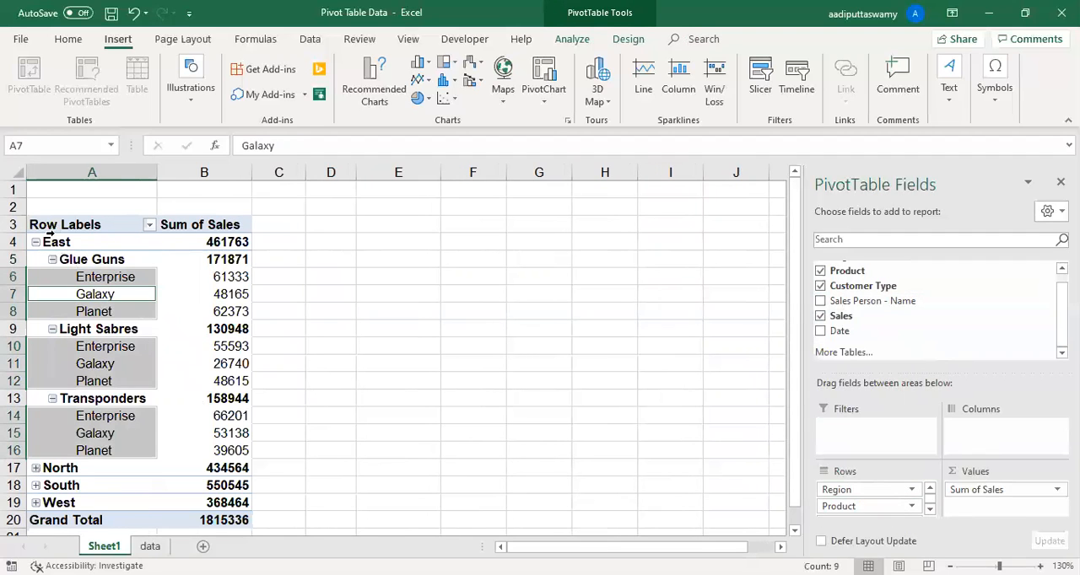
left_click(443, 342)
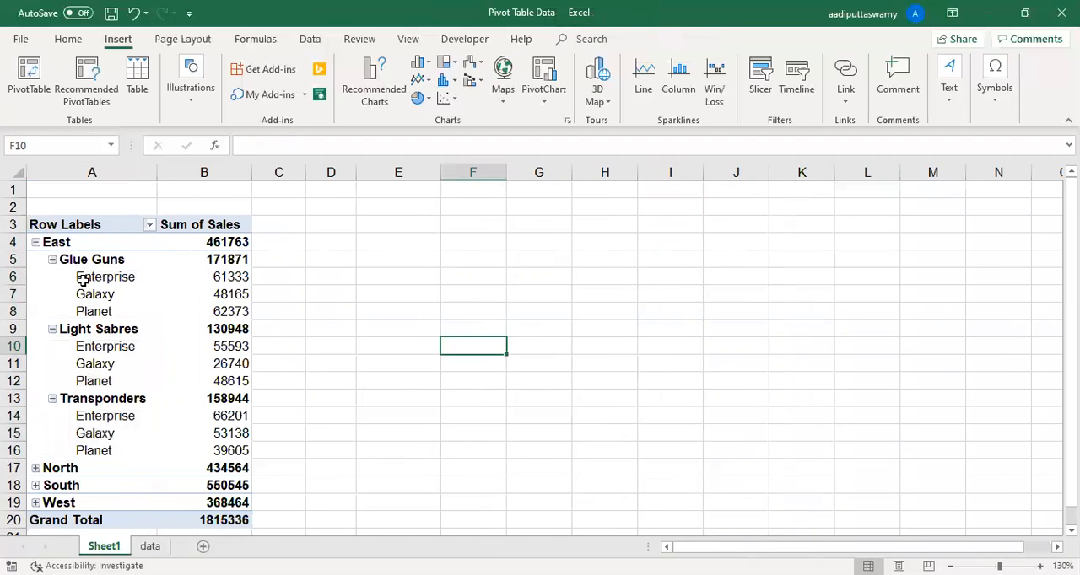
left_click(103, 263)
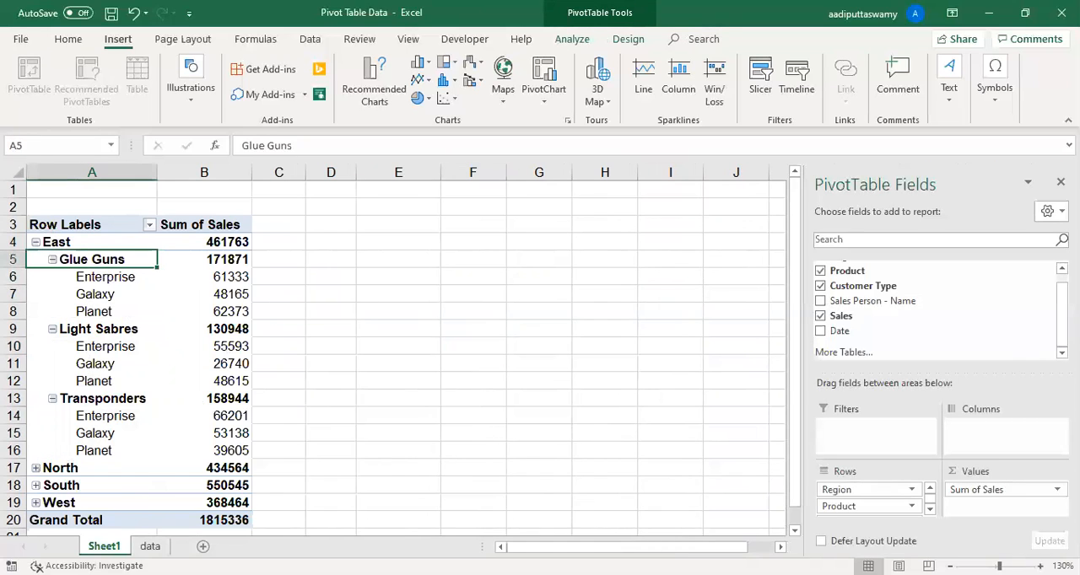
left_click(930, 508)
left_click_drag(886, 509, 216, 365)
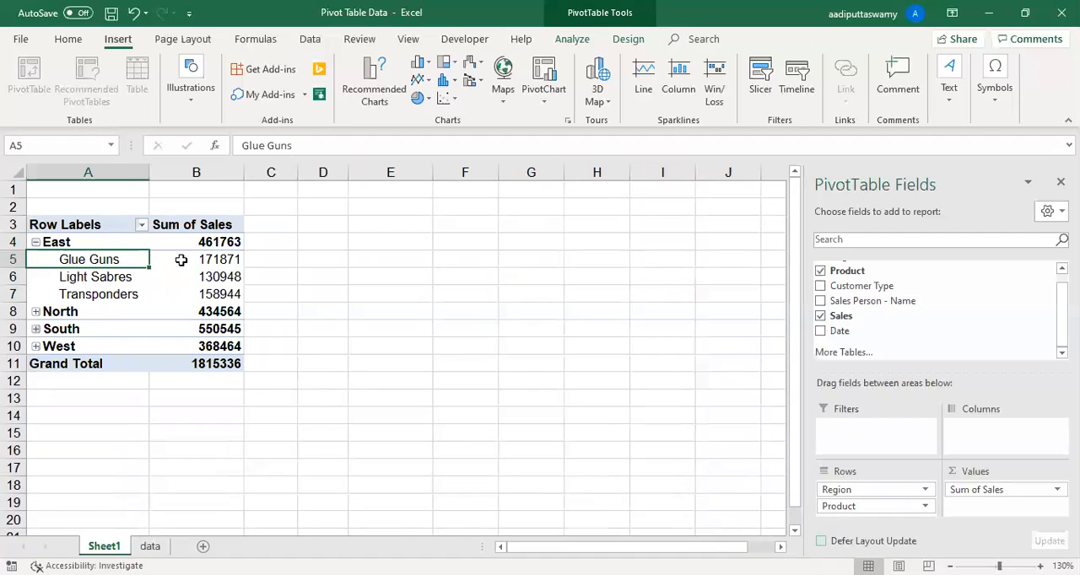
- Collapse the entire Region field in the PivotTable's rows
left_click(76, 227)
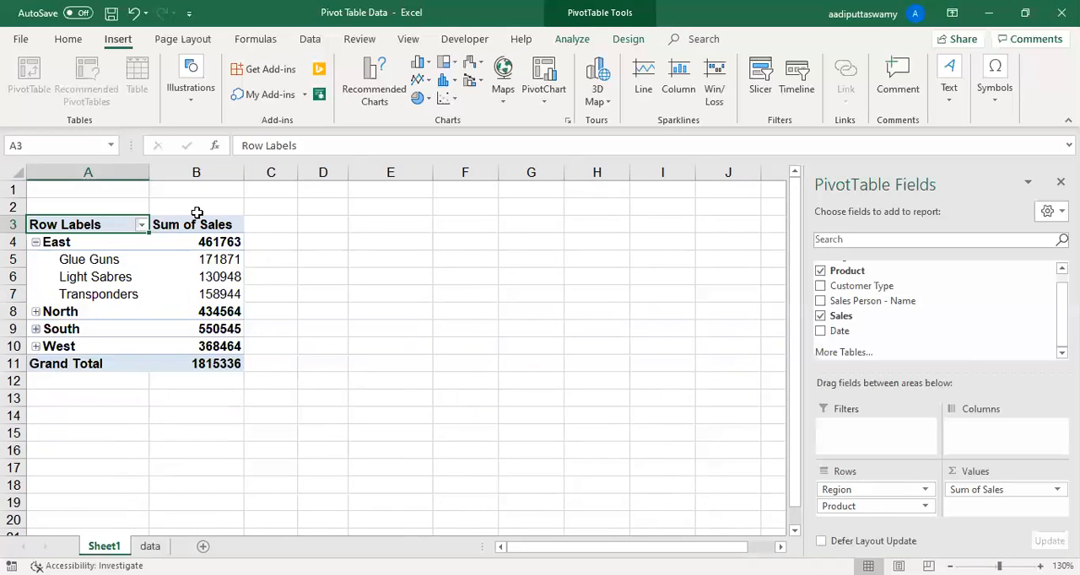
left_click(631, 42)
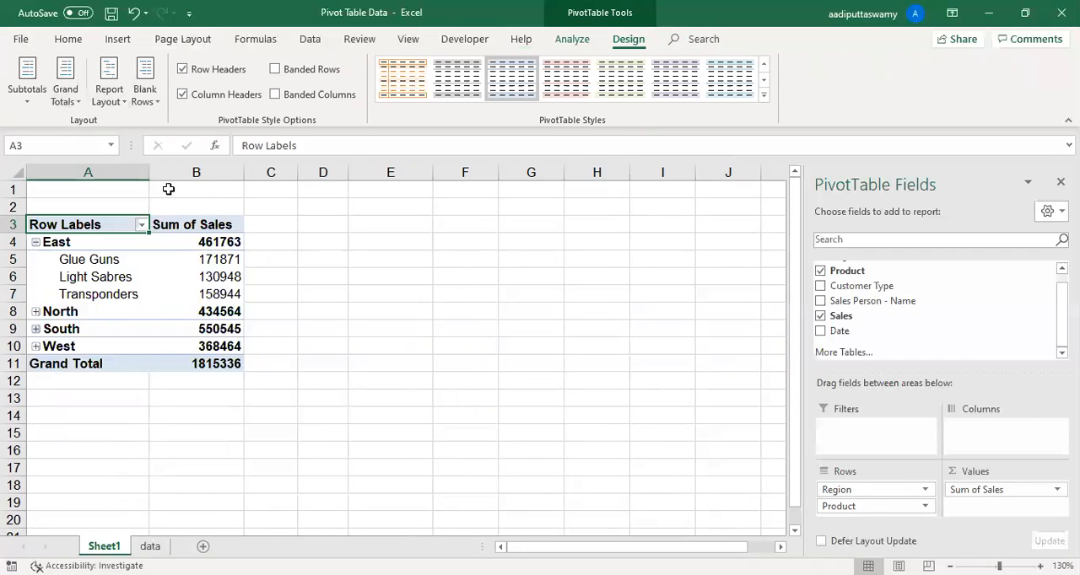
left_click(118, 277)
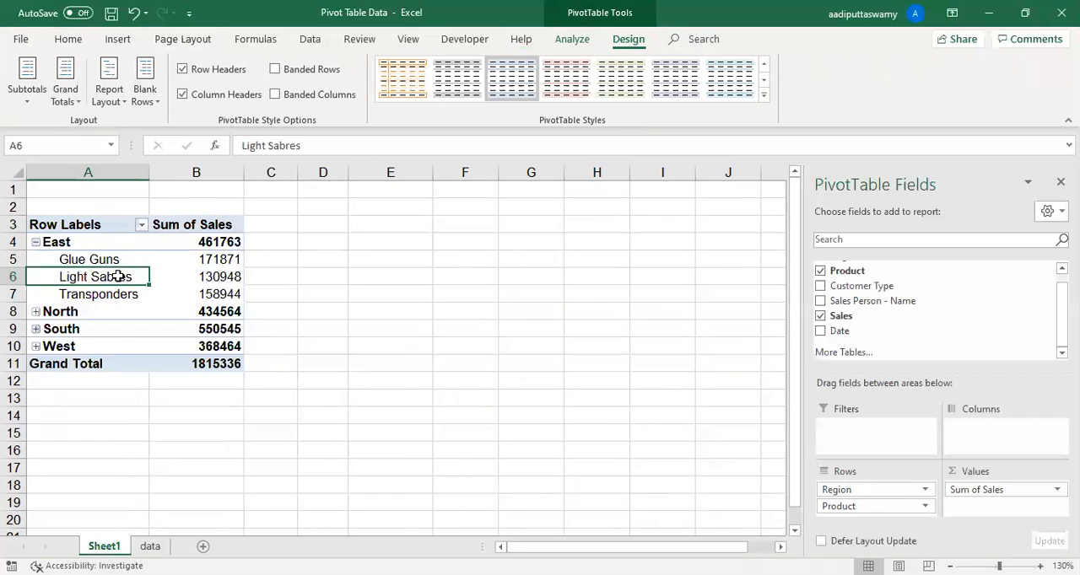
left_click_drag(40, 244, 38, 247)
right_click(38, 248)
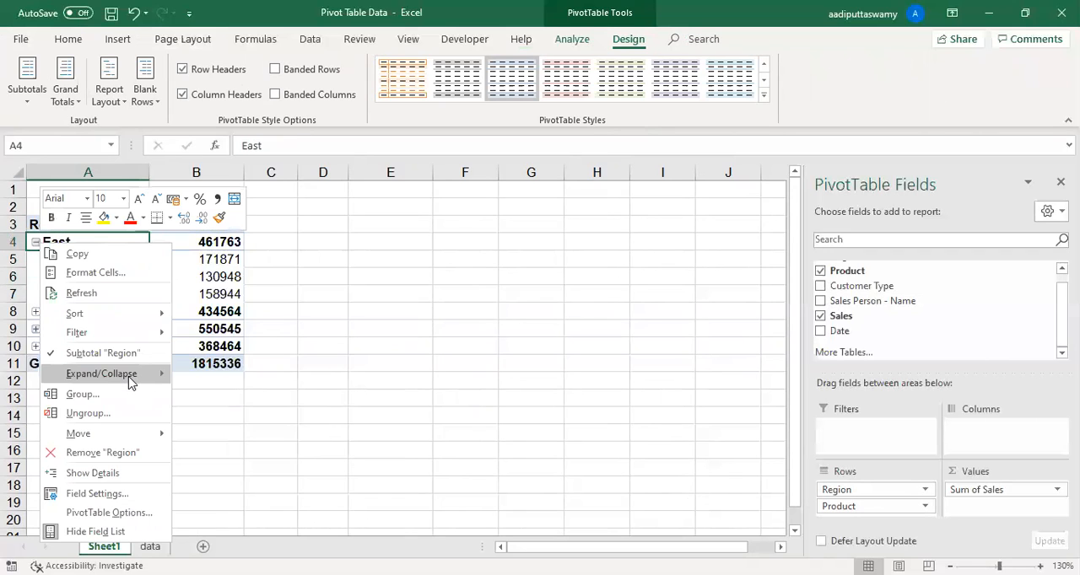
mouse_move(118, 375)
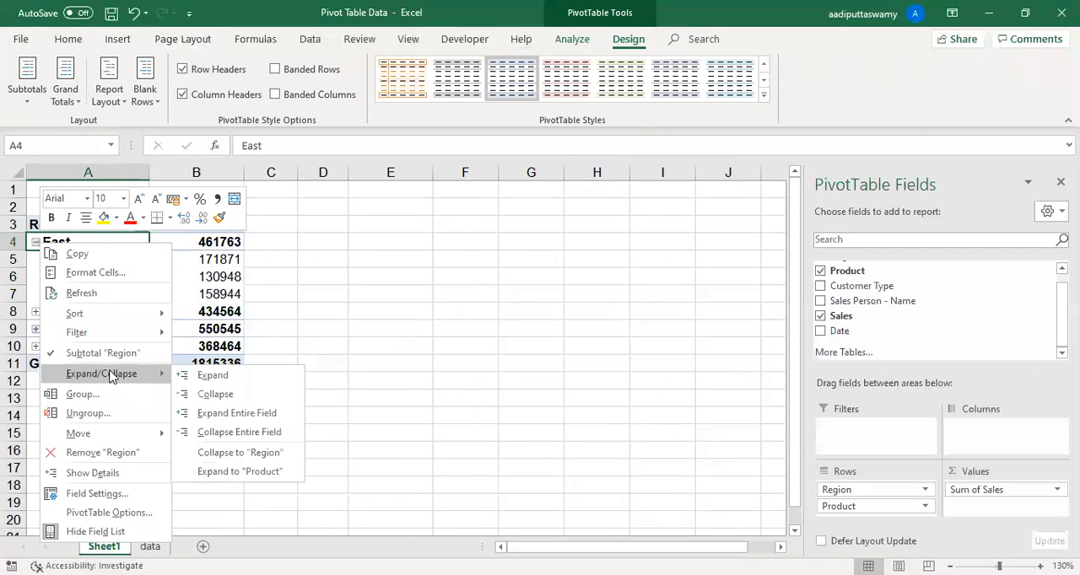
left_click(239, 432)
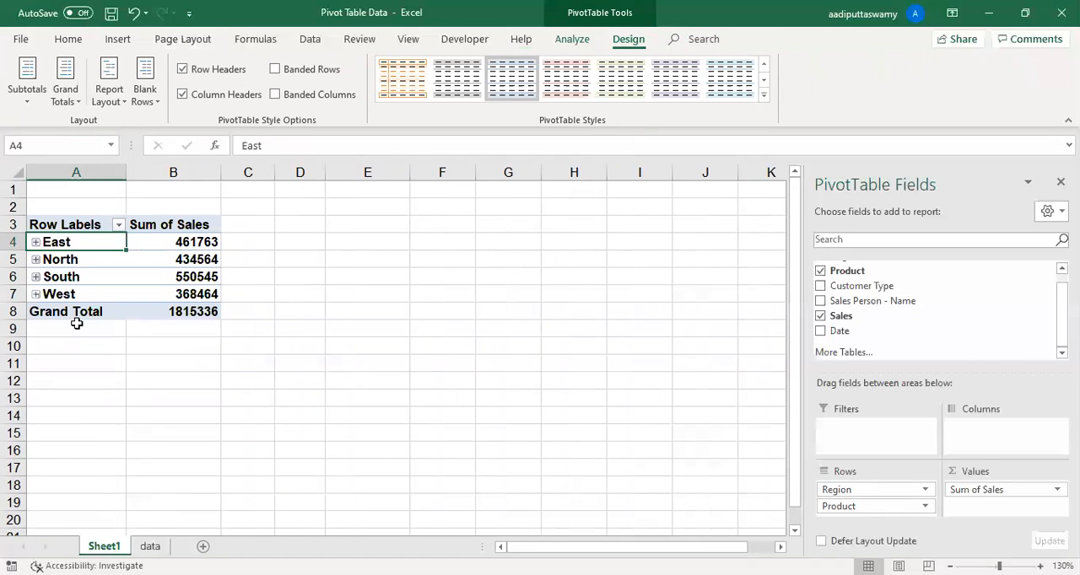
- Expand the entire Region field so that every region lists its products
right_click(42, 242)
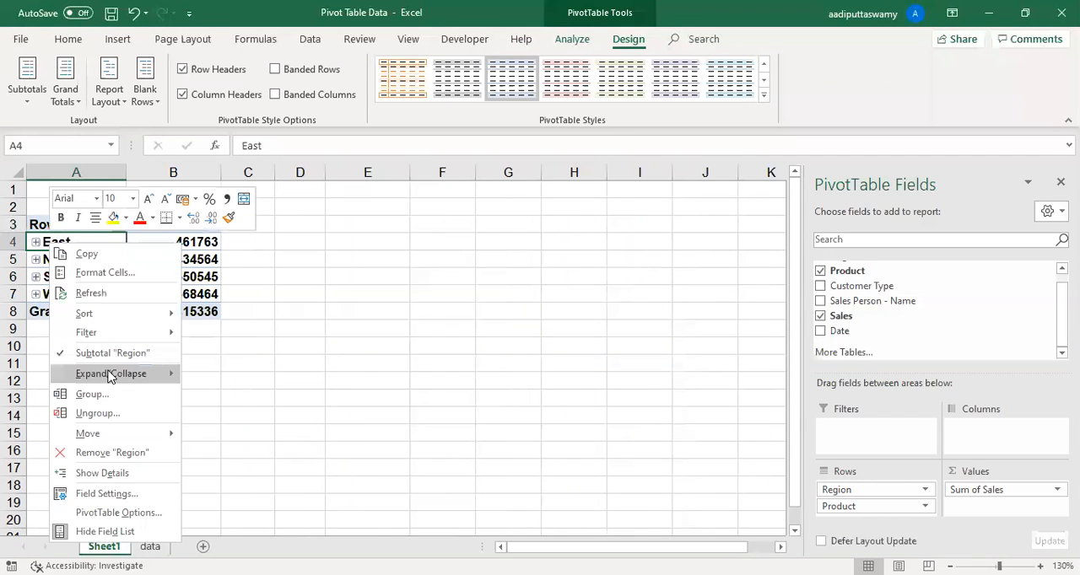
mouse_move(110, 377)
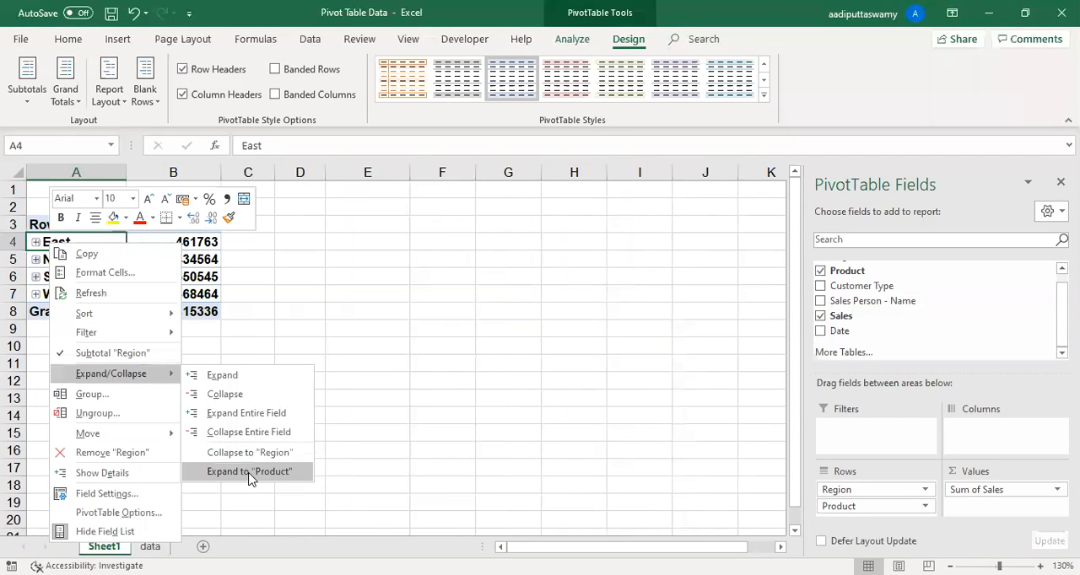
left_click(250, 413)
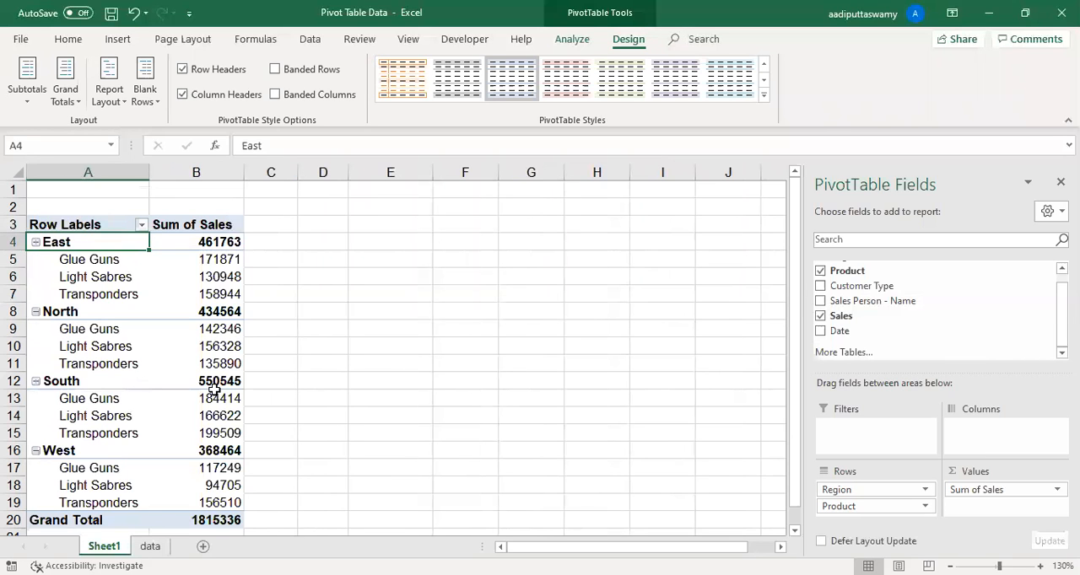
- Inspect the product labels nested in column A and switch the PivotTable's report layout to Tabular Form
left_click(388, 378)
left_click(99, 294)
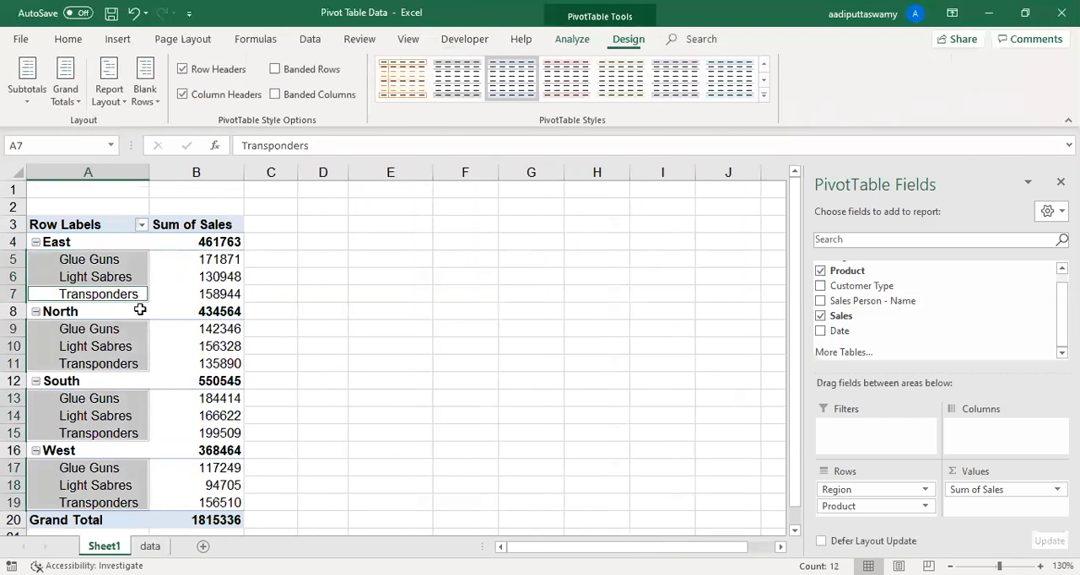
left_click(177, 309)
left_click(87, 172)
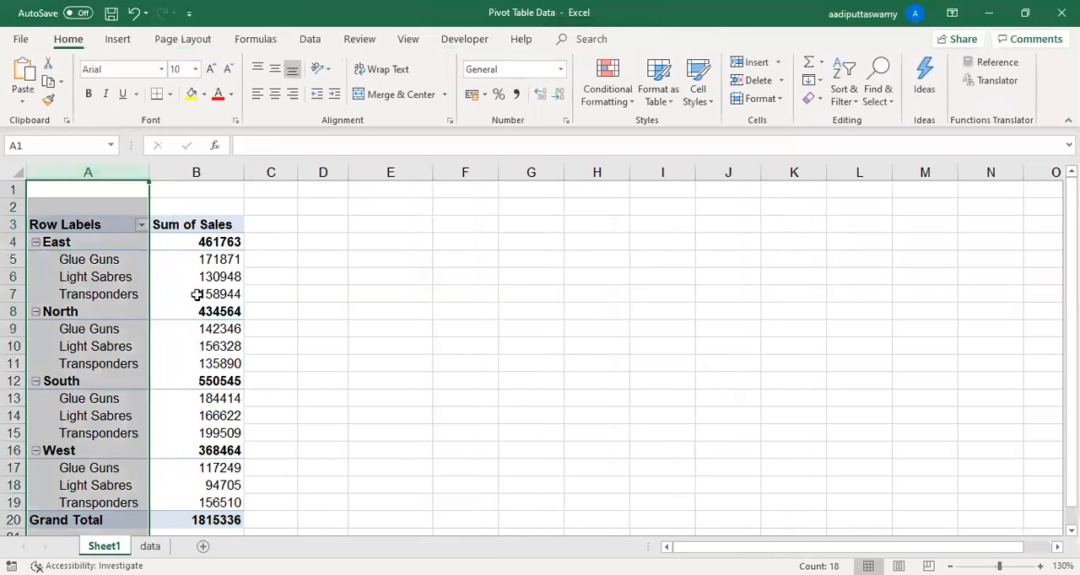
left_click(116, 287)
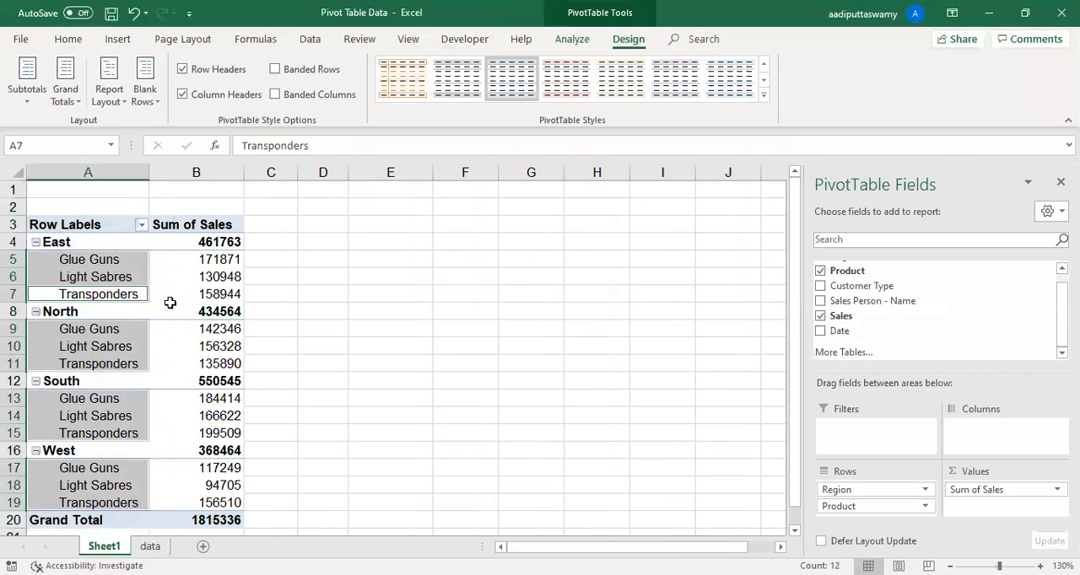
left_click(213, 280)
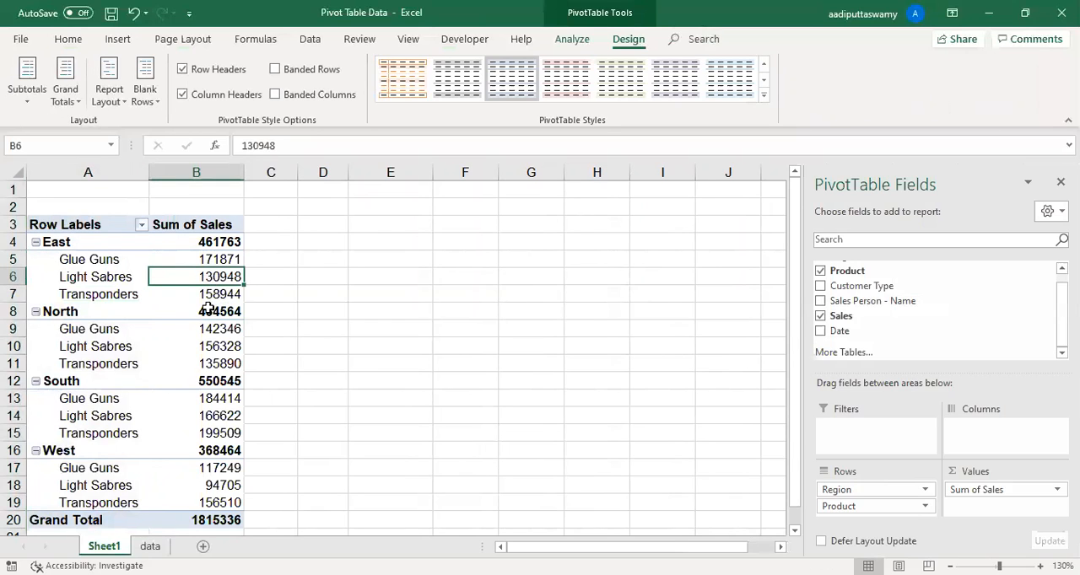
left_click(117, 102)
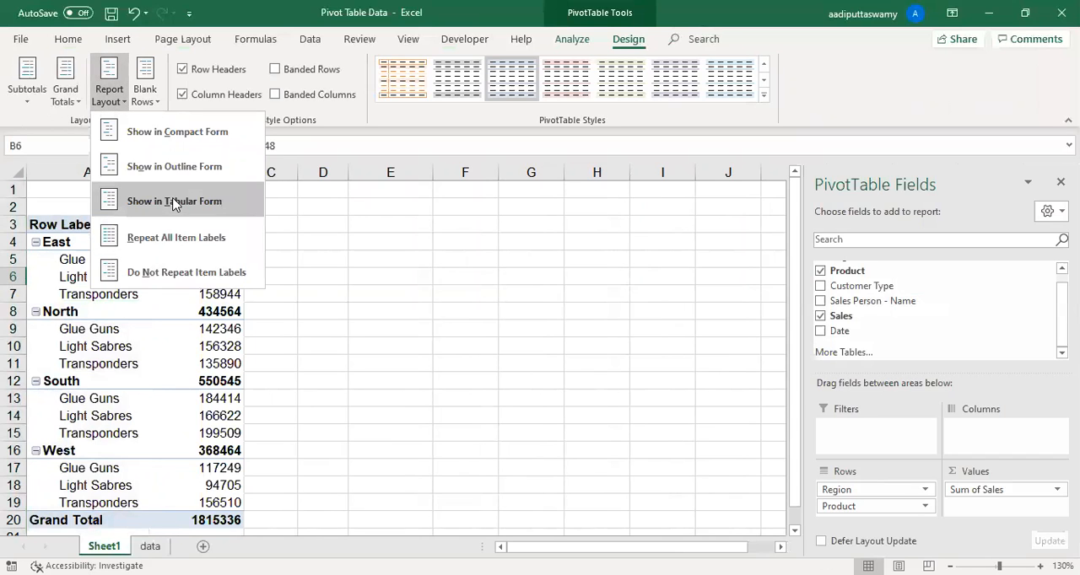
left_click(175, 204)
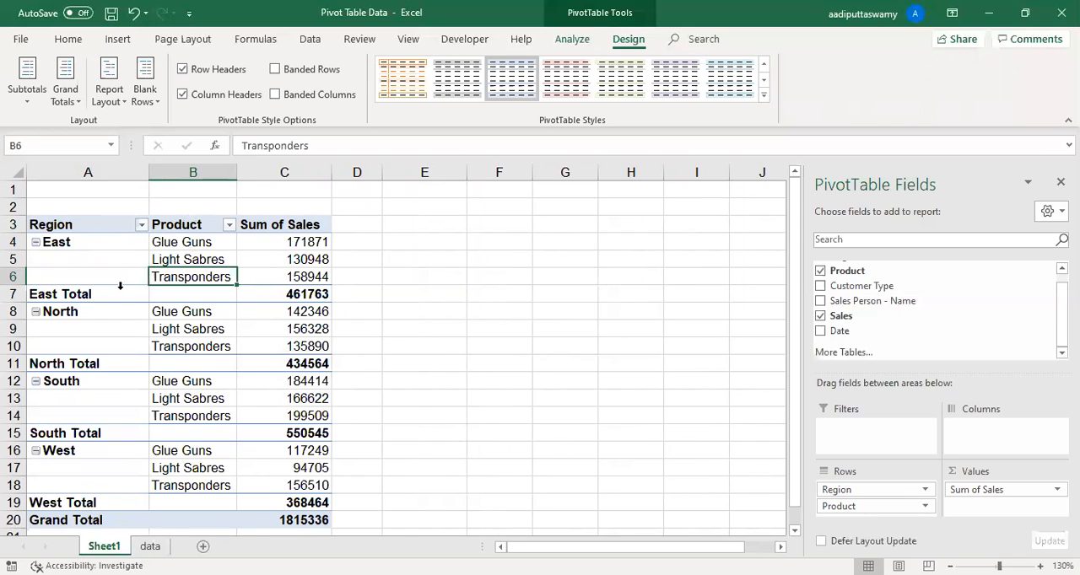
- Select the East Total row across A7:D7 to review the region's subtotal
left_click(88, 295)
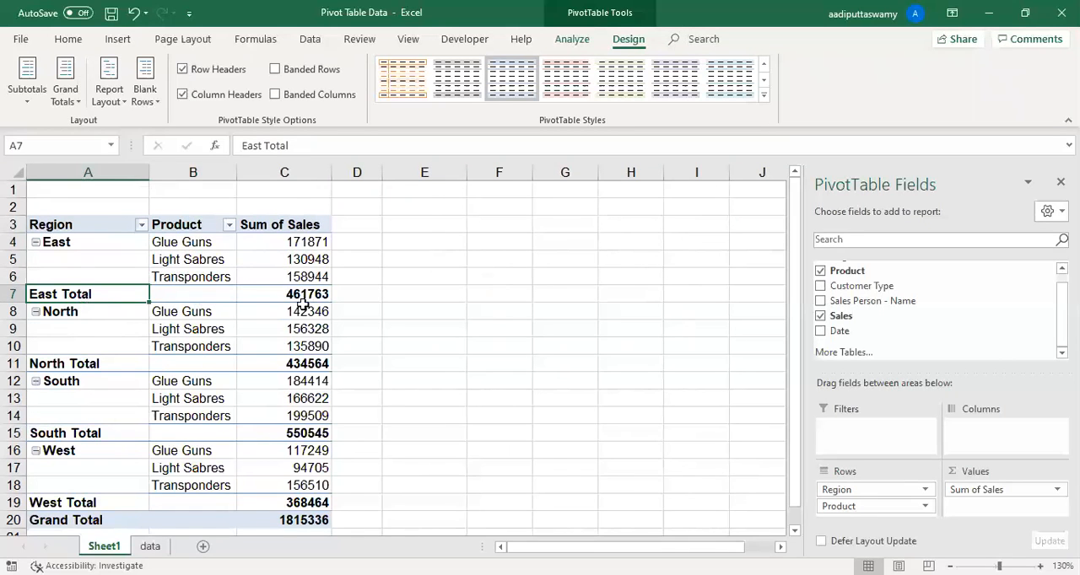
left_click_drag(362, 296, 16, 296)
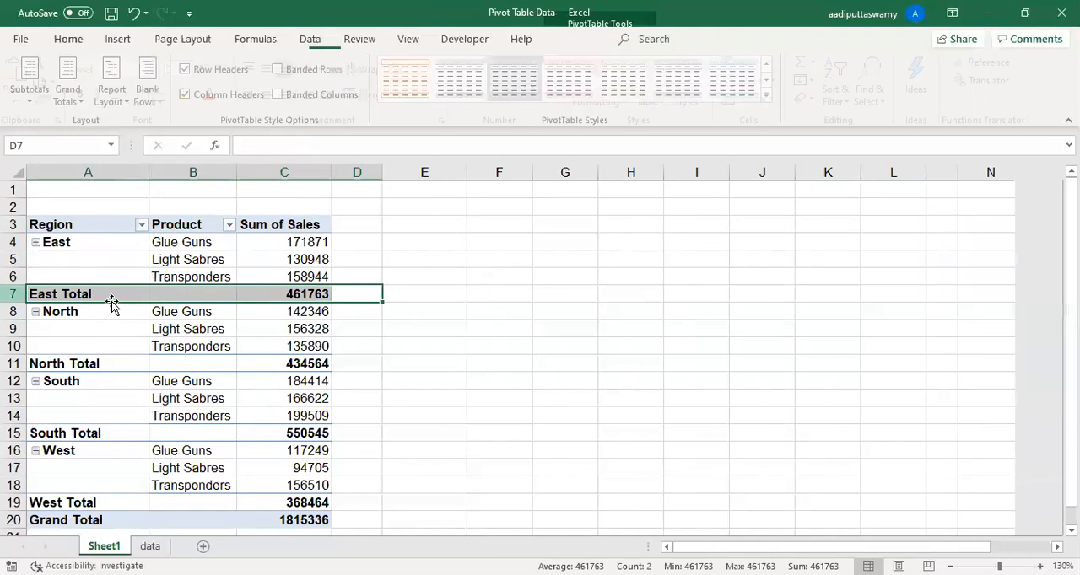
- Examine the Region column's cells, East's products in B4:B6 and the East Total row across A7:C7
left_click(103, 248)
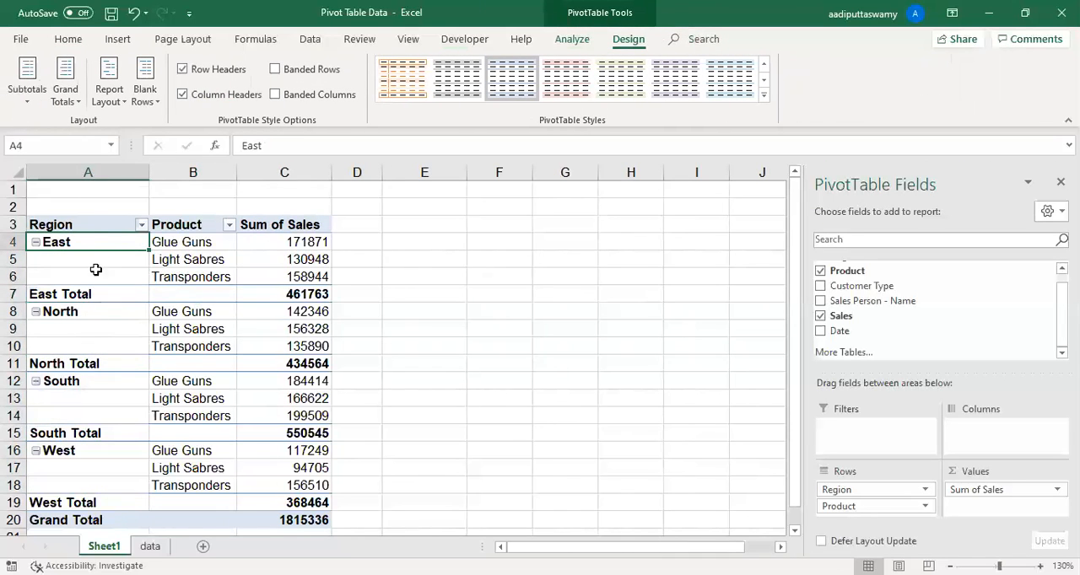
left_click(127, 168)
left_click(120, 253)
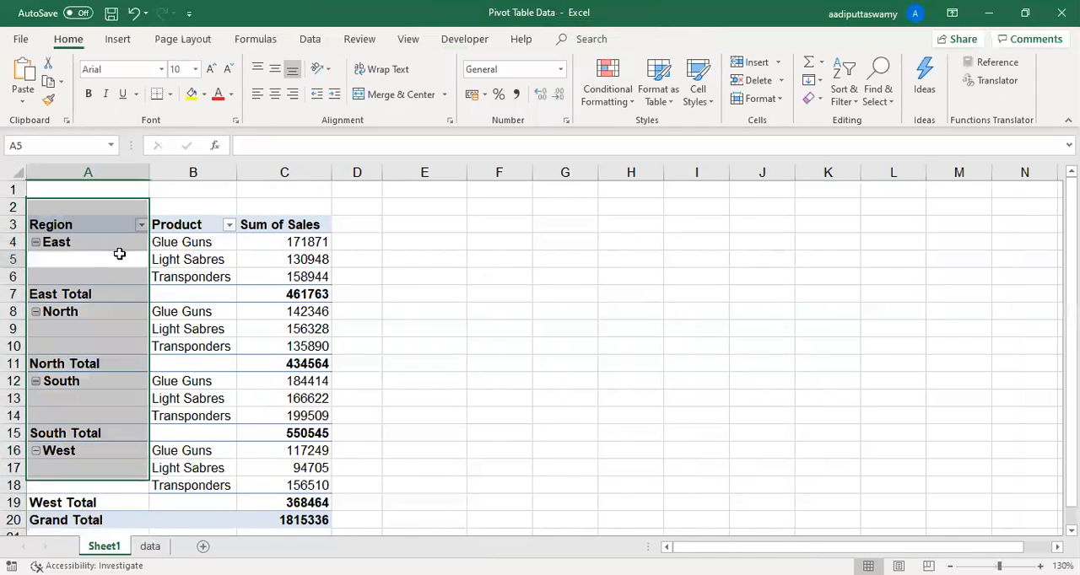
left_click(196, 243)
left_click_drag(197, 242, 209, 276)
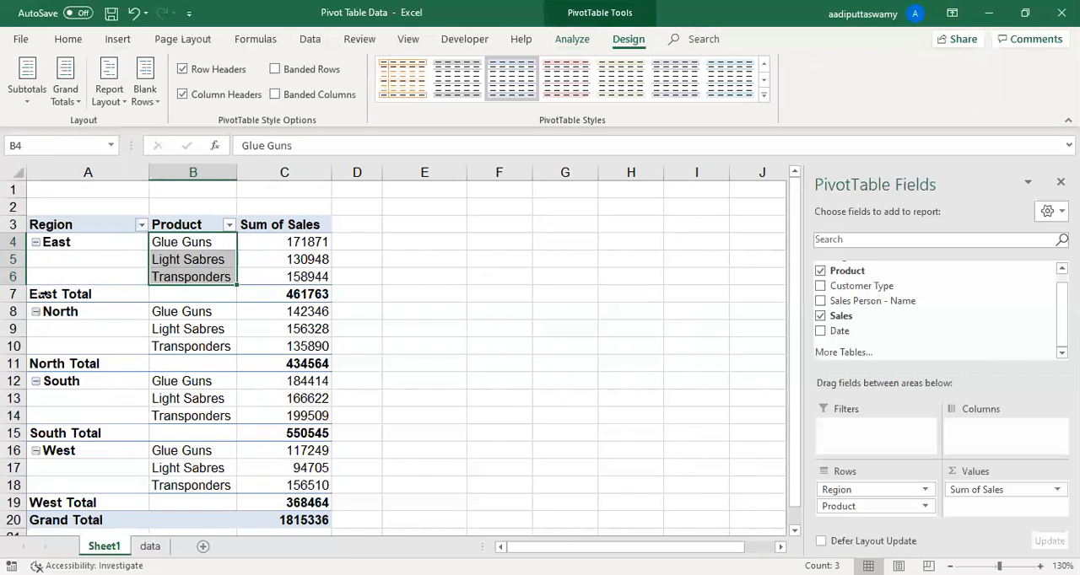
left_click(68, 242)
left_click_drag(87, 293, 254, 293)
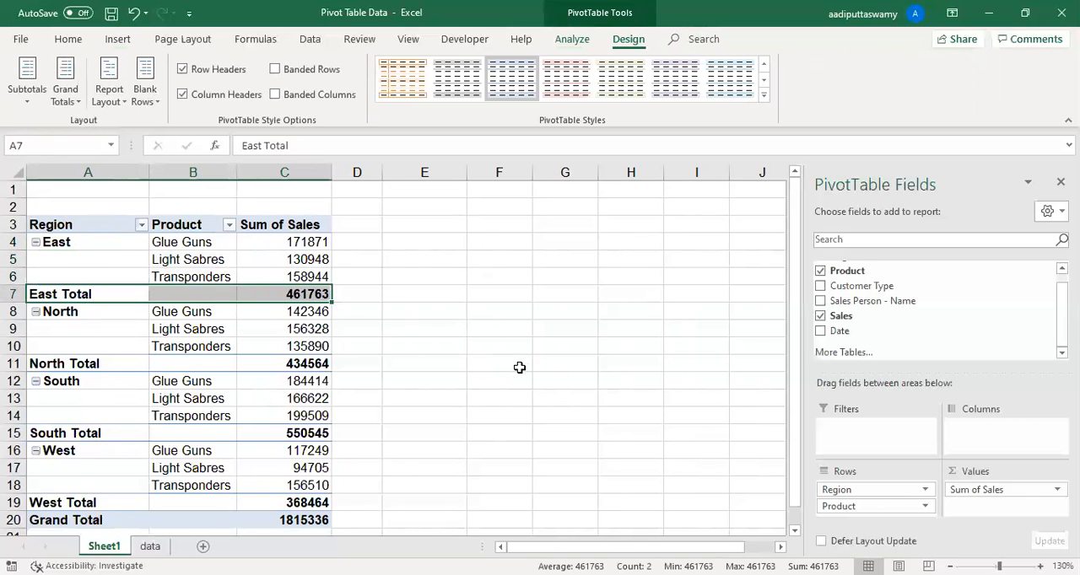
left_click(415, 318)
left_click(319, 261)
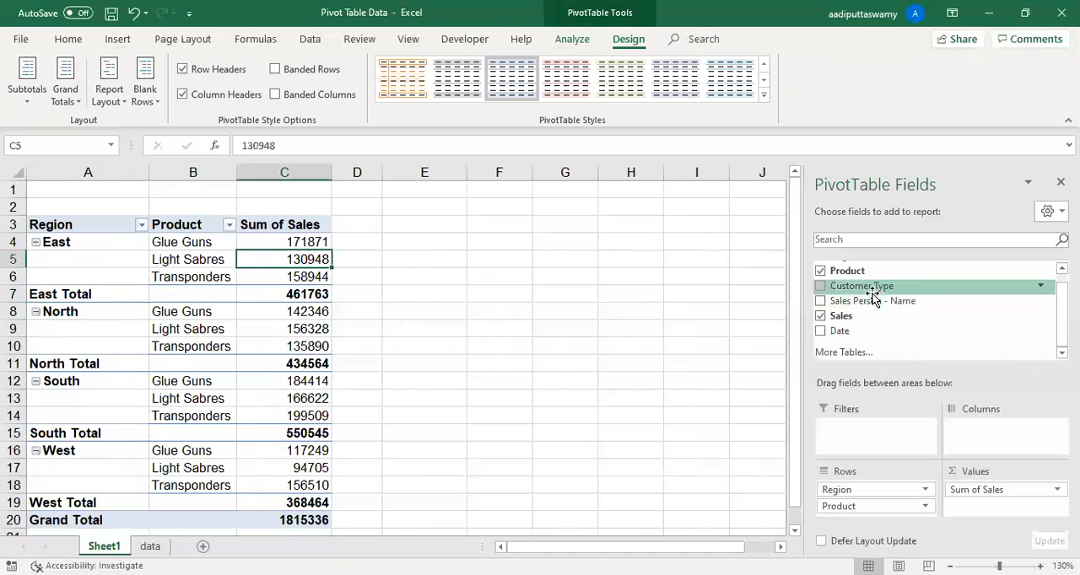
- Add the Customer Type field below Product in the PivotTable's rows and inspect the subtotal row for each product
left_click_drag(874, 290, 887, 523)
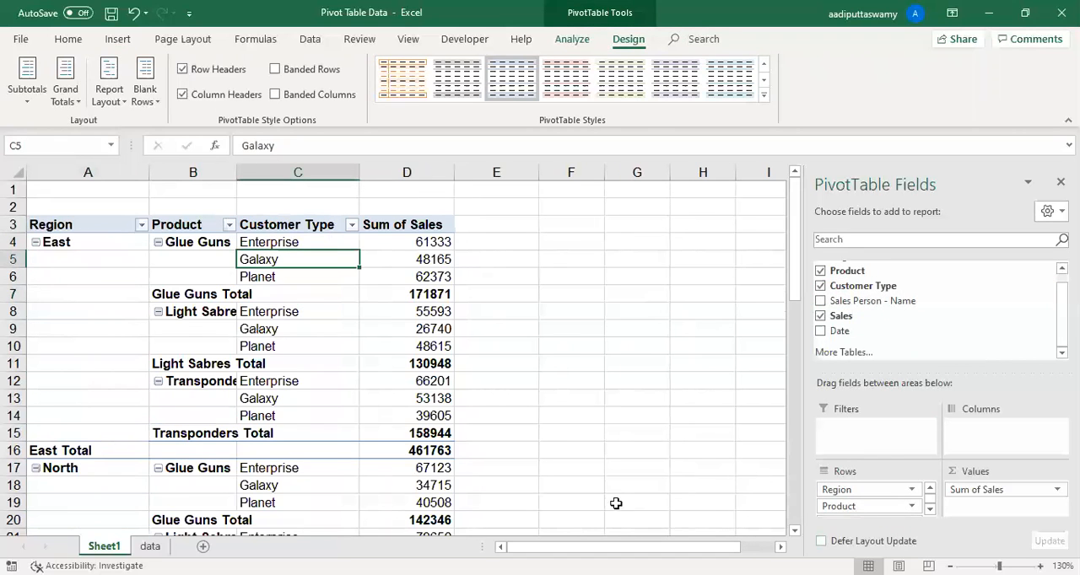
left_click(165, 293)
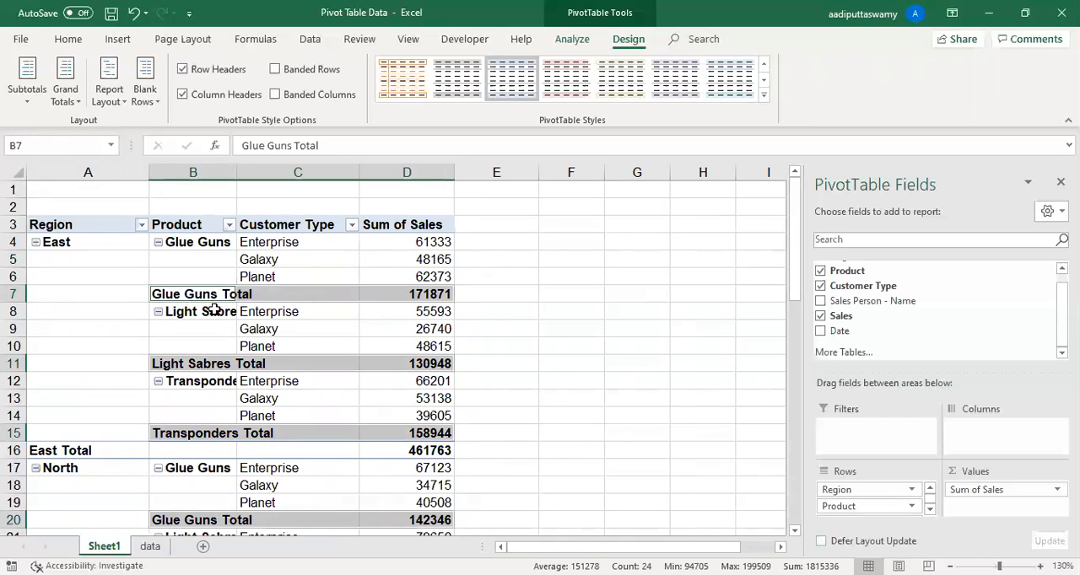
left_click(609, 344)
left_click(406, 302)
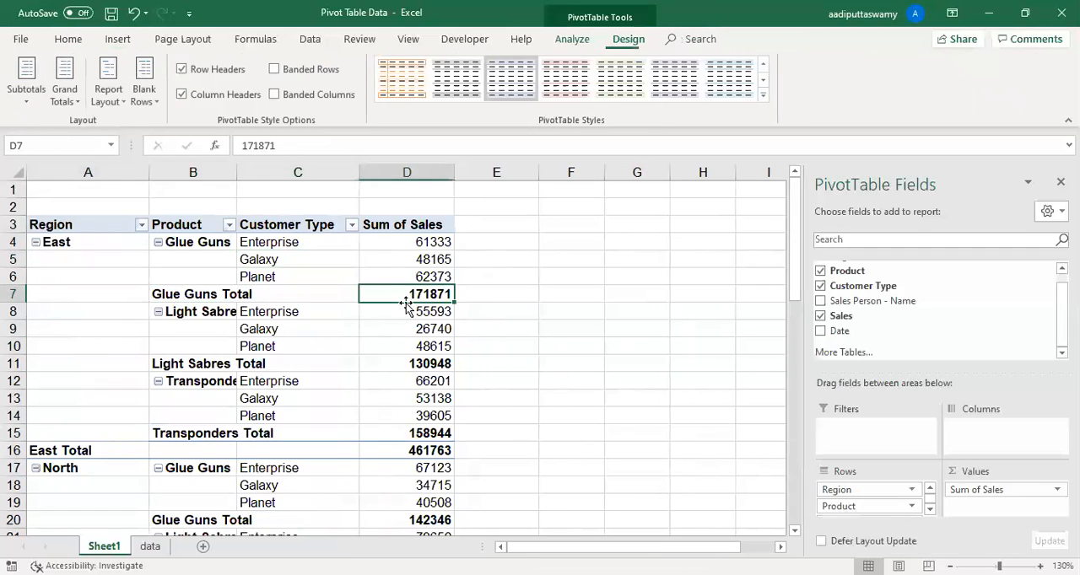
- Set the PivotTable to show no subtotals and look through the resulting rows
mouse_move(426, 313)
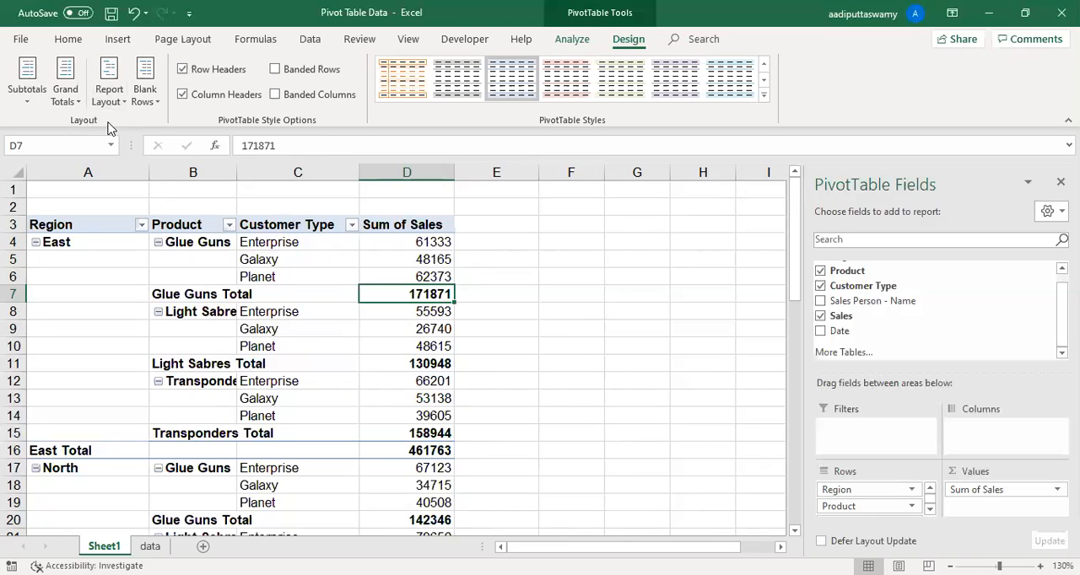
left_click(27, 93)
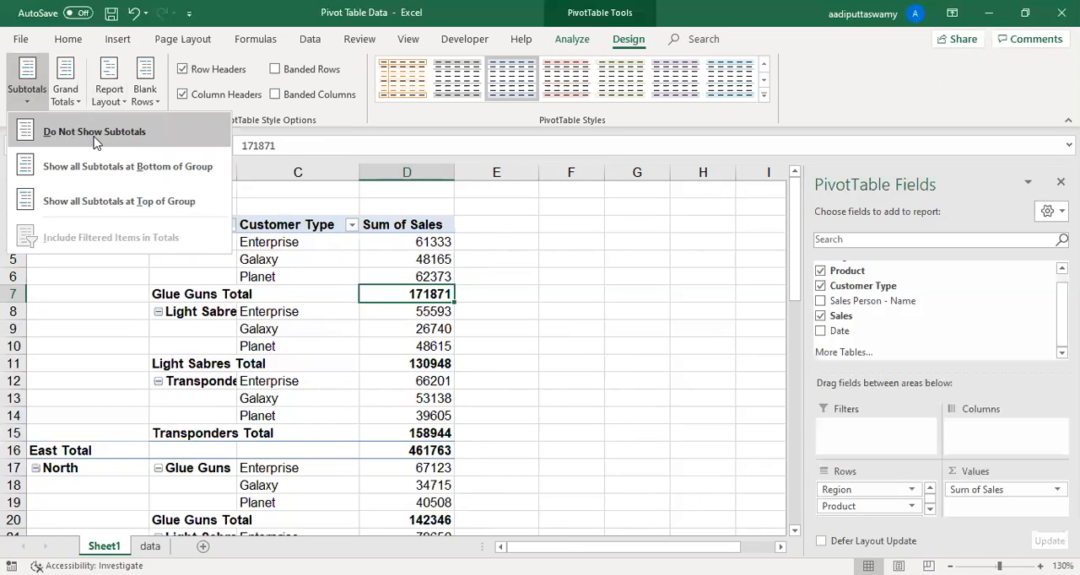
left_click(95, 132)
left_click(590, 340)
scroll(85, 429, "down", 3)
scroll(84, 430, "up", 4)
- Remove the Customer Type field from the PivotTable's rows
left_click(302, 342)
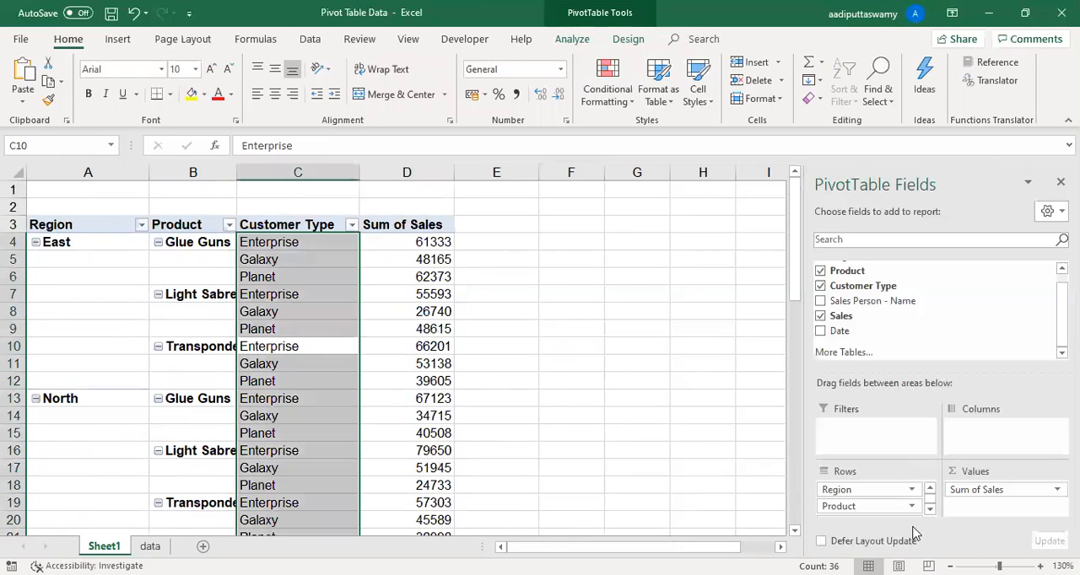
left_click(930, 510)
left_click_drag(897, 511, 633, 424)
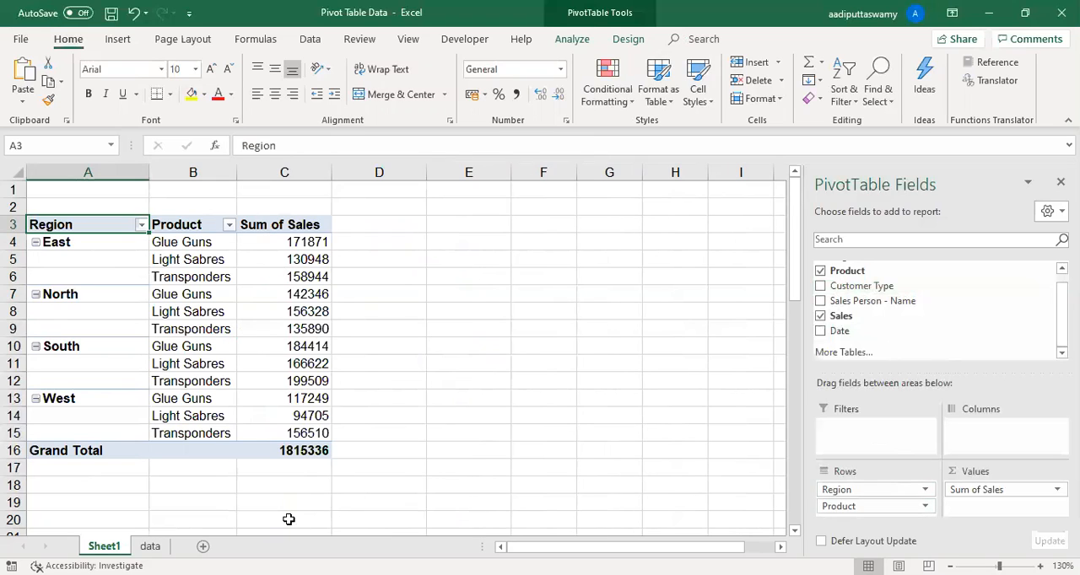
- Try showing all subtotals at the bottom of each group, and turn the subtotals off again
left_click(184, 293)
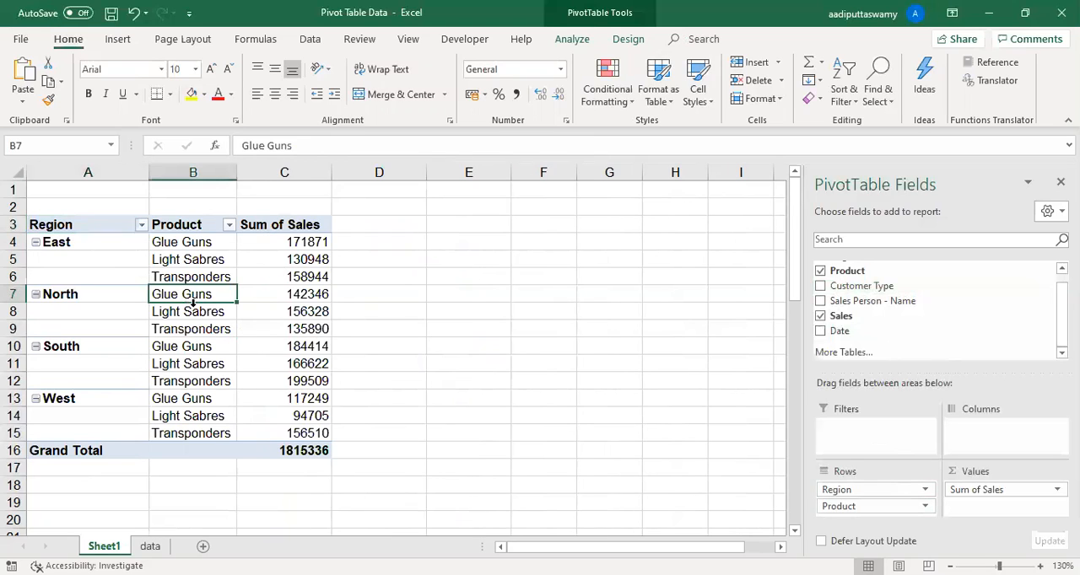
left_click(628, 40)
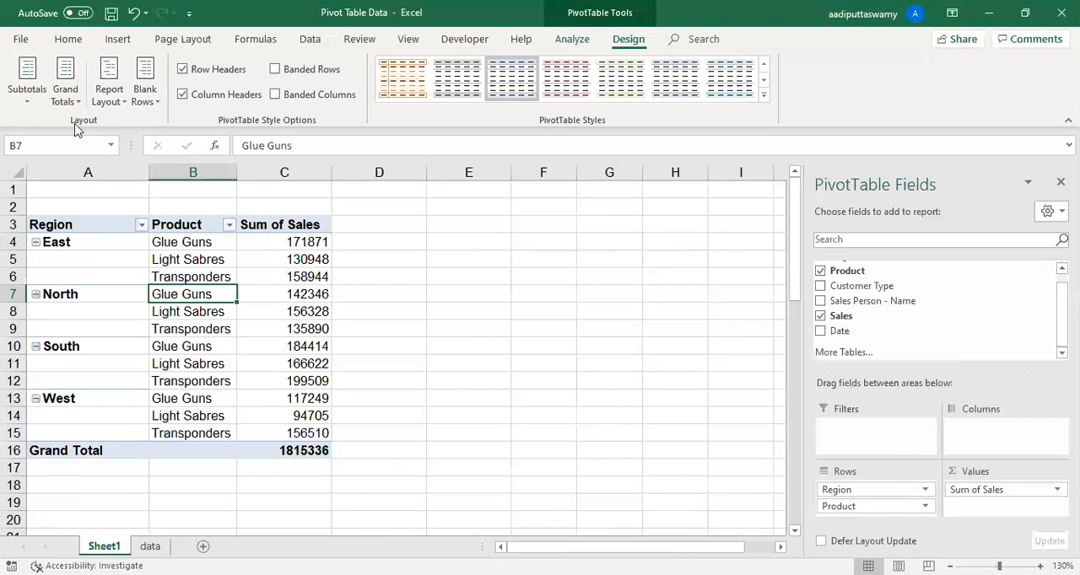
left_click(26, 99)
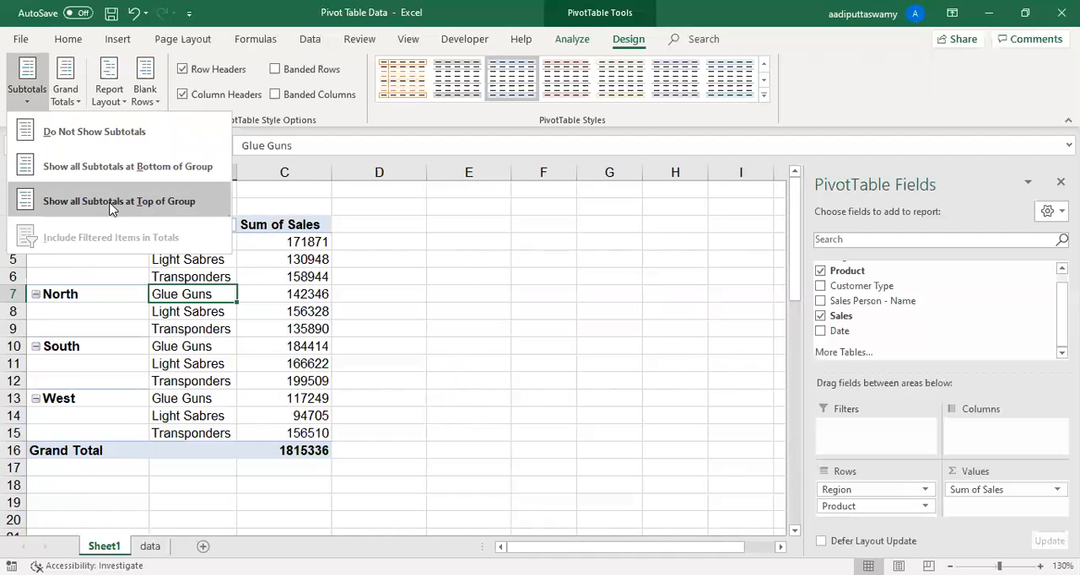
key("b")
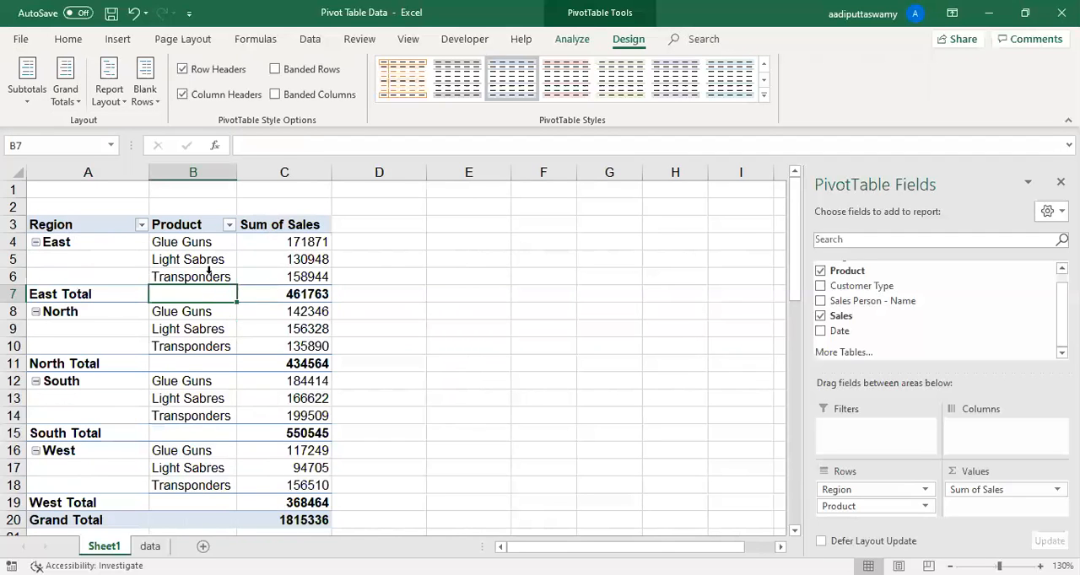
left_click(208, 268)
left_click(202, 277)
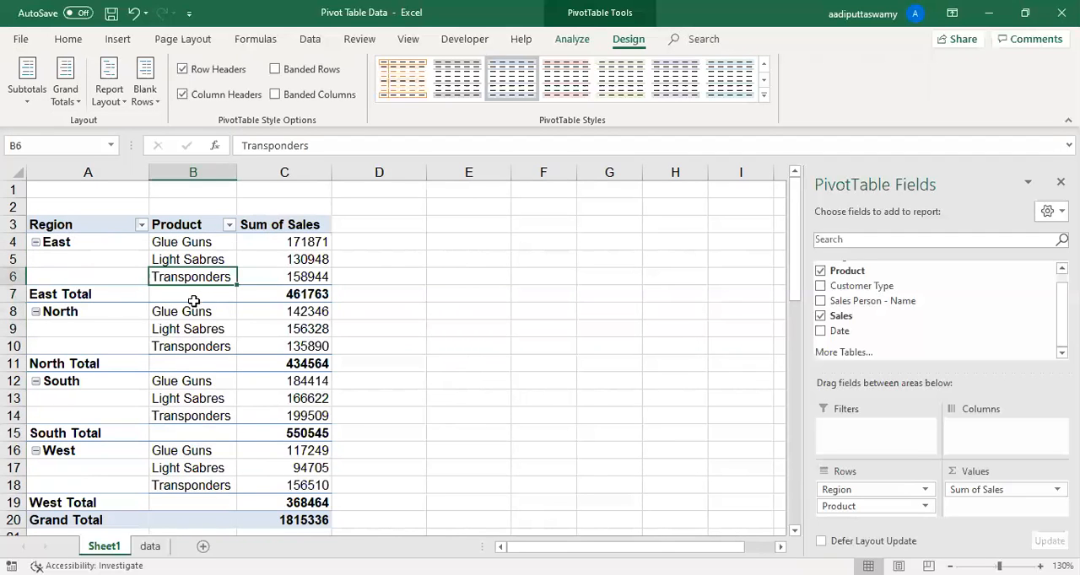
left_click(196, 294)
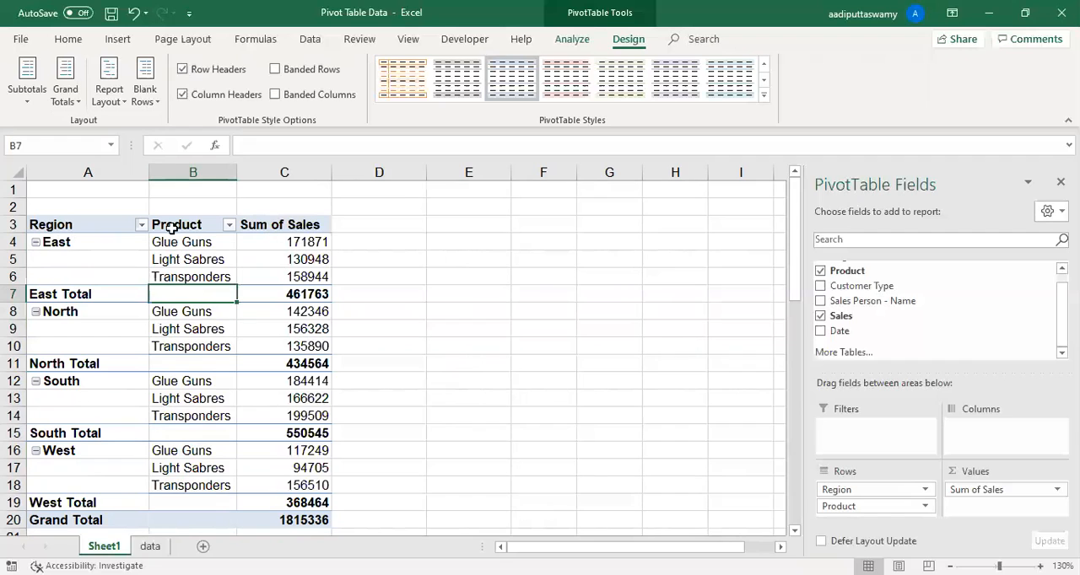
left_click(74, 145)
left_click(300, 311)
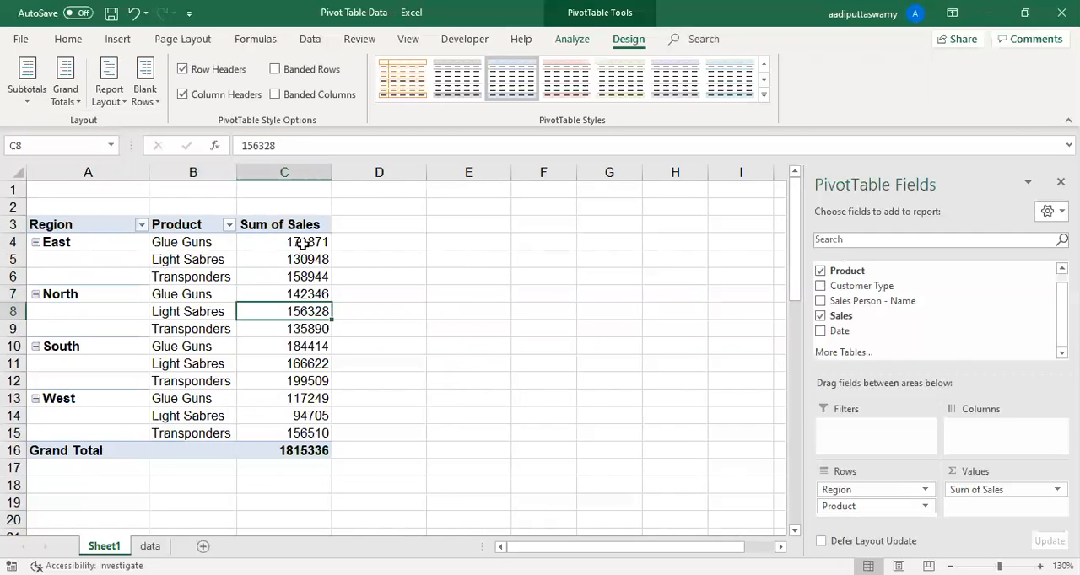
- Review the Sum of Sales column in C3:C16, the Grand Total row and the Glue Guns entries
left_click_drag(304, 225, 315, 451)
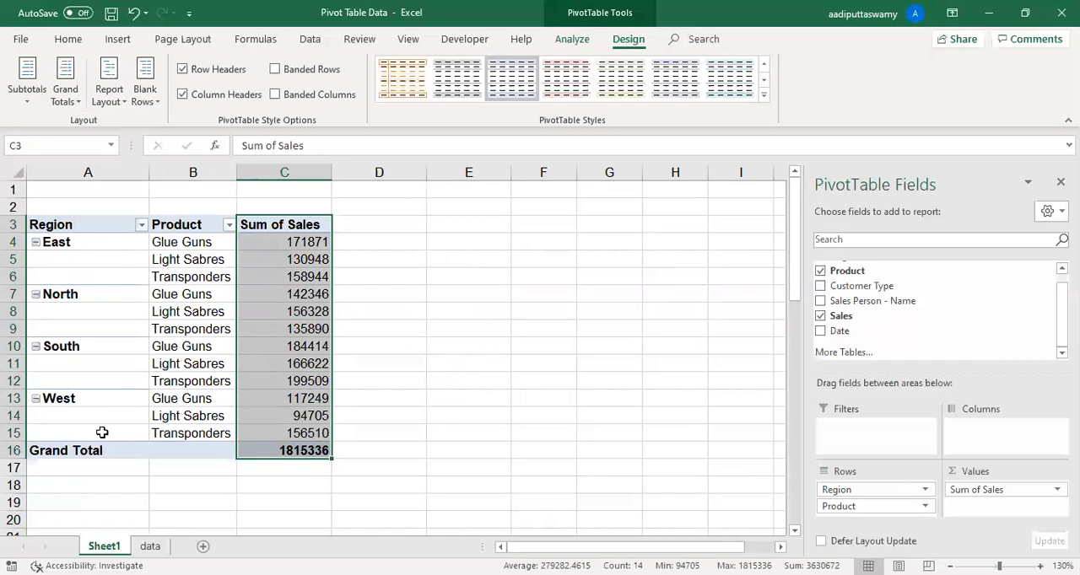
left_click(285, 255)
left_click_drag(285, 226, 298, 452)
left_click_drag(97, 449, 284, 450)
left_click(403, 259)
left_click(168, 292)
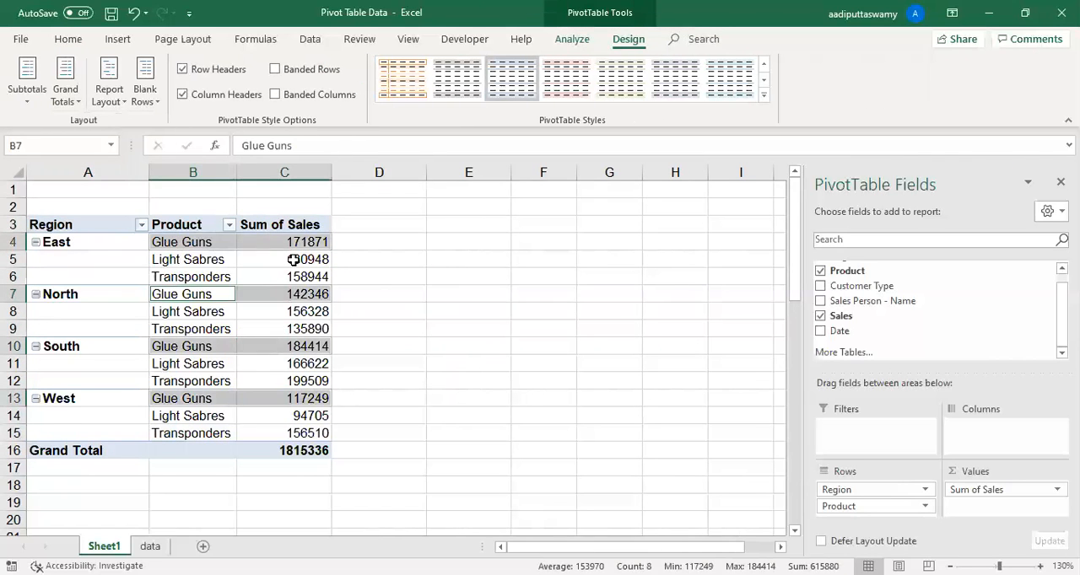
left_click(247, 259)
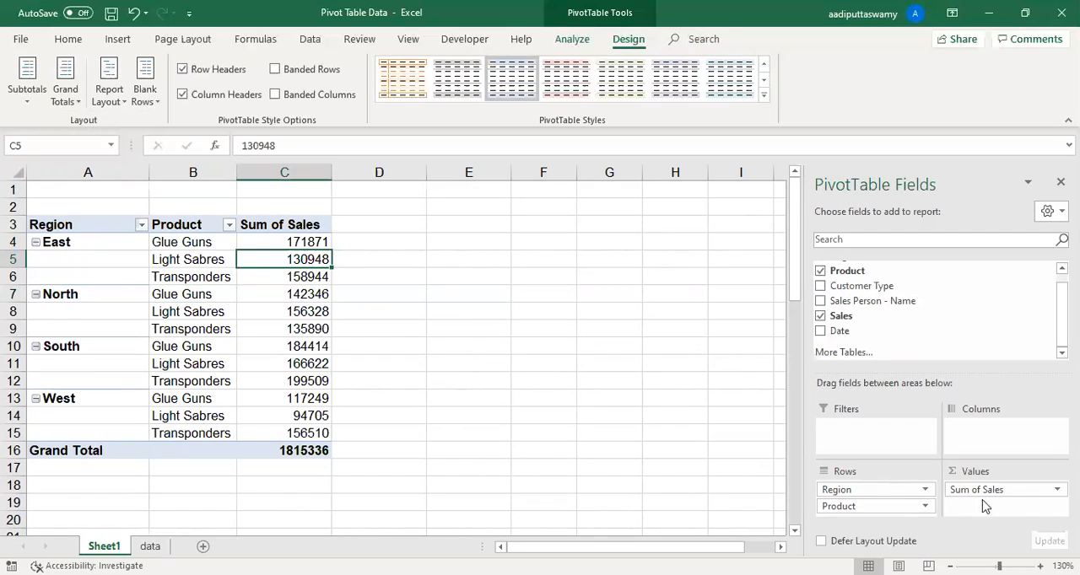
- Move the Product field from the rows to the columns area and select the region-by-product grid A4:E9 to review it
left_click_drag(847, 507, 1001, 434)
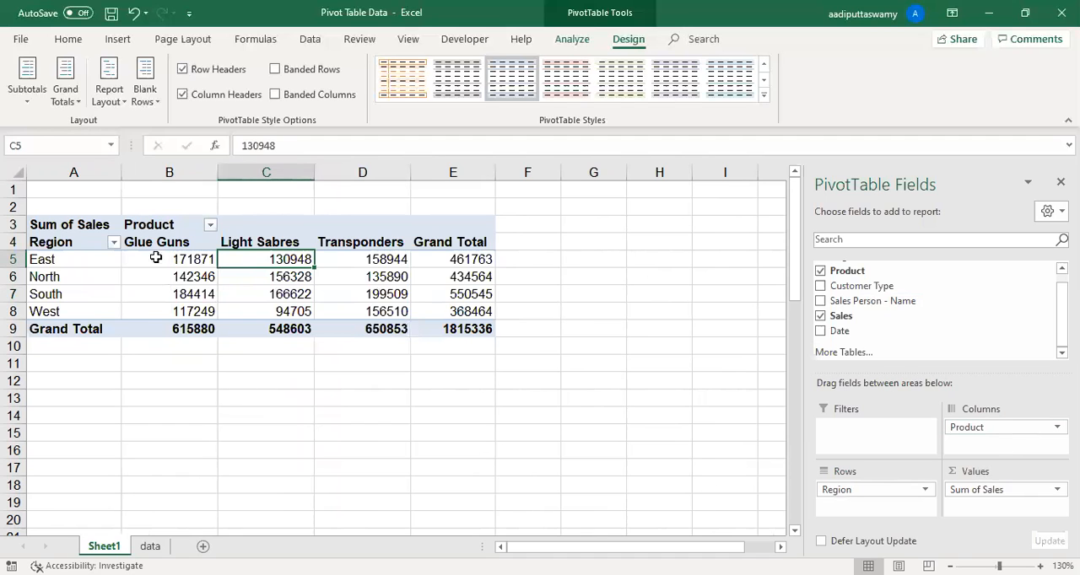
left_click_drag(79, 243, 494, 336)
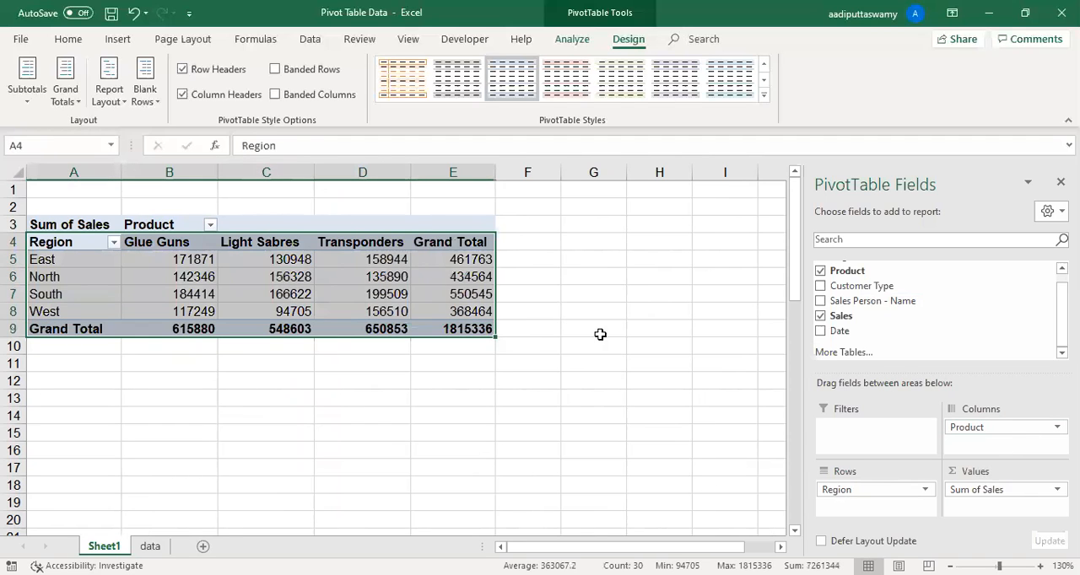
left_click(597, 332)
left_click_drag(79, 243, 484, 328)
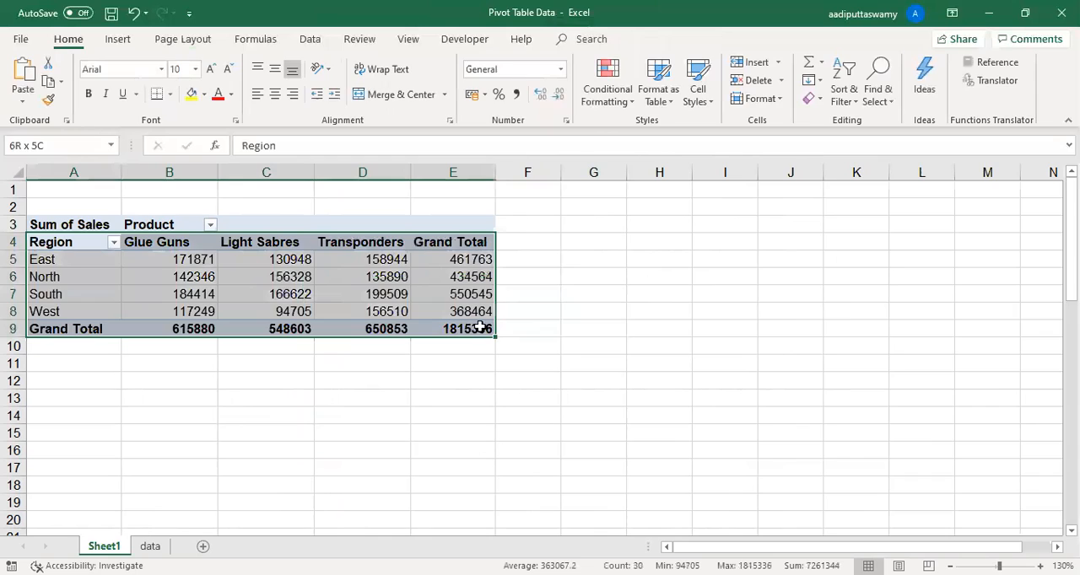
left_click(527, 277)
- Examine the product headings in B4:D4, the product totals in B9:D9 and the region totals in E5:E8
left_click_drag(176, 242, 389, 246)
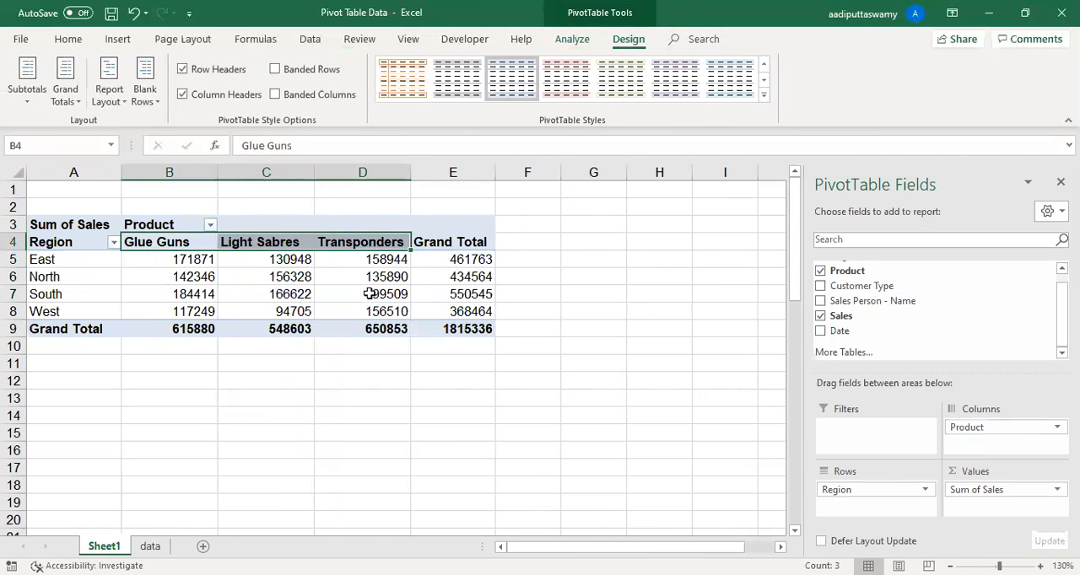
left_click(191, 329)
left_click(295, 324)
left_click(361, 326)
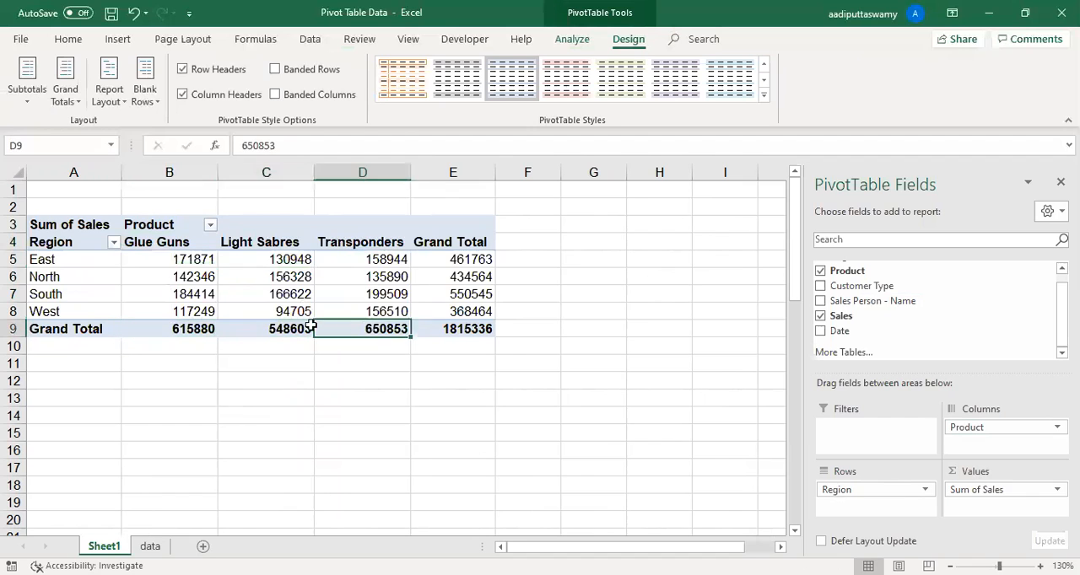
left_click(193, 327)
left_click_drag(379, 329, 386, 330)
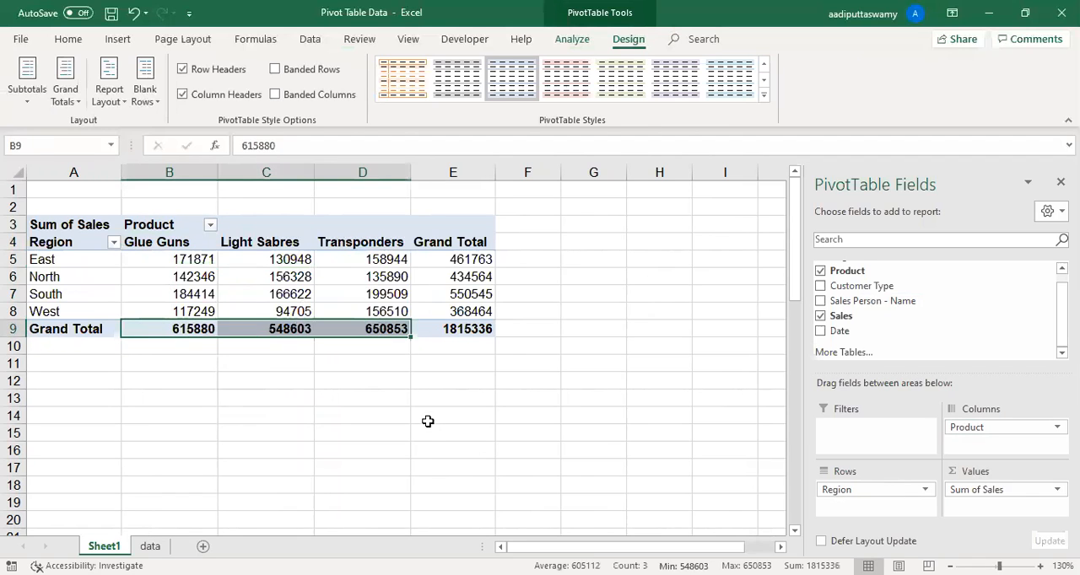
left_click(430, 428)
left_click_drag(459, 258, 458, 312)
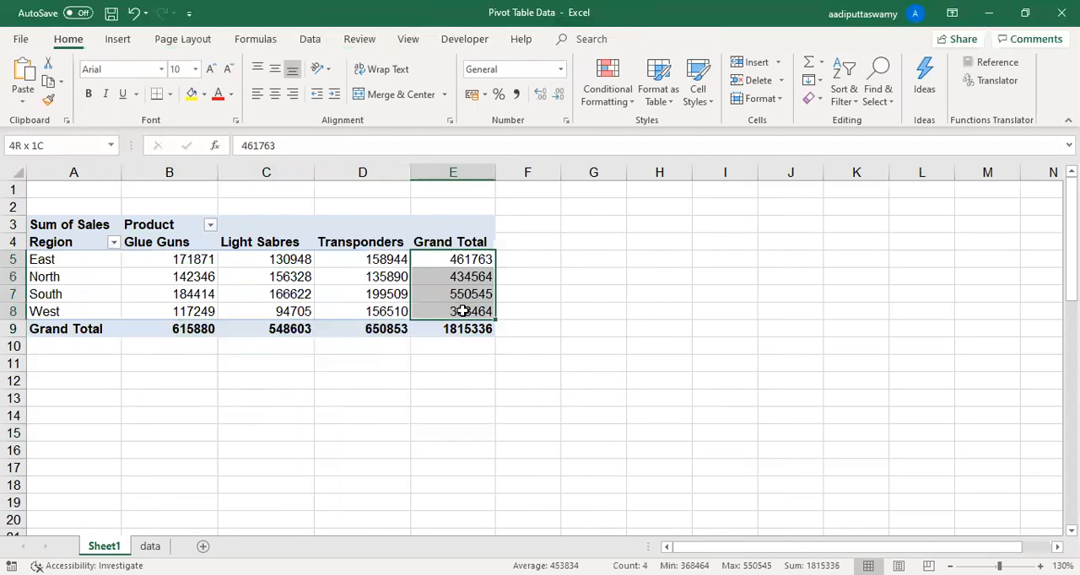
- Copy the PivotTable range A4:E9 and paste it as values at cell E8 of a new worksheet
left_click(268, 331)
left_click_drag(65, 245, 453, 329)
key("ctrl+c")
left_click(203, 547)
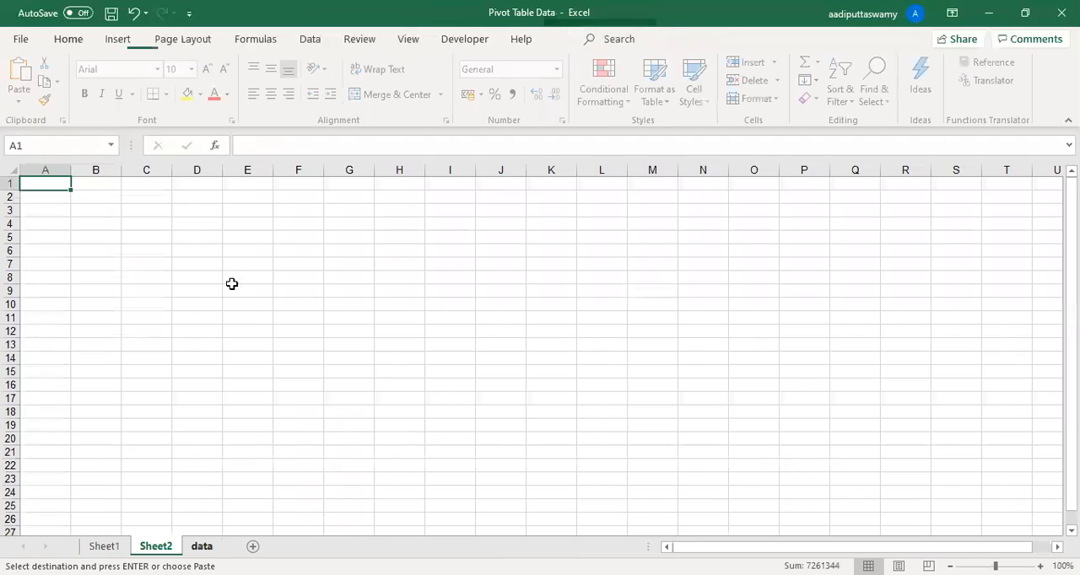
left_click(233, 277)
key("ctrl+alt+v")
left_click(302, 230)
left_click(484, 393)
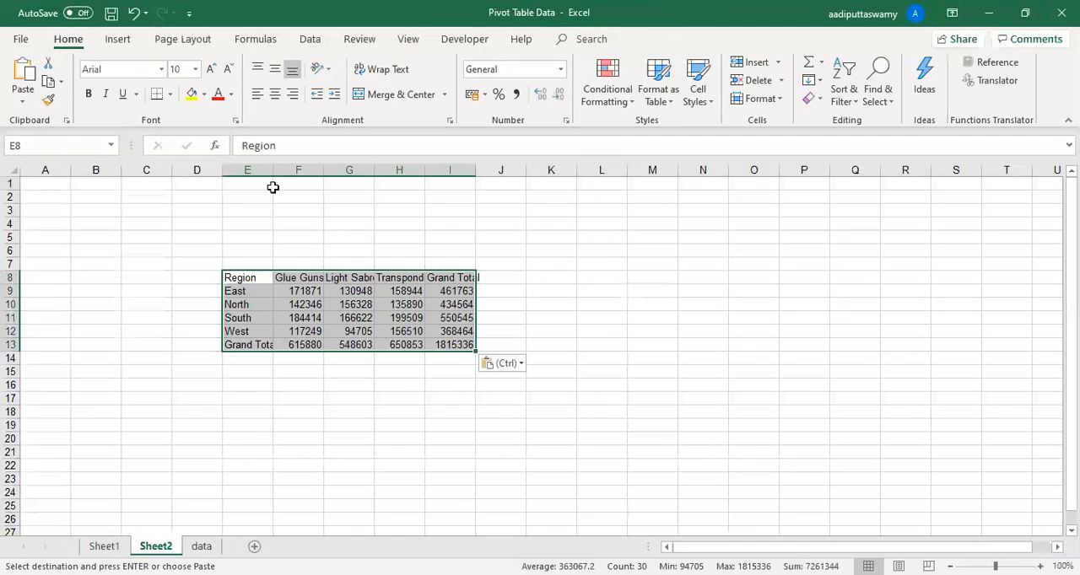
- Fit the widths of columns E to I on Sheet2 to the pasted table and select the table
left_click(264, 173)
left_click_drag(264, 175, 481, 171)
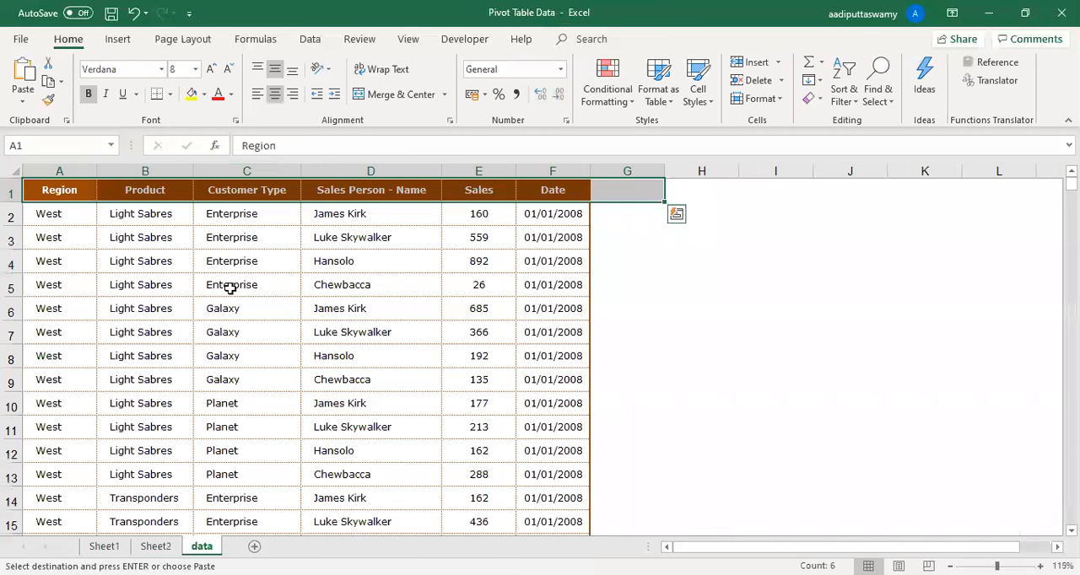
left_click(228, 284)
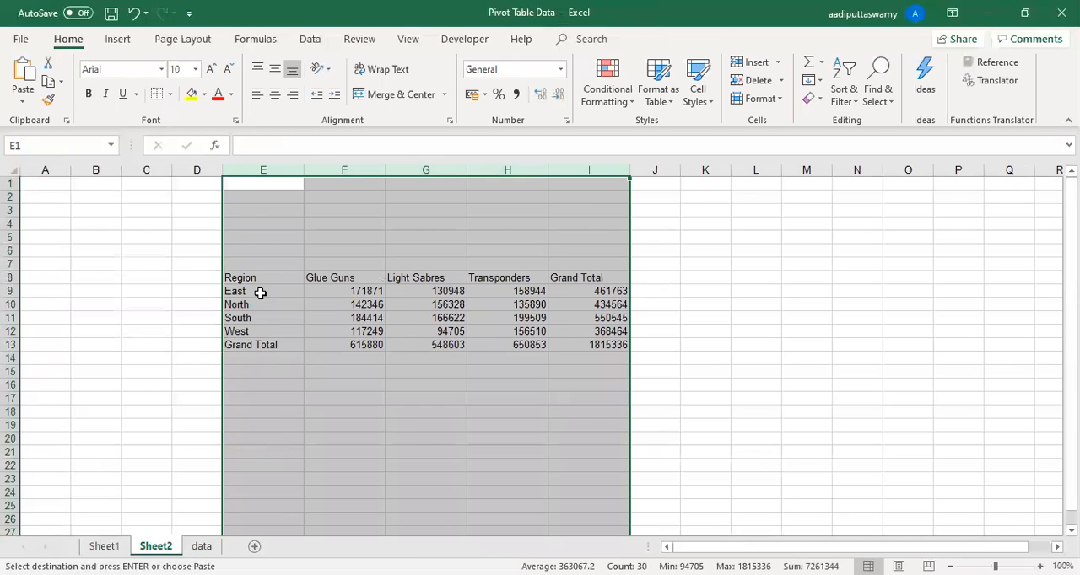
left_click_drag(253, 279, 597, 344)
- Cancel the pending copy on Sheet1 and turn off the PivotTable's grand totals for both rows and columns
left_click(103, 545)
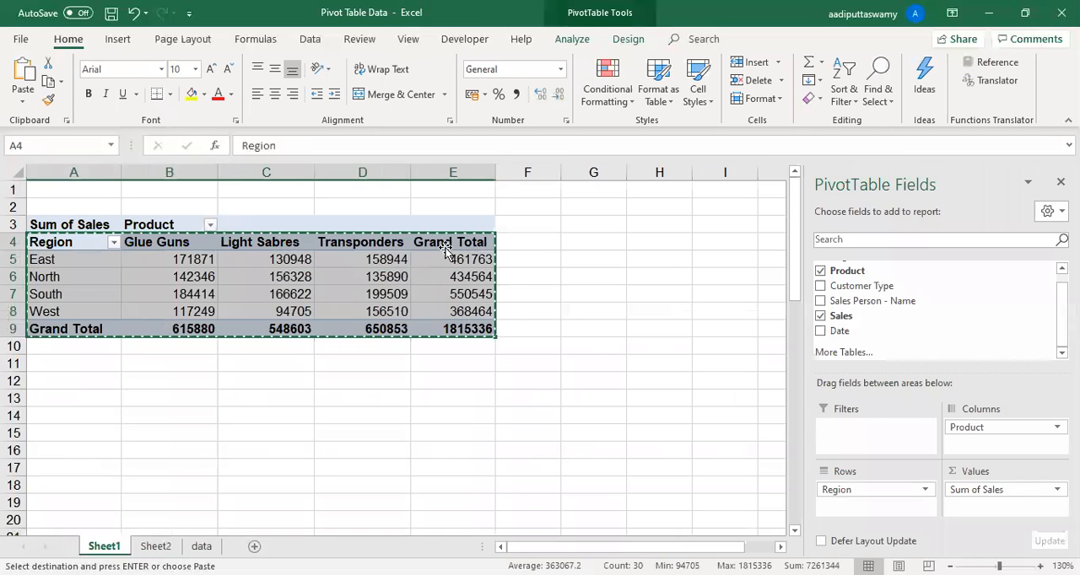
left_click(449, 243)
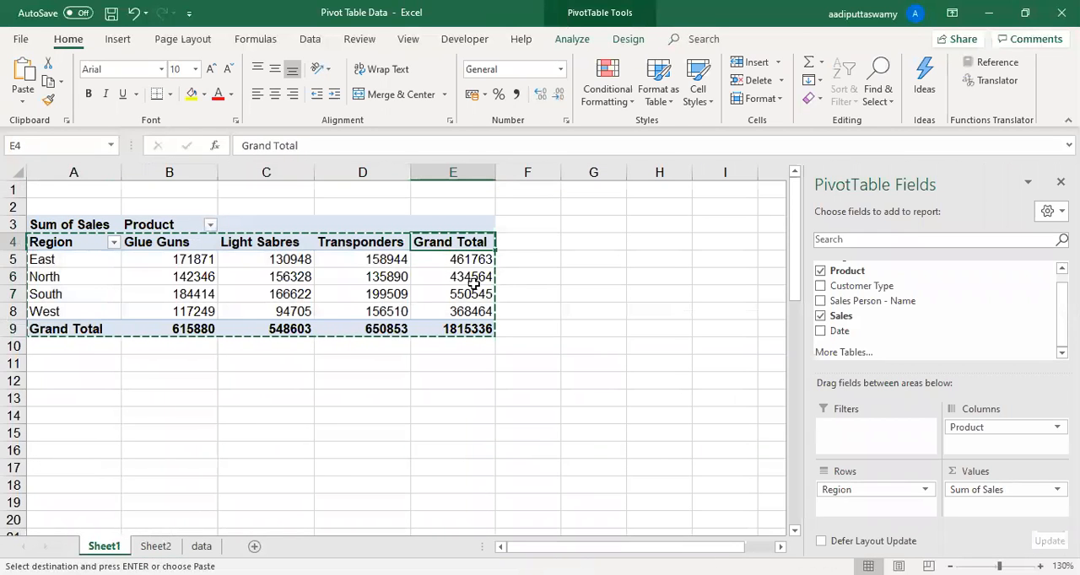
key("Escape")
left_click(637, 48)
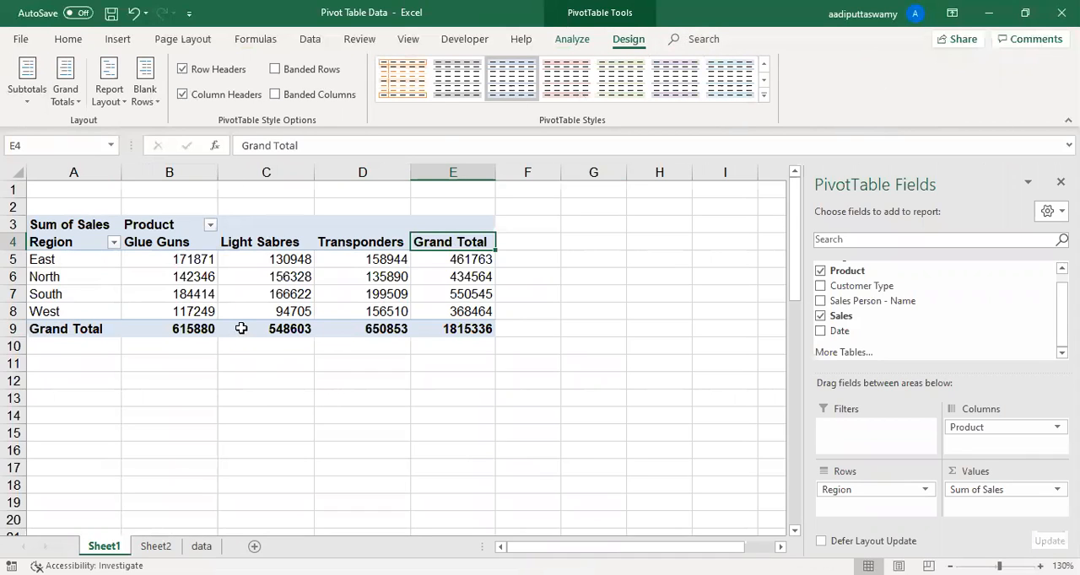
mouse_move(242, 329)
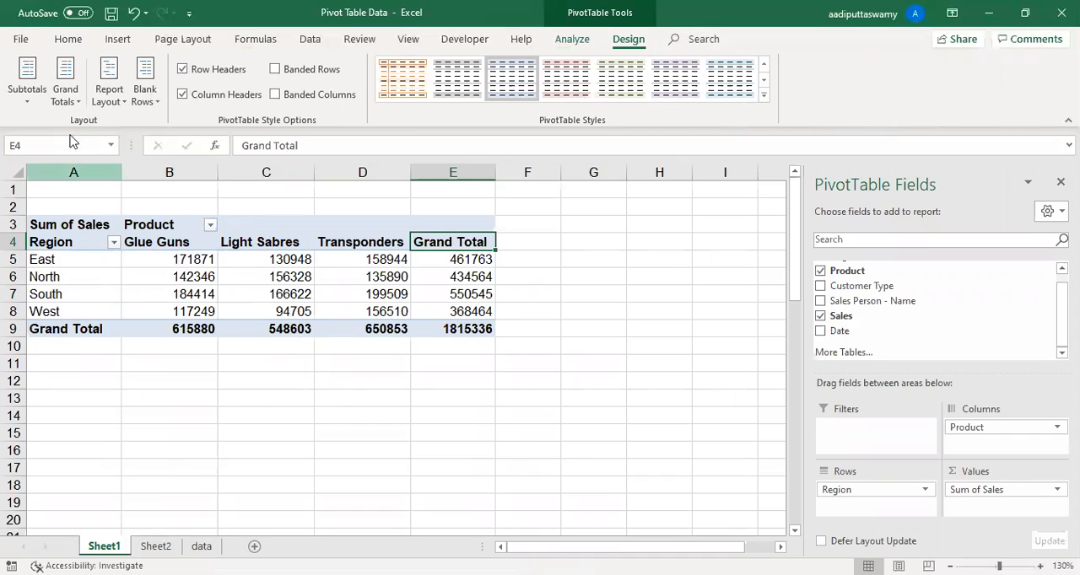
left_click(68, 100)
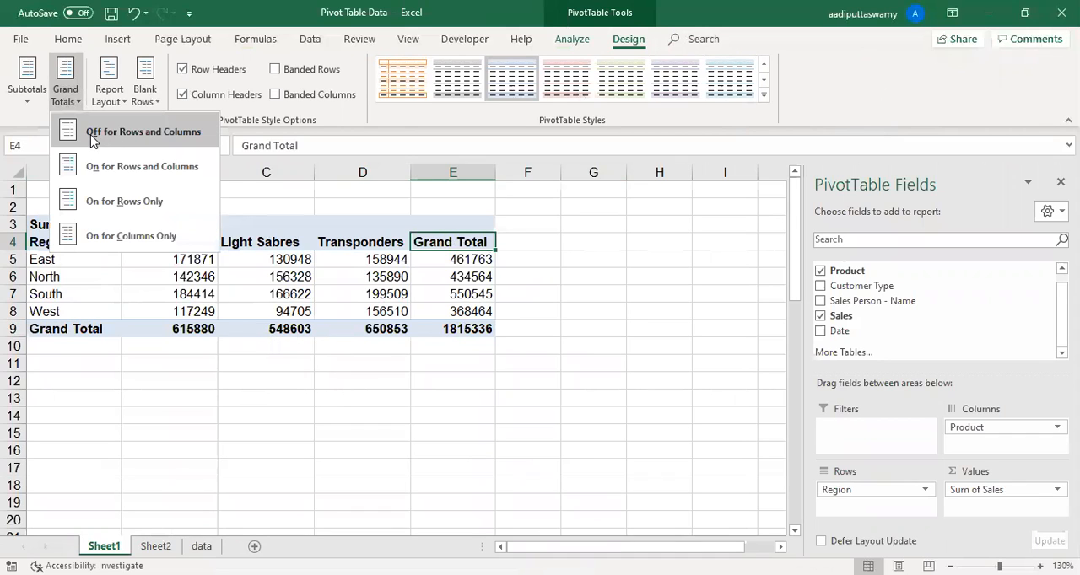
left_click(133, 137)
- Turn the PivotTable's grand totals on for both rows and columns and select the Grand Total heading in E4
left_click(224, 292)
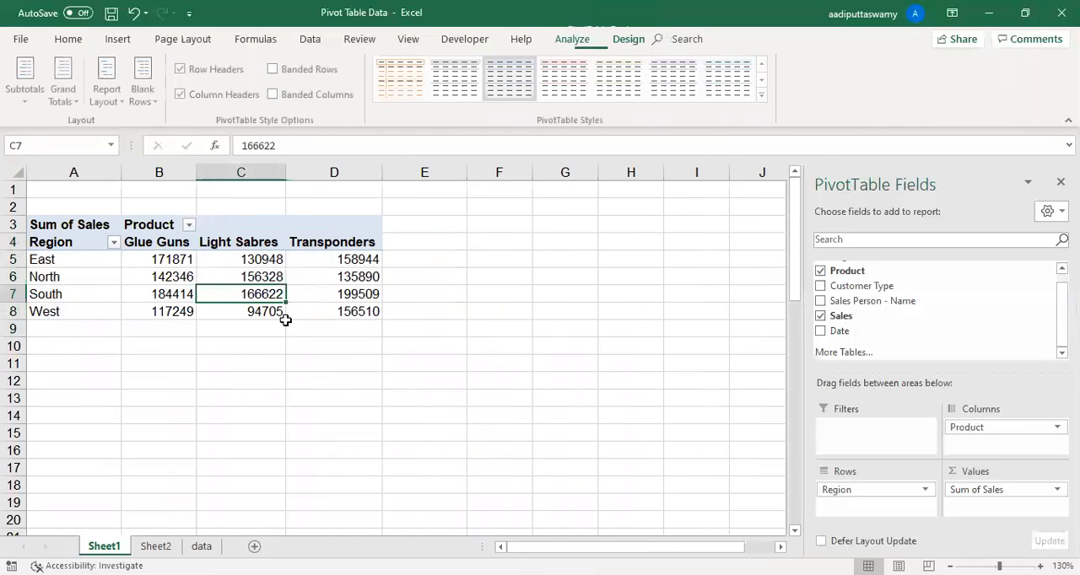
left_click(75, 101)
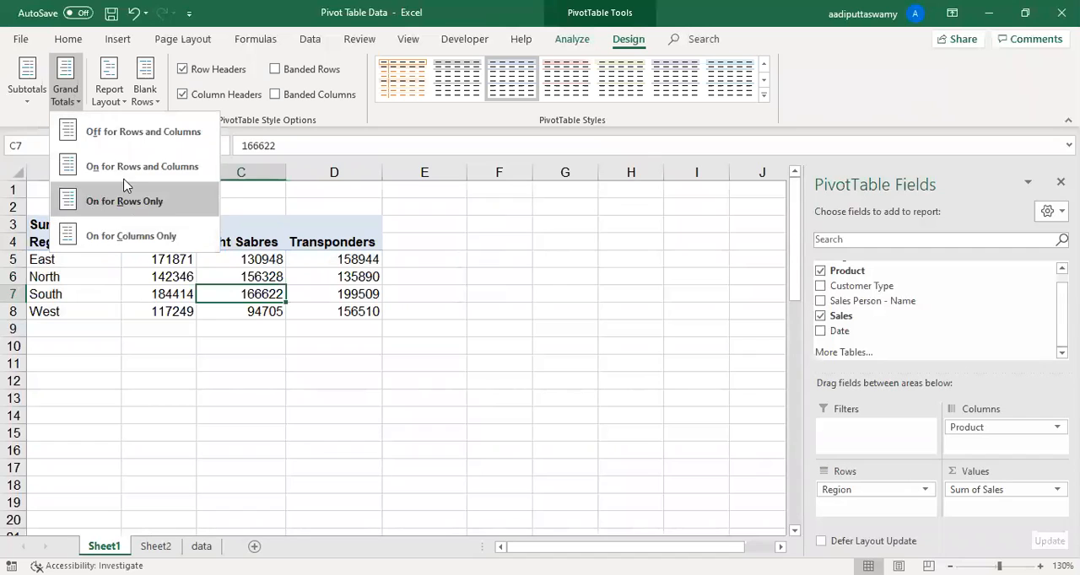
left_click(150, 174)
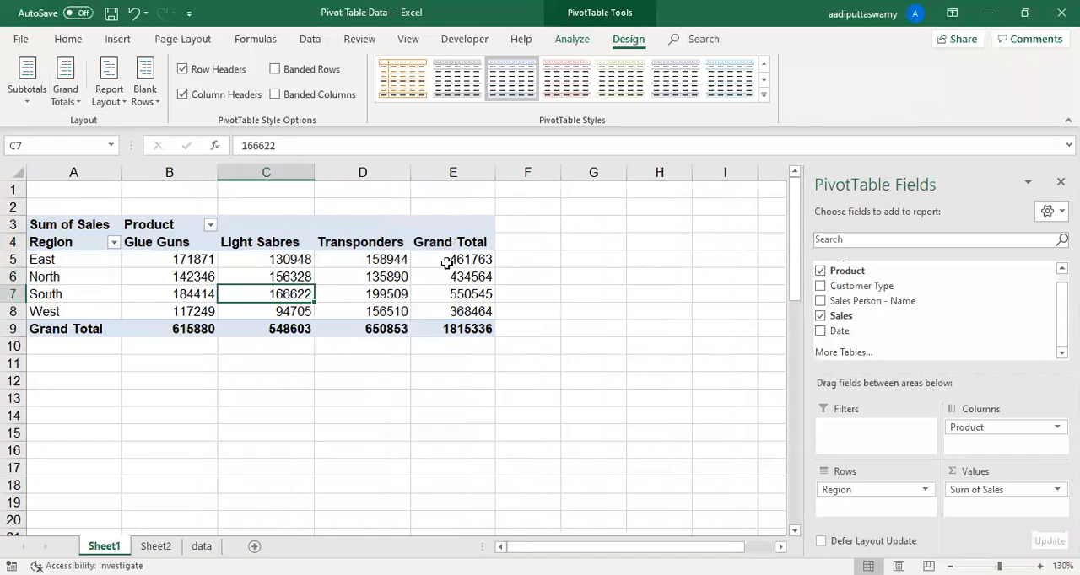
left_click(435, 242)
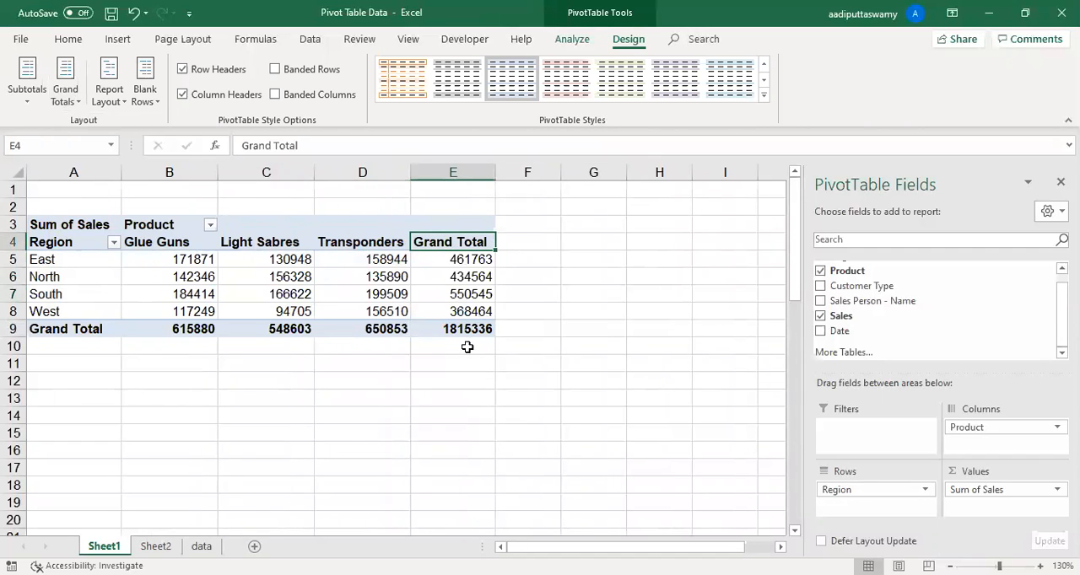
- Show the PivotTable's grand totals for rows only and select E4:E9 to review the region totals
left_click(299, 292)
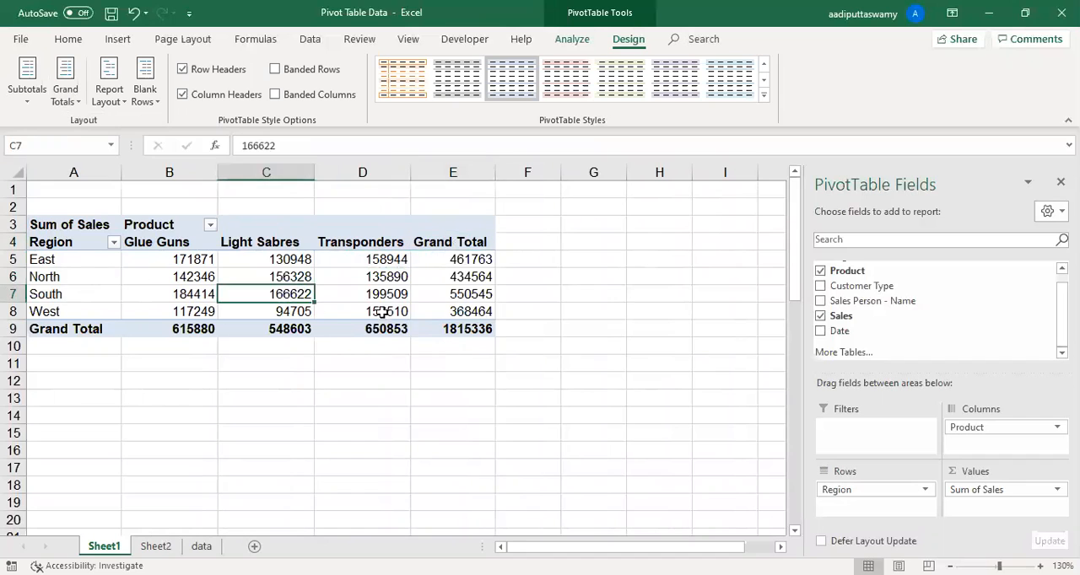
left_click(63, 83)
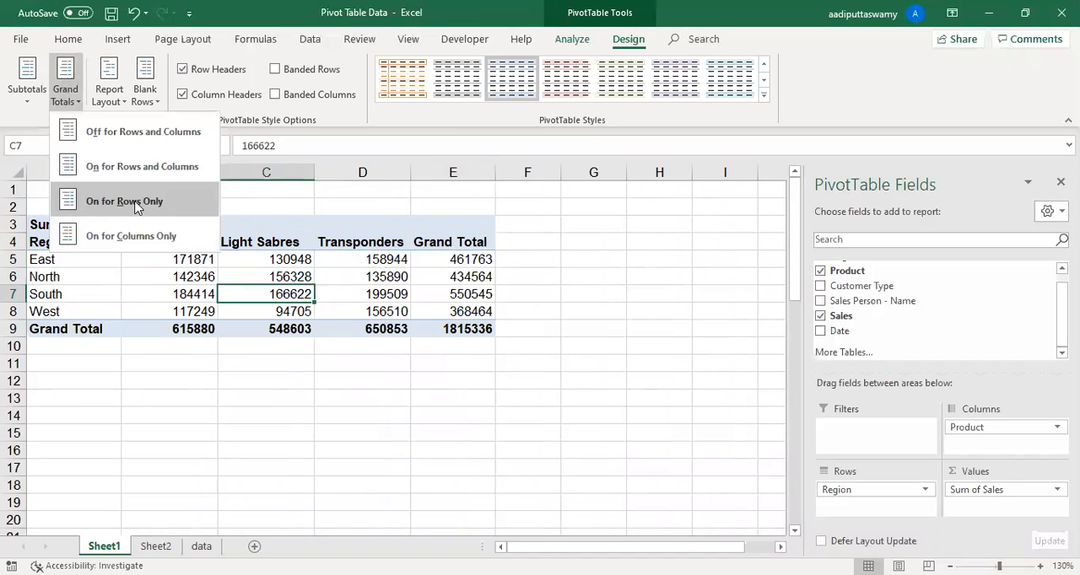
left_click(135, 206)
left_click_drag(456, 244, 461, 325)
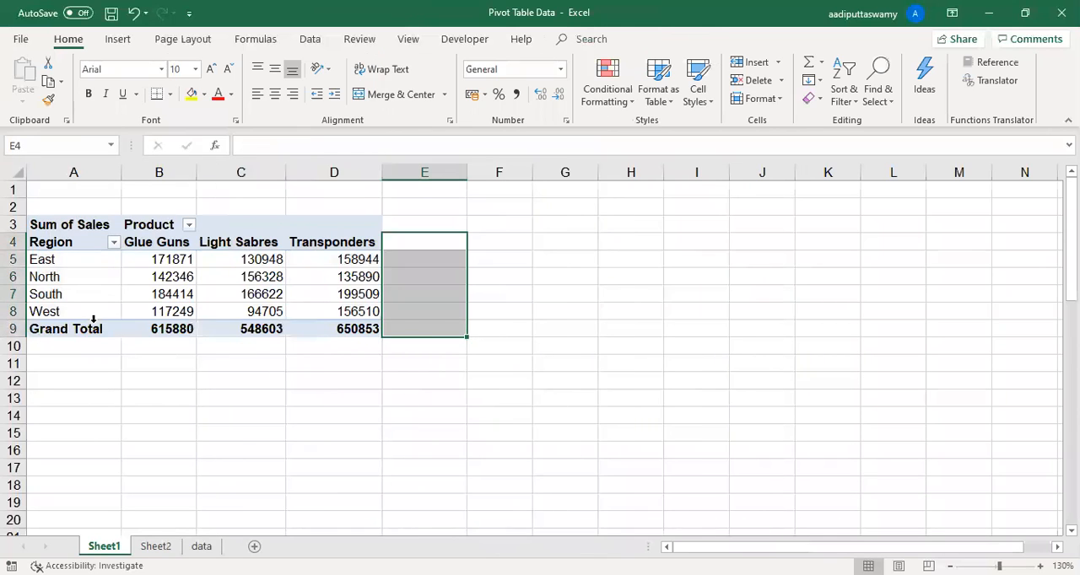
- Show the PivotTable's grand totals for columns only and select the Grand Total row A9:D9 to review it
left_click_drag(85, 329, 345, 329)
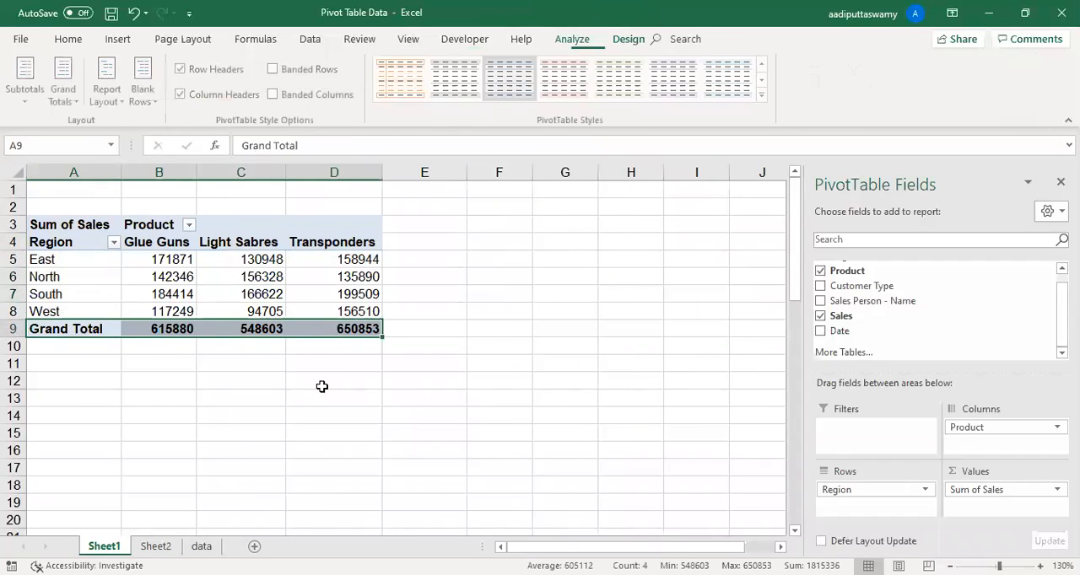
left_click(321, 386)
left_click(291, 253)
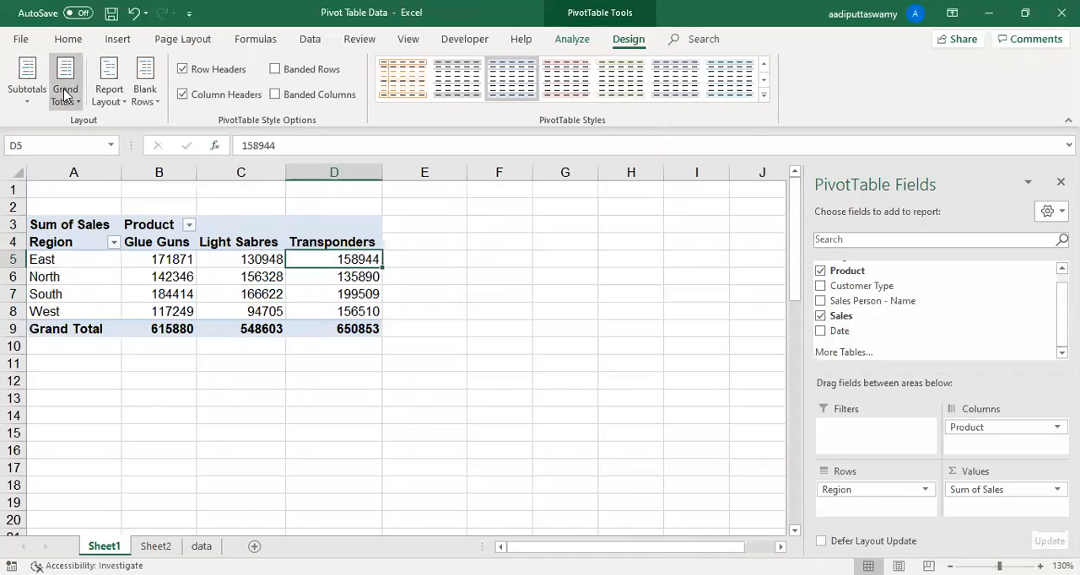
left_click(65, 94)
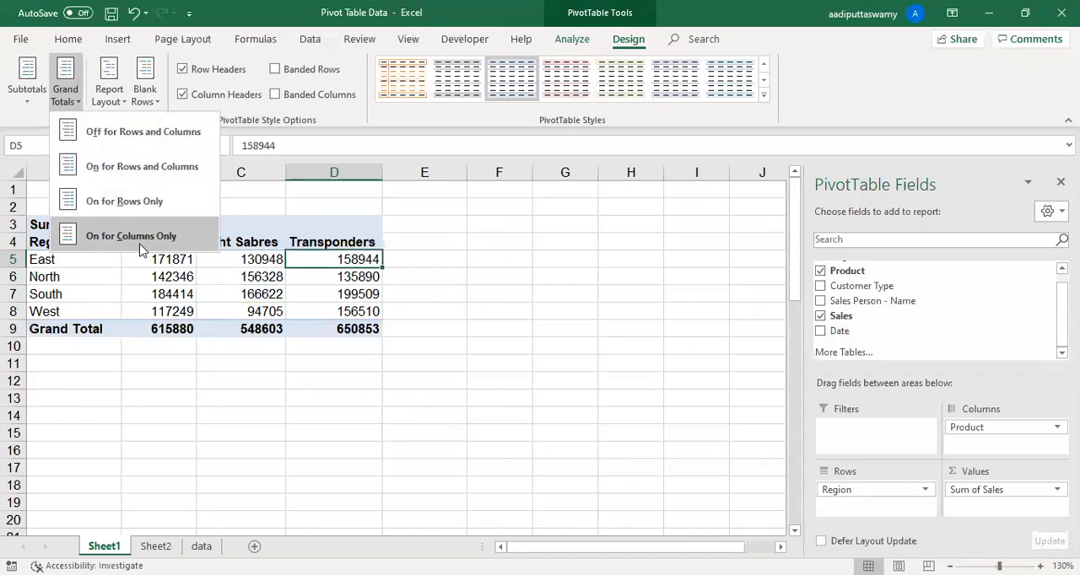
left_click(284, 282)
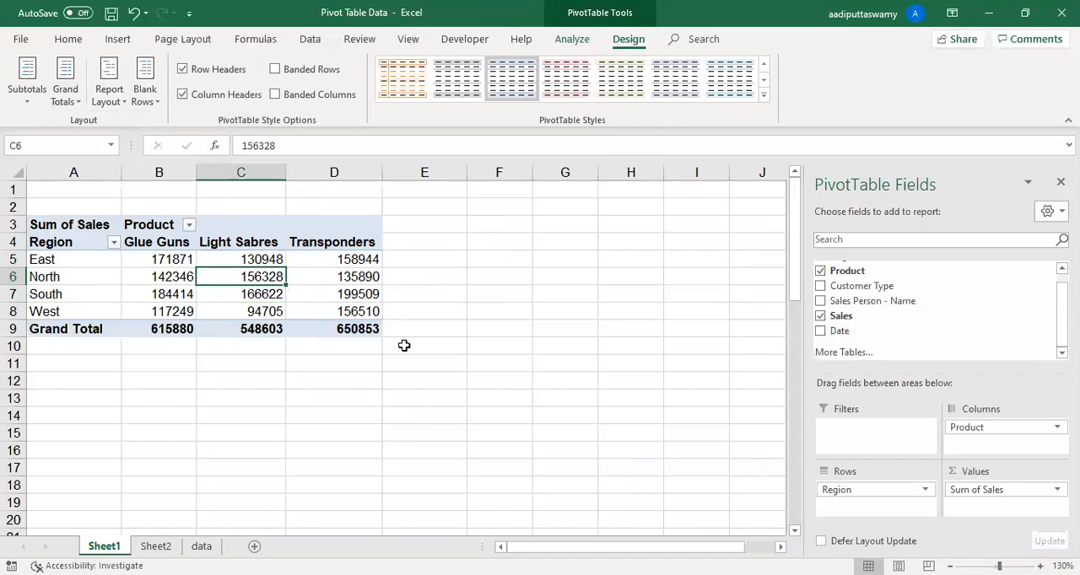
left_click(358, 315)
- Move the Product field from the columns to the rows area below Region and review the blank region cells in column A
scroll(885, 308, "up", 1)
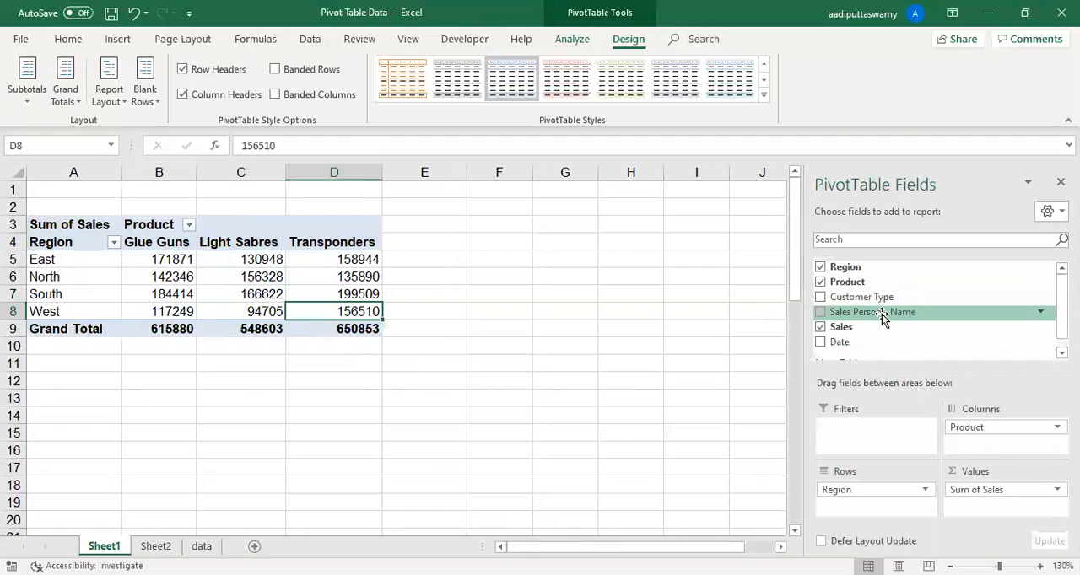
left_click_drag(978, 437, 884, 515)
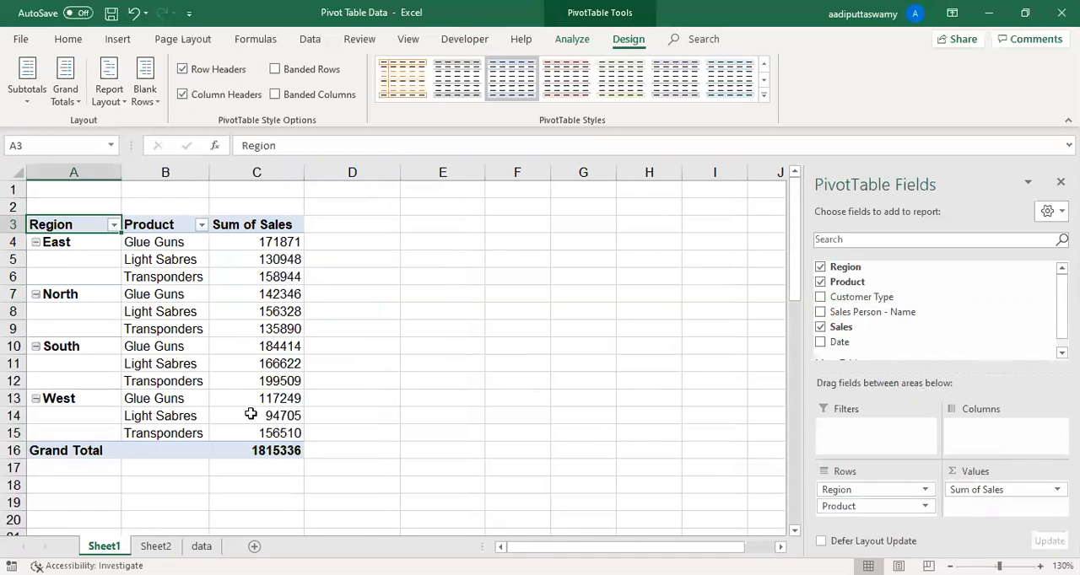
left_click_drag(80, 260, 79, 331)
left_click_drag(80, 363, 81, 381)
- Copy the PivotTable range A3:C16 and paste it as values at cell N7 of Sheet2
left_click_drag(79, 225, 251, 442)
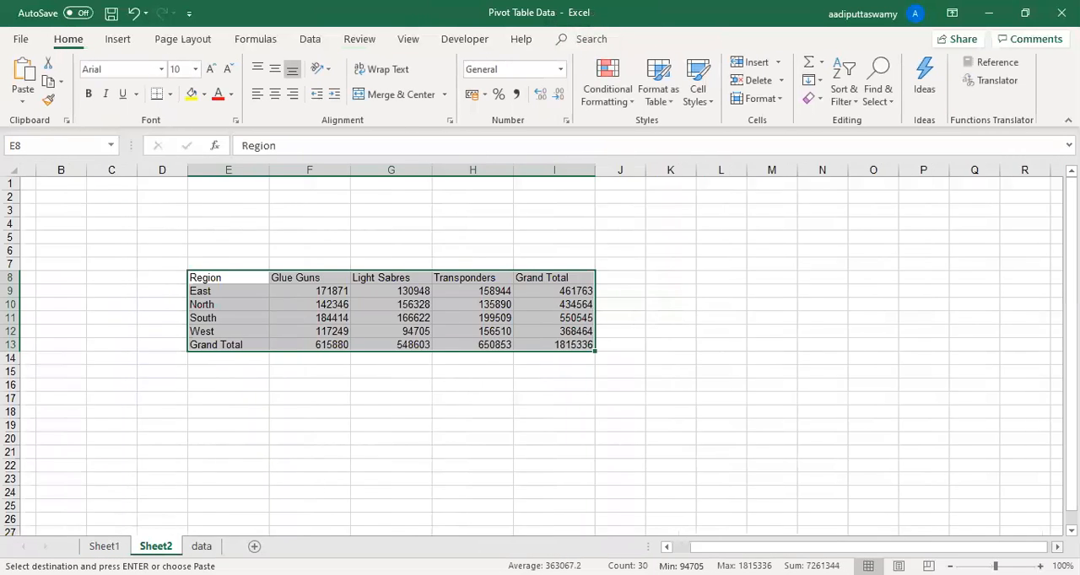
scroll(646, 405, "right", 5)
scroll(646, 404, "up", 3)
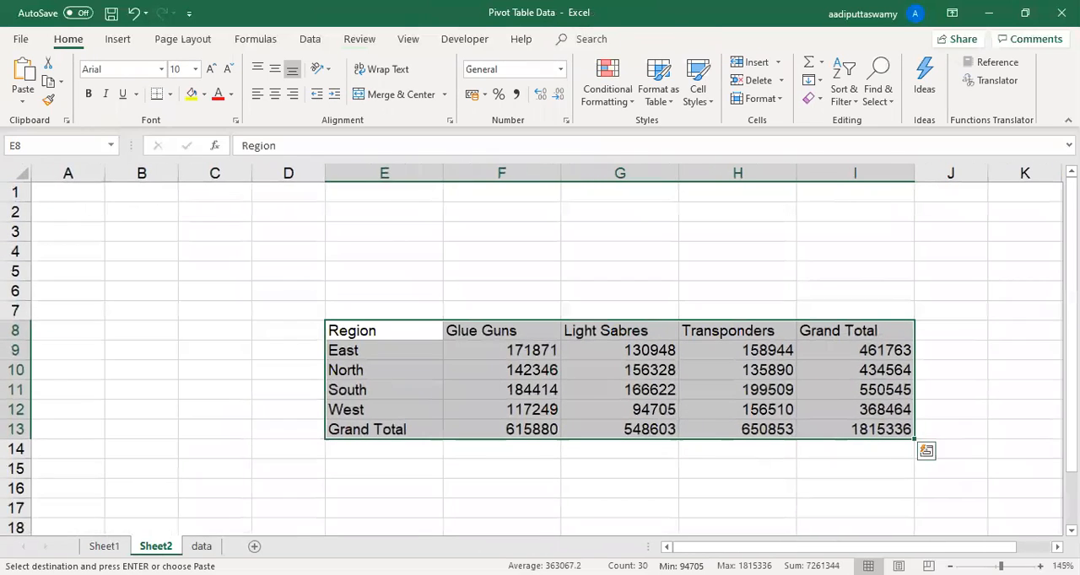
scroll(540, 354, "right", 5)
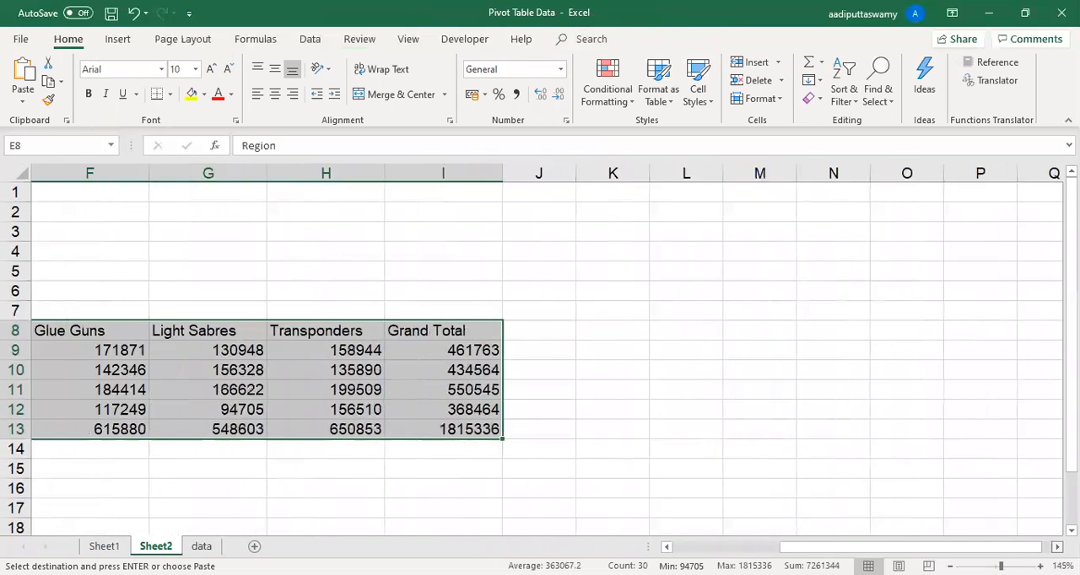
scroll(359, 294, "right", 4)
left_click(365, 314)
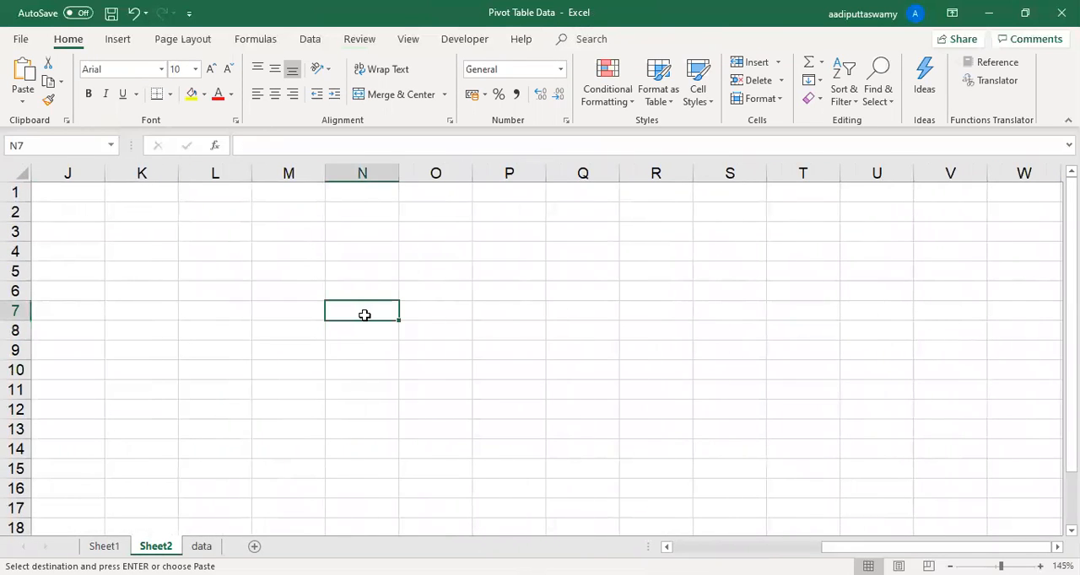
key("ctrl+alt+v")
key("v")
left_click(477, 393)
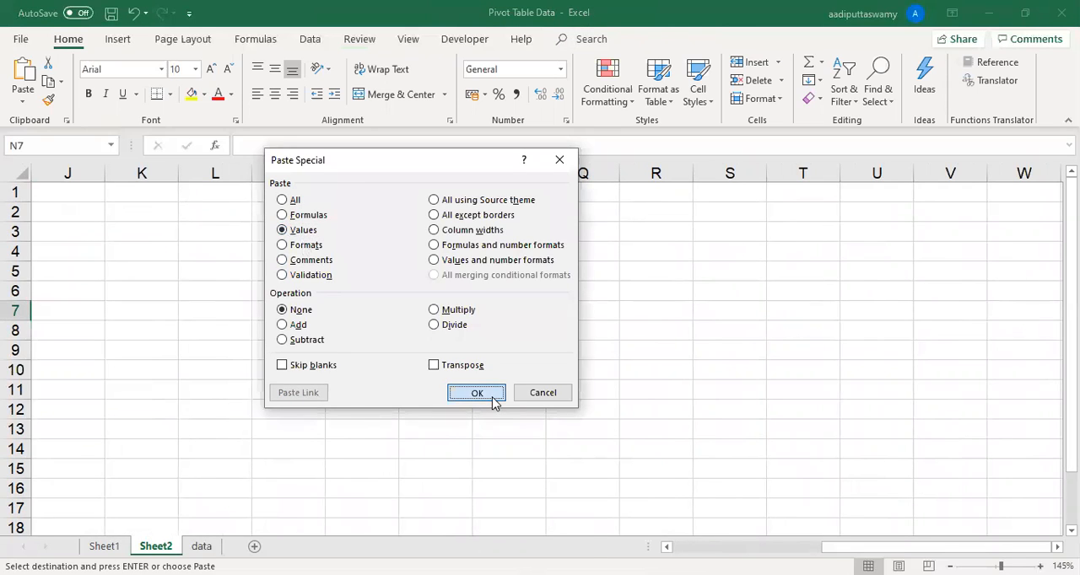
- Fill the blank region cells in N8:N19 of the pasted table down with East, North, South and West, and check the column
mouse_move(373, 352)
left_mouse_down()
mouse_move(375, 366)
mouse_move(363, 364)
mouse_move(372, 371)
left_mouse_up()
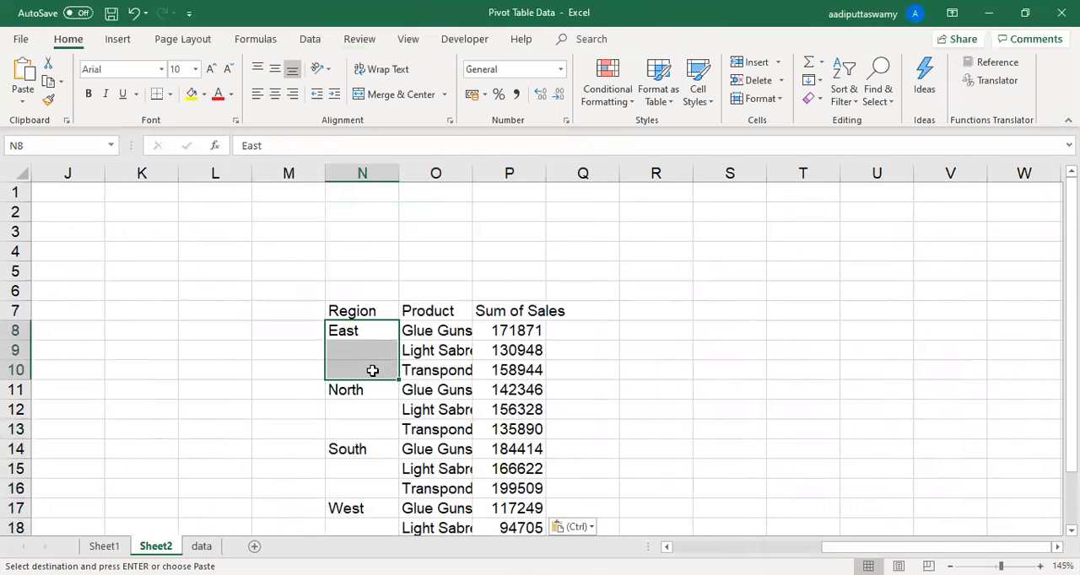
key("ctrl+d")
scroll(540, 346, "down", 2)
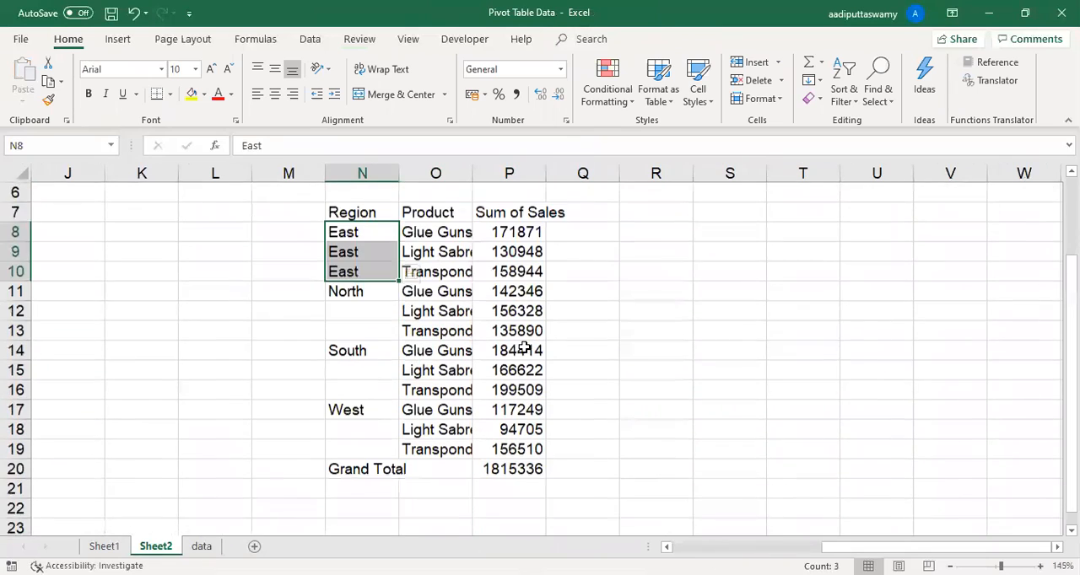
left_click_drag(364, 273, 363, 426)
key("ctrl+d")
key("ctrl+d")
key("ctrl+d")
left_click(665, 354)
scroll(506, 373, "up", 2)
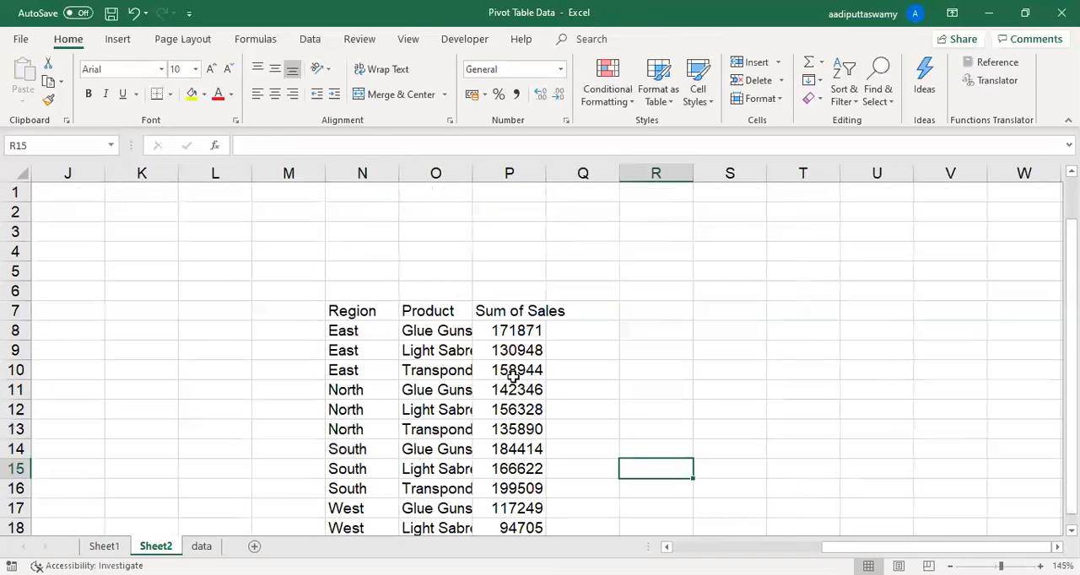
left_click_drag(354, 333, 361, 483)
left_click(436, 390)
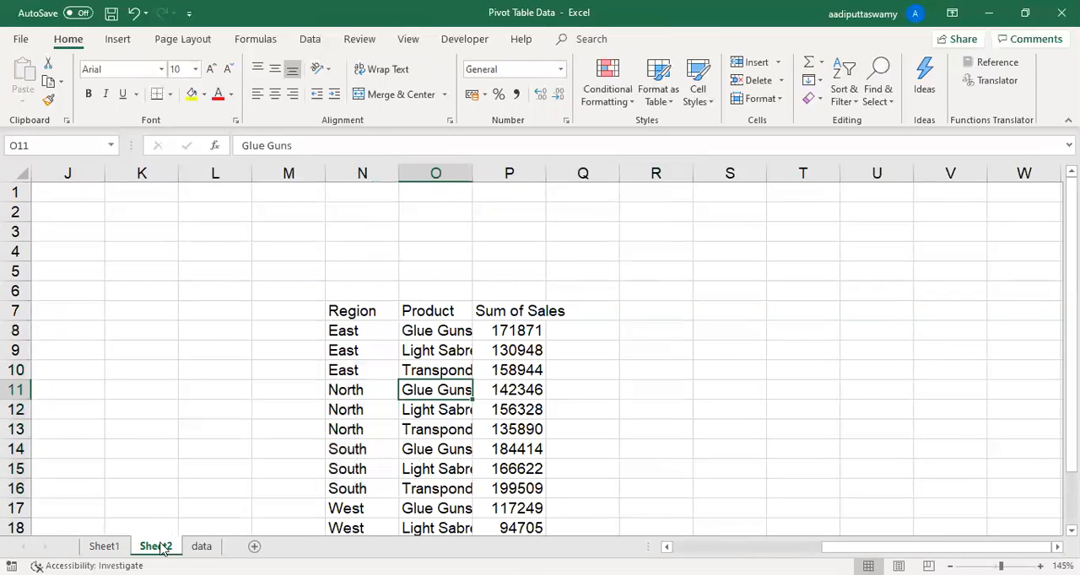
- Set the Sheet1 PivotTable's report layout to repeat all item labels and review the region labels in A4:A15
left_click(104, 546)
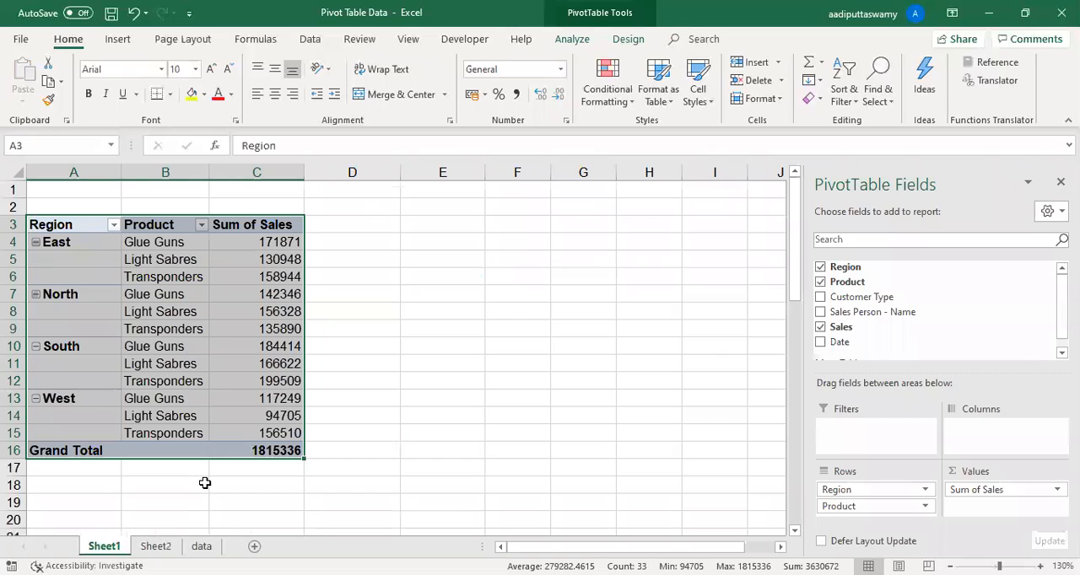
left_click(173, 311)
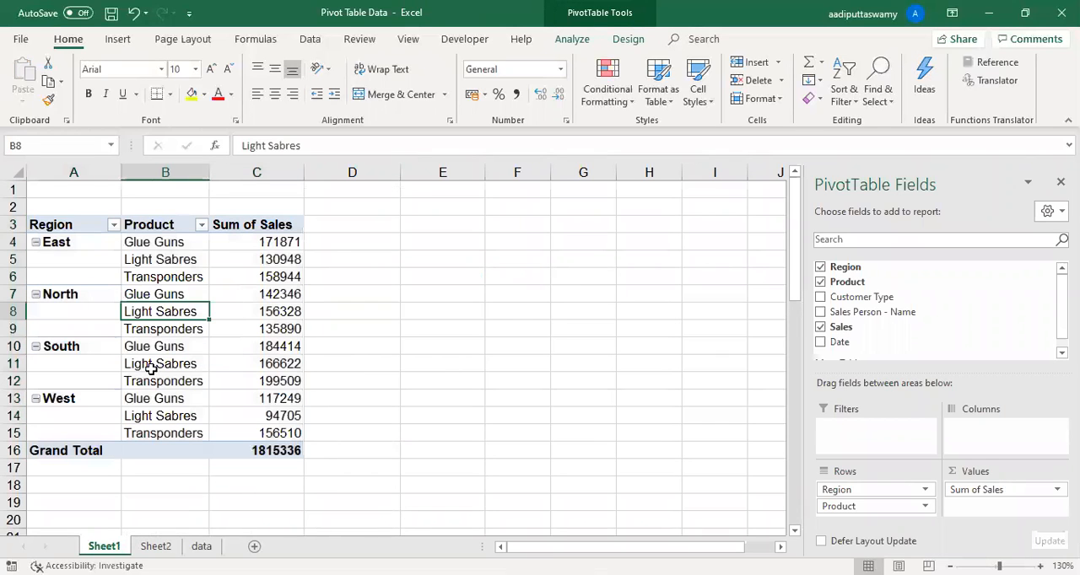
left_click(627, 39)
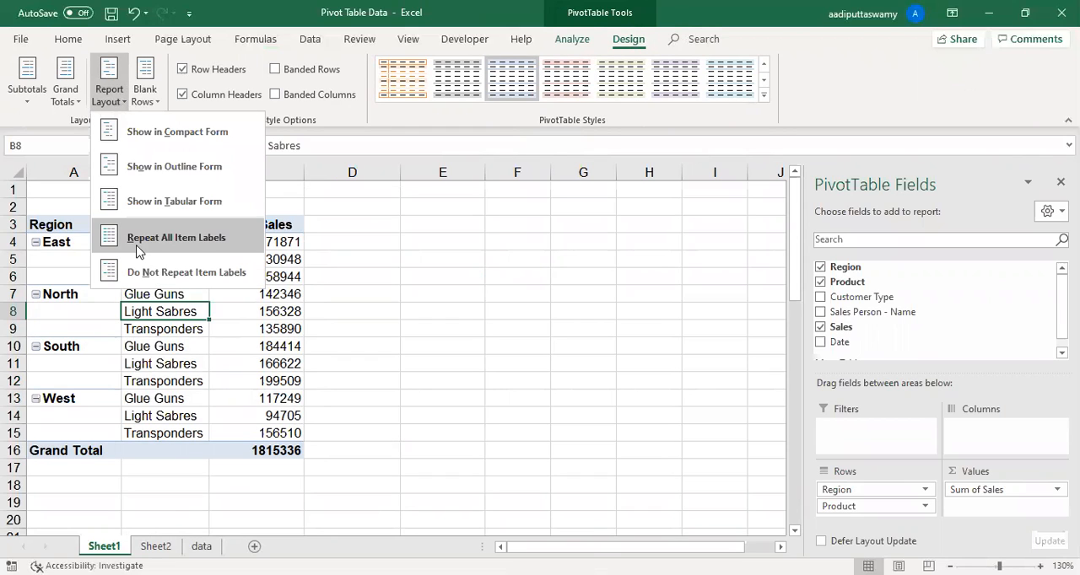
left_click(217, 237)
left_click_drag(74, 242, 76, 433)
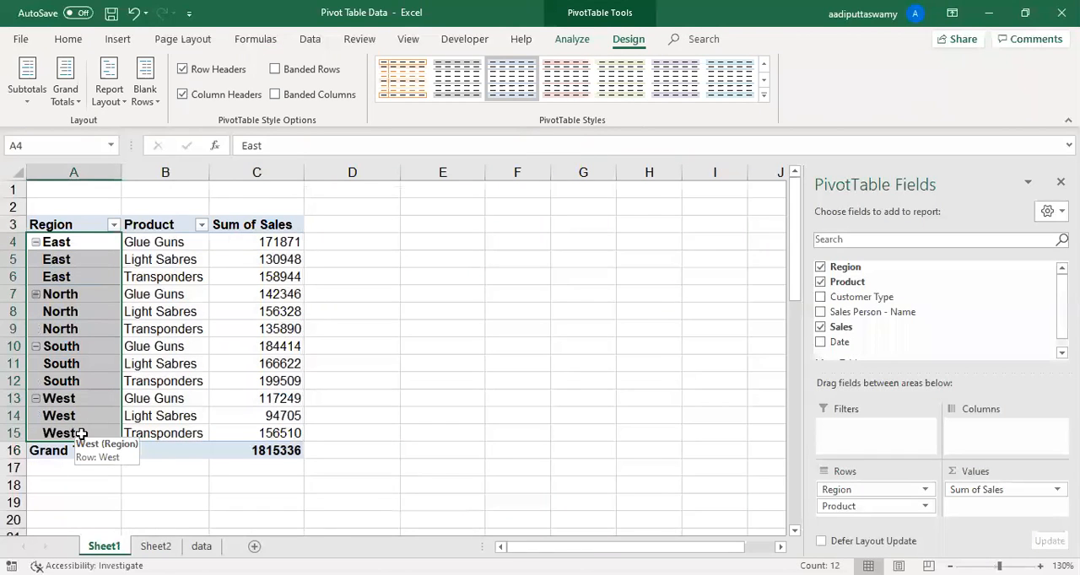
left_click(419, 359)
- Copy the PivotTable range A3:C16 with repeated labels and paste it as values at cell S7 of Sheet2
left_click_drag(68, 226, 253, 442)
key("ctrl+c")
left_click(155, 546)
left_click(738, 319)
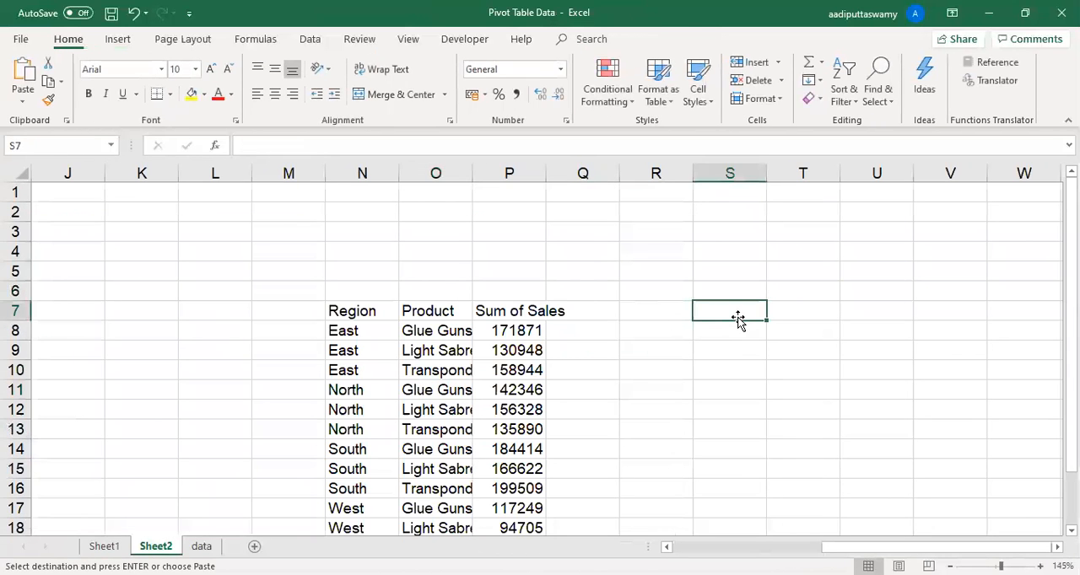
key("ctrl+alt+v")
left_click(300, 230)
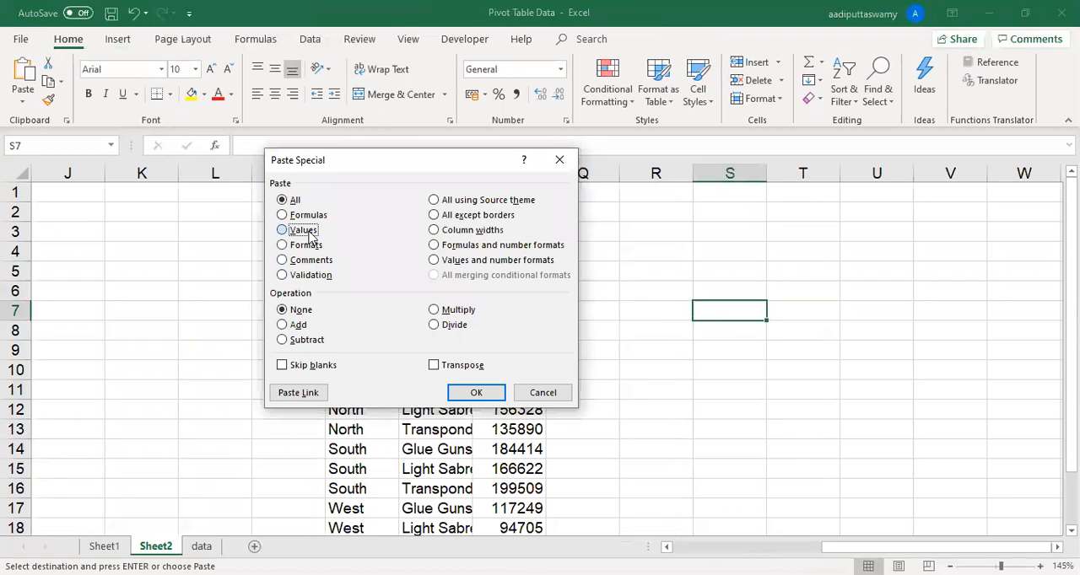
left_click(477, 390)
left_click(846, 390)
scroll(846, 390, "down", 2)
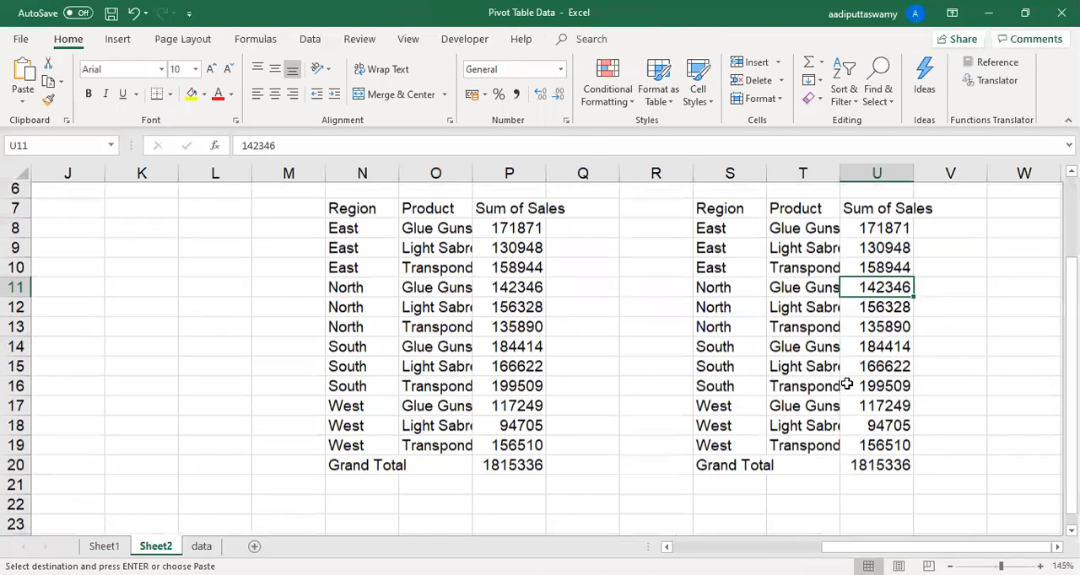
- Compare the repeated region labels in the two tables pasted on Sheet2, checking N8:N10 against S8:S10
scroll(646, 377, "up", 1)
scroll(646, 377, "up", 1)
left_click_drag(717, 253, 899, 489)
left_click(748, 355)
left_click_drag(347, 273, 374, 313)
left_click_drag(722, 272, 723, 311)
key("ctrl+v")
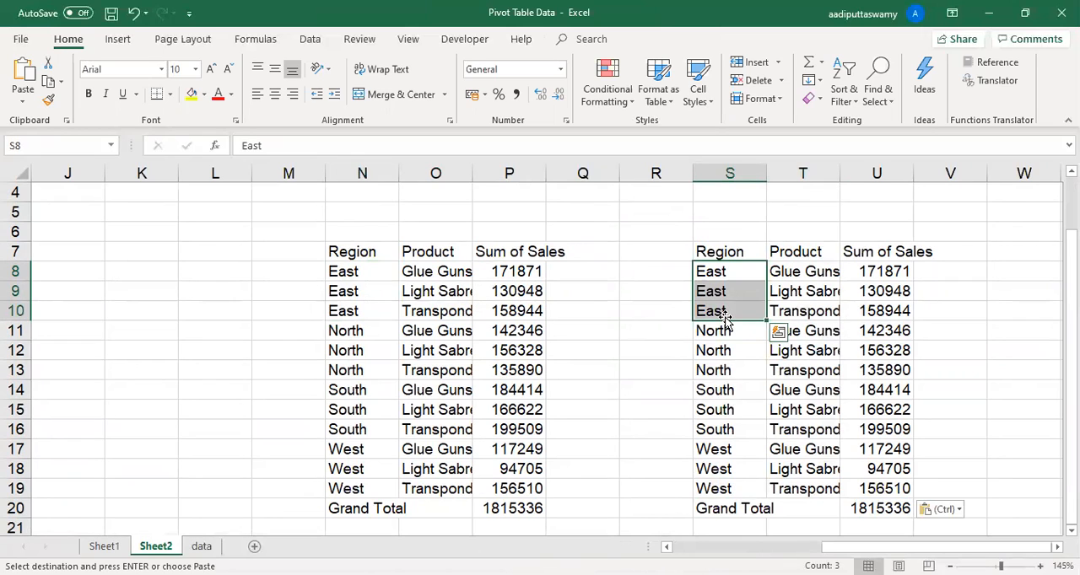
- Return to Sheet1, cancel the pending copy of the PivotTable range and select the Sum of Sales header in C3
left_click(105, 547)
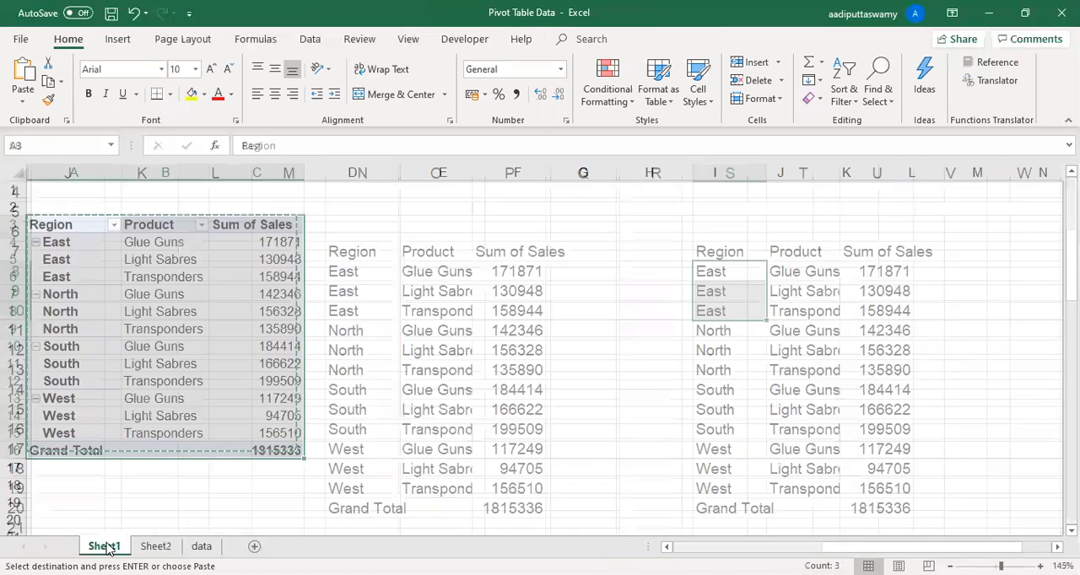
key("Escape")
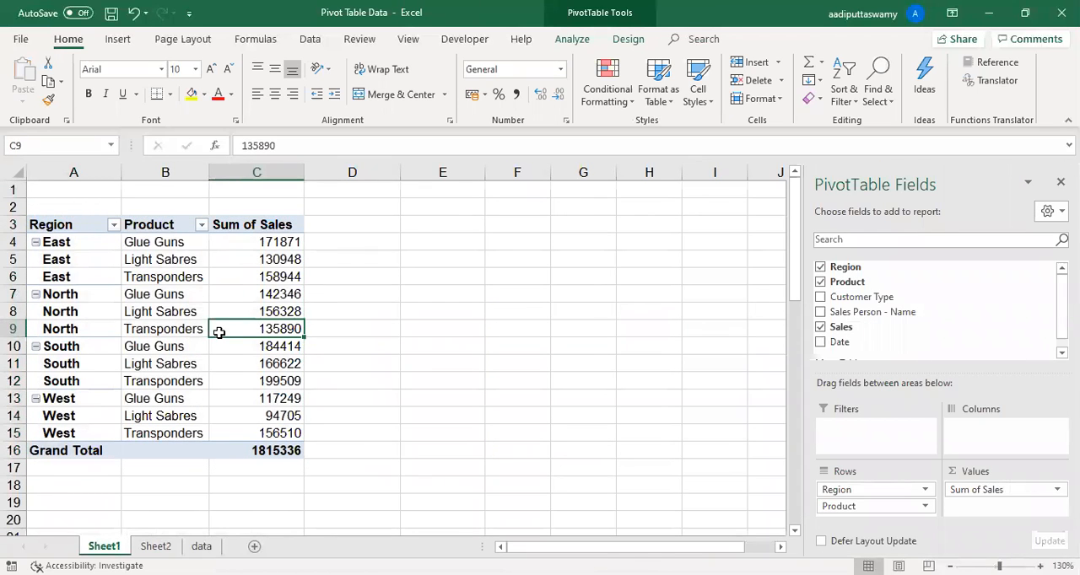
left_click(233, 224)
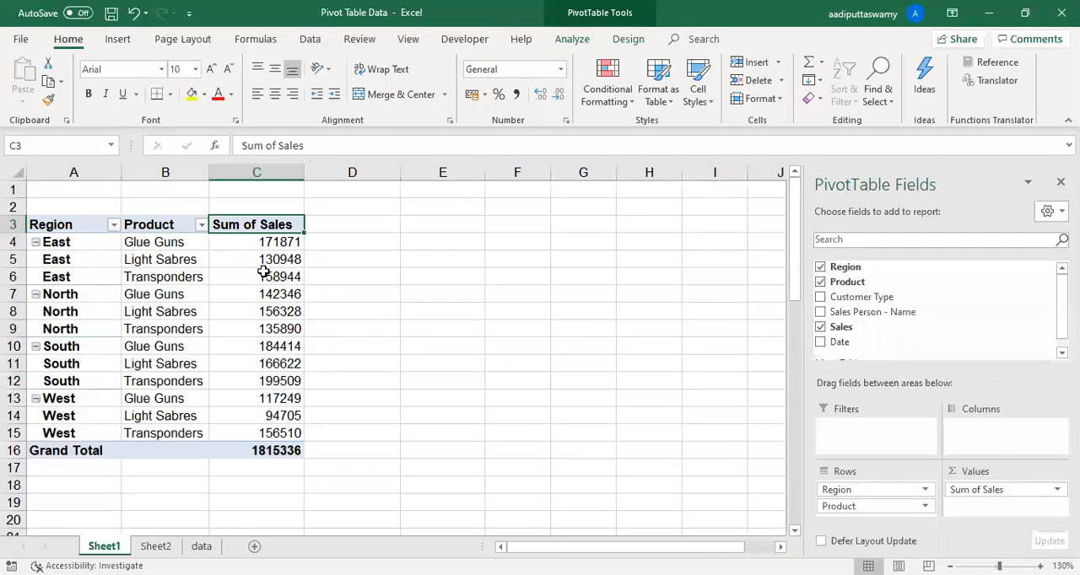
- Look through the Count, Average, Max and Min calculations for the Sales value field and summarise it by Average
mouse_move(265, 272)
left_click(987, 489)
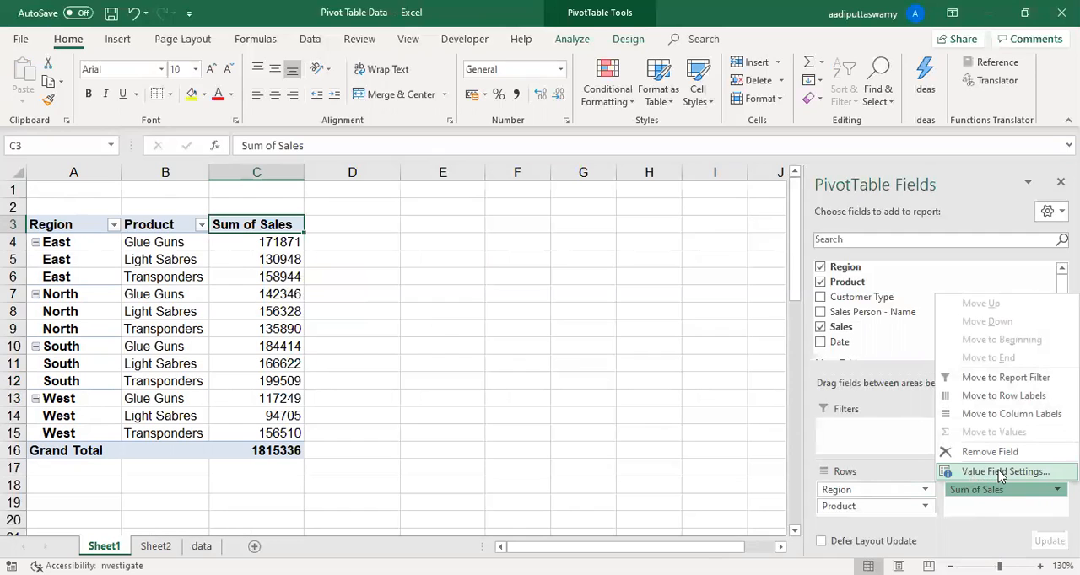
left_click(1000, 473)
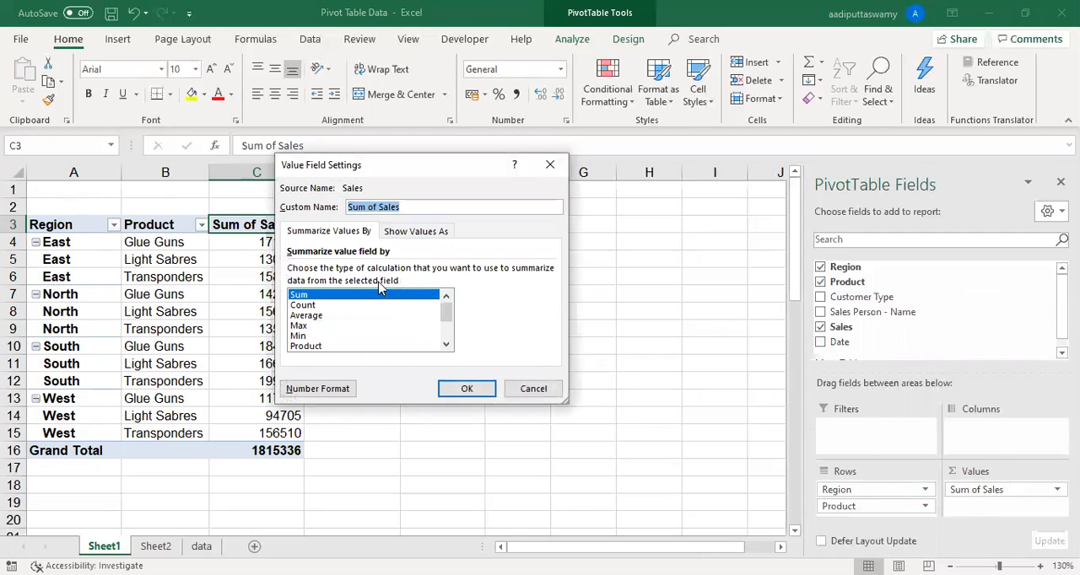
left_click_drag(364, 173, 432, 179)
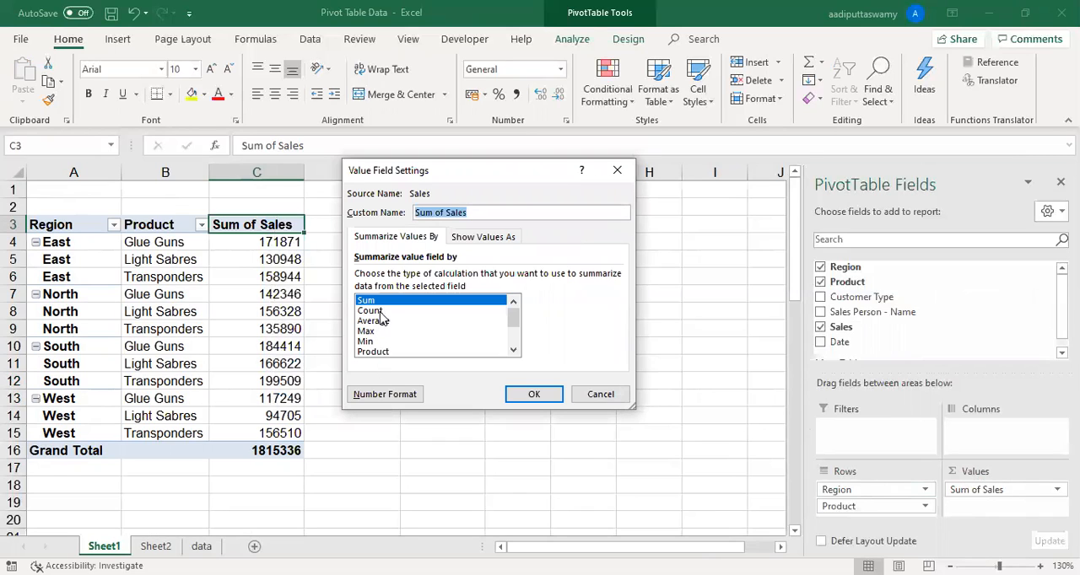
left_click(380, 311)
left_click(385, 321)
left_click(384, 332)
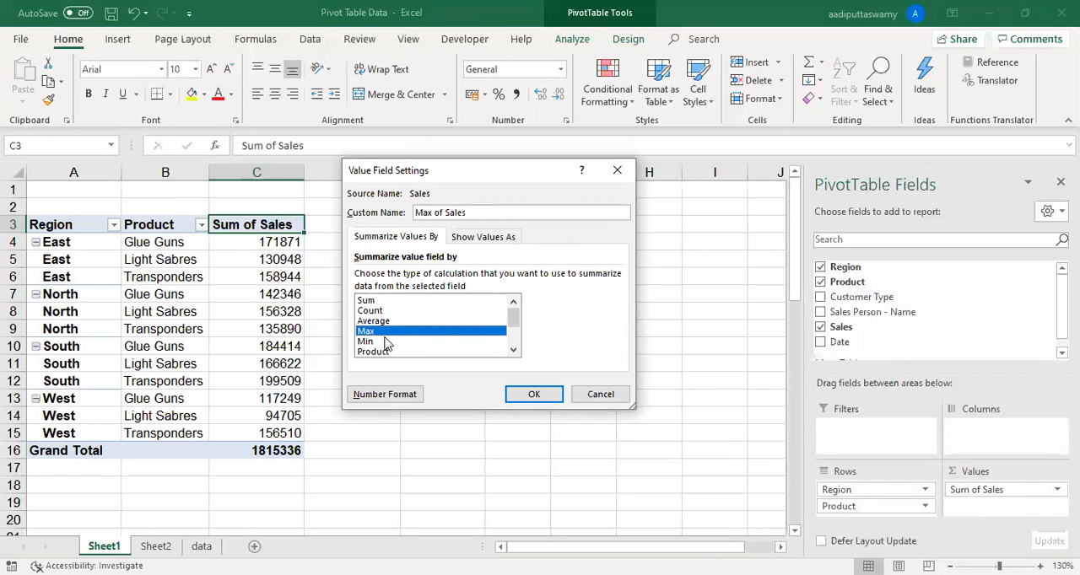
left_click(385, 342)
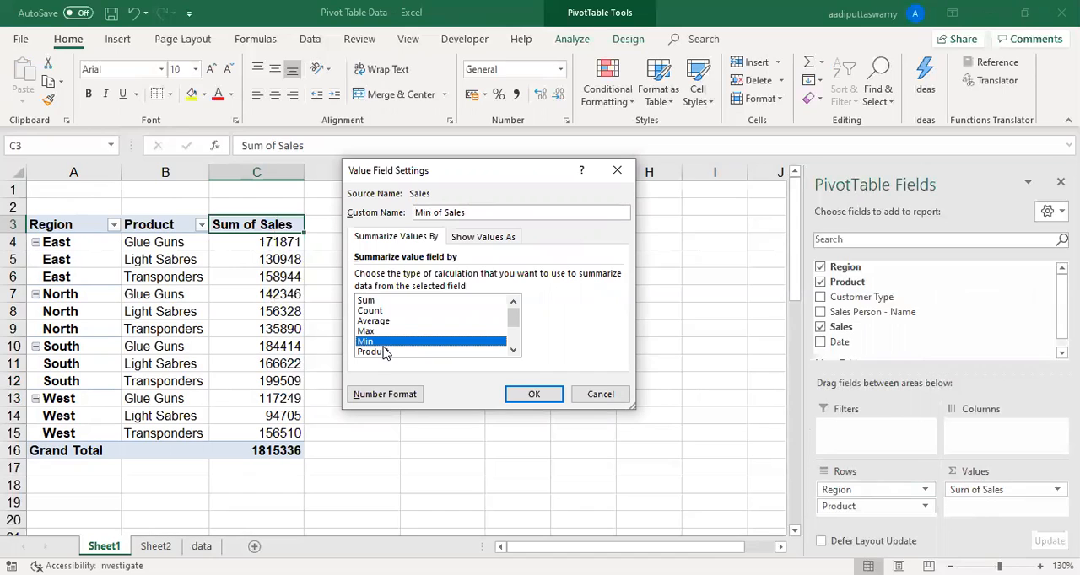
left_click(378, 322)
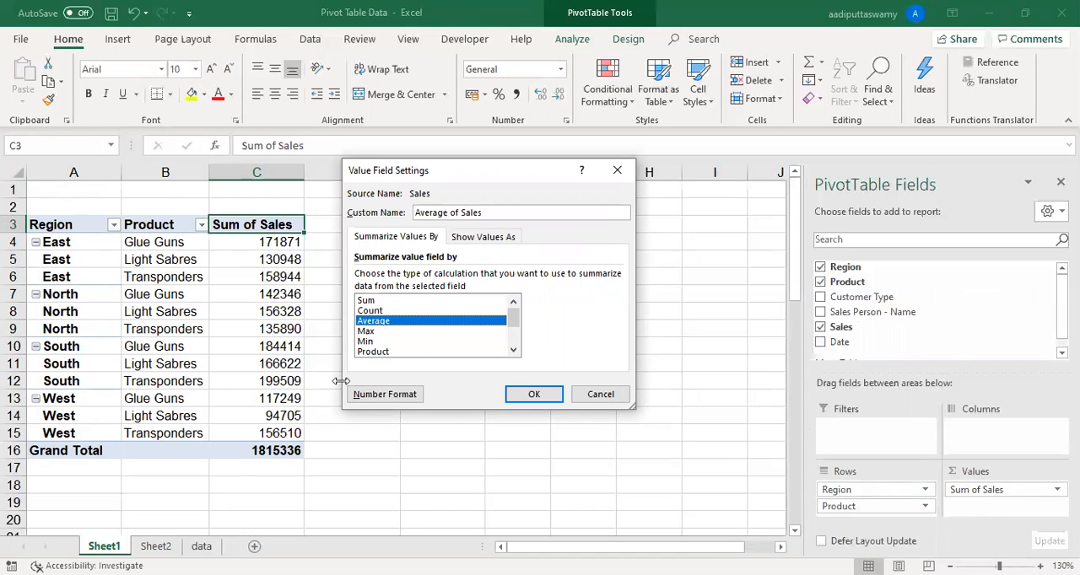
left_click(555, 397)
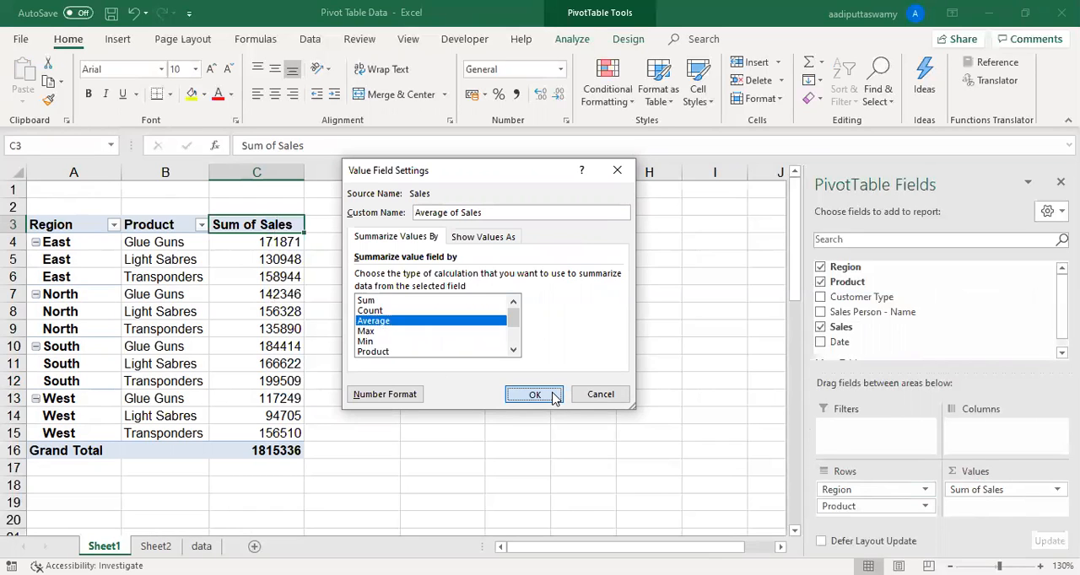
- Review the average sales in column C for each region and product combination
left_click(465, 363)
left_click_drag(295, 243, 303, 422)
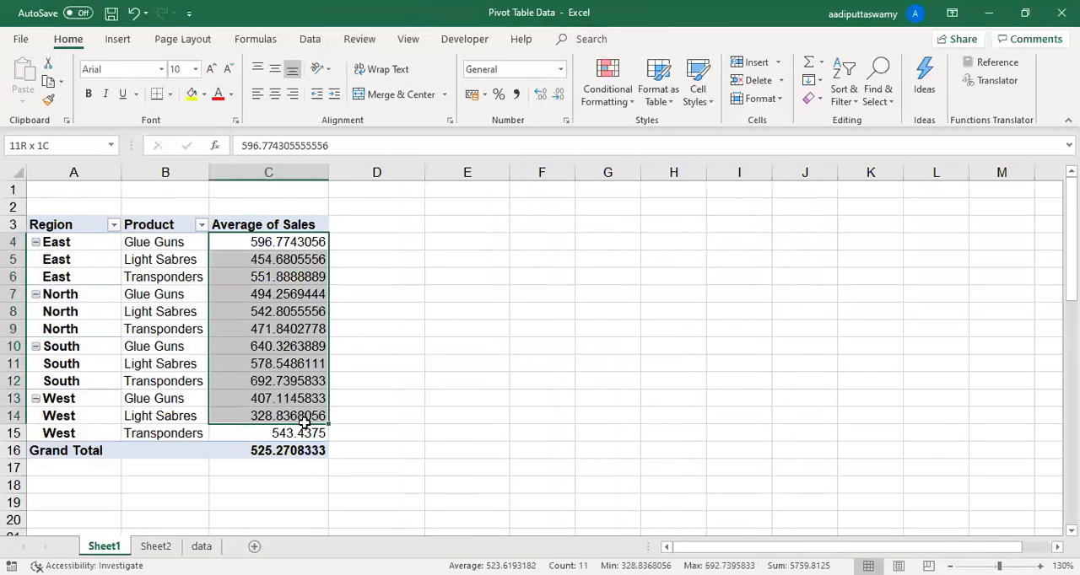
left_click_drag(80, 225, 192, 426)
left_click(271, 244)
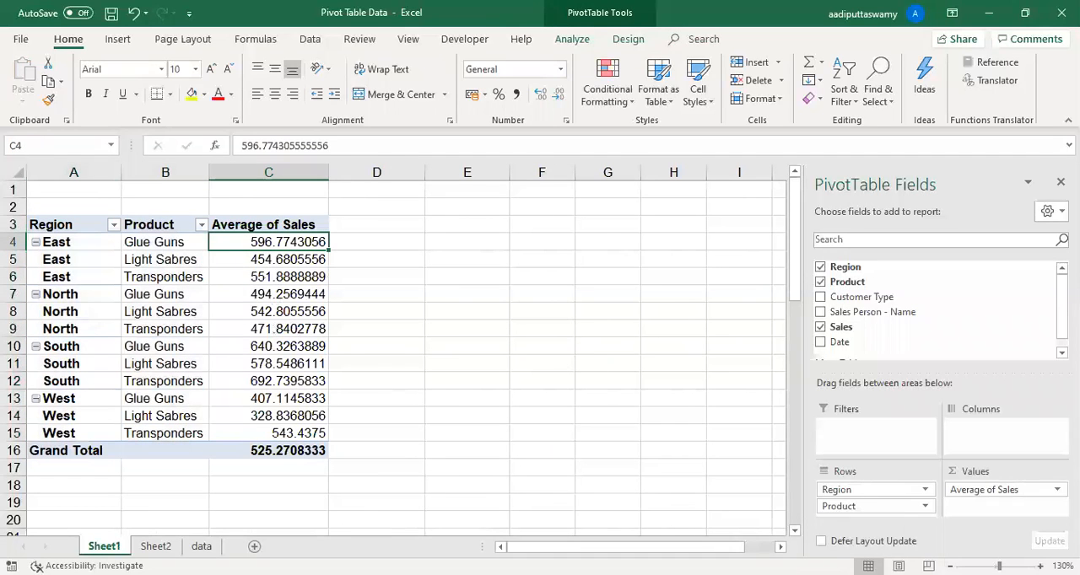
- Rearrange the PivotTable rows to review average sales by Region alone, and by Product alone
left_click_drag(888, 510, 424, 383)
left_click_drag(184, 246, 187, 297)
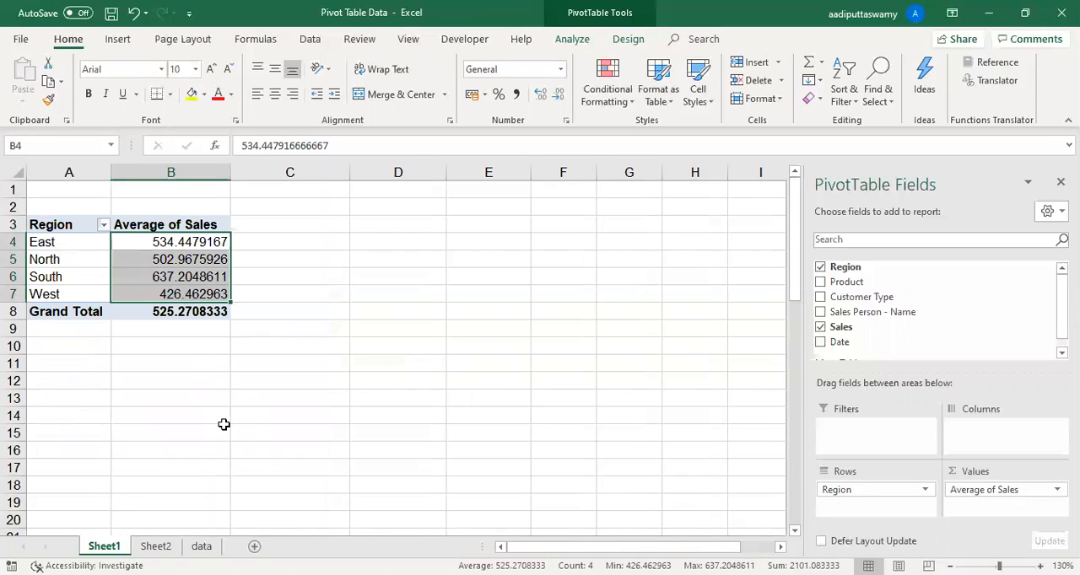
left_click_drag(887, 280, 397, 361)
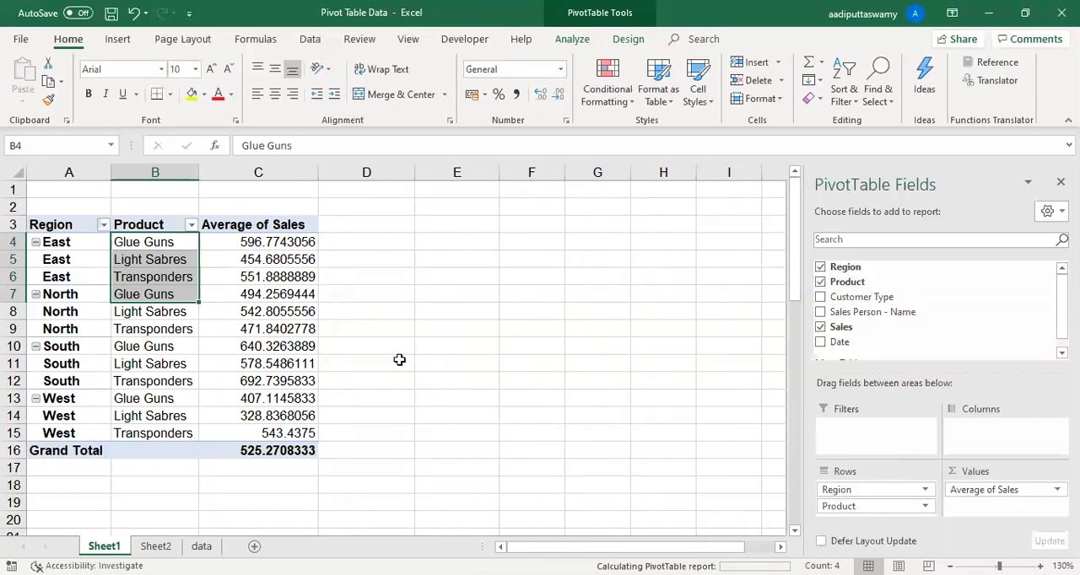
left_click_drag(184, 243, 201, 276)
- View the value field settings for Average of Sales and close them without changes
double_click(162, 221)
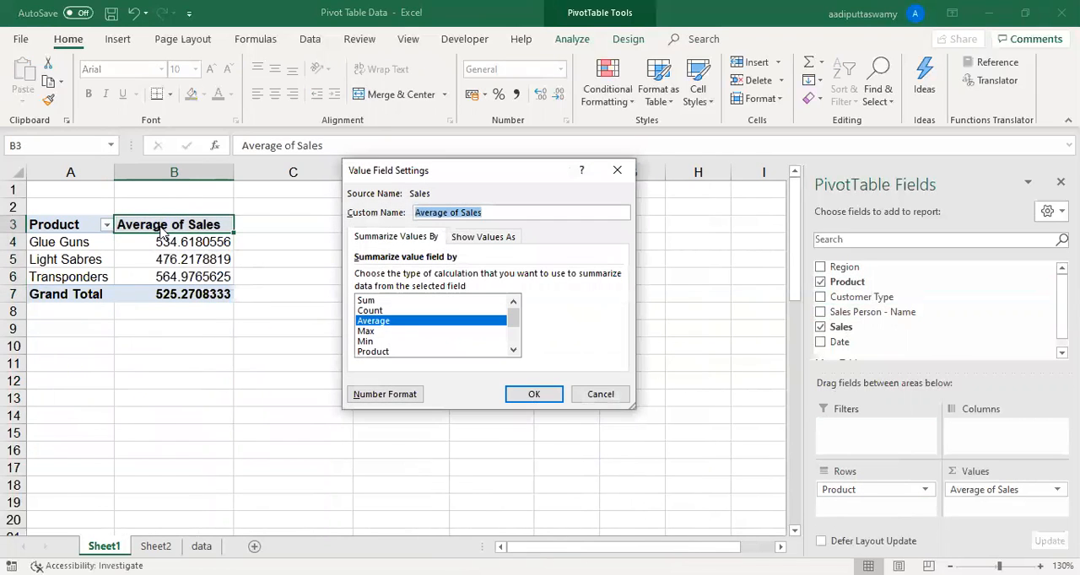
left_click(601, 395)
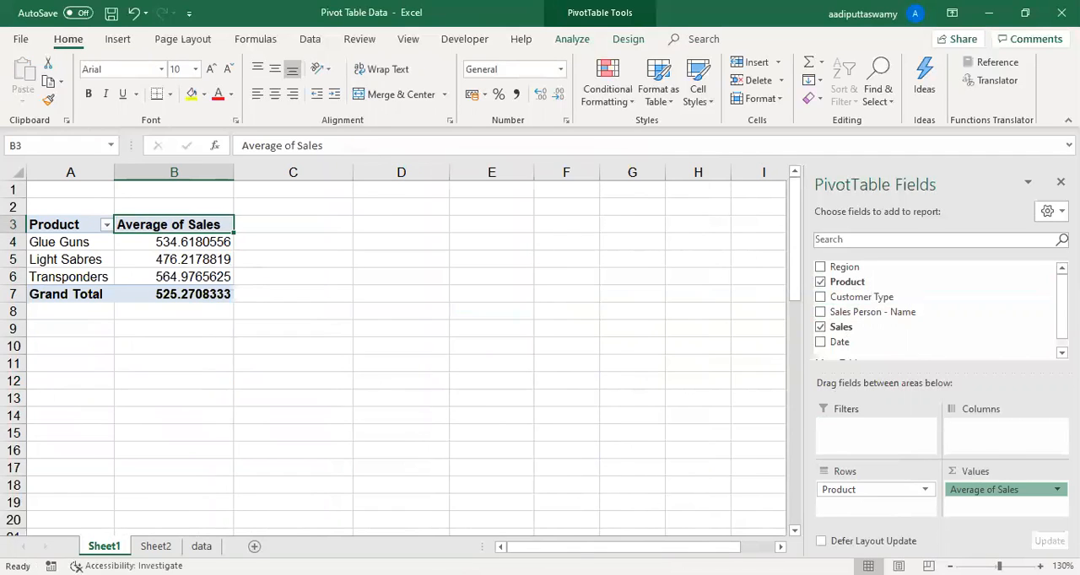
left_click(1013, 489)
left_click(1006, 472)
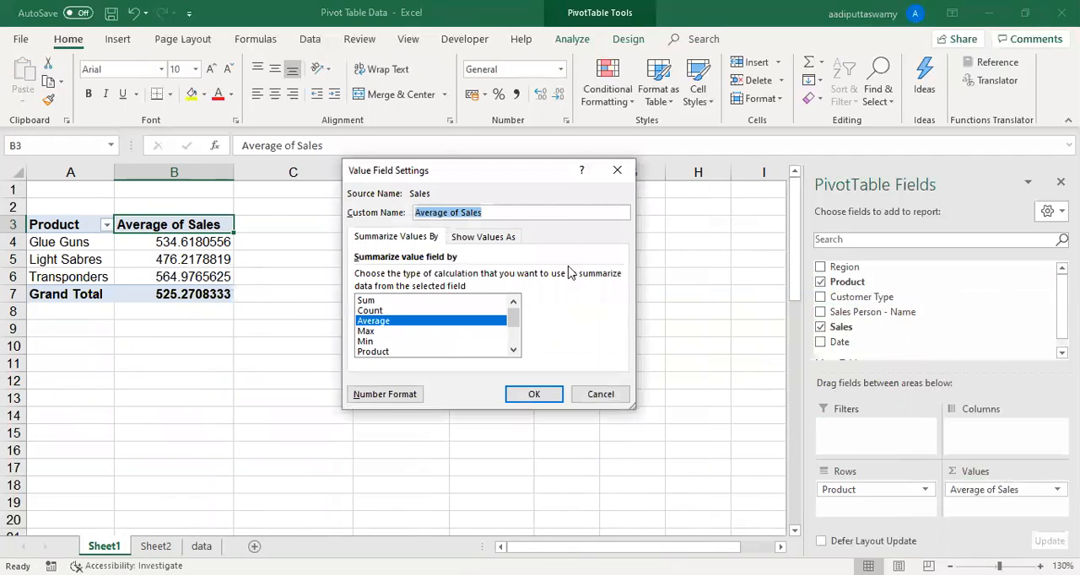
left_click(619, 170)
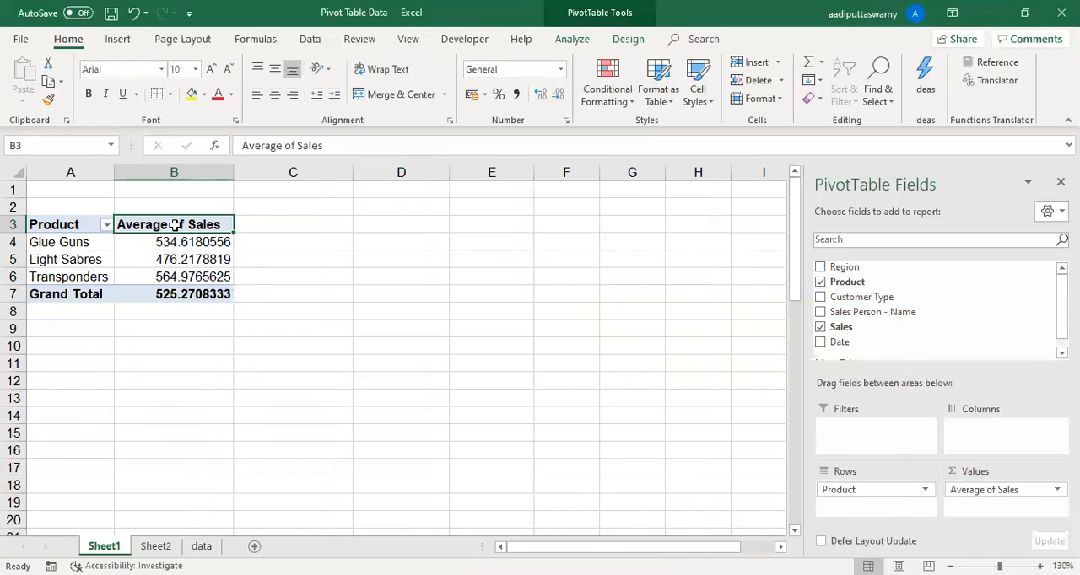
- Summarise the Sales value field by Min and review the minimum sales for each product
double_click(174, 224)
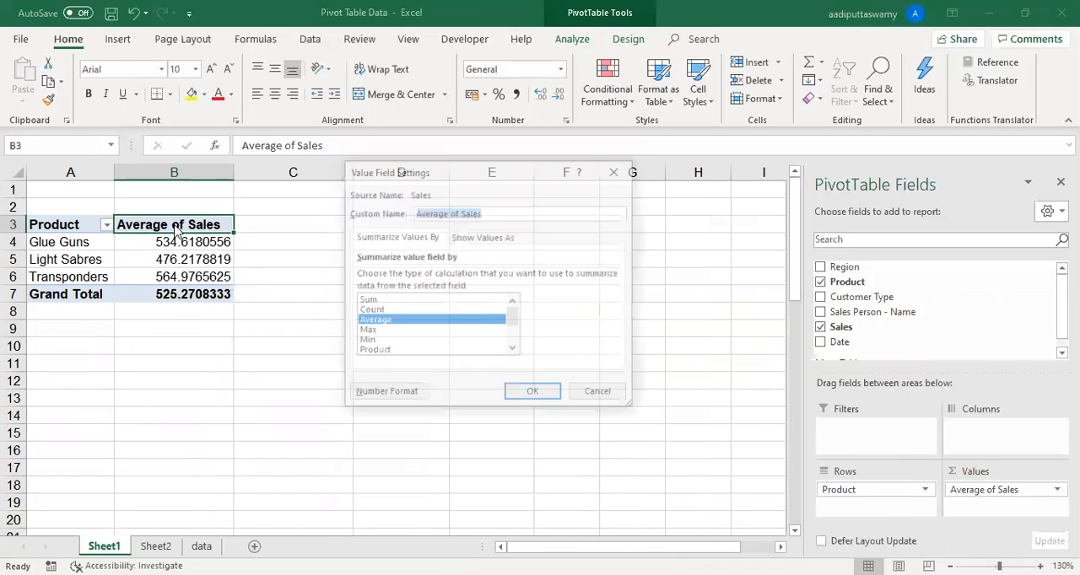
left_click(375, 302)
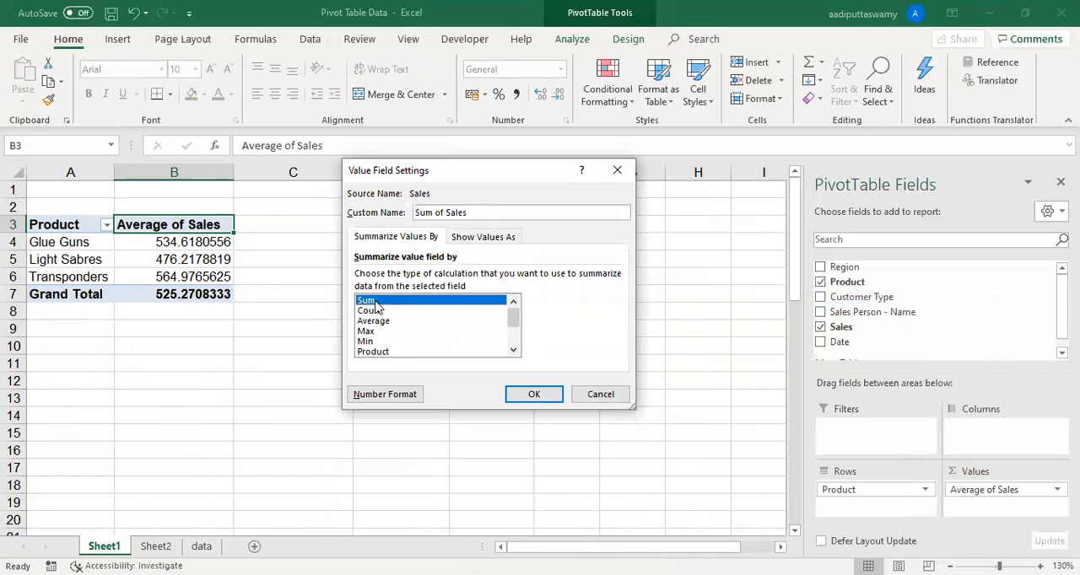
left_click(385, 342)
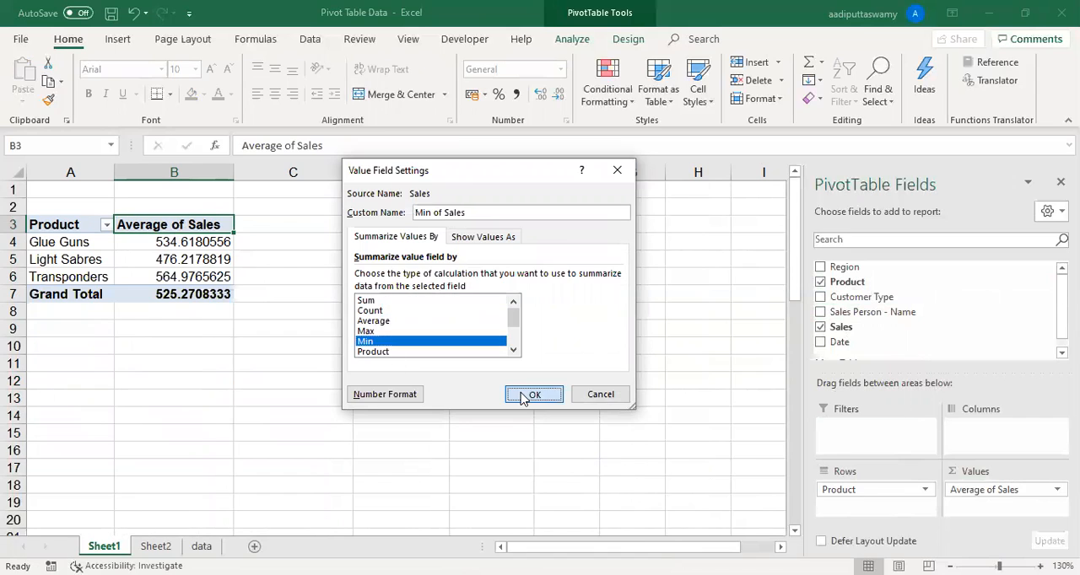
left_click(529, 394)
left_click_drag(182, 244, 161, 285)
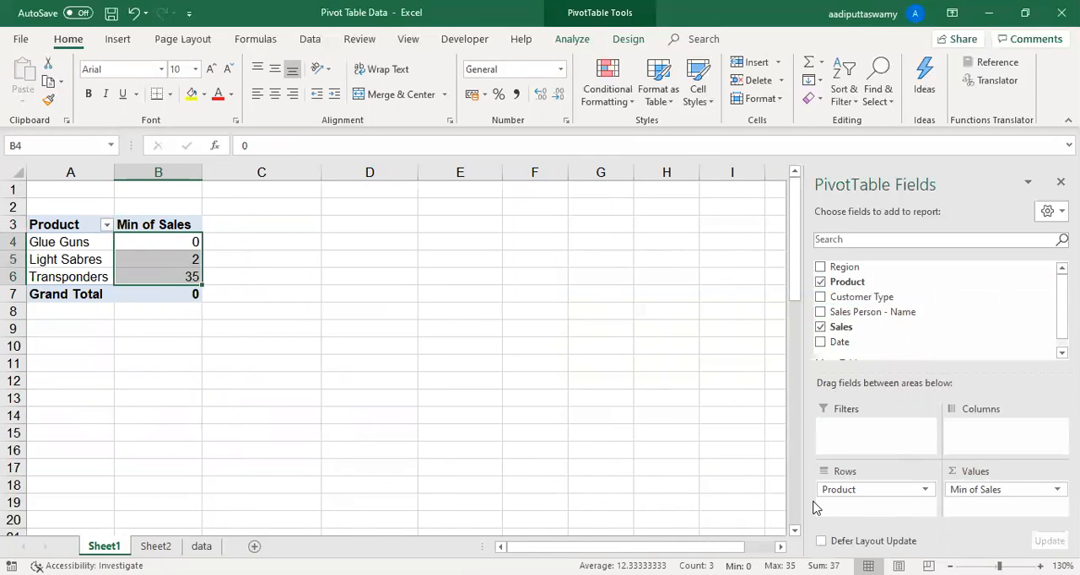
left_click_drag(158, 224, 161, 296)
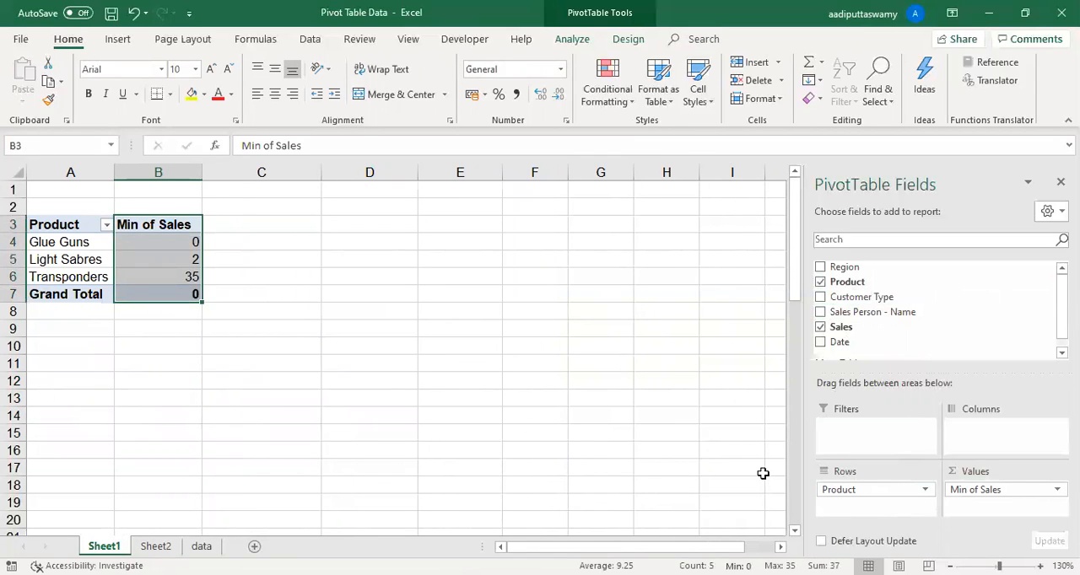
- Replace Product with Region in the PivotTable rows and review the minimum sales for each region
left_click_drag(852, 490, 820, 314)
left_click_drag(852, 269, 872, 492)
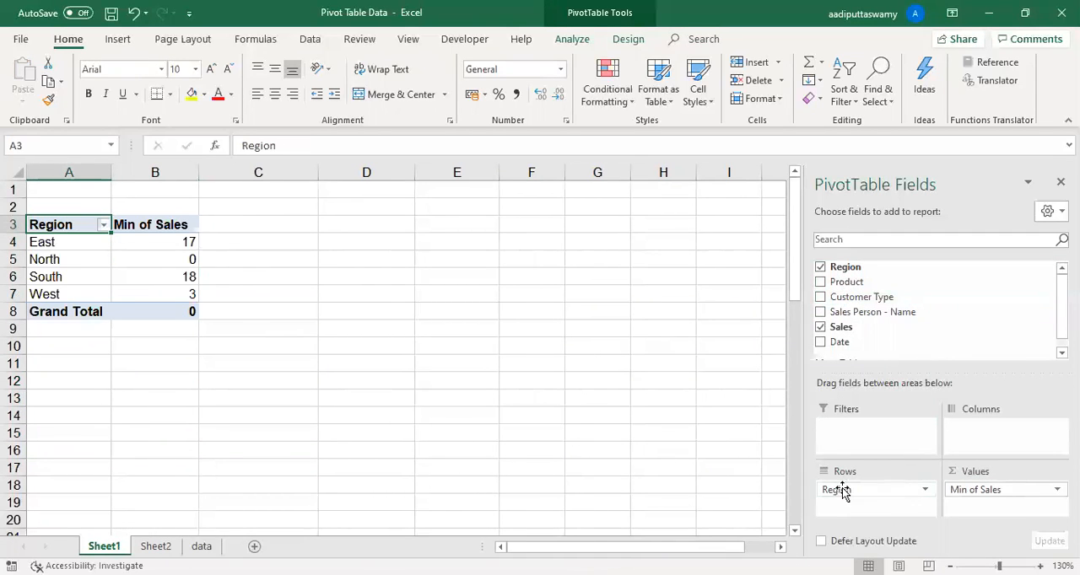
left_click_drag(91, 242, 160, 311)
left_click_drag(159, 239, 166, 294)
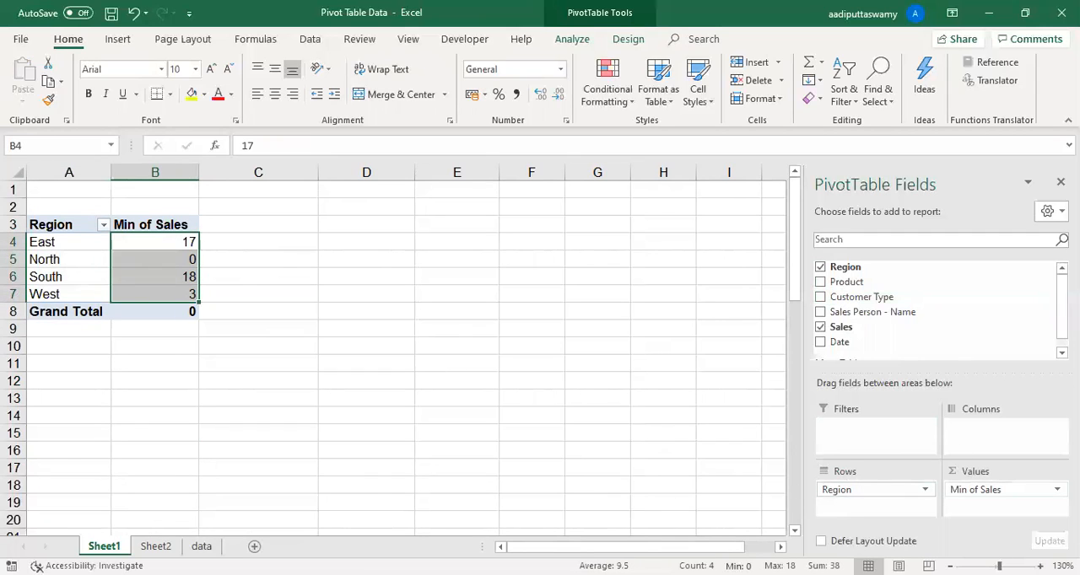
- Set the Sales value field back to Sum and check the sales figure for the South region
double_click(156, 223)
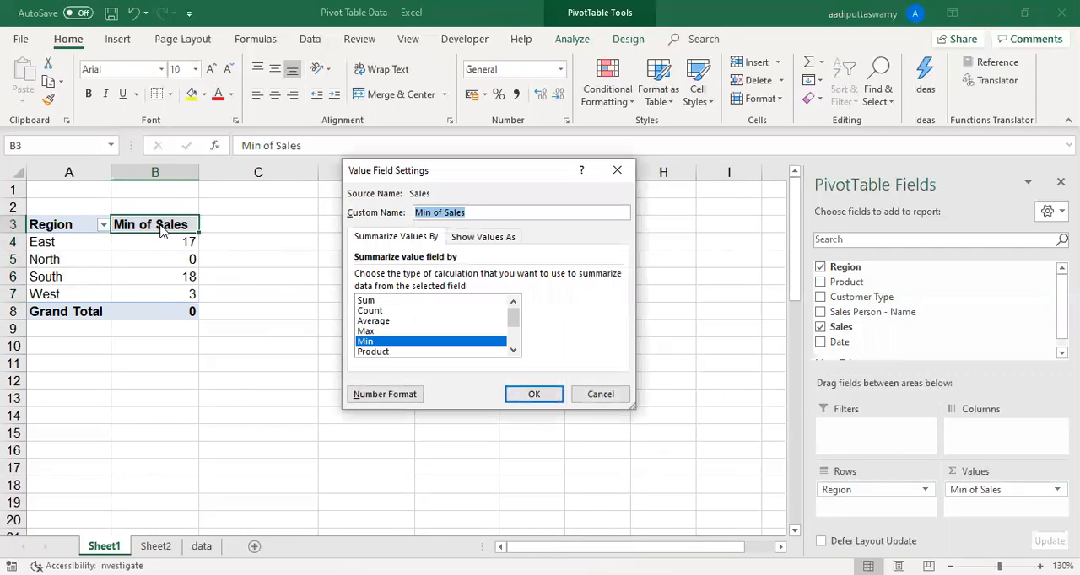
left_click(369, 301)
left_click(534, 395)
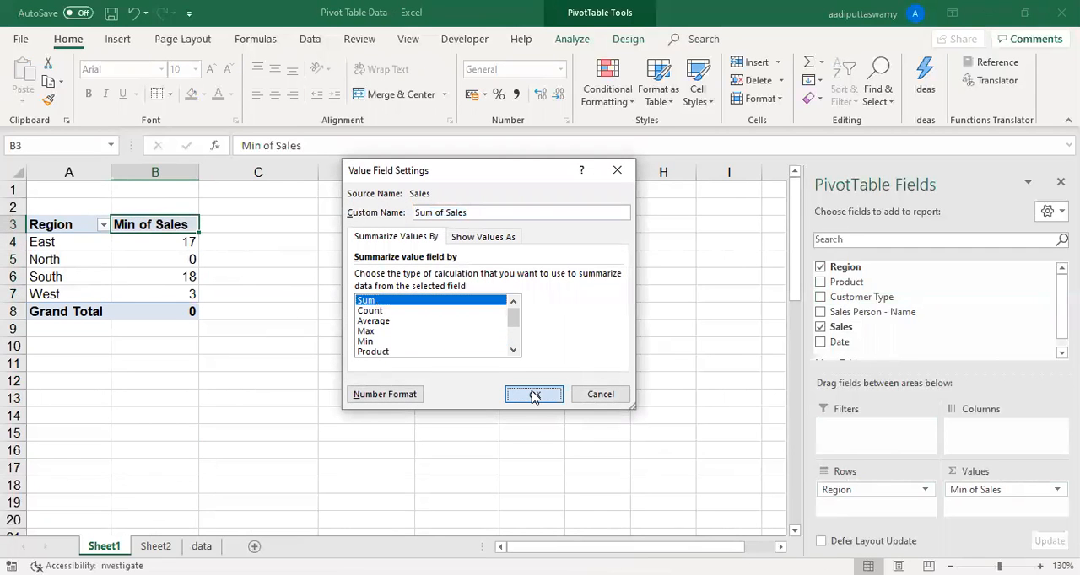
left_click(354, 371)
left_click(181, 280)
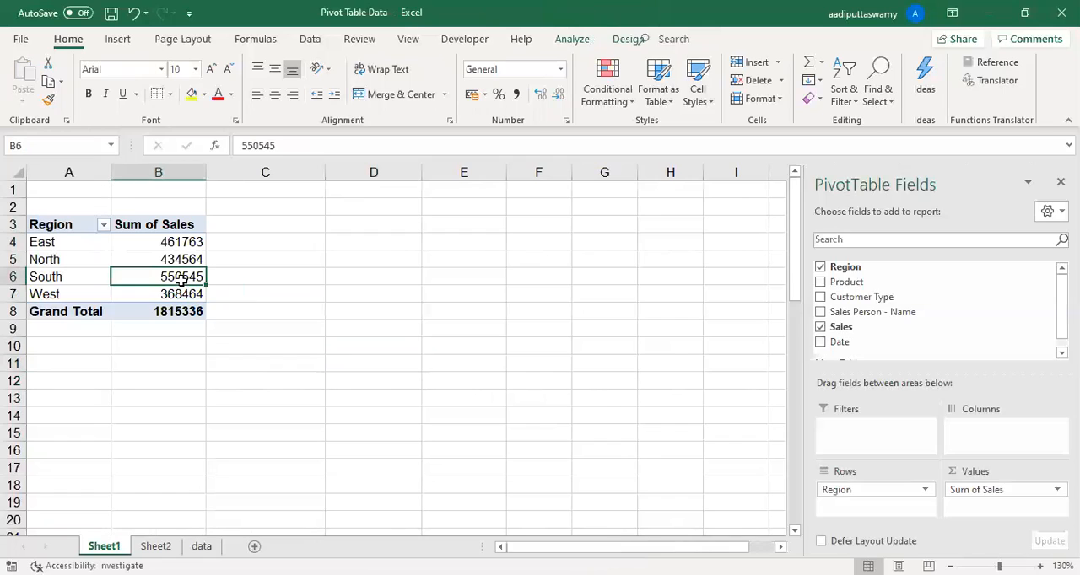
mouse_move(181, 281)
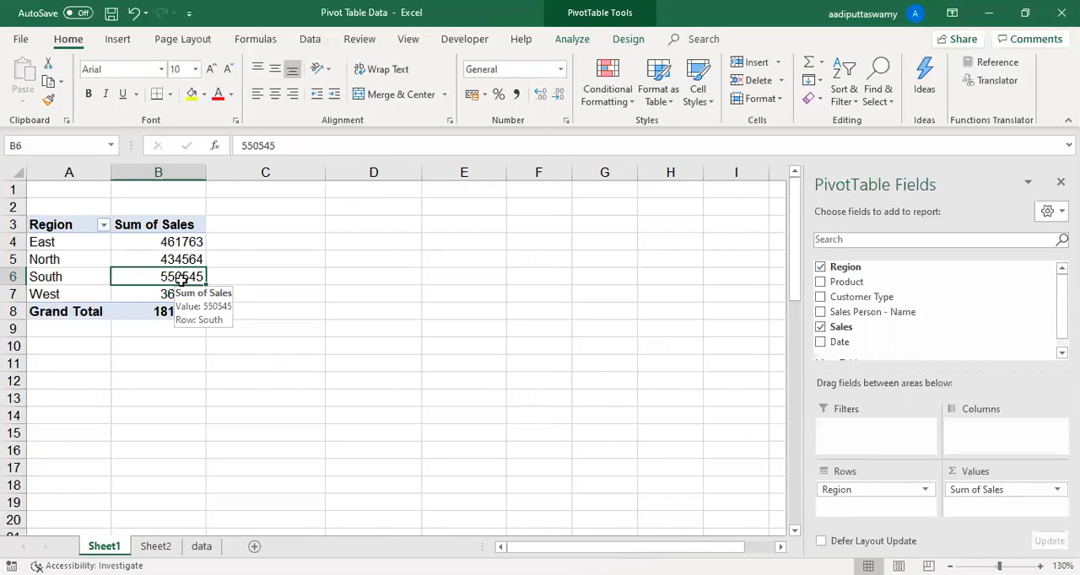
left_click(216, 264)
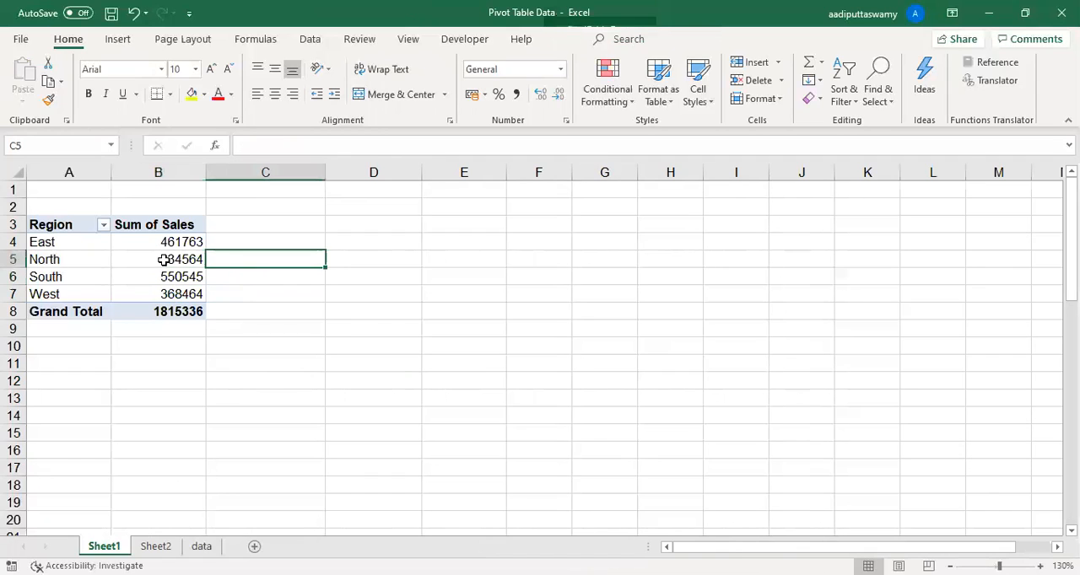
- Replace Region with Product in the PivotTable rows to show the sum of sales by product
left_click(77, 243)
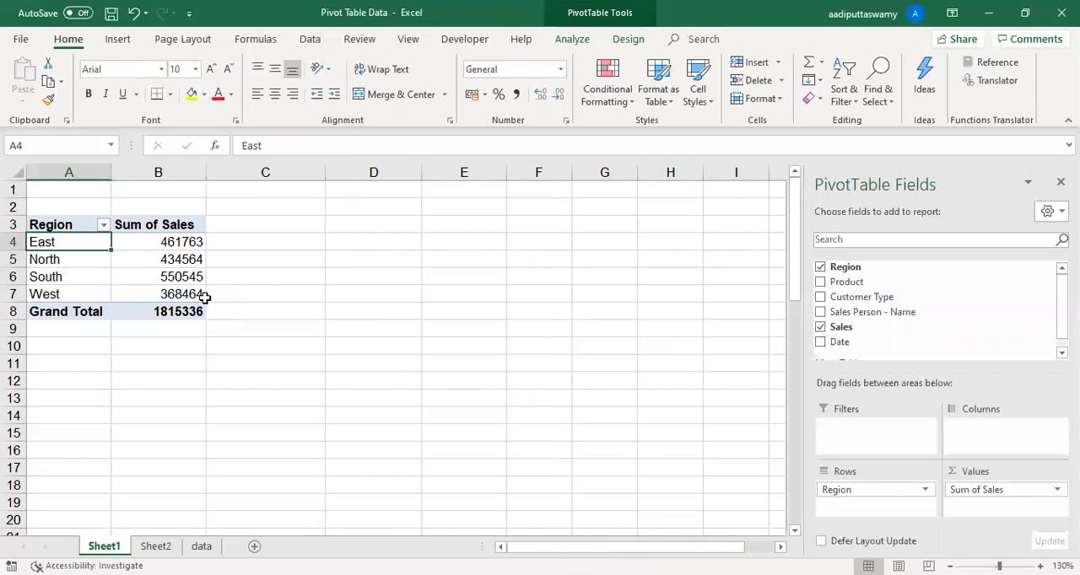
left_click_drag(856, 489, 648, 437)
left_click_drag(862, 281, 894, 506)
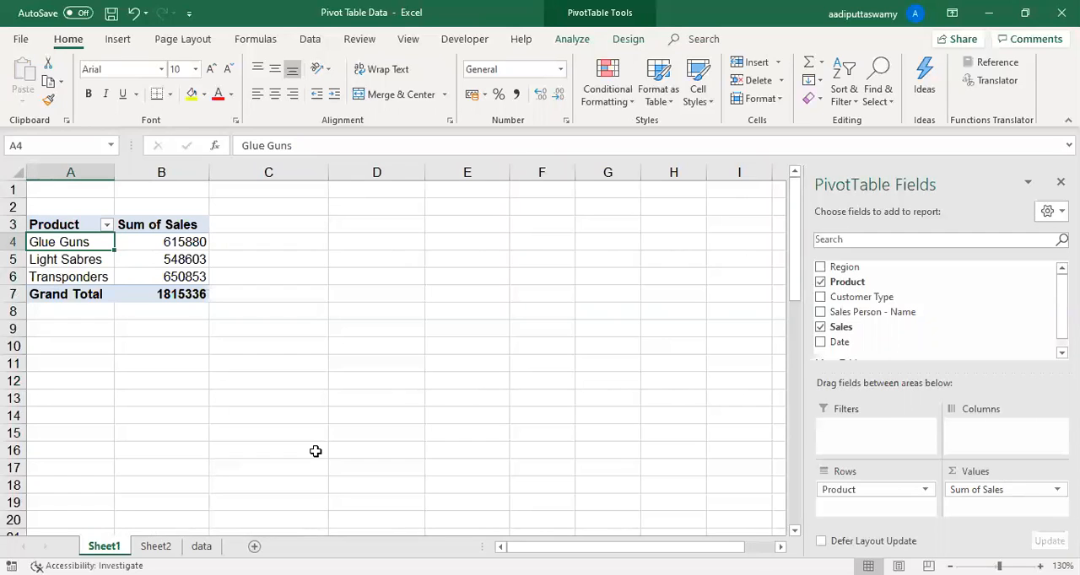
- Add Region as a report filter to the PivotTable and filter the product sales to East
left_click_drag(889, 267, 909, 430)
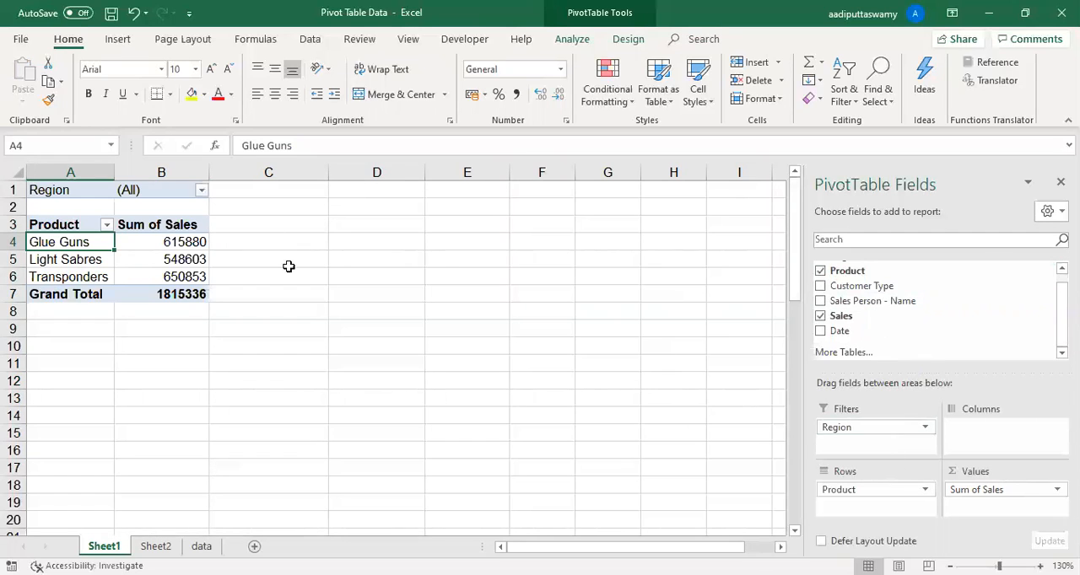
left_click(203, 191)
left_click(49, 242)
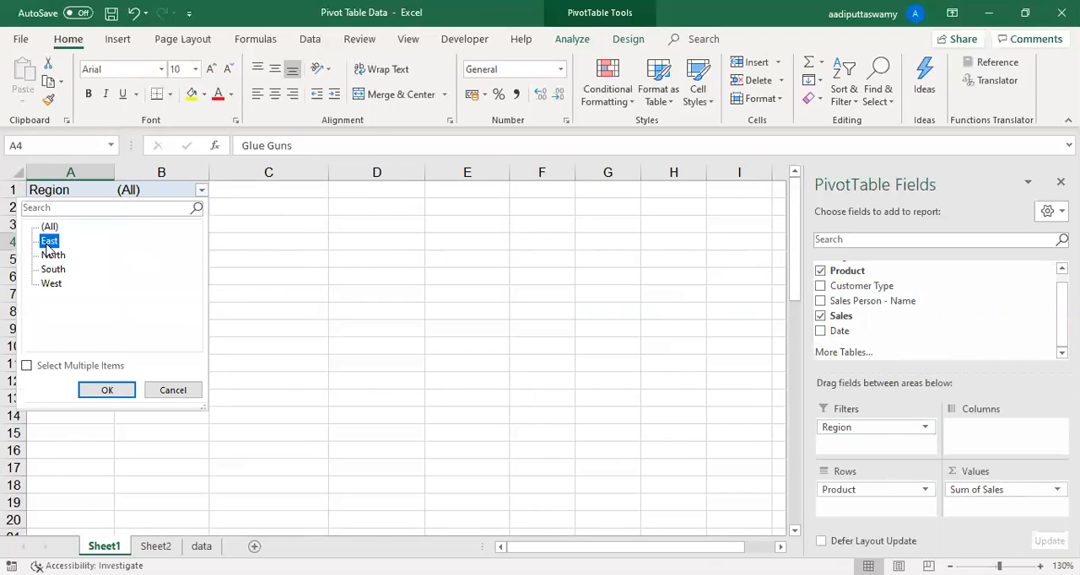
left_click(107, 393)
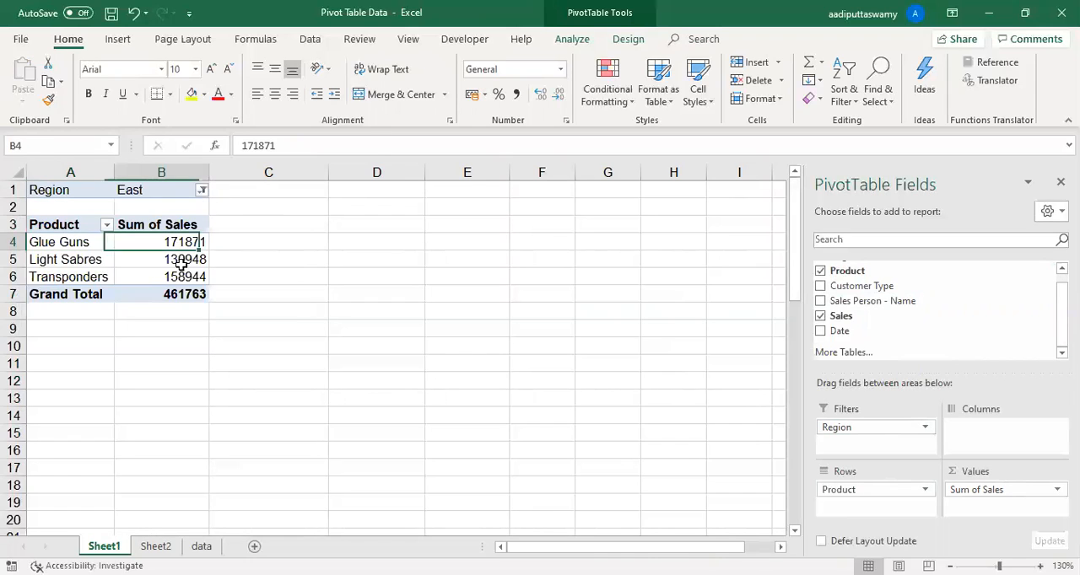
- Review the product sales for East and switch the Region report filter to North
left_click_drag(174, 247, 183, 275)
left_click(203, 191)
left_click(53, 255)
left_click(114, 393)
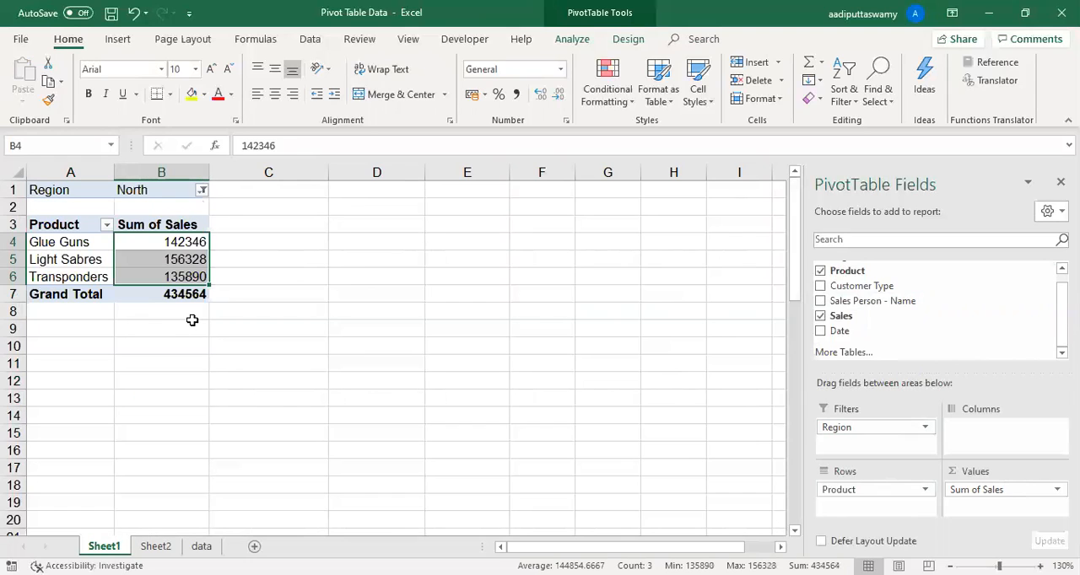
- Allow multiple items in the Region filter, include both East and North, and review the combined product sales
left_click(203, 191)
left_click(42, 370)
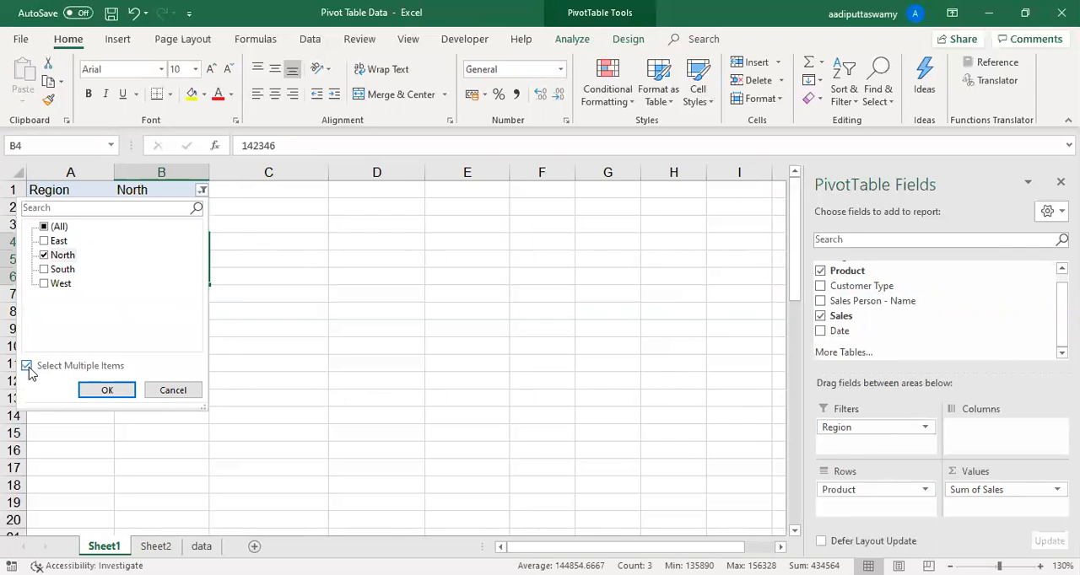
left_click(45, 244)
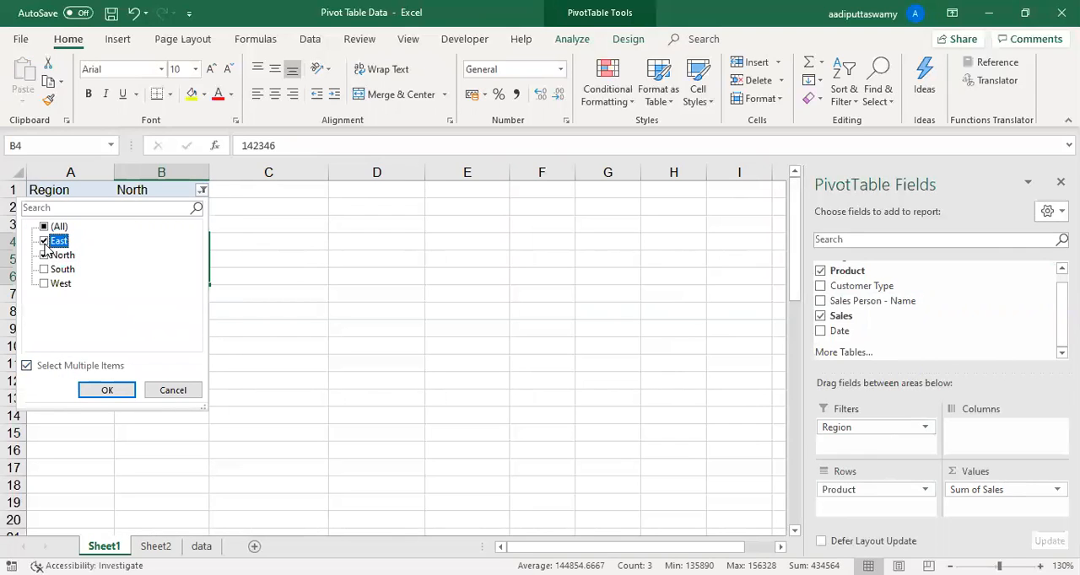
left_click(102, 390)
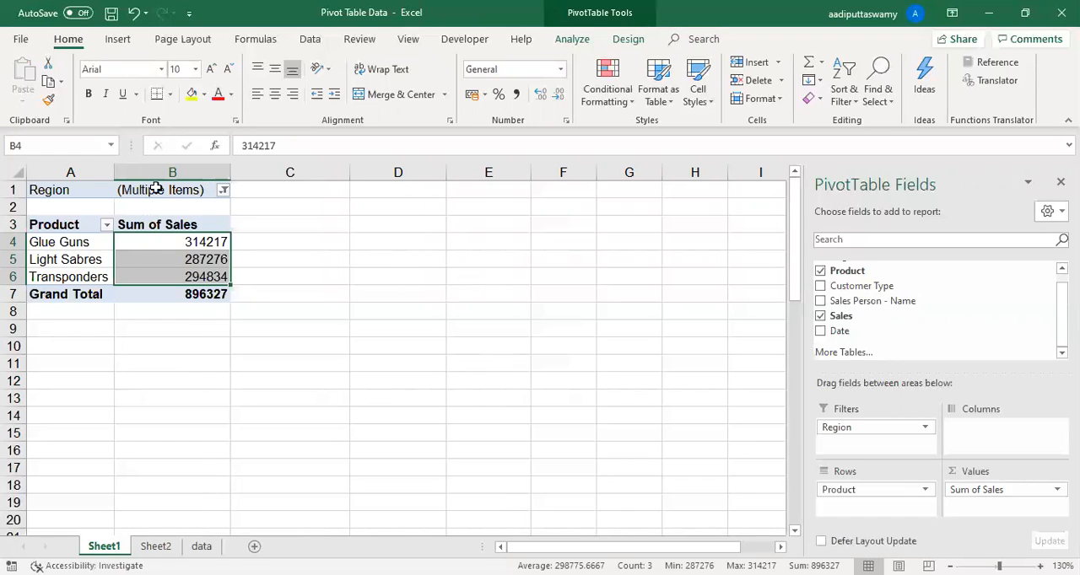
left_click(161, 259)
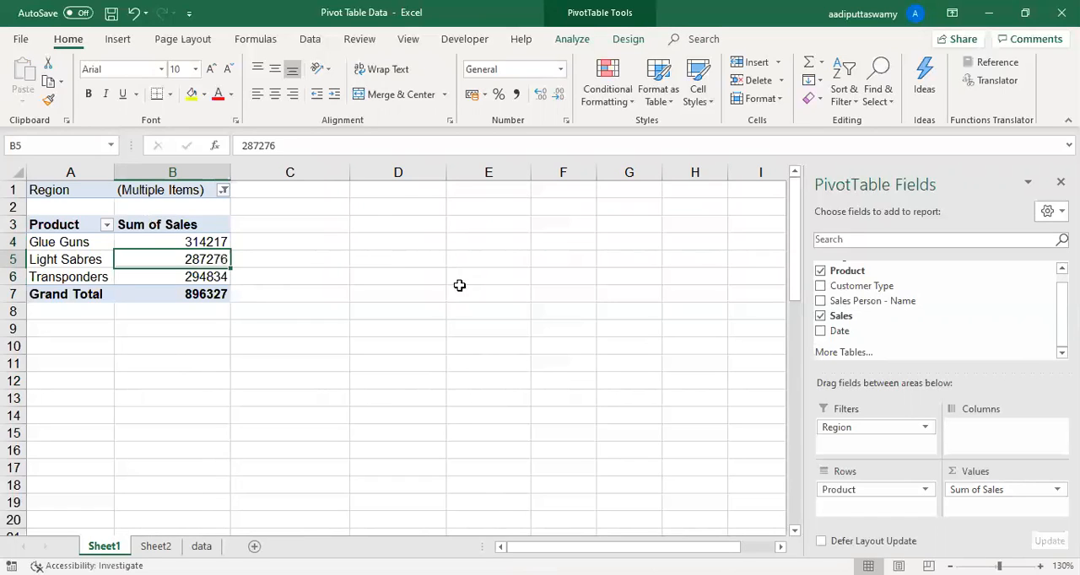
left_click(192, 241)
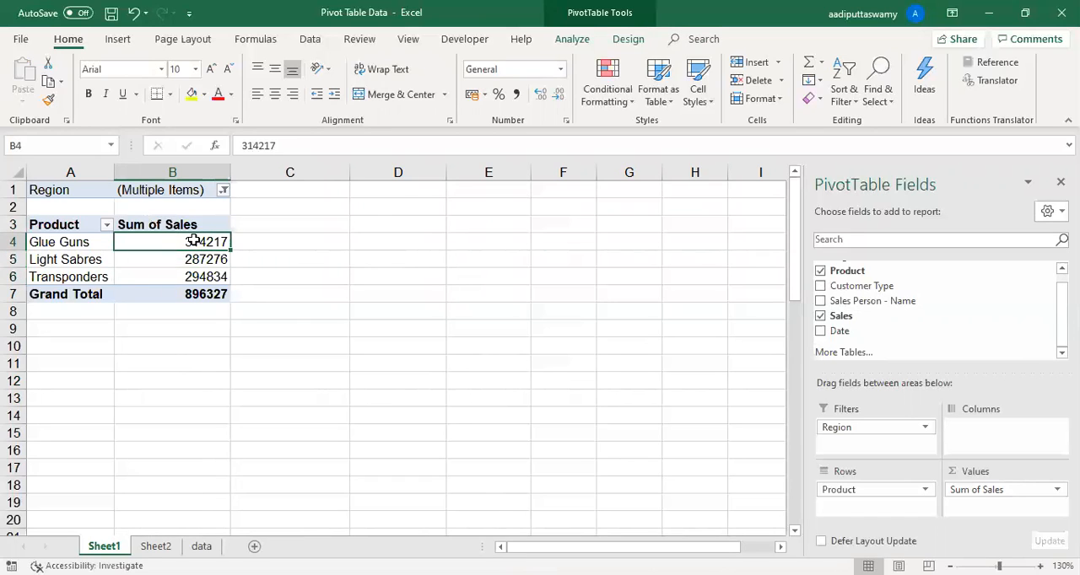
- Insert a Region slicer for the PivotTable and place it beside the table, over columns C to E
left_click(573, 39)
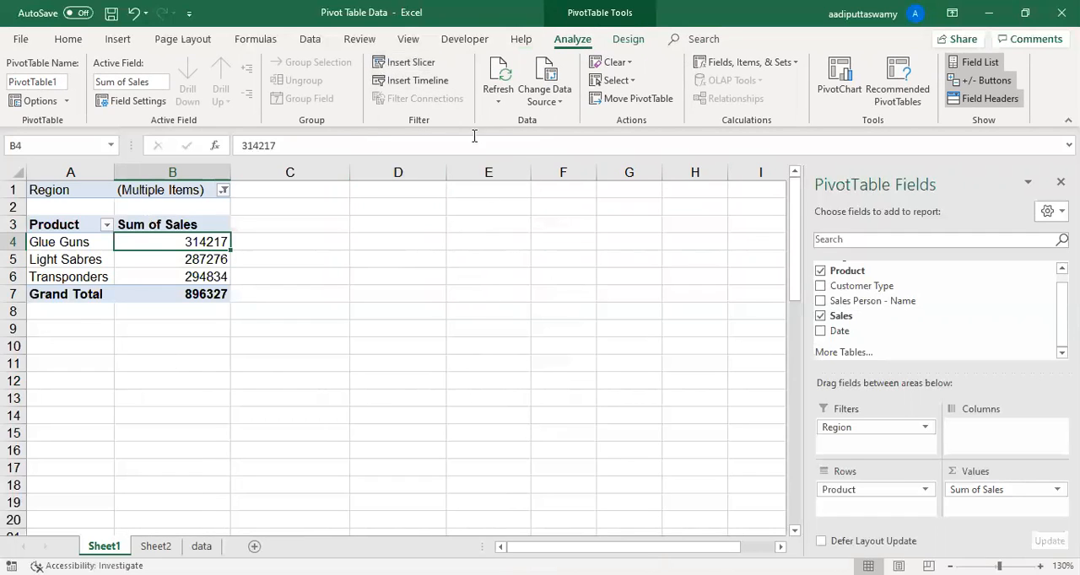
left_click(420, 66)
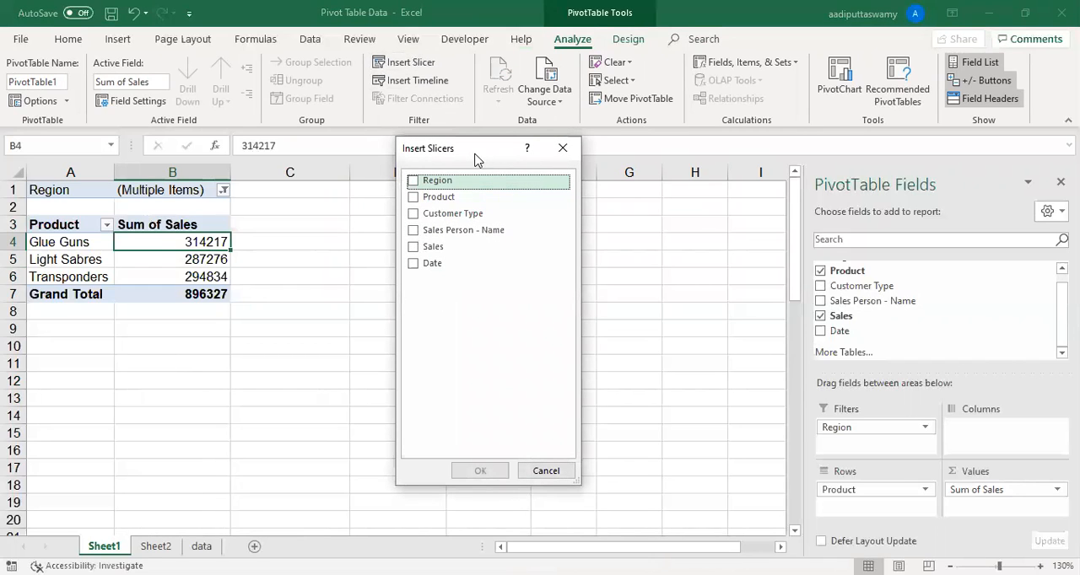
left_click_drag(474, 161, 475, 187)
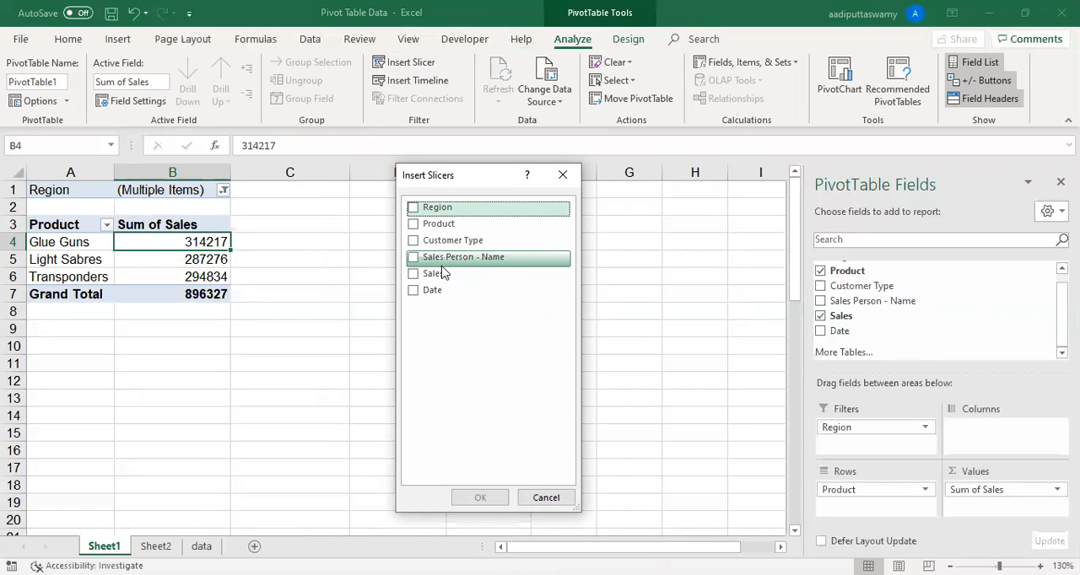
left_click(413, 208)
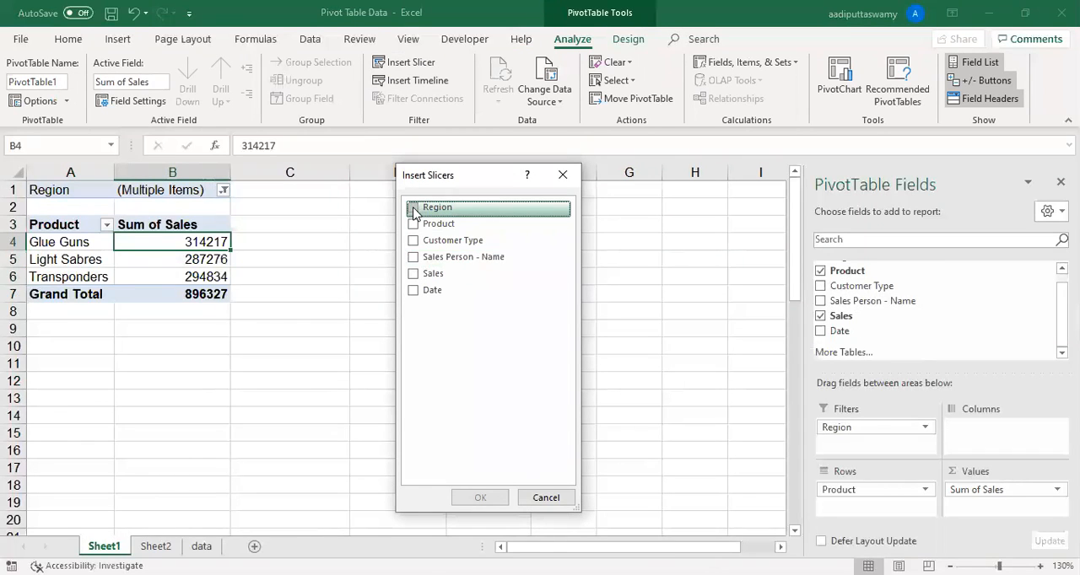
left_click(480, 498)
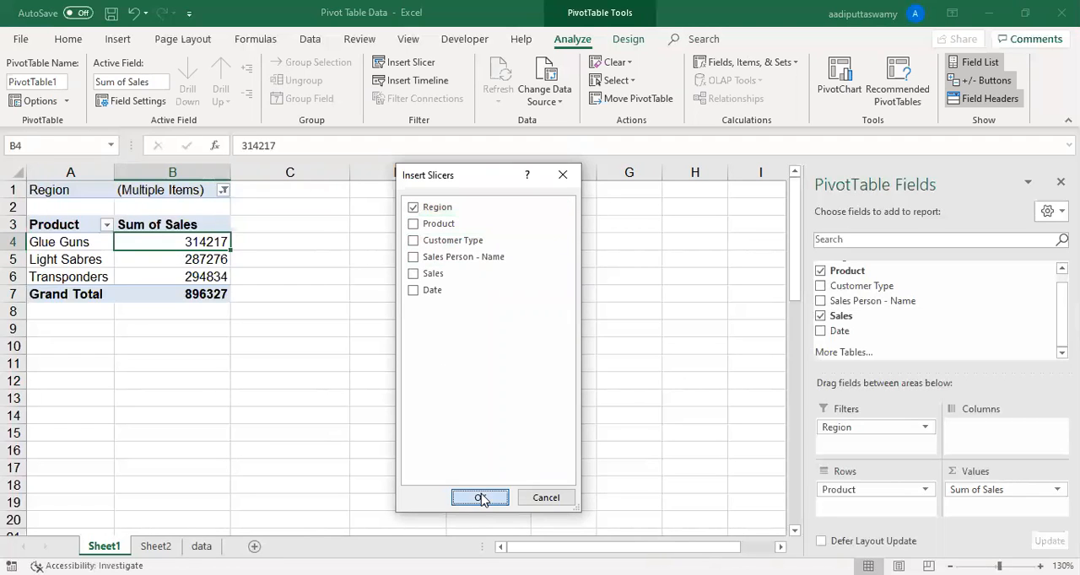
left_click_drag(517, 481, 525, 379)
left_click_drag(415, 238, 377, 207)
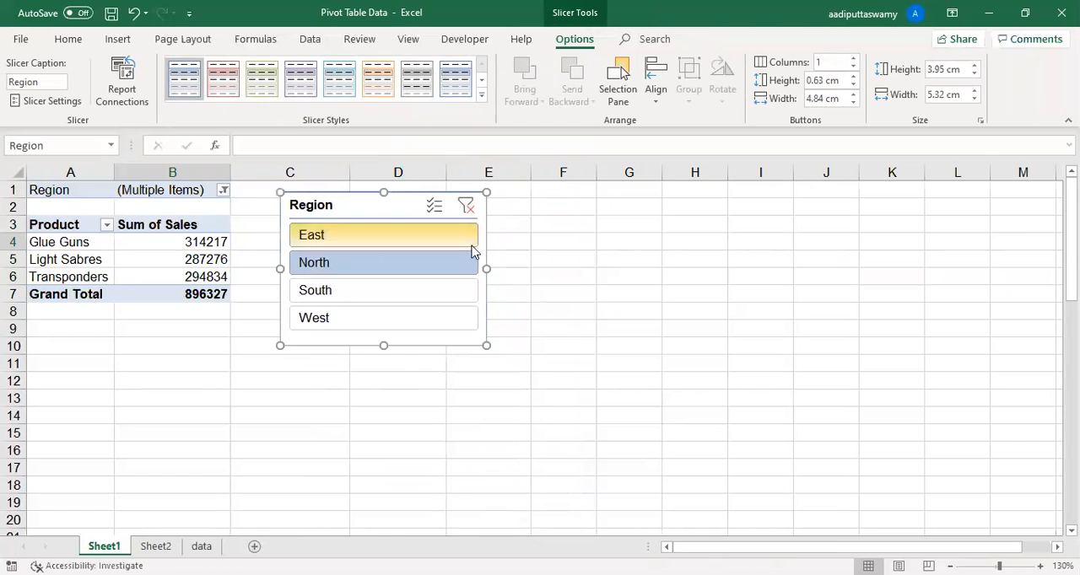
left_click(577, 275)
- Use the Region slicer to filter the PivotTable by East, North, South, West and East again in turn
left_click(396, 240)
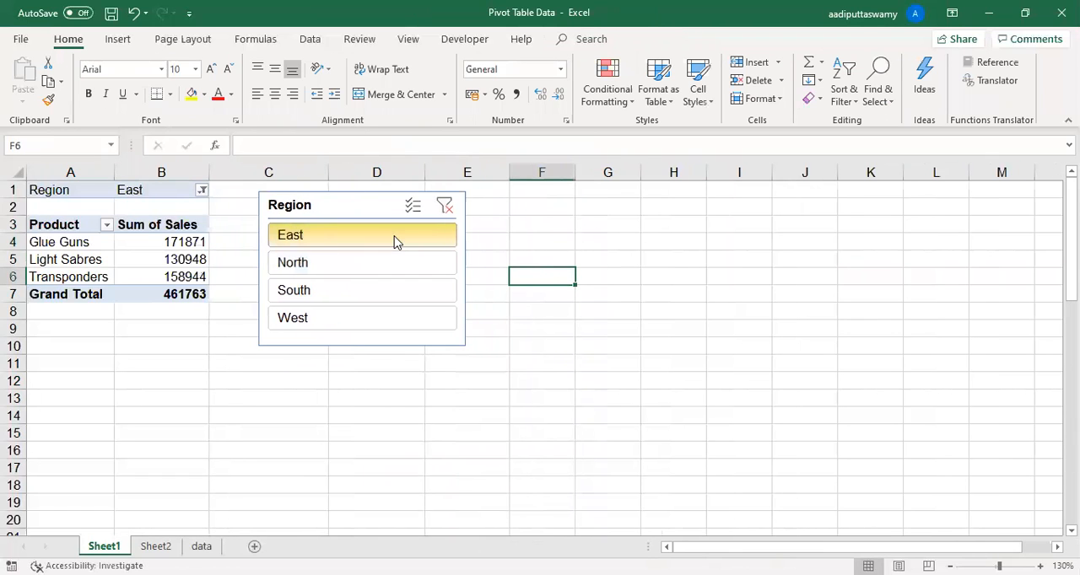
left_click(341, 264)
left_click_drag(65, 185, 171, 186)
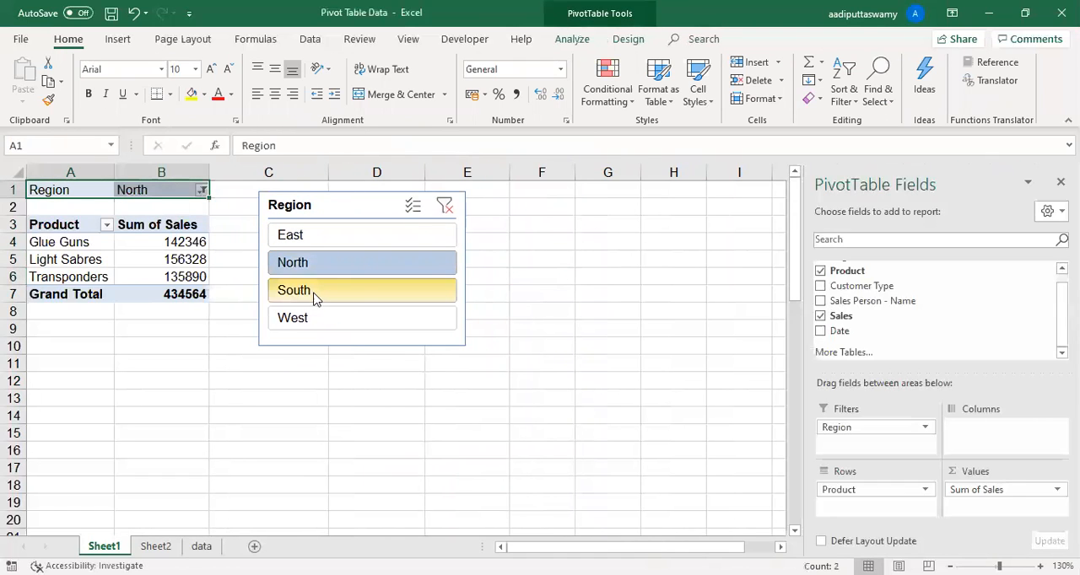
left_click(316, 293)
left_click(321, 318)
left_click(319, 235)
- Highlight the product sales in A3:B7, cycle the slicer through the regions again and finish with West
left_click_drag(72, 227, 169, 291)
left_click(308, 268)
left_click(310, 295)
left_click(314, 319)
left_click(314, 238)
left_click(316, 300)
left_click(302, 319)
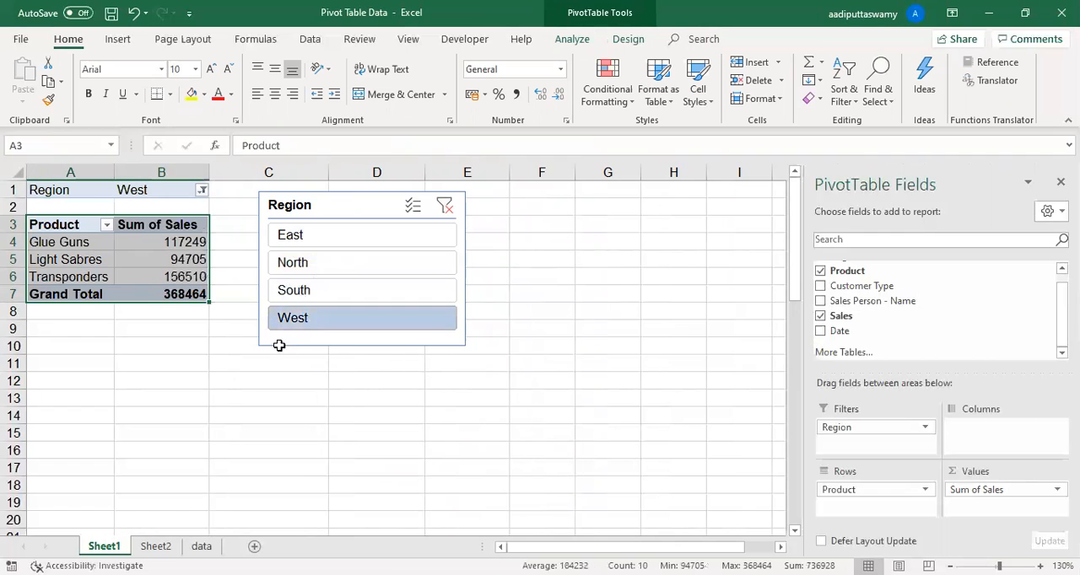
- Delete the Region slicer from the sheet
left_click_drag(324, 210, 327, 214)
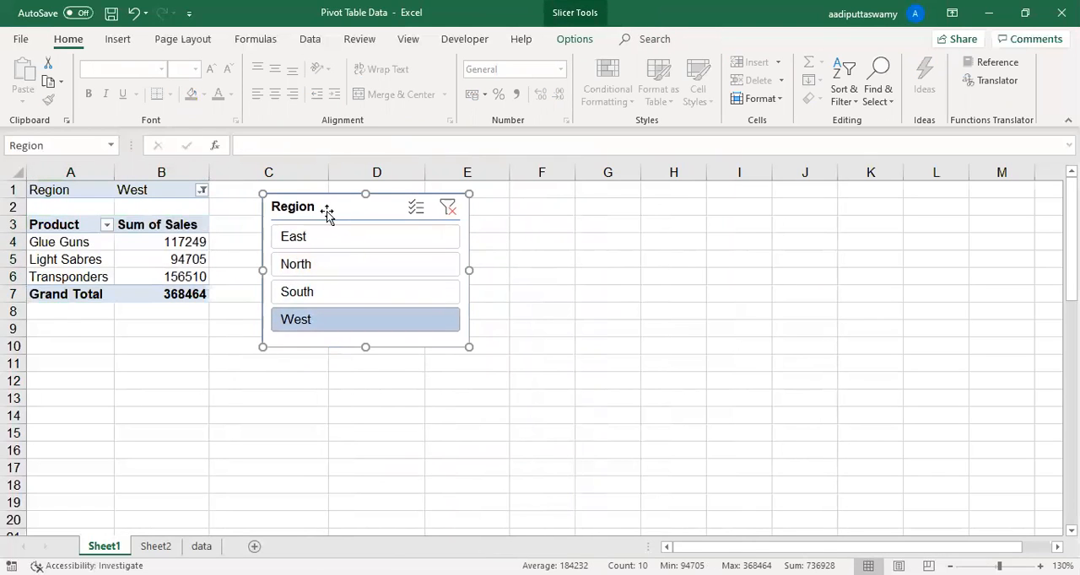
key("Delete")
left_click(213, 243)
- Copy the whole PivotTable in A1:B7, including its Region filter, and paste the copy at A13
left_click_drag(72, 190, 163, 290)
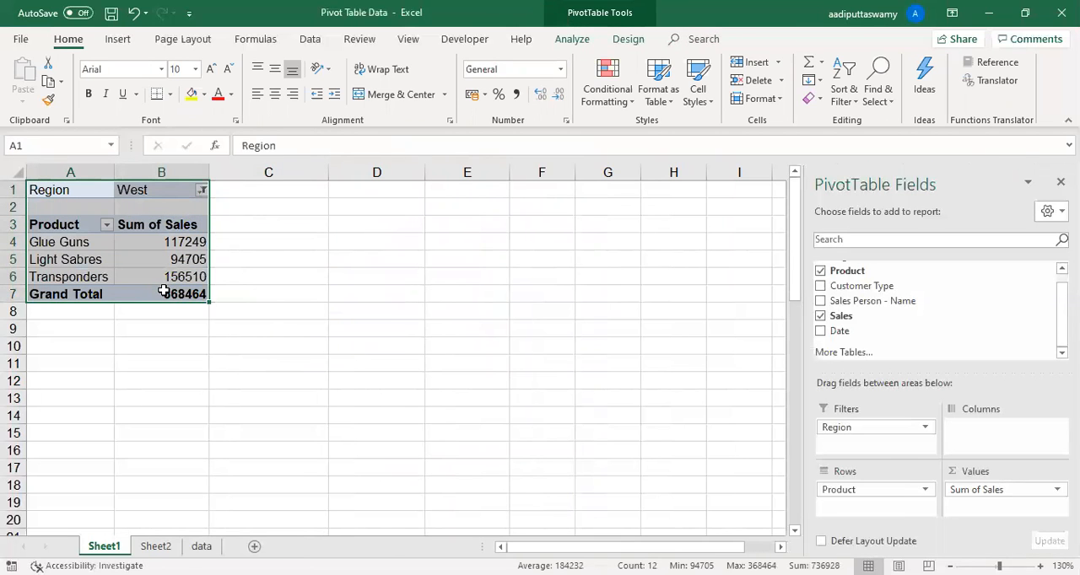
key("ctrl+c")
left_click(89, 403)
key("ctrl+v")
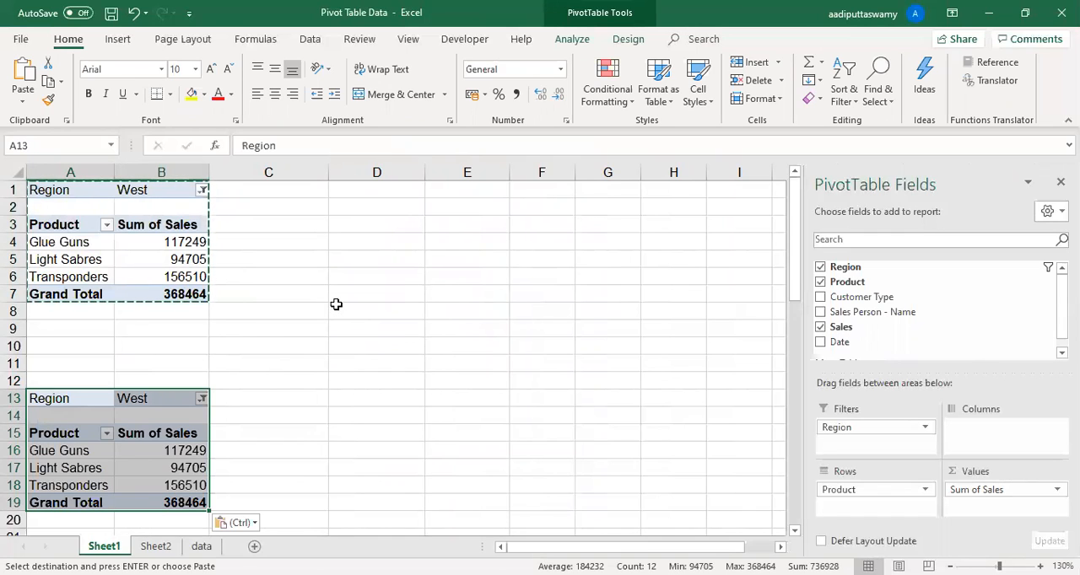
- Replace Product with Customer Type in the rows of the copied PivotTable at A13
left_click(164, 463)
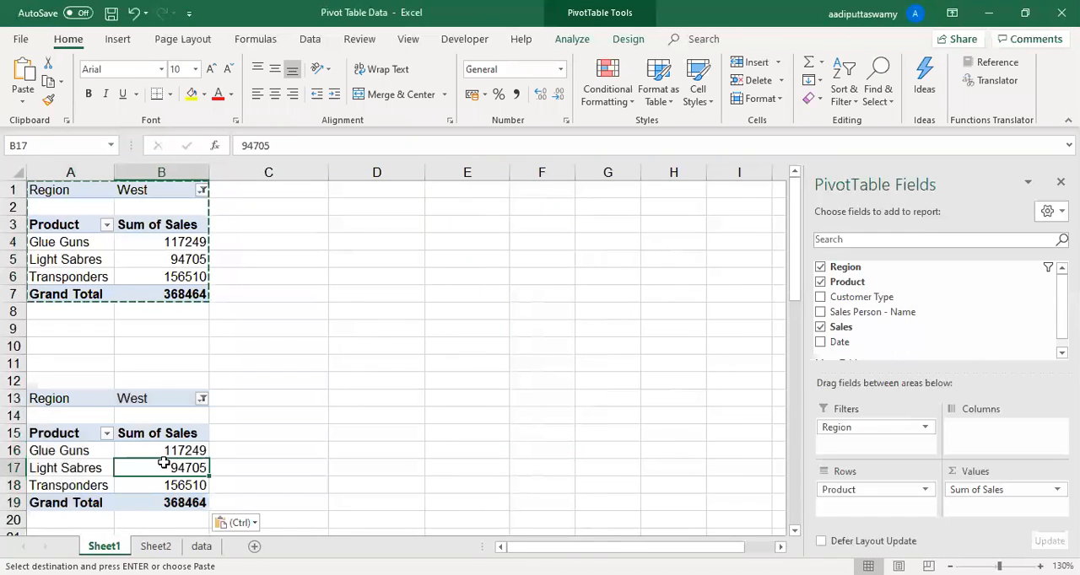
key("Escape")
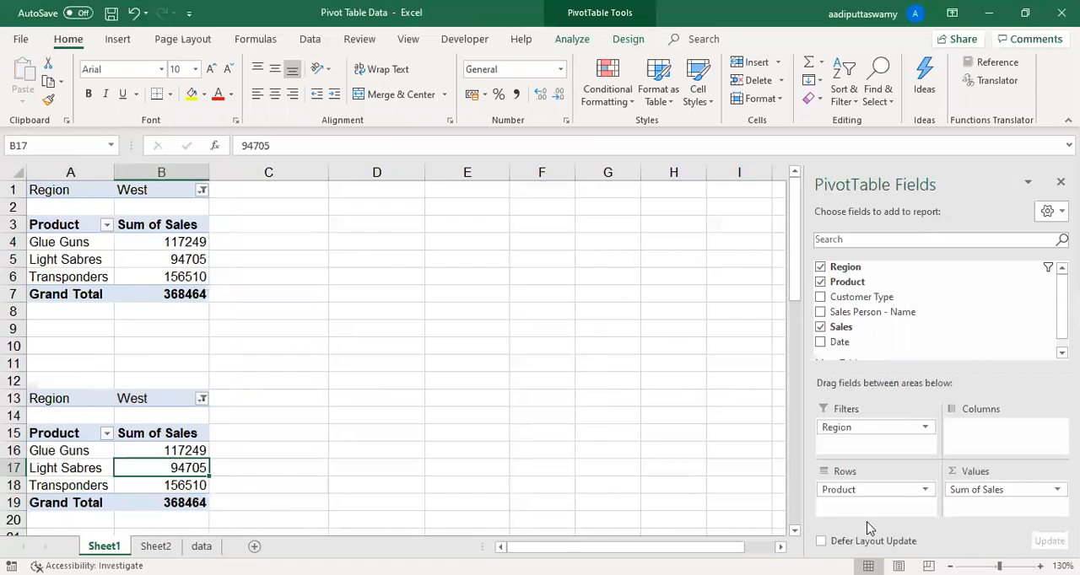
left_click_drag(852, 494, 590, 417)
left_click_drag(848, 297, 761, 493)
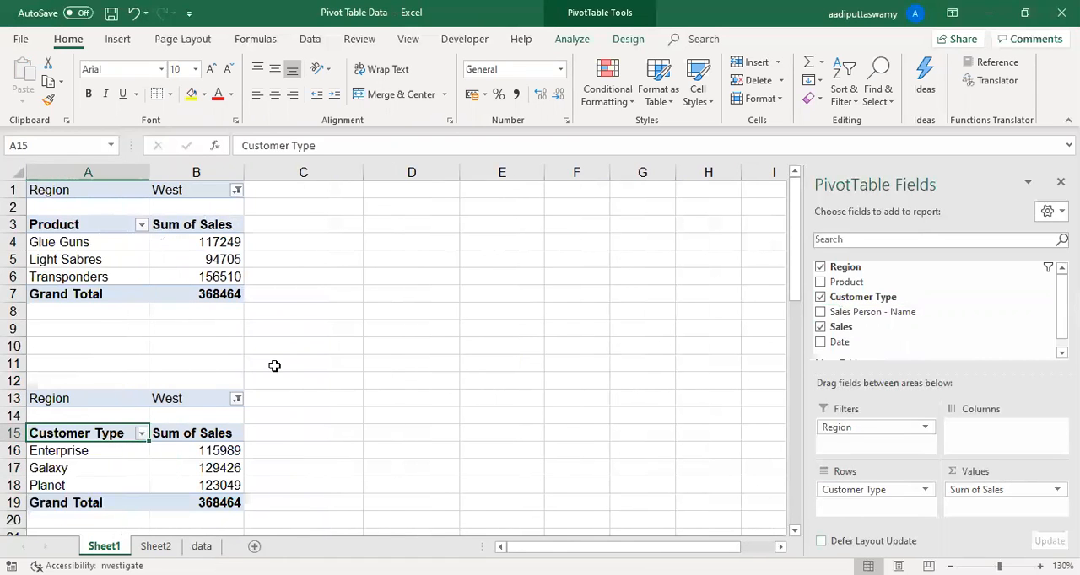
- Filter the product PivotTable in A1 to East and compare it with the customer type PivotTable
left_click(229, 192)
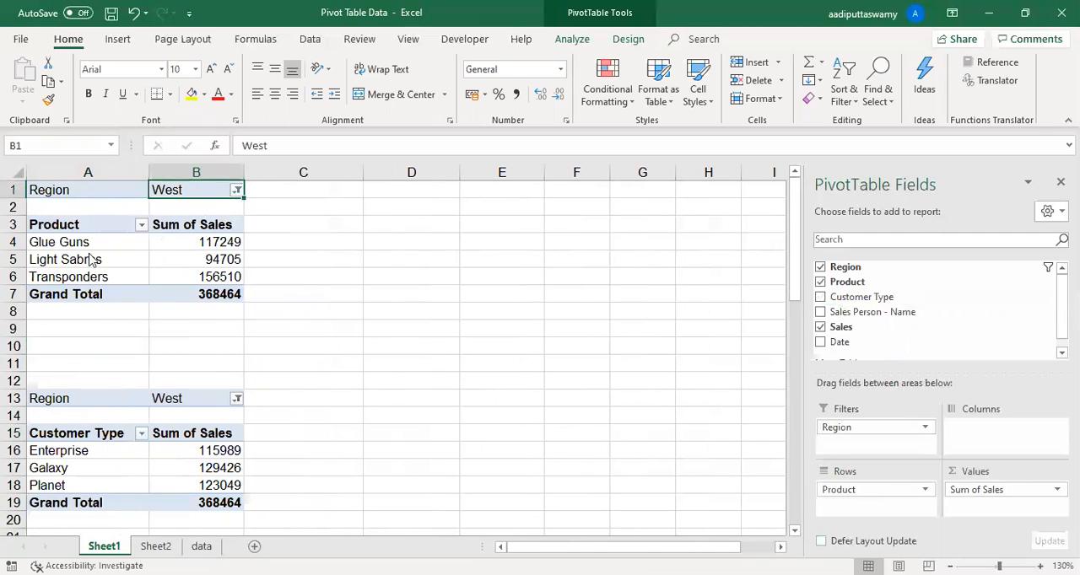
left_click(79, 227)
left_click(78, 228)
left_click(79, 242)
left_click(170, 448)
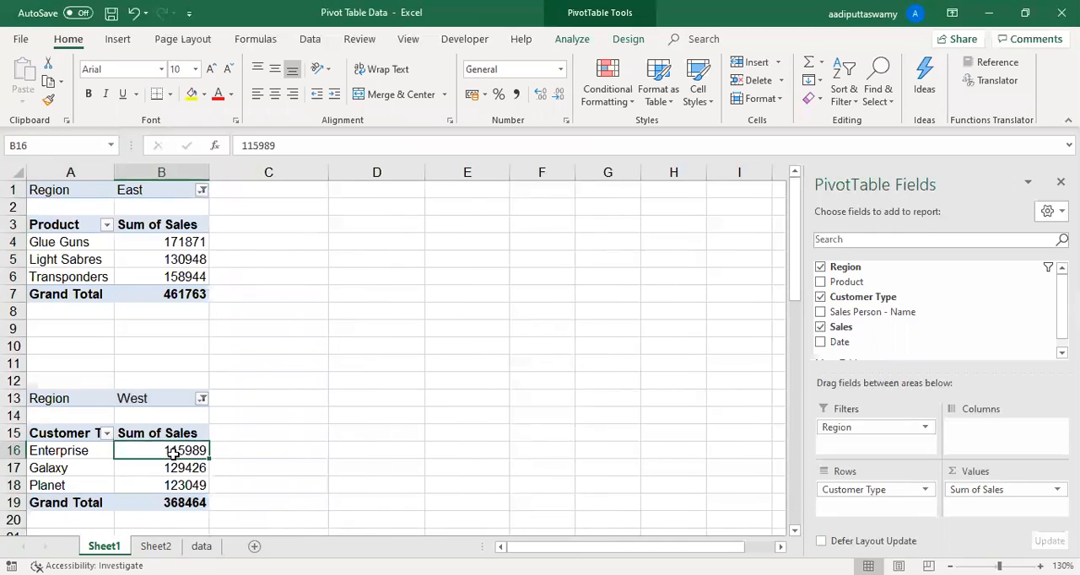
left_click(182, 401)
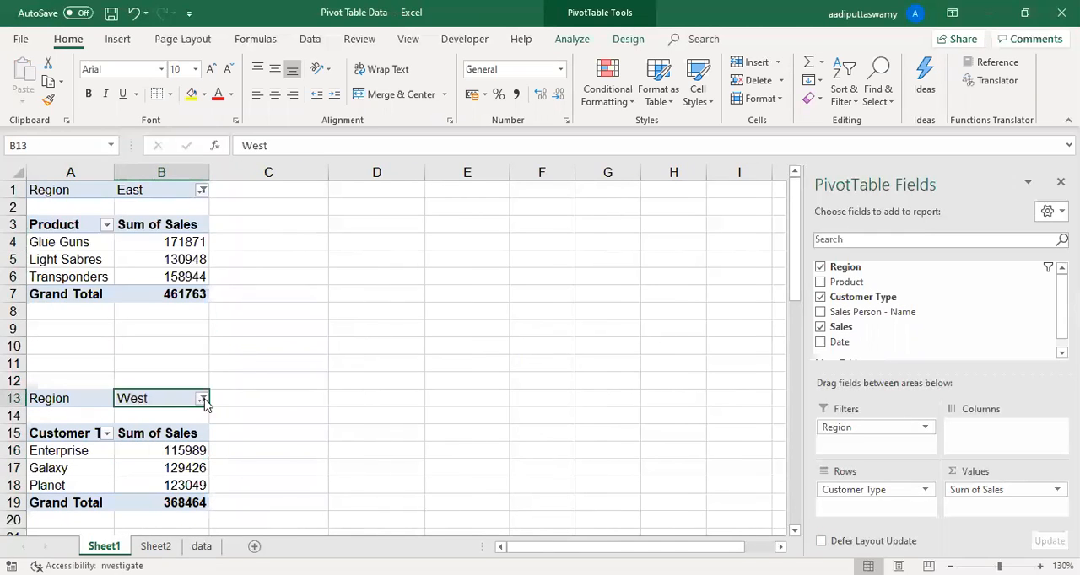
- Filter the customer type PivotTable at A13 to the East region
left_click(202, 398)
left_click(44, 211)
left_click(44, 209)
left_click(44, 221)
left_click(106, 370)
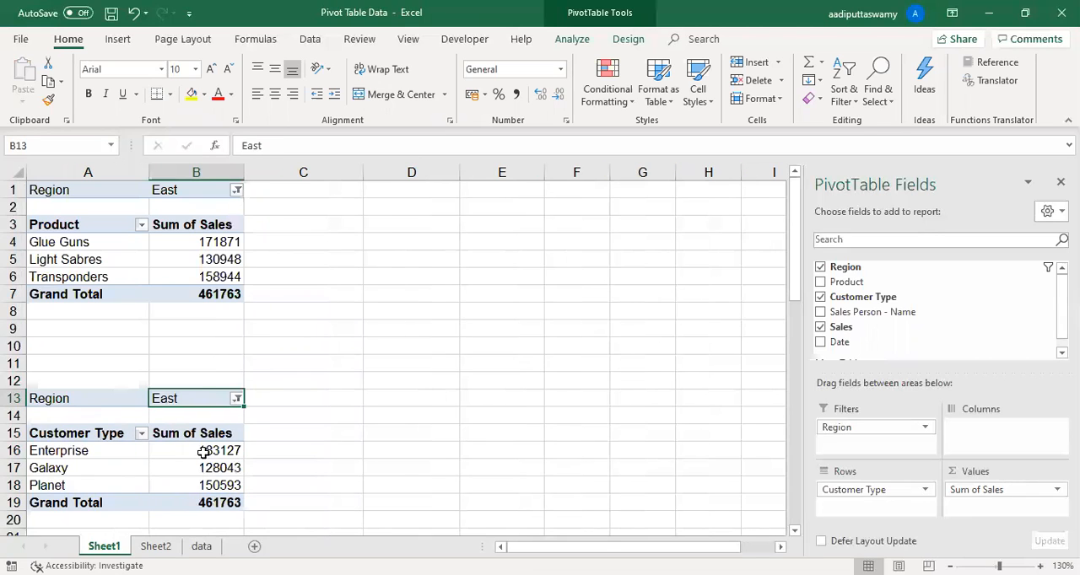
- Change the product PivotTable's Region filter to include only West
left_click(235, 190)
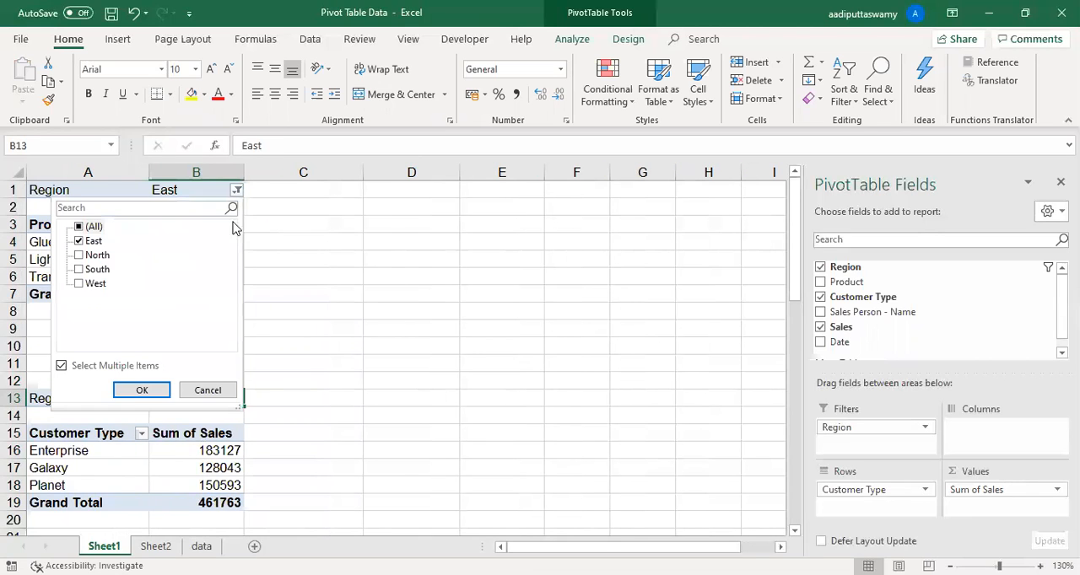
left_click(80, 241)
left_click(80, 284)
left_click(131, 395)
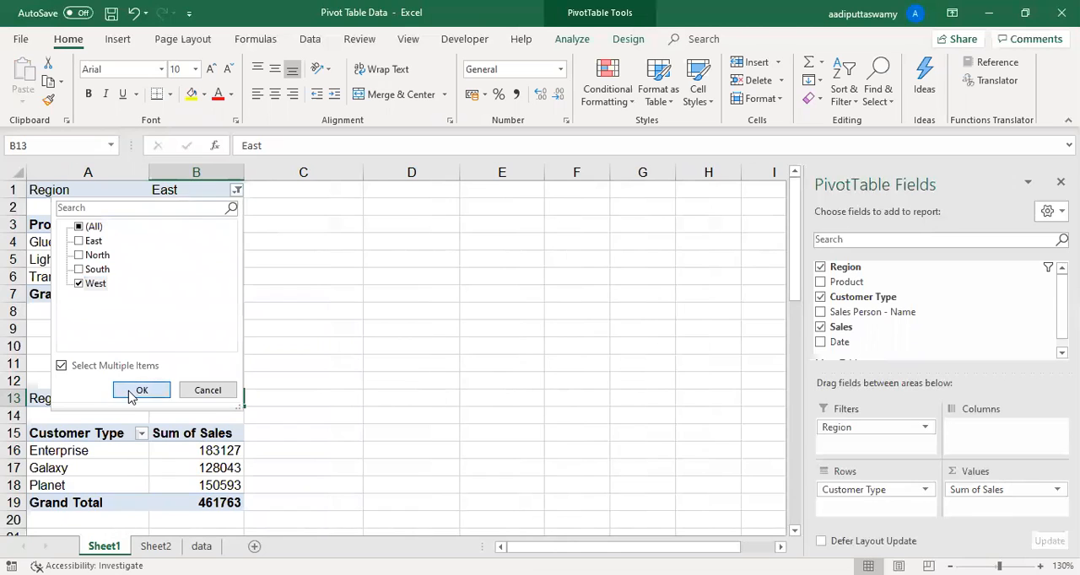
- Change the customer type PivotTable's Region filter to only West and compare both PivotTables
left_click(201, 398)
left_click(45, 264)
left_click(49, 221)
left_click(107, 371)
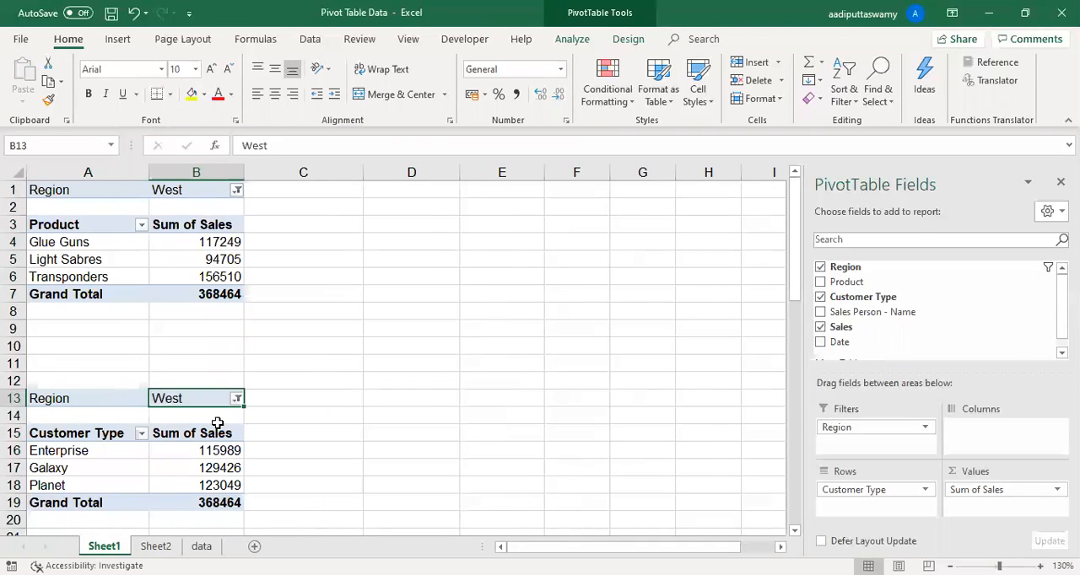
left_click(209, 261)
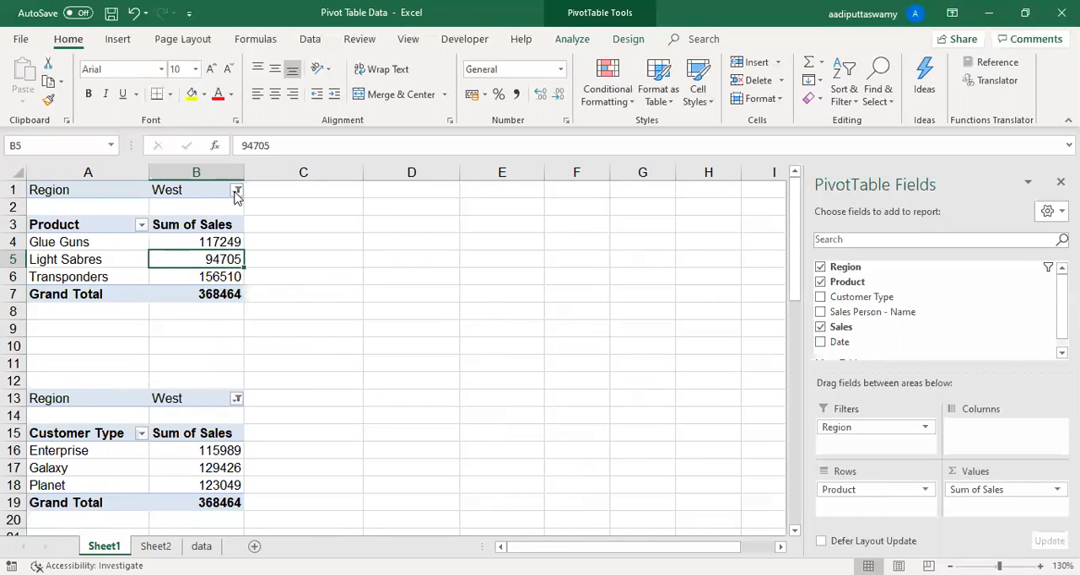
left_click(325, 383)
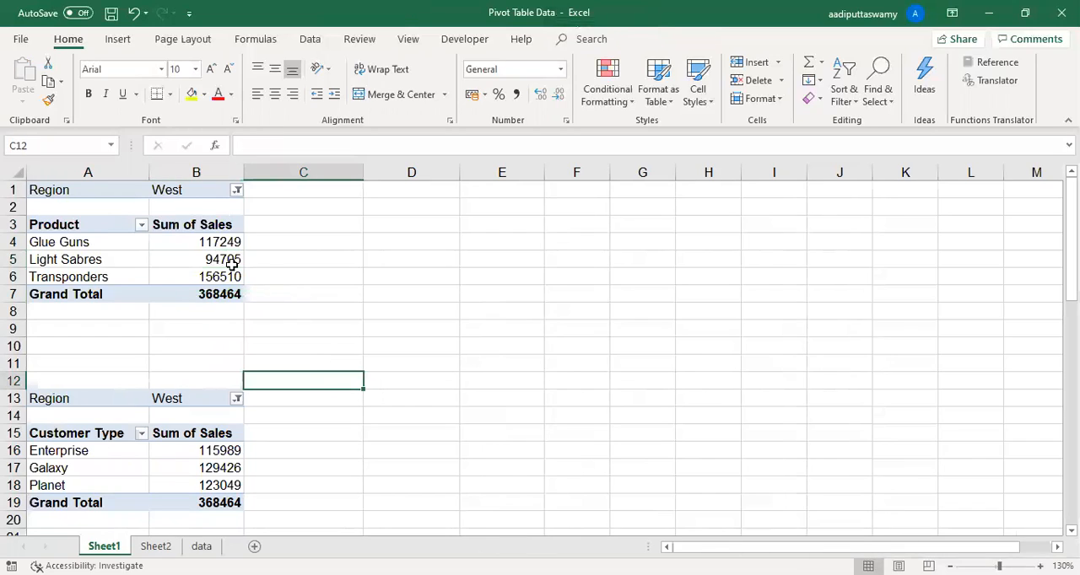
- Insert a Region slicer for the product PivotTable and place it beside the tables, resized to about 4 cm high by 5.8 cm wide
left_click(213, 245)
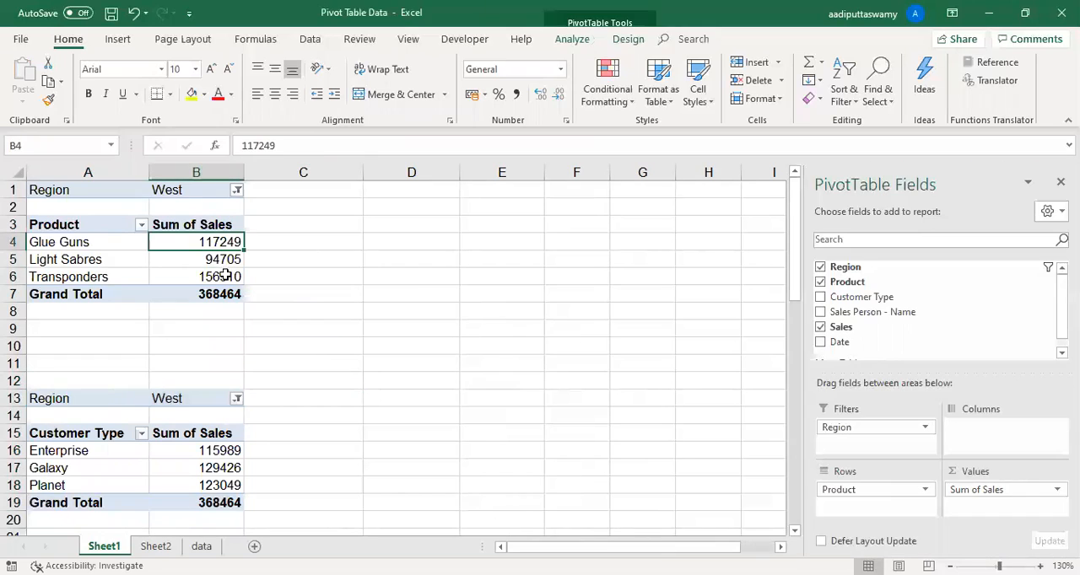
left_click(572, 39)
left_click(434, 64)
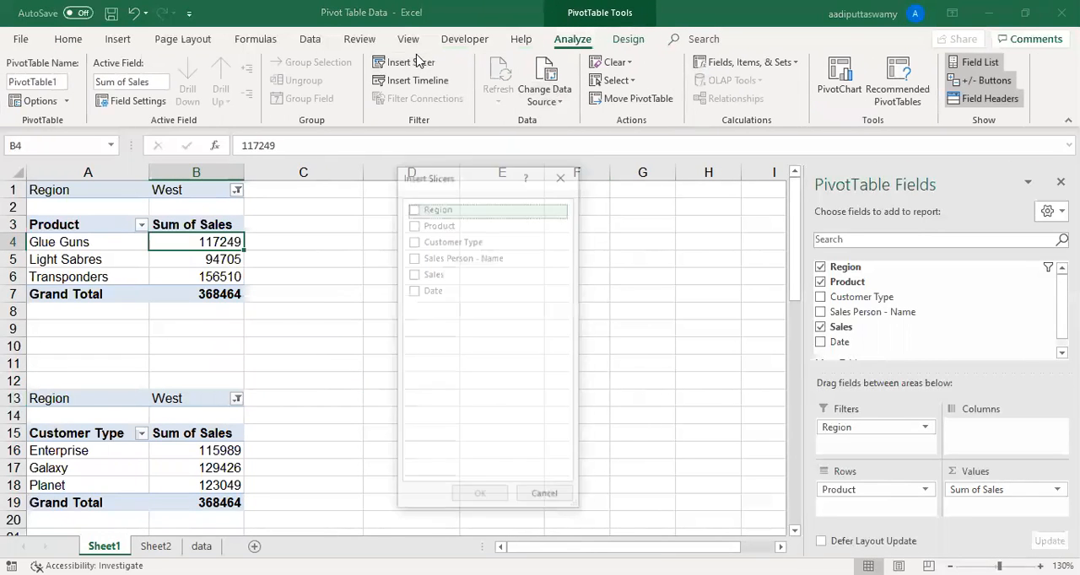
left_click(412, 208)
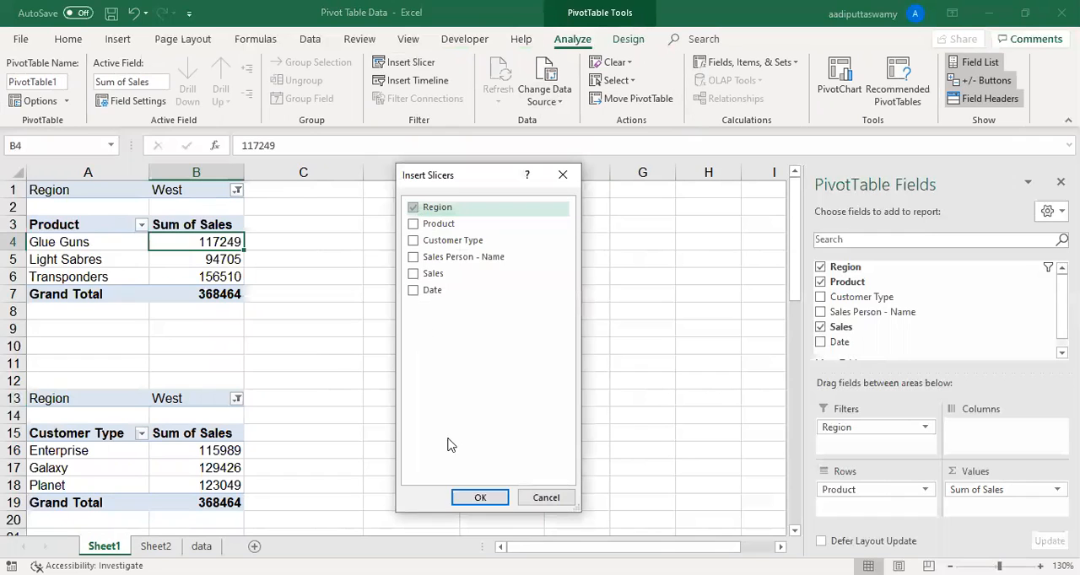
left_click(480, 498)
left_click_drag(346, 237, 547, 210)
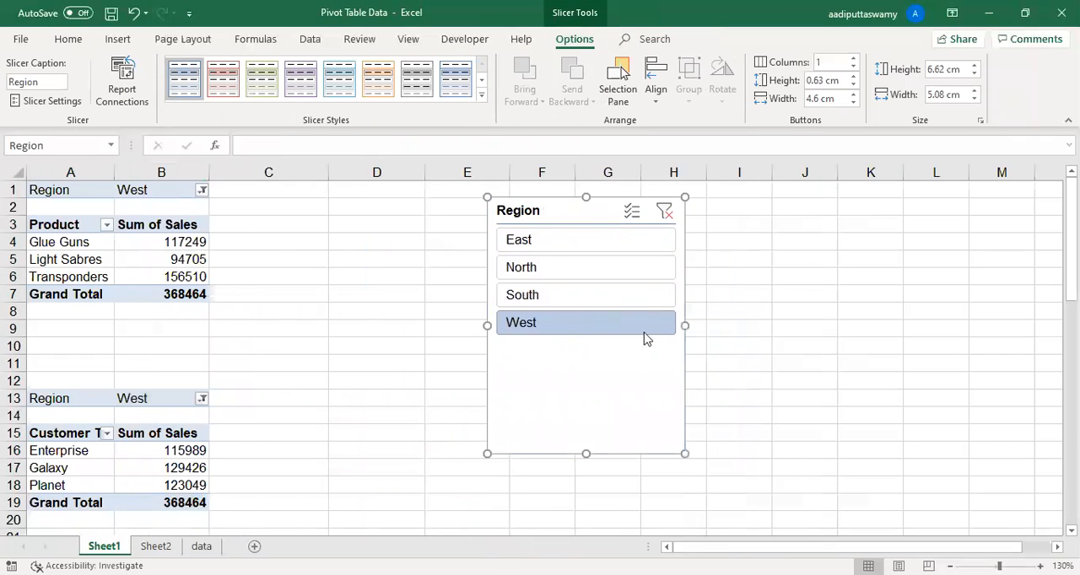
left_click_drag(684, 457, 712, 353)
- Cycle the Region slicer through East, North, South and West, then repeat North, South and West
left_click(565, 243)
left_click(566, 267)
left_click(559, 294)
left_click(551, 323)
left_click(545, 268)
left_click(540, 296)
left_click(540, 323)
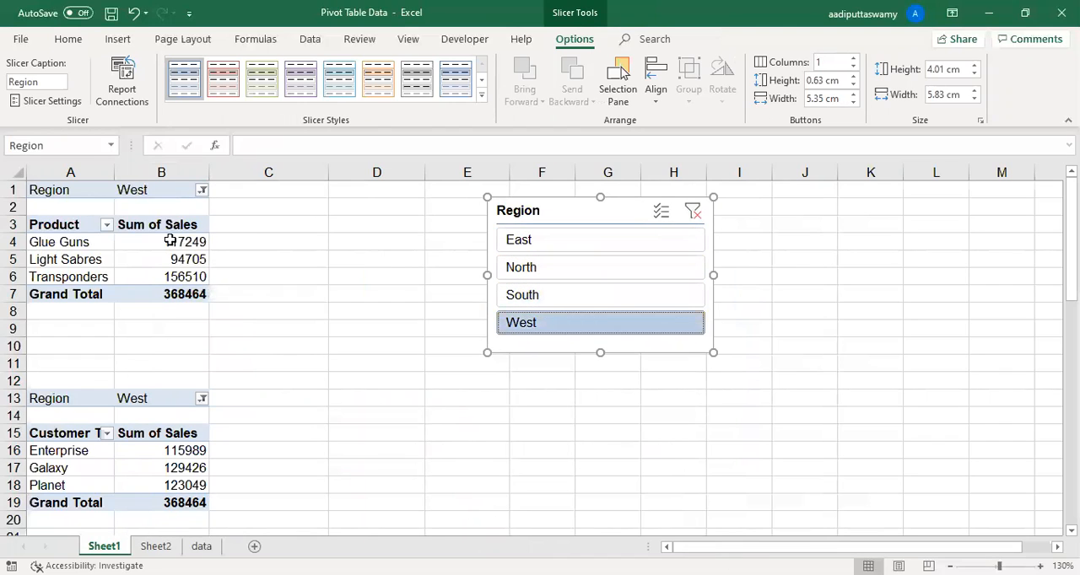
- Switch the Region slicer to East and North, move it closer to the PivotTables, and set it back to East
left_click(515, 239)
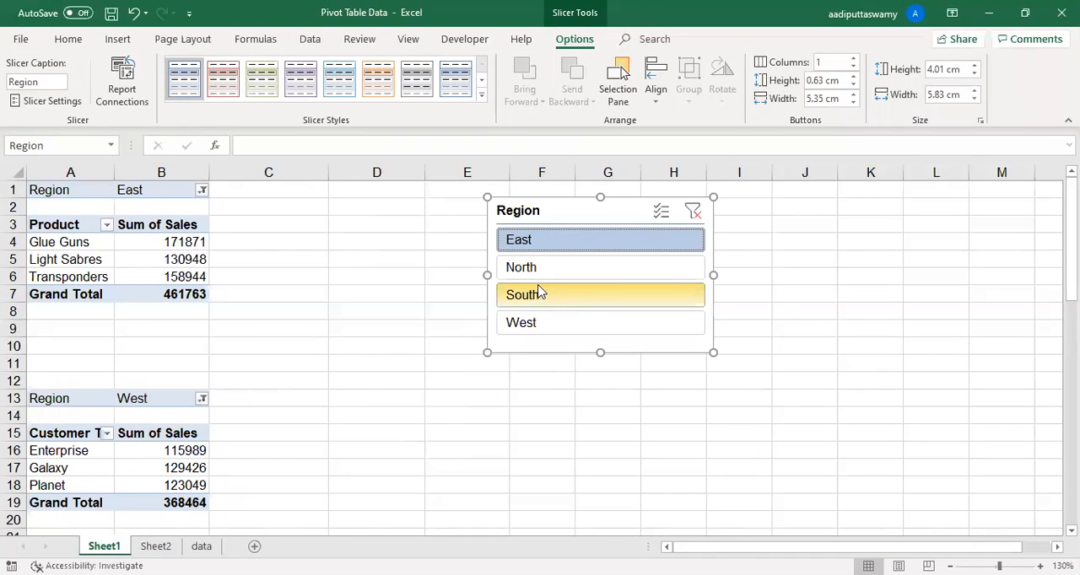
left_click(543, 268)
left_click_drag(557, 211, 509, 215)
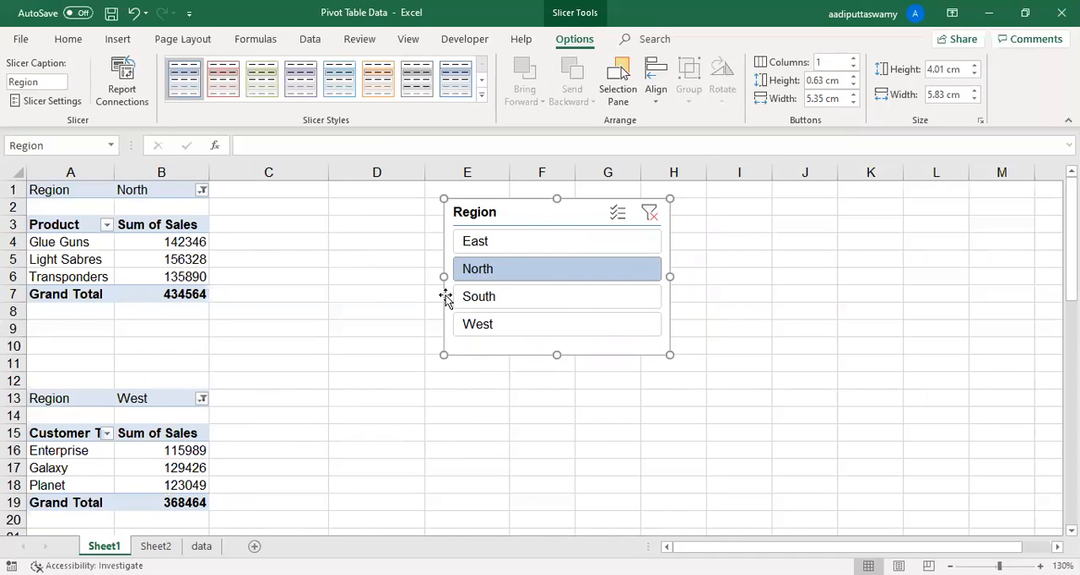
left_click(494, 242)
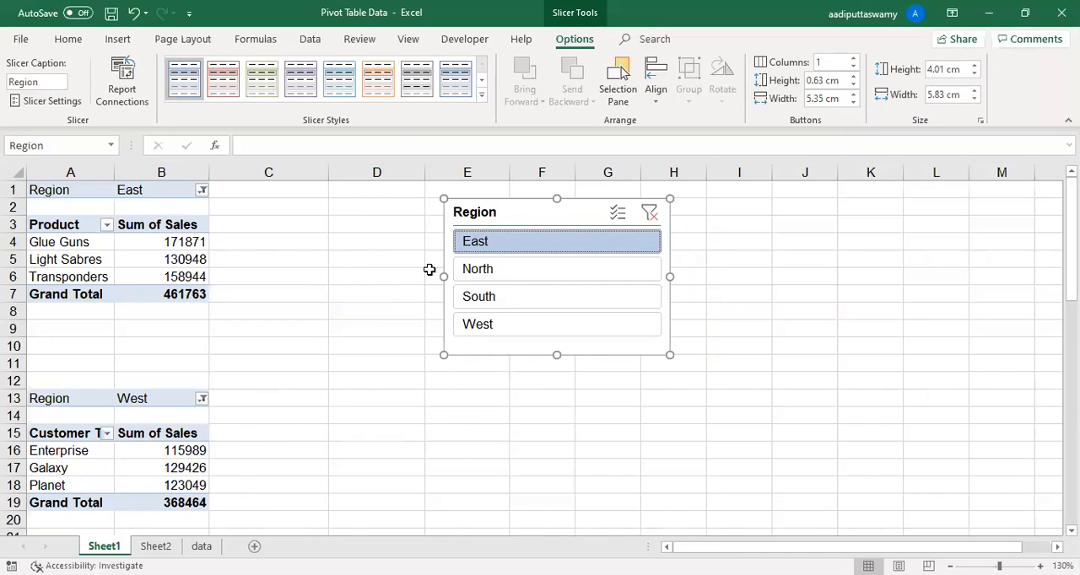
- Move the Region slicer closer to the PivotTables, with its edge near the start of column D
left_click_drag(521, 214, 360, 219)
left_click(363, 213)
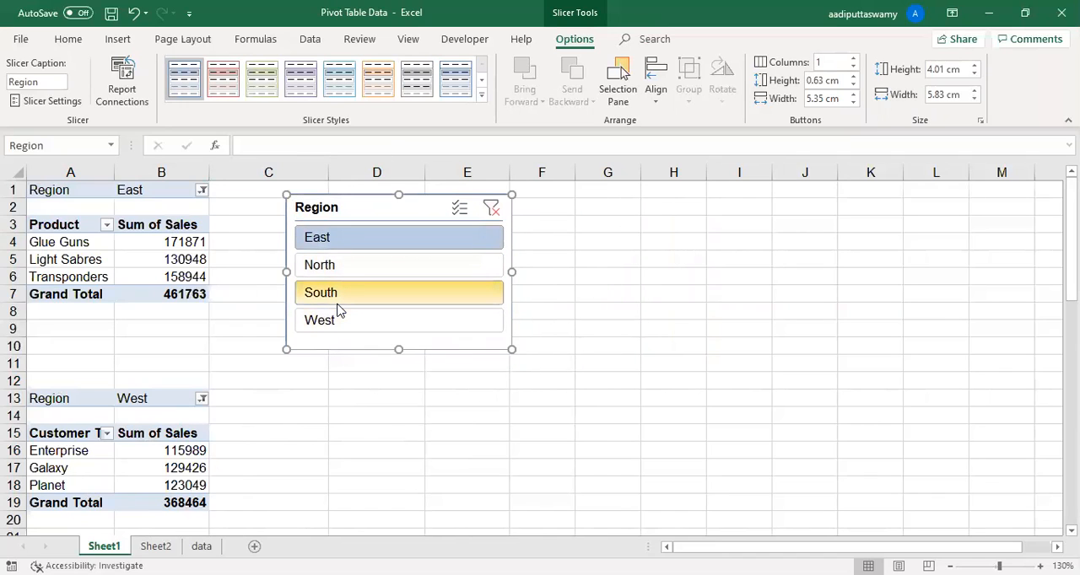
left_click_drag(391, 217, 484, 214)
left_click(184, 242)
left_click(442, 210)
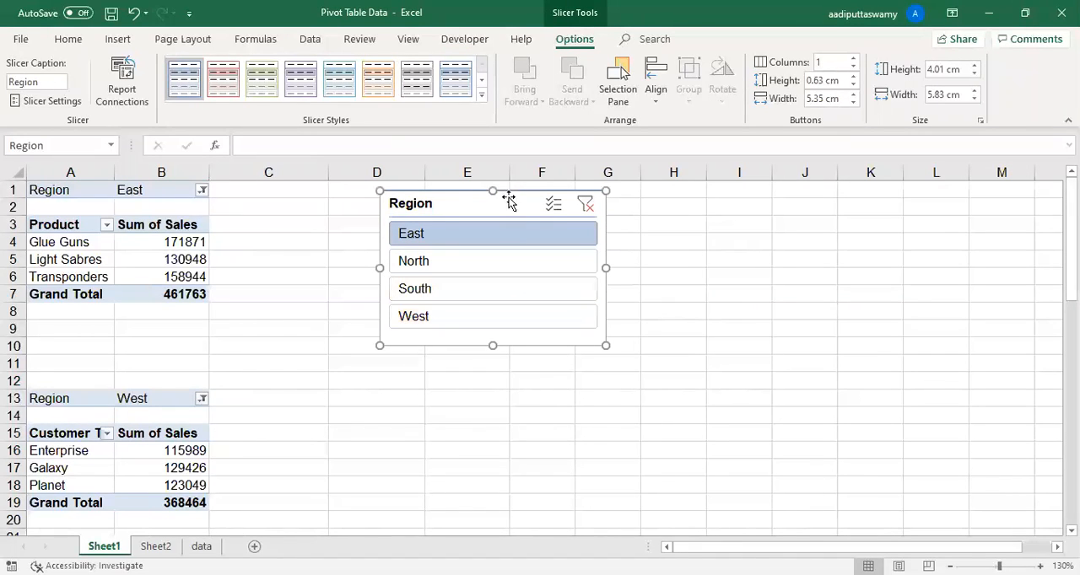
- Connect the Region slicer to PivotTable2 as well as PivotTable1 through its report connections
right_click(442, 207)
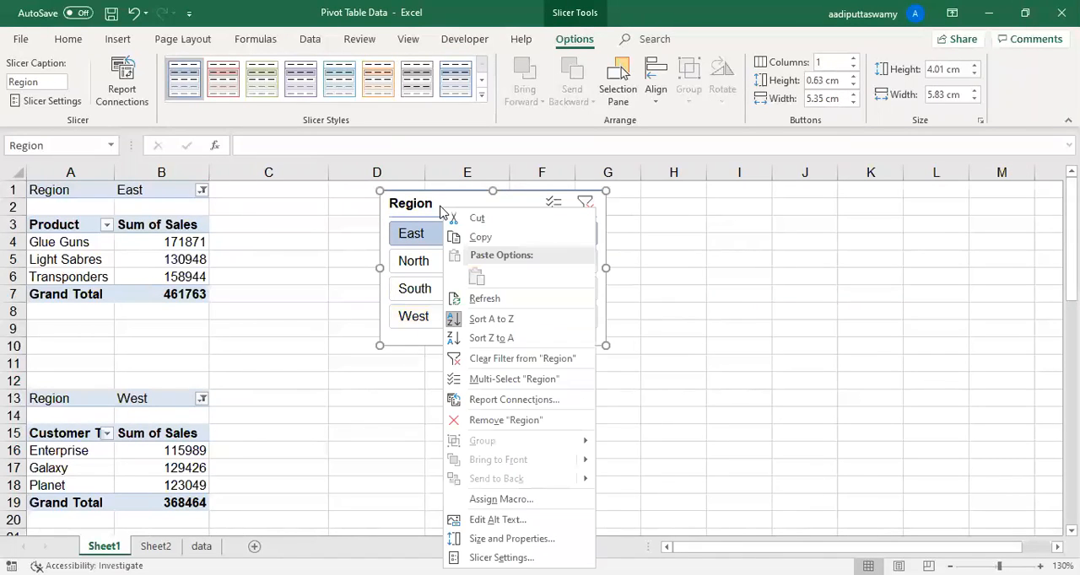
left_click(127, 101)
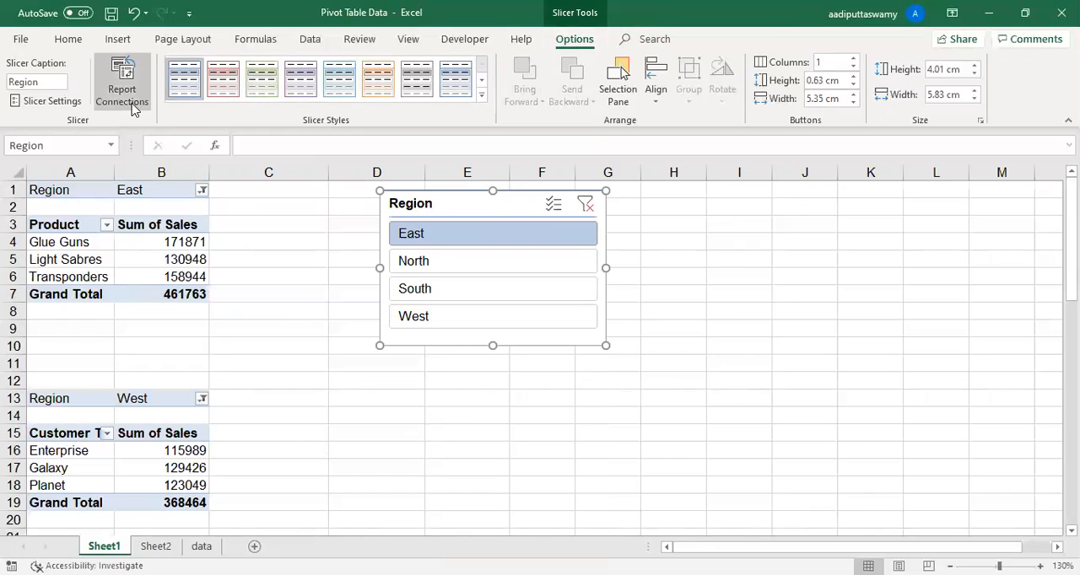
right_click(459, 200)
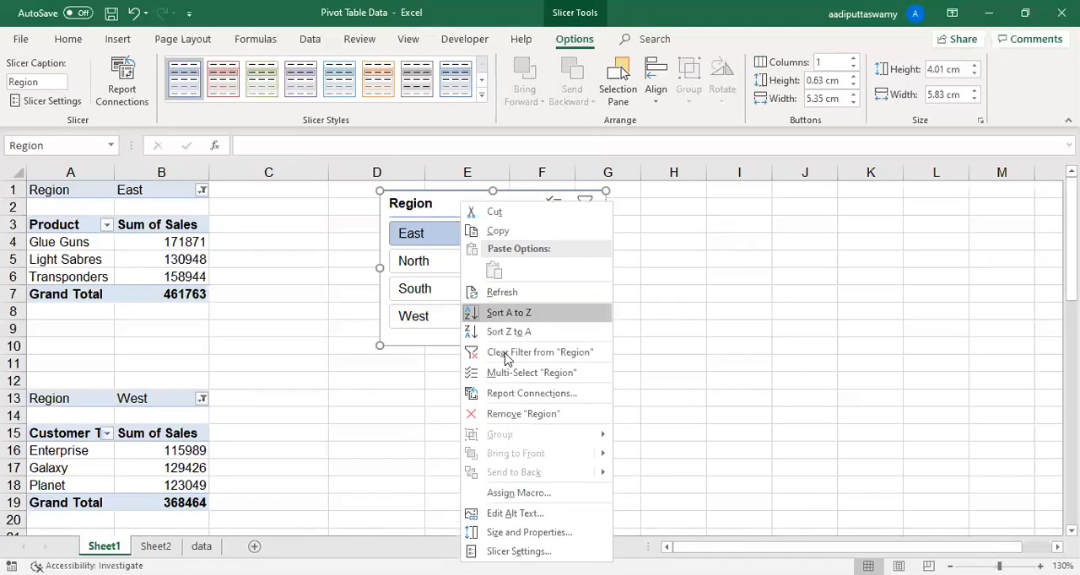
left_click(524, 394)
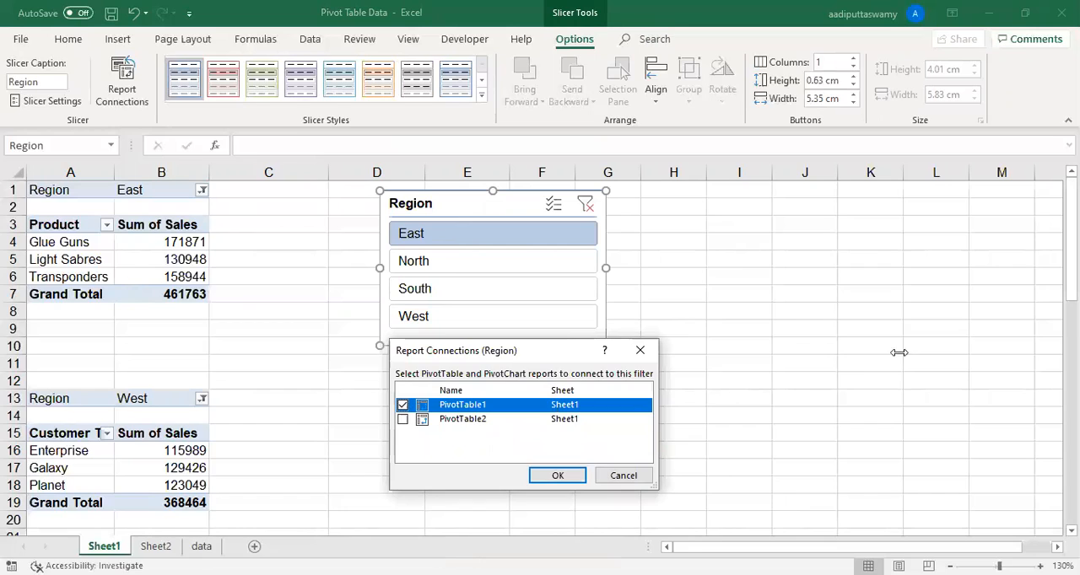
left_click_drag(506, 350, 743, 232)
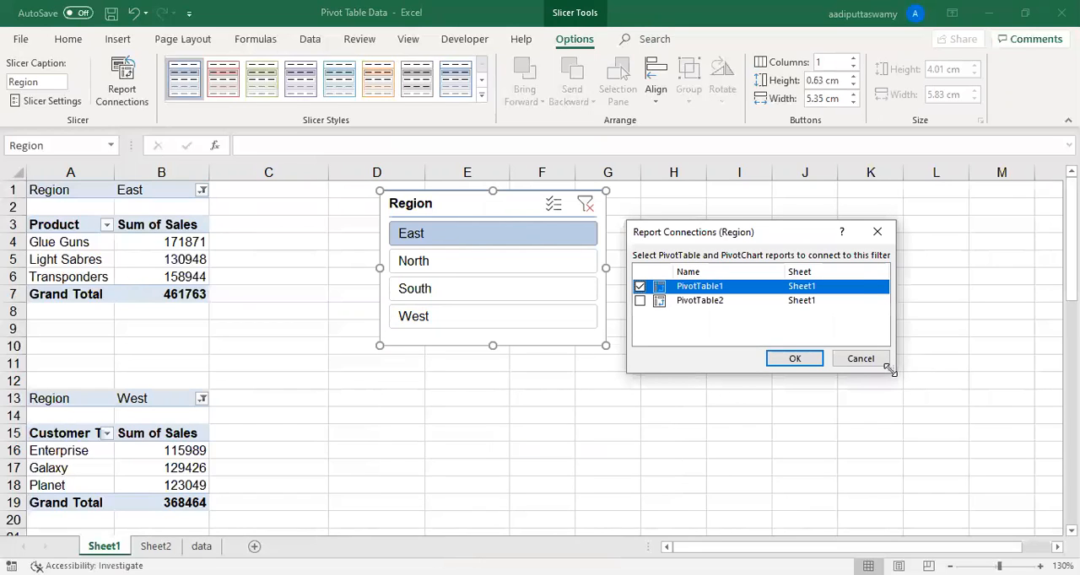
left_click_drag(890, 369, 1000, 471)
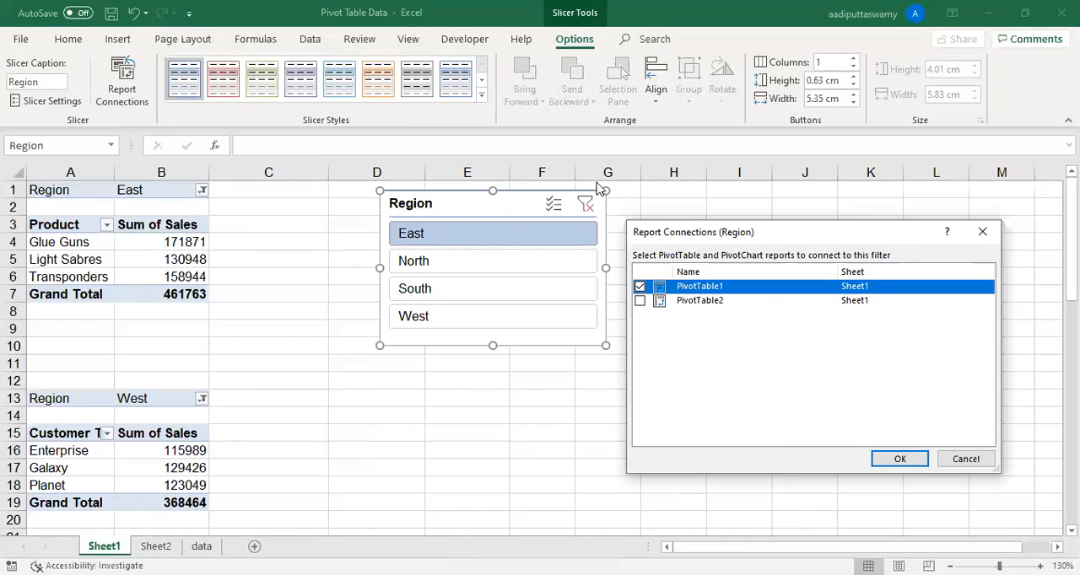
left_click(639, 300)
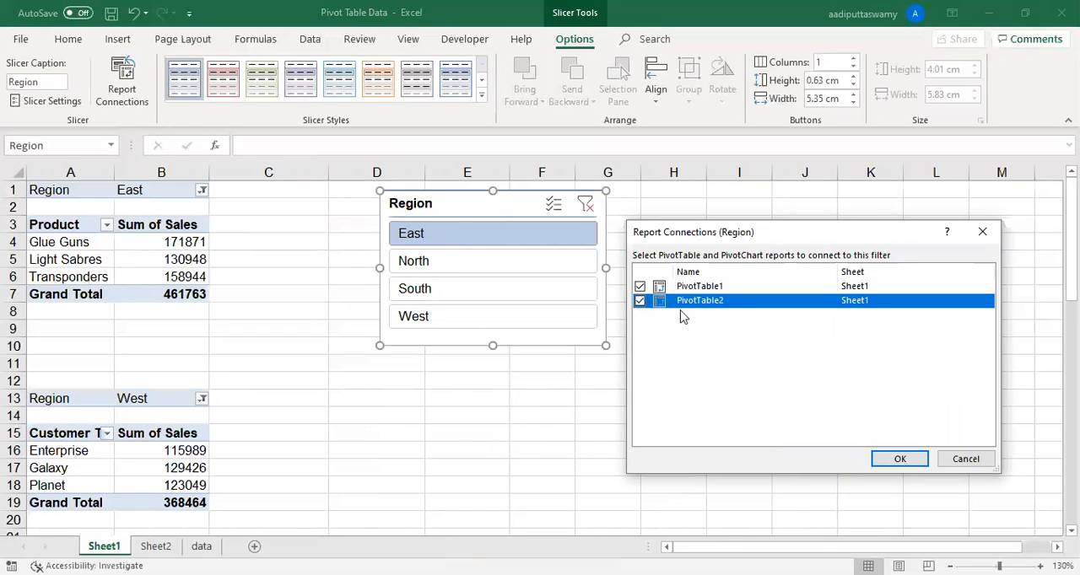
left_click(901, 459)
- Test the connected Region slicer on both PivotTables with North, South, West and East, then repeat North, South and West
left_click(458, 264)
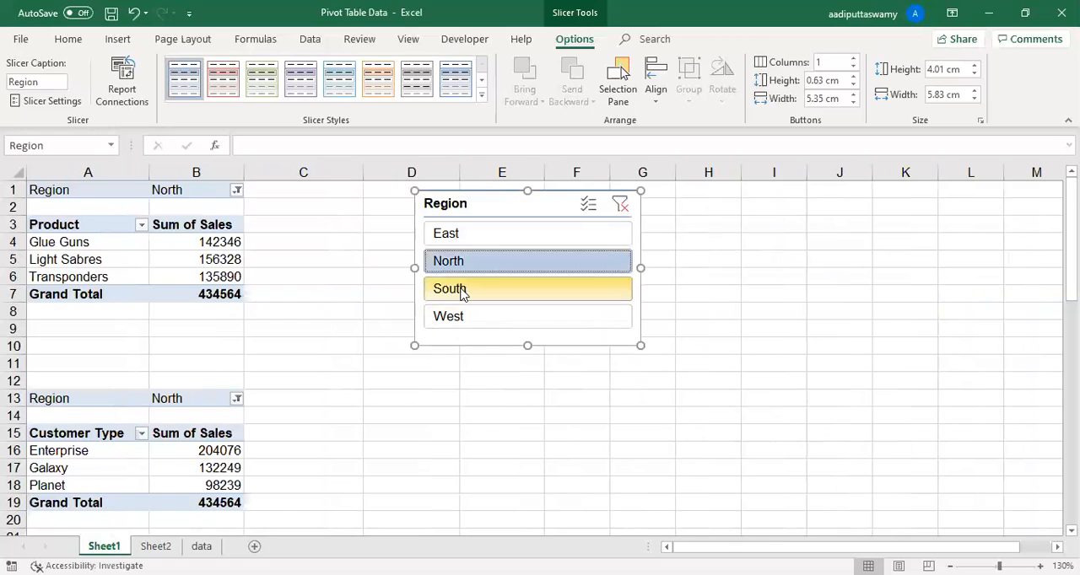
left_click(463, 290)
left_click(469, 315)
left_click(461, 236)
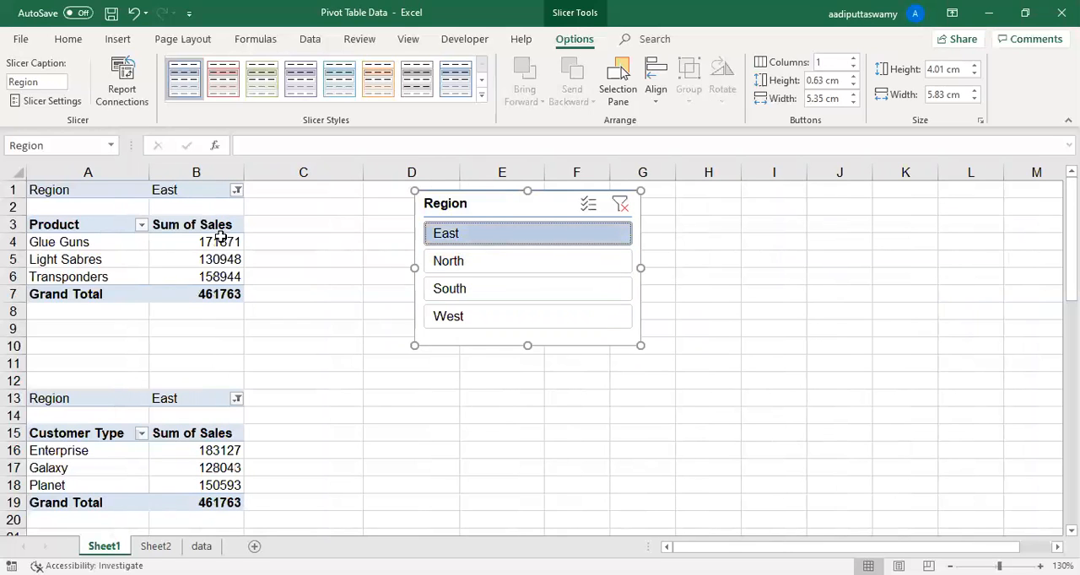
left_click(450, 262)
left_click(448, 290)
left_click(457, 318)
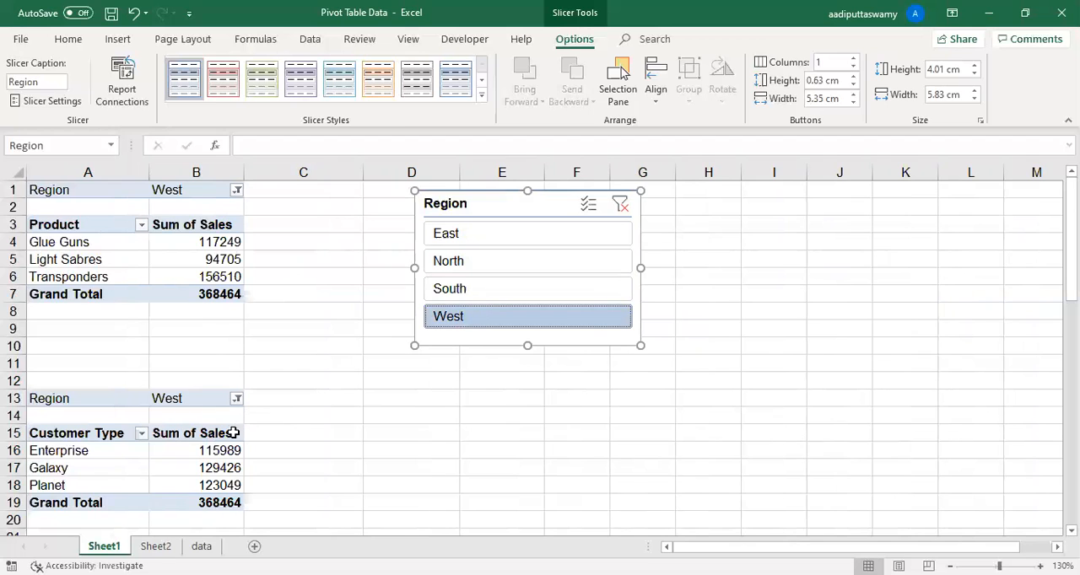
- Compare both Region filters, move the slicer closer to the PivotTables, and switch it through East, North and South
left_click(83, 195)
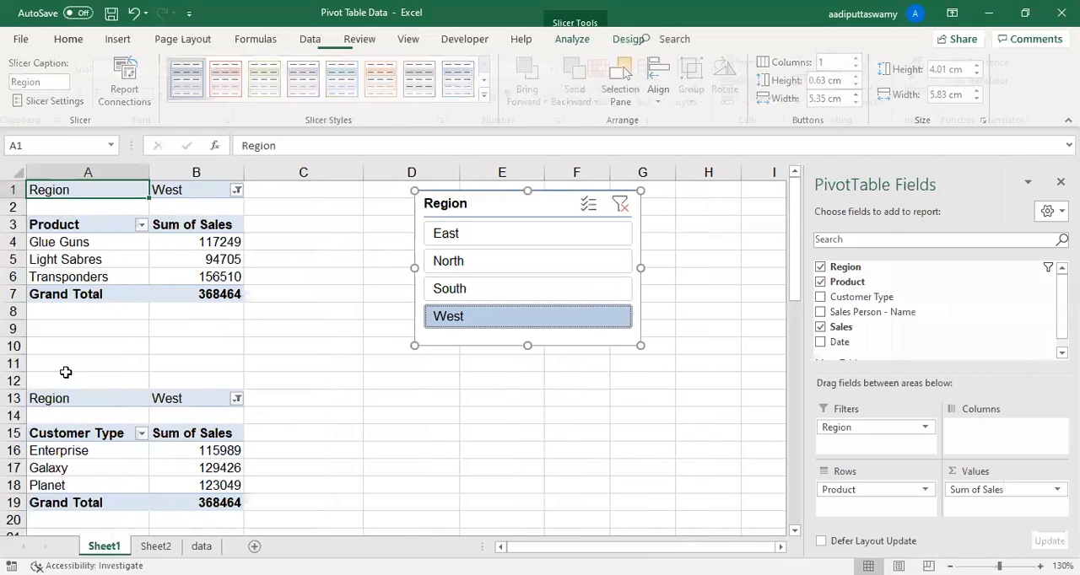
left_click(64, 400)
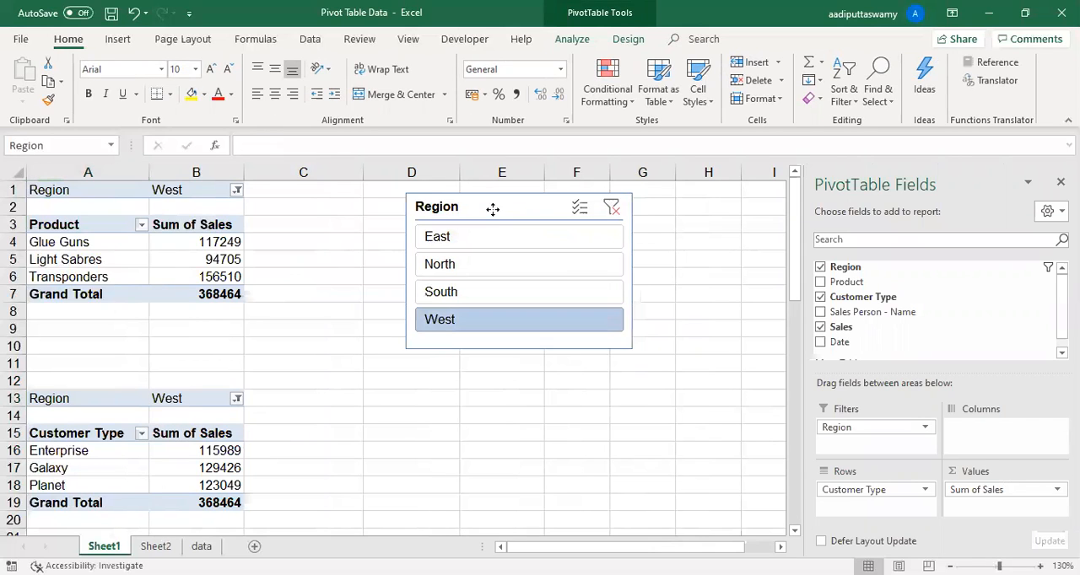
left_click_drag(492, 210, 426, 214)
left_click(411, 240)
left_click(411, 265)
left_click(411, 293)
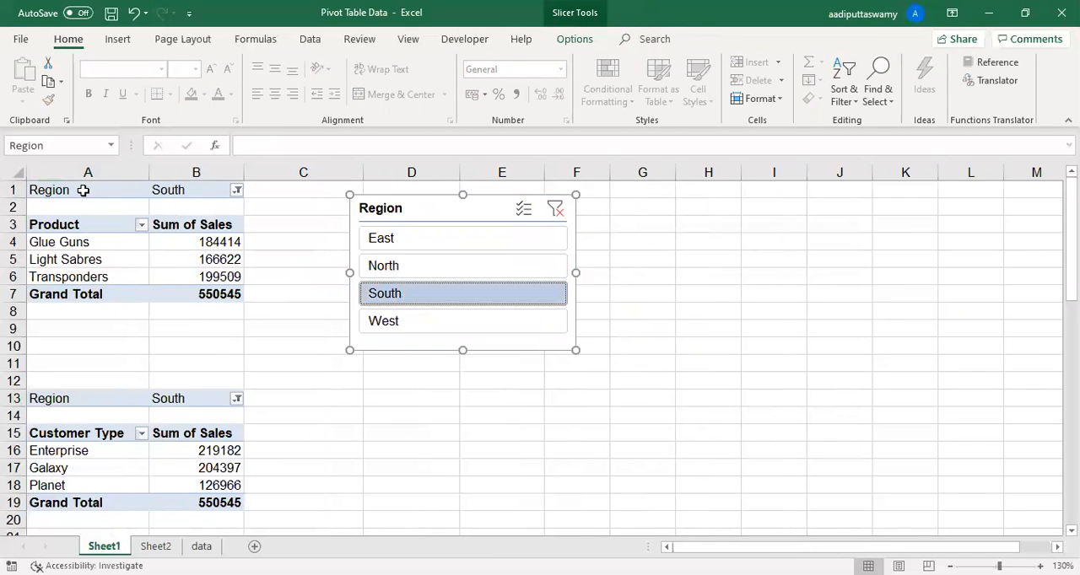
- Remove the Region field from the report filters of both the customer type and product PivotTables
left_click(82, 191)
left_click(88, 395)
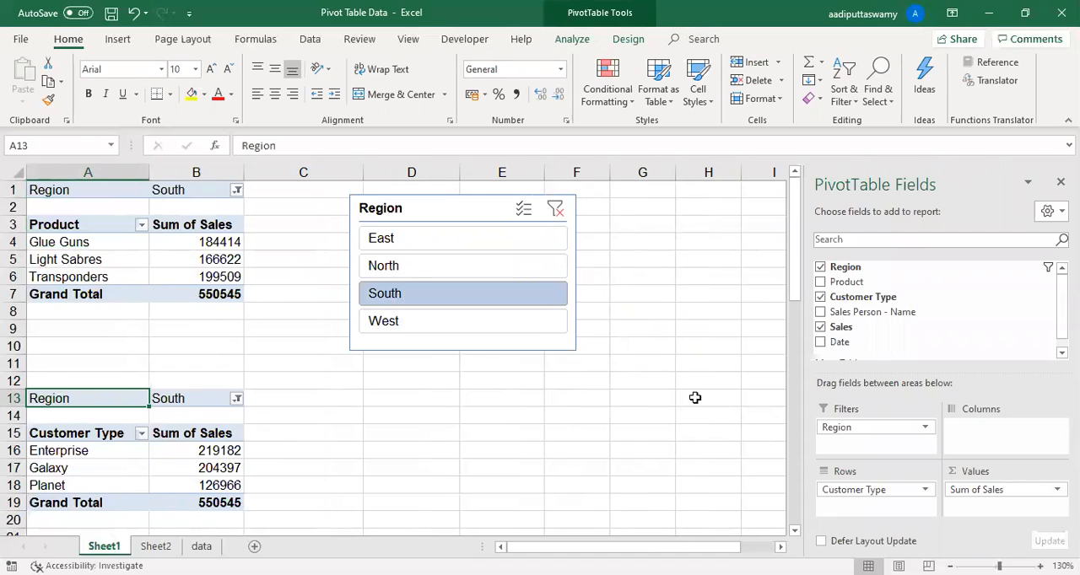
left_click_drag(846, 427, 754, 462)
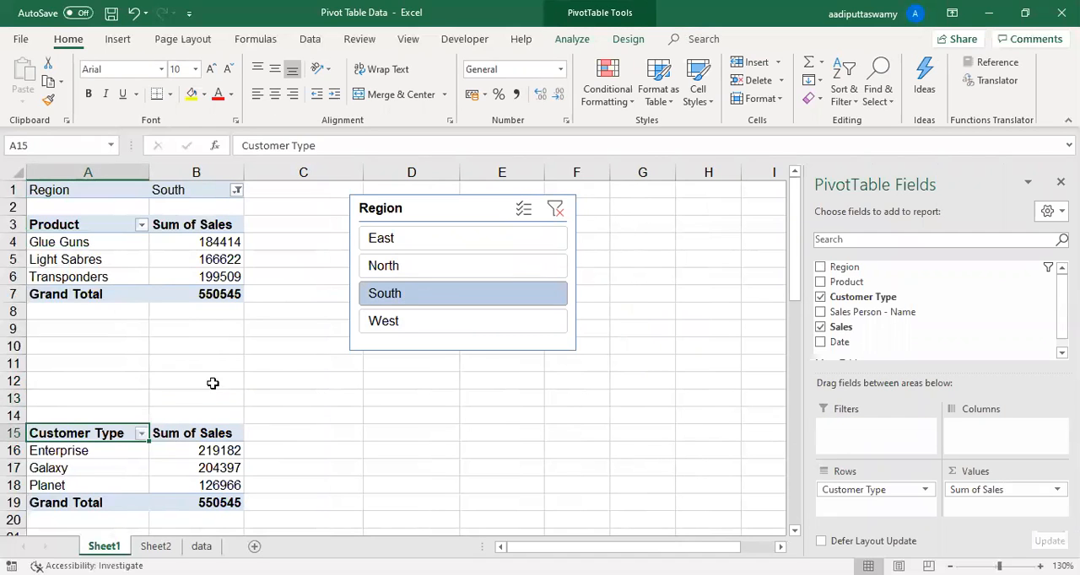
left_click(173, 190)
left_click_drag(860, 428, 405, 407)
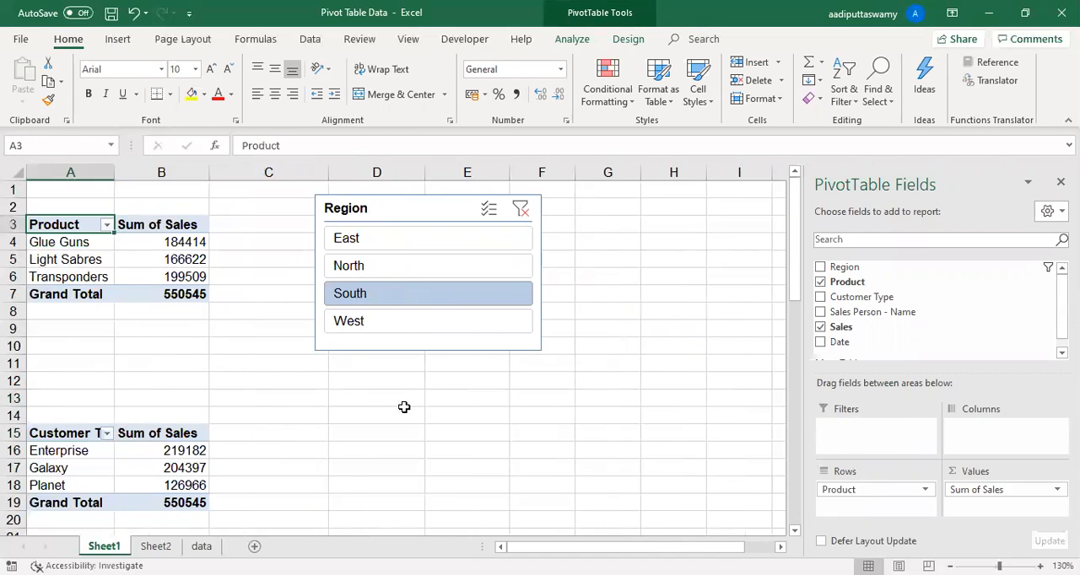
- Switch the Region slicer through East, South, West and North, then East and South, ending on West
left_click(385, 240)
left_click(393, 294)
left_click(395, 321)
left_click(398, 265)
left_click(397, 238)
left_click(393, 293)
left_click(394, 322)
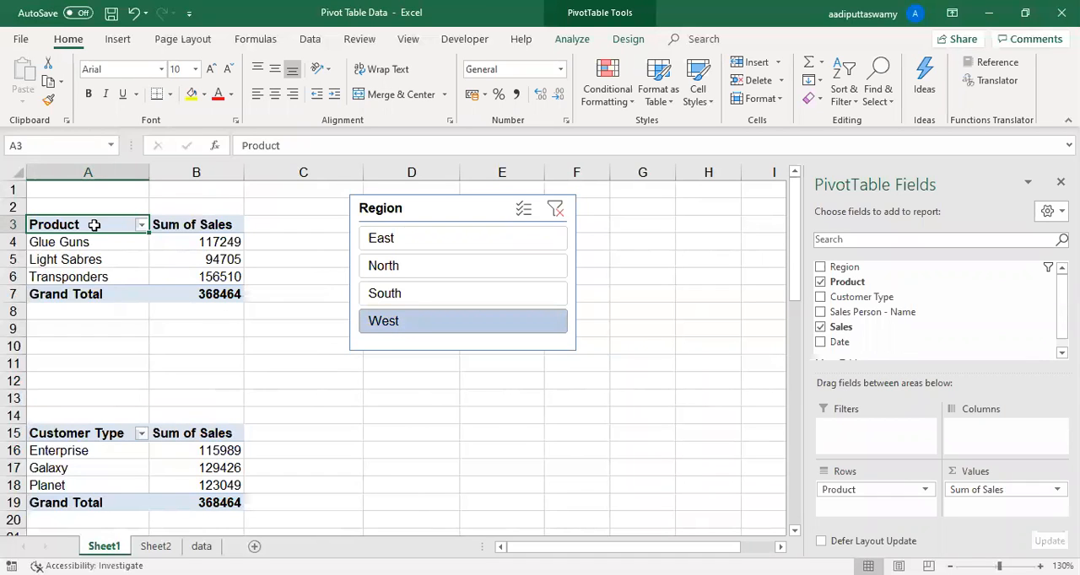
- Insert a Clustered Column PivotChart based on the product PivotTable in A3:B7
left_click_drag(91, 223, 188, 293)
left_click(116, 42)
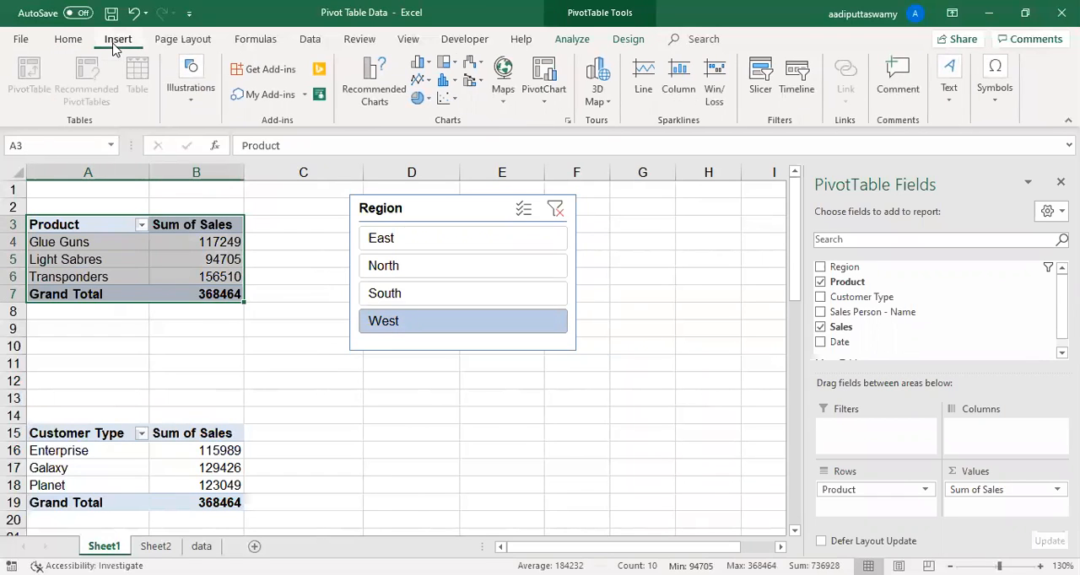
left_click(541, 104)
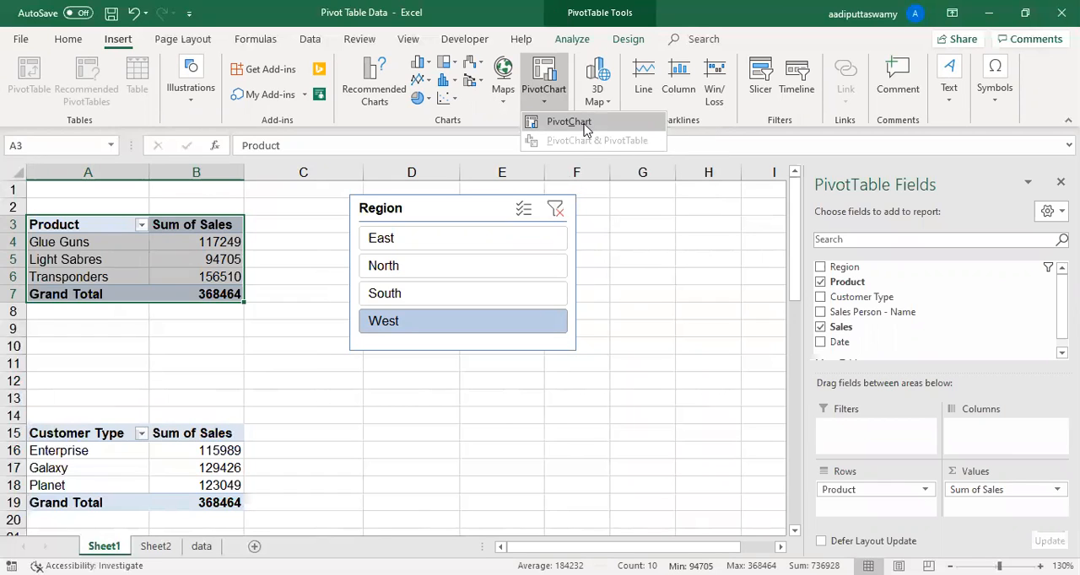
left_click(587, 129)
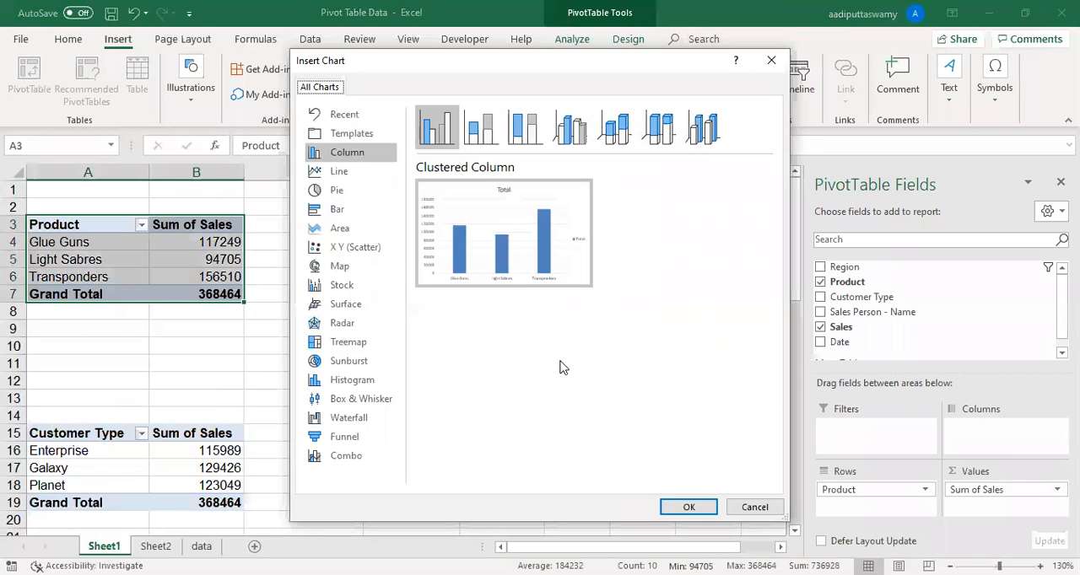
left_click(687, 507)
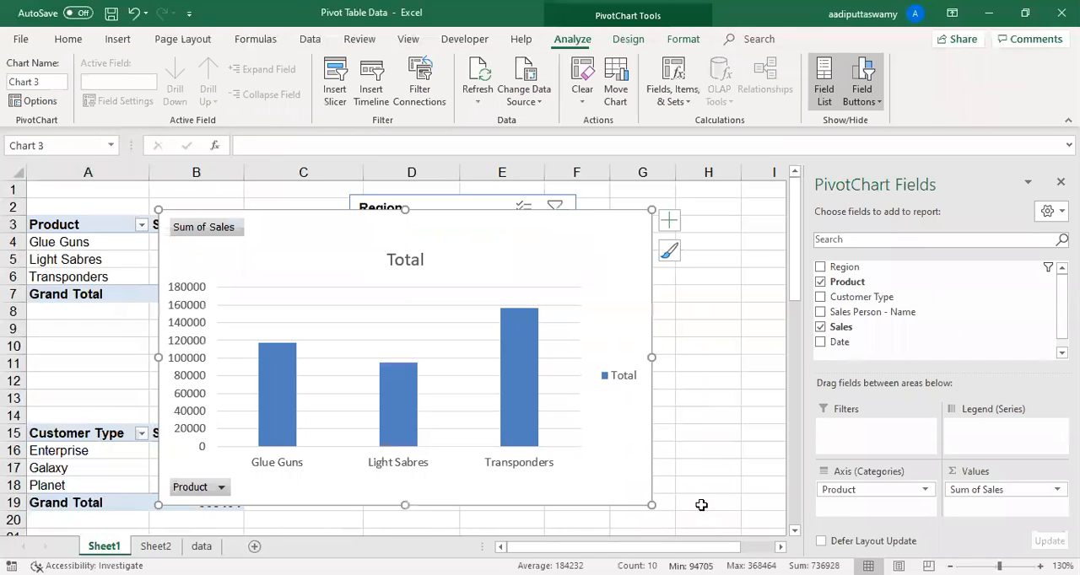
- Shrink the product chart, place it over the product PivotTable from cell A1, and move the Region slicer out to columns J–M
left_click_drag(654, 504, 573, 422)
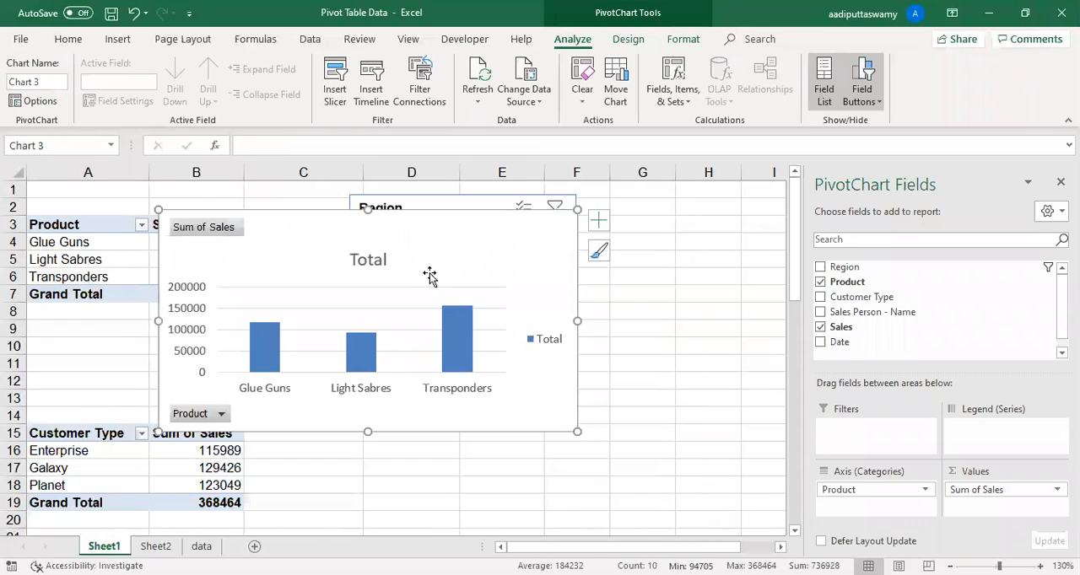
left_click_drag(448, 214, 164, 178)
left_click_drag(485, 209, 689, 194)
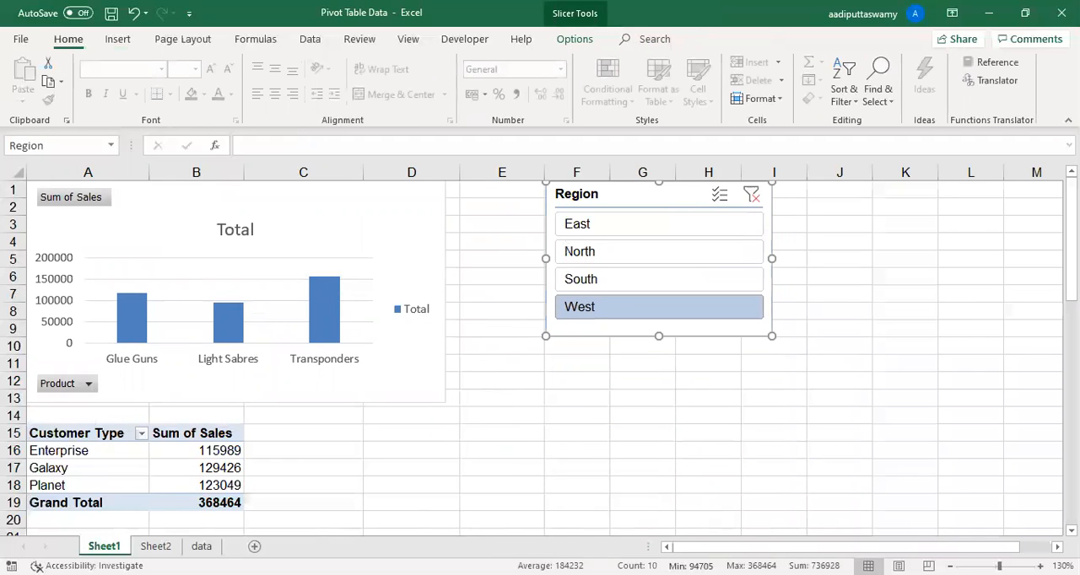
left_click_drag(671, 228, 882, 205)
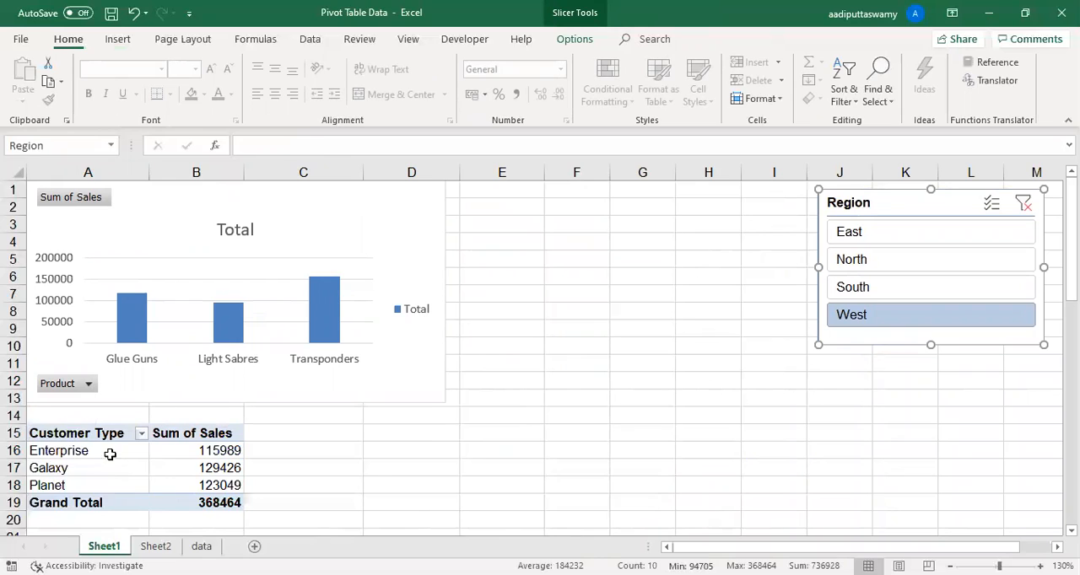
- Insert a clustered column chart based on the customer type PivotTable in A15:B19
left_click_drag(84, 433, 236, 502)
left_click(117, 41)
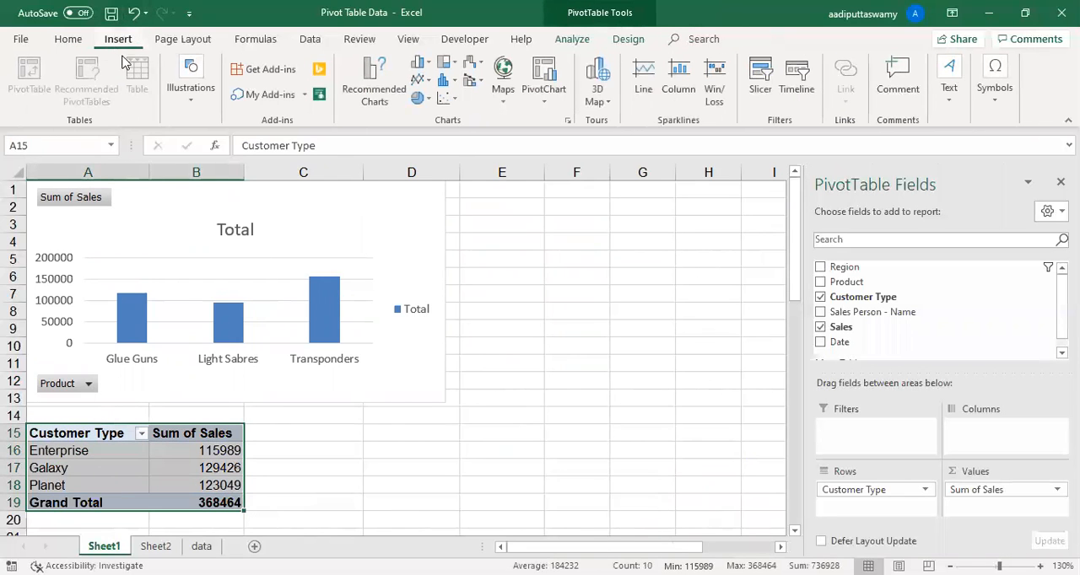
left_click(429, 67)
left_click(428, 112)
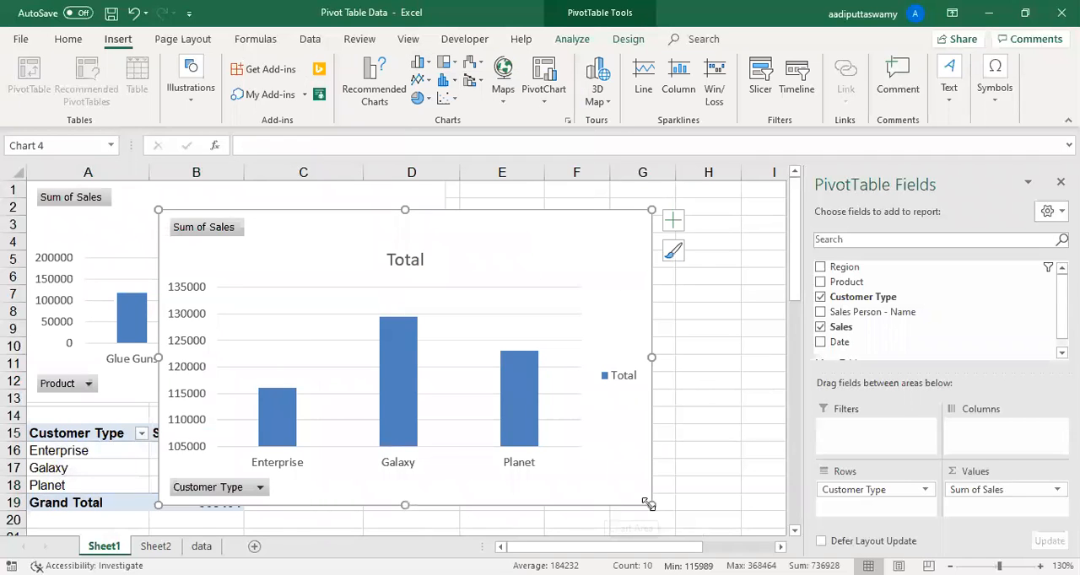
- Place the customer type chart directly below the product chart over its PivotTable, resized to match the product chart's width
left_click_drag(287, 219, 585, 198)
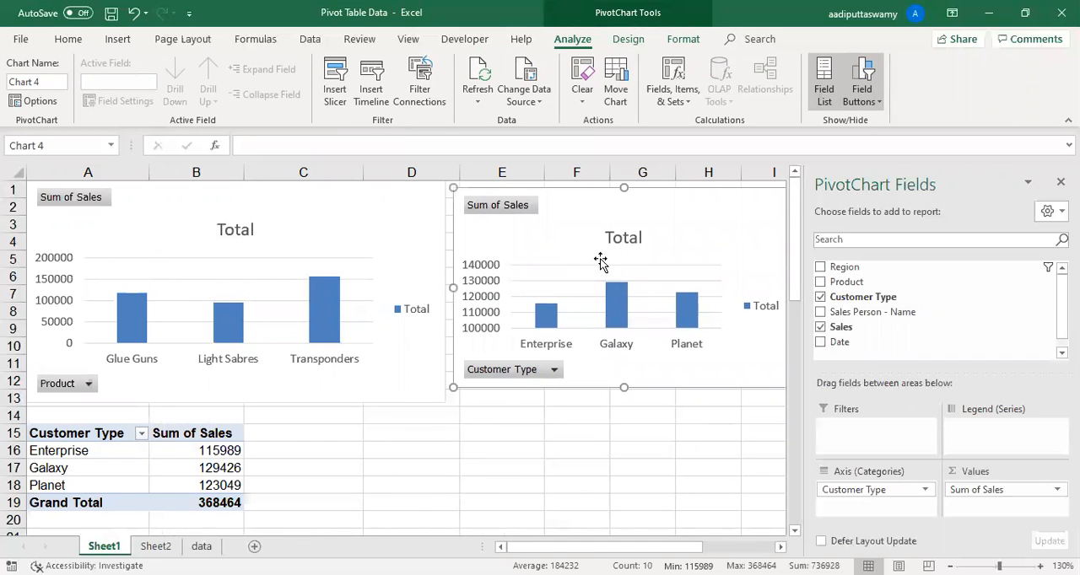
scroll(601, 261, "down", 3)
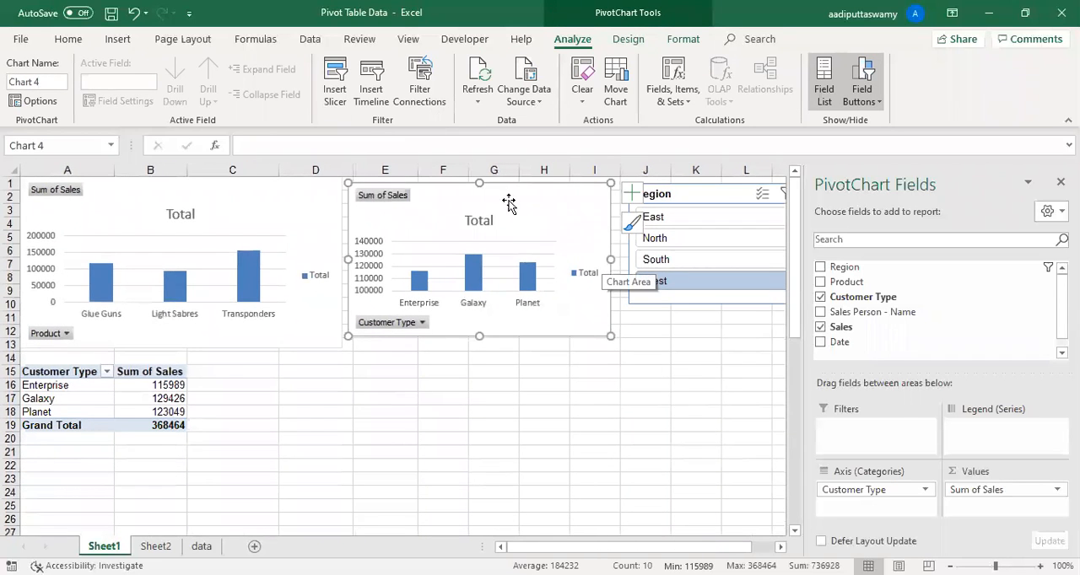
left_click_drag(515, 202, 186, 371)
left_click_drag(289, 510, 341, 519)
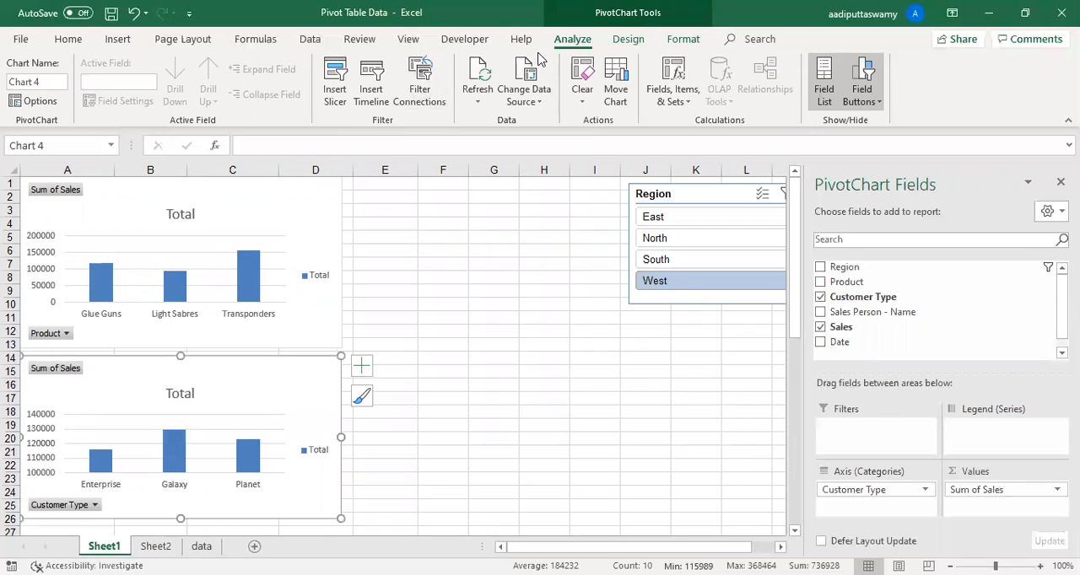
- Hide the gridlines on Sheet1
left_click(409, 42)
left_click(506, 385)
left_click(182, 94)
left_click(451, 293)
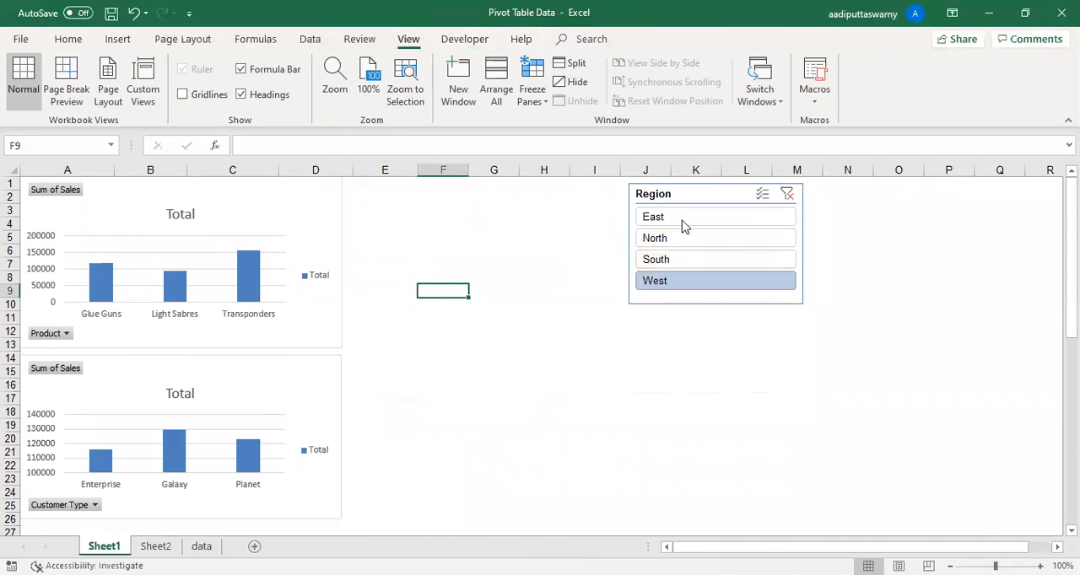
- Move the Region slicer beside the product chart and switch it through East, North, South and West, ending on North
left_click_drag(671, 193, 410, 200)
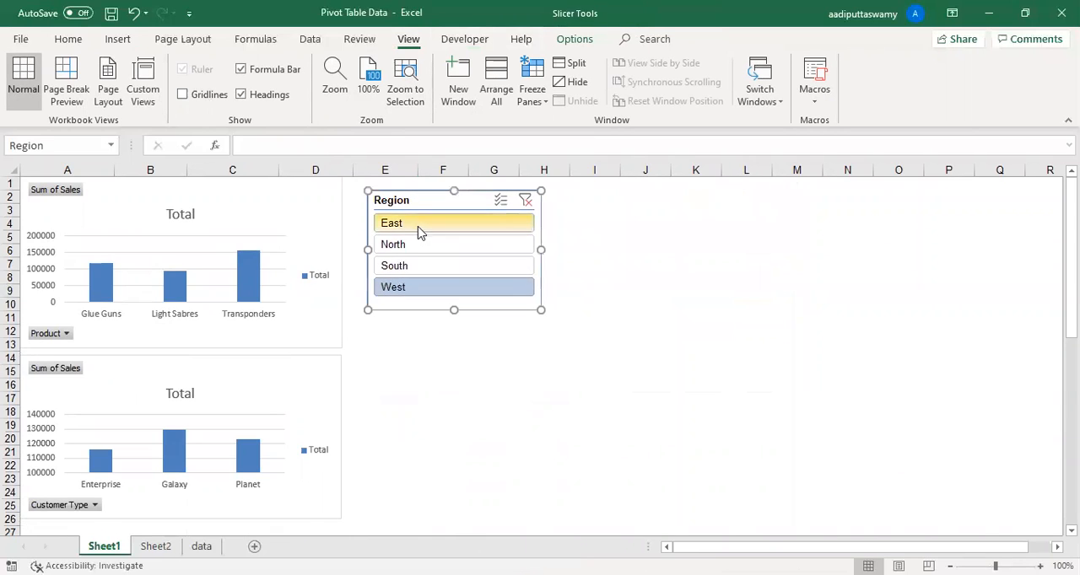
left_click(417, 230)
left_click(422, 245)
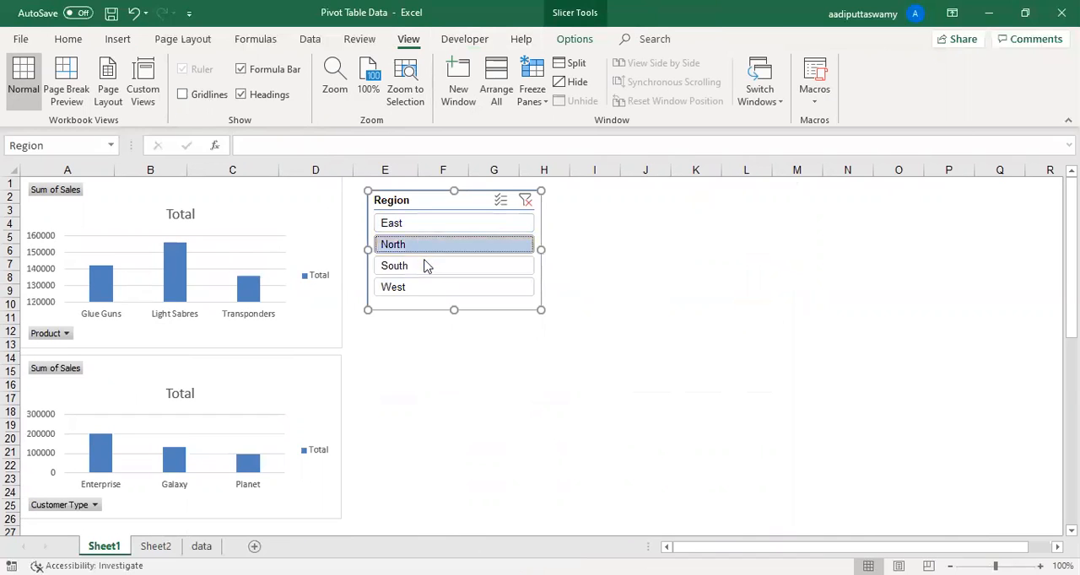
left_click(425, 265)
left_click(432, 290)
left_click(432, 246)
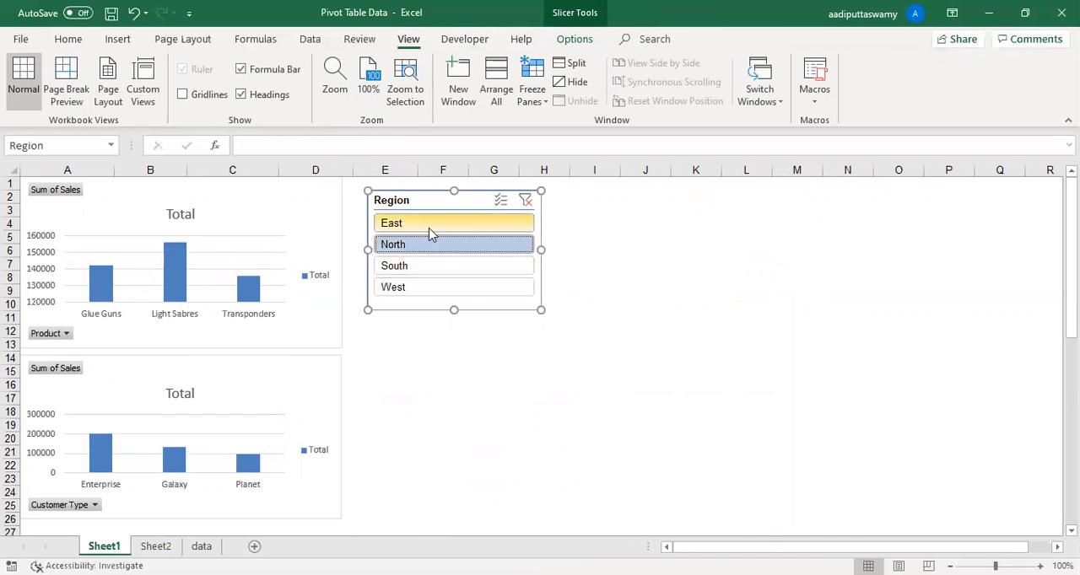
- Switch the Region slicer to South and finally to West to filter both charts
left_click(433, 267)
left_click(438, 288)
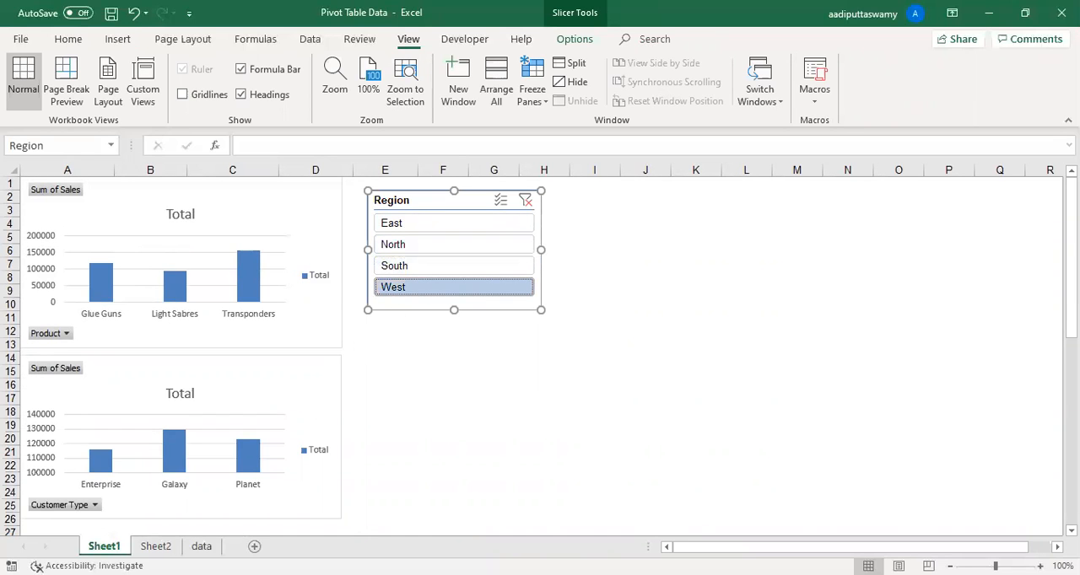
- On the data sheet, copy the last block of East records, rows 3410 to 3457, across columns A to F
left_click(201, 545)
left_click(91, 363)
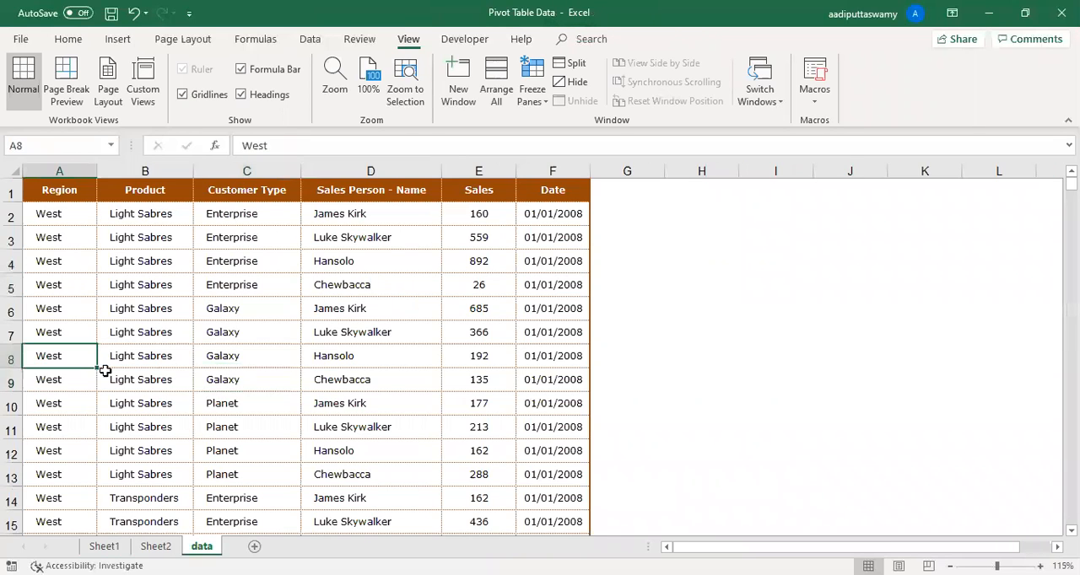
key("ctrl+Down")
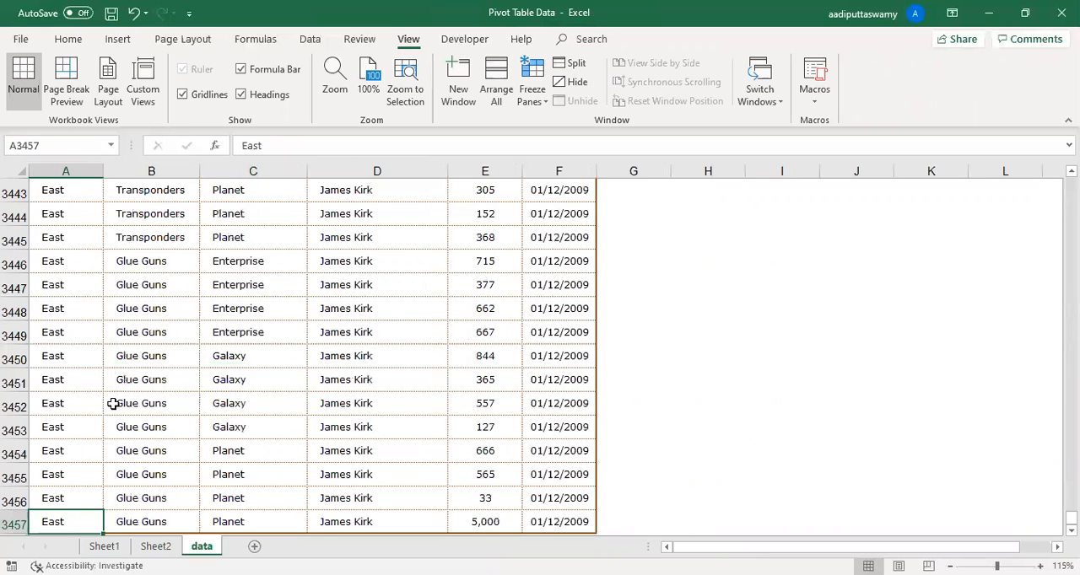
key("shift+Up")
key("shift+Up")
key("shift+Up")
key("shift+Up")
key("shift+Up")
key("shift+Up")
key("shift+Up")
key("shift+Up")
key("shift+Up")
key("shift+Up")
key("shift+Up")
key("shift+Up")
key("shift+Up")
key("shift+Up")
key("shift+Up")
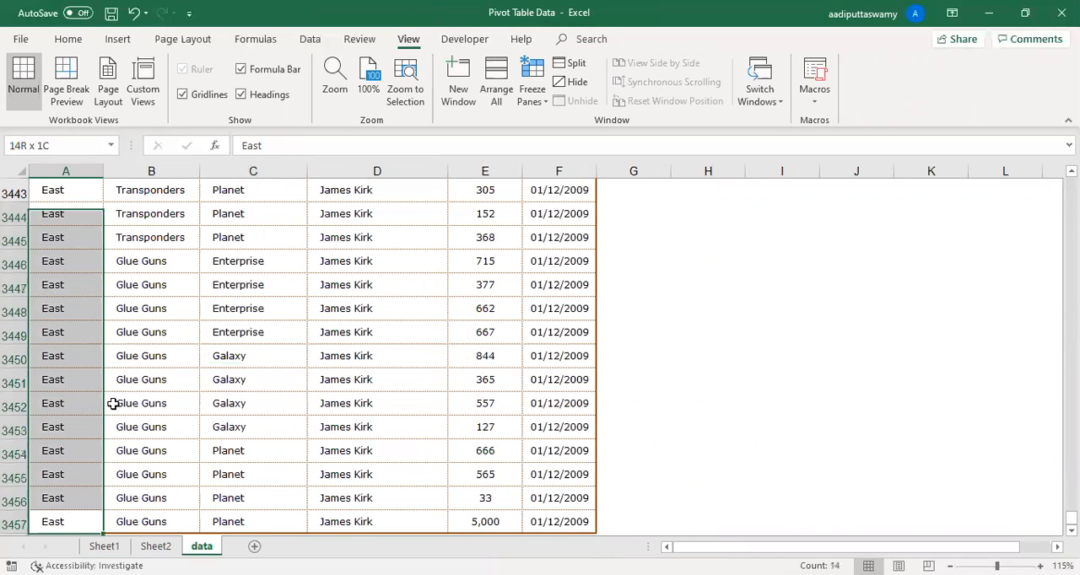
key("shift+Up")
key("shift+Up")
key("shift+Up")
key("shift+Up")
key("shift+Up")
key("shift+Up")
key("shift+Up")
key("shift+Up")
key("shift+Up")
key("shift+Up")
key("shift+Up")
key("shift+Up")
key("shift+Up")
key("shift+Up")
key("shift+Up")
key("shift+Up")
key("shift+Up")
key("shift+Up")
key("shift+Up")
key("shift+Up")
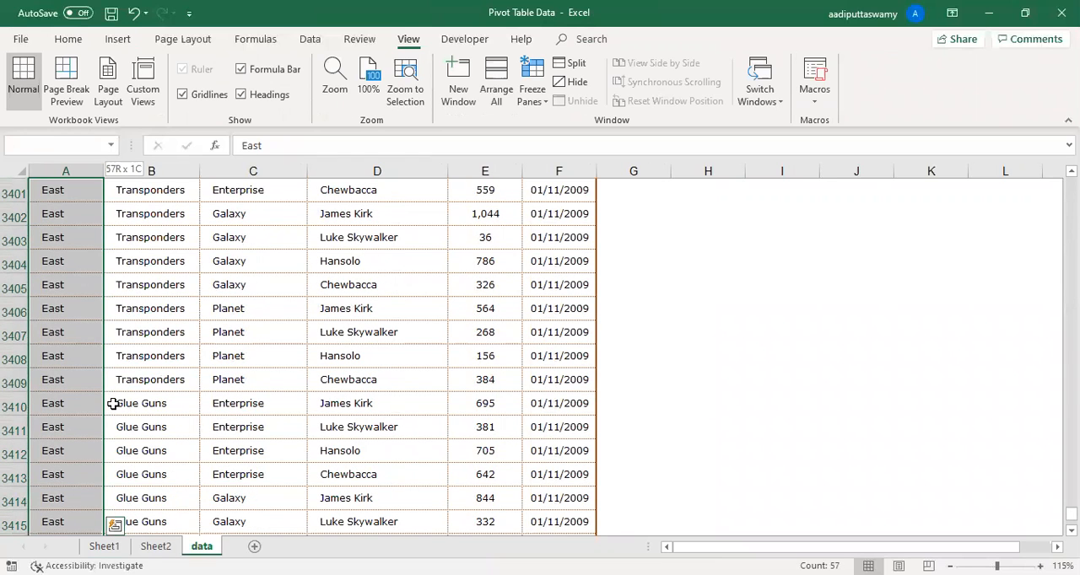
key("ctrl+shift+Right")
key("ctrl+c")
- Paste the copied records directly below the last data row, starting in A3458
key("ctrl+Down")
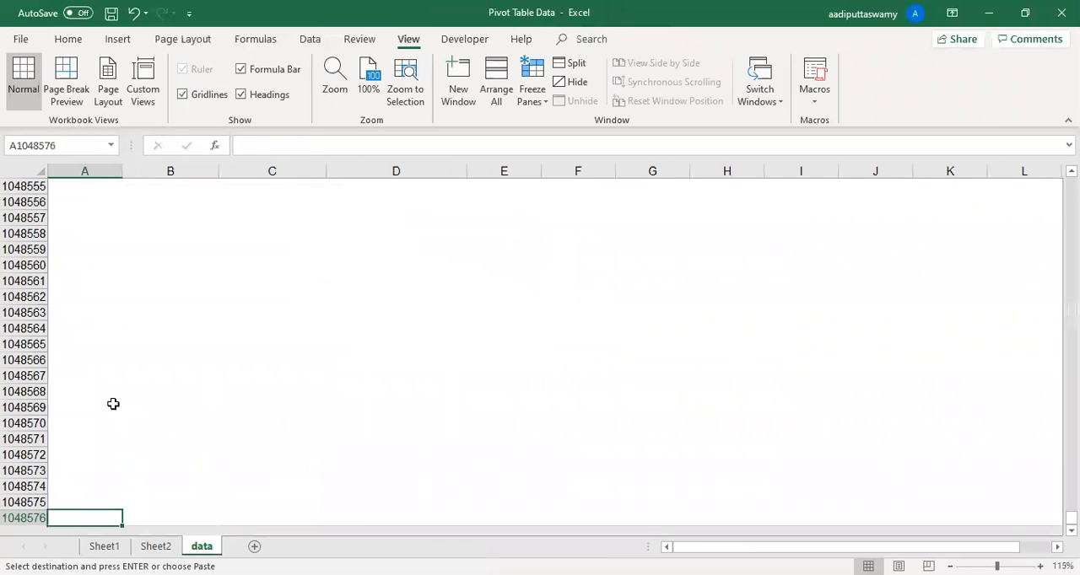
key("ctrl+Up")
key("Down")
key("ctrl+v")
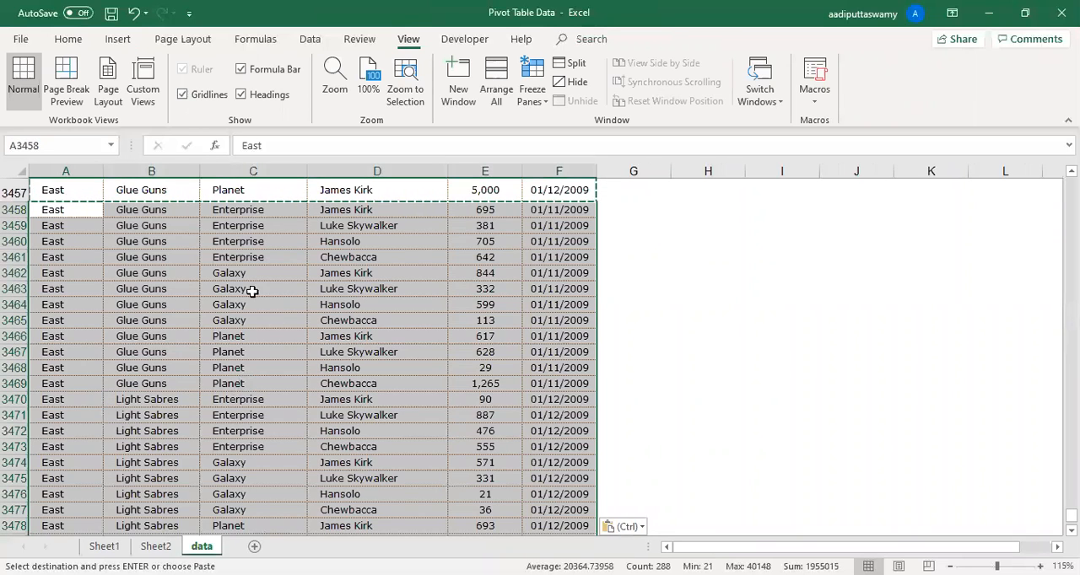
- Set the region of the pasted records to North East in A3458 and fill it down through A3505
double_click(65, 209)
type("North")
key("Return")
key("Up")
key("ctrl+shift+Down")
key("ctrl+d")
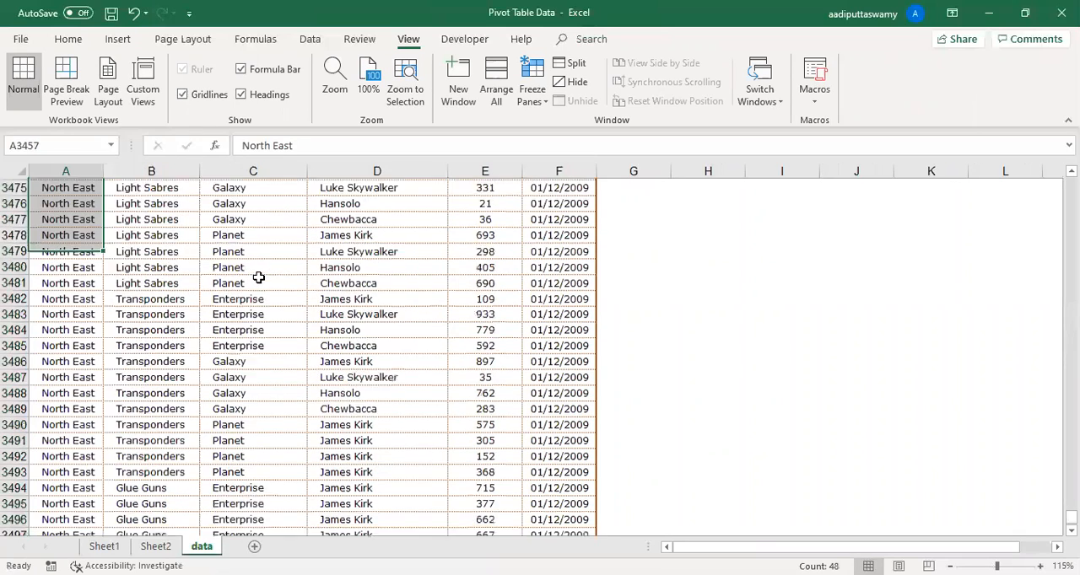
key("Up")
key("Down")
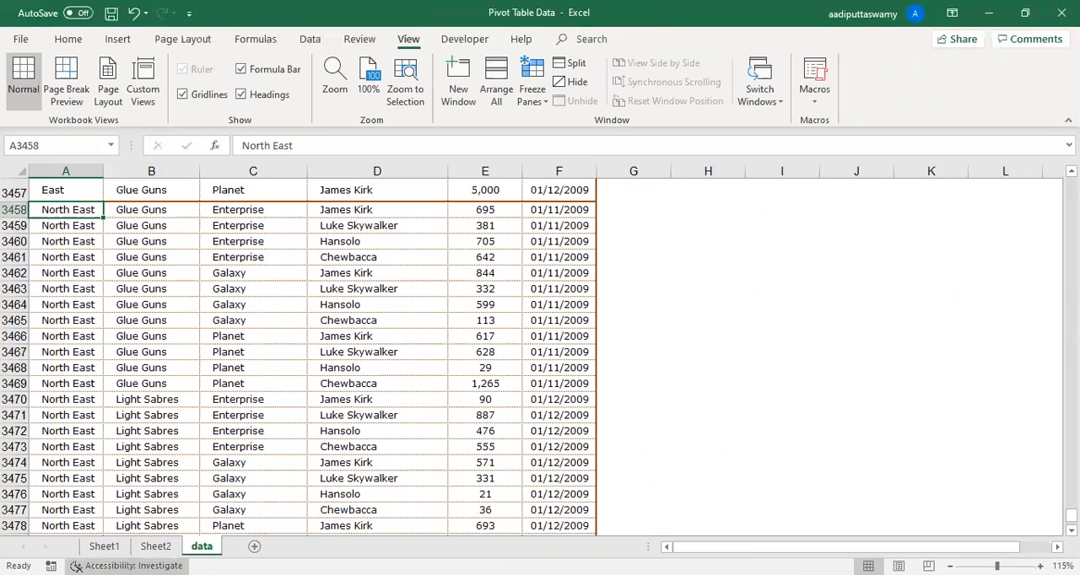
- Delete the product chart and the customer type chart from Sheet1
left_click(104, 546)
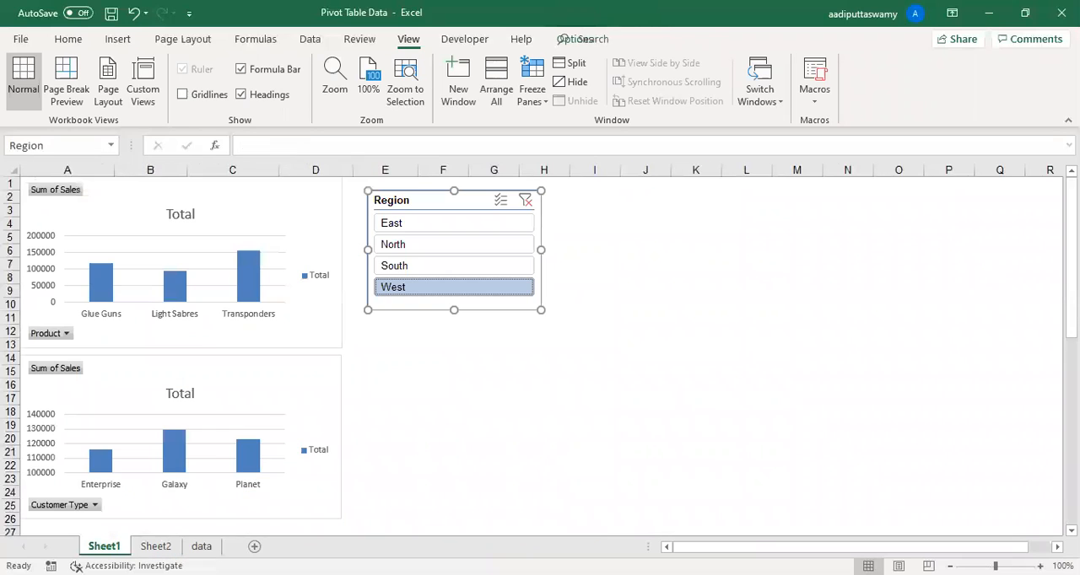
left_click(284, 188)
key("Delete")
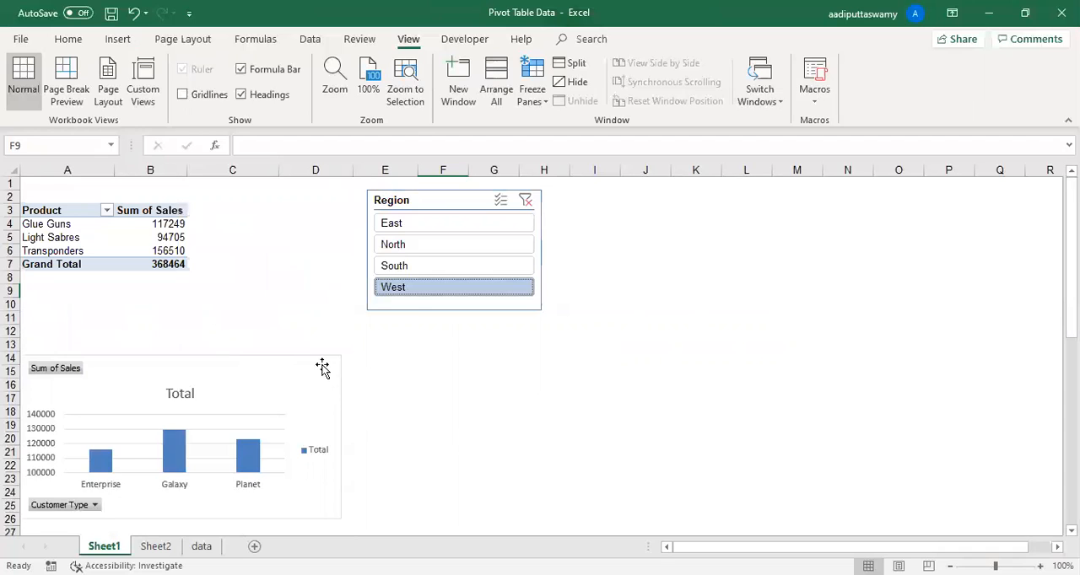
left_click(323, 368)
key("Delete")
left_click(402, 383)
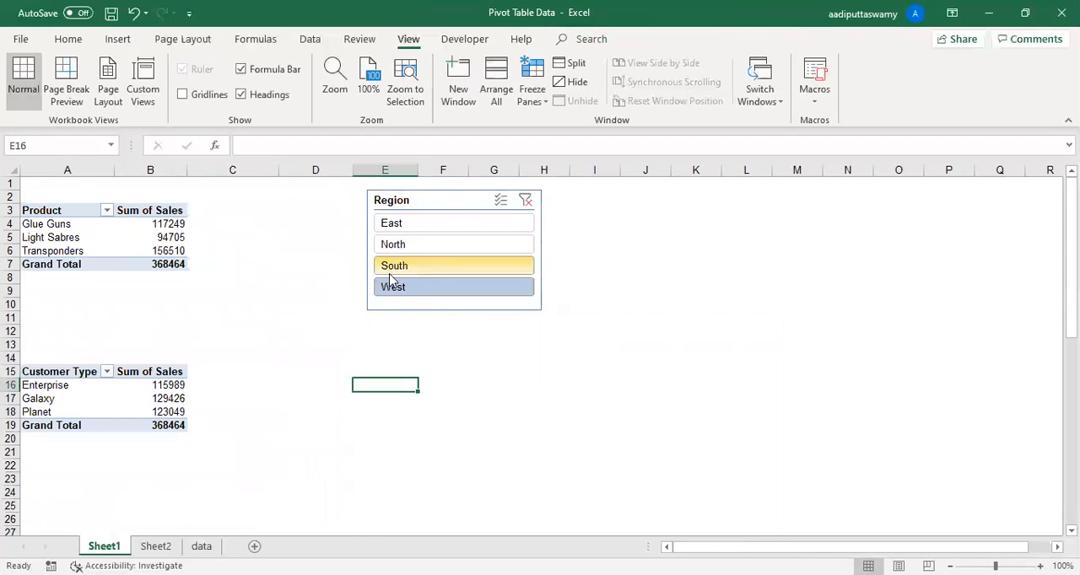
- Replace Product with Region as the row field of the PivotTable starting in A3
left_click(157, 236)
left_click_drag(852, 268, 599, 460)
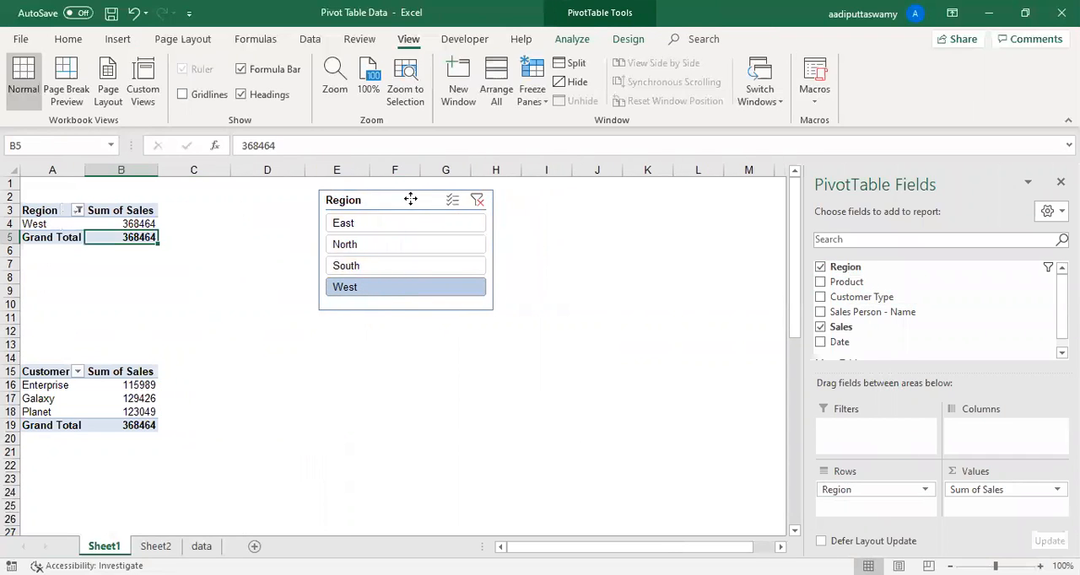
- Delete the Region slicer and set the Region PivotTable's filter to show all regions
left_click(410, 199)
key("Delete")
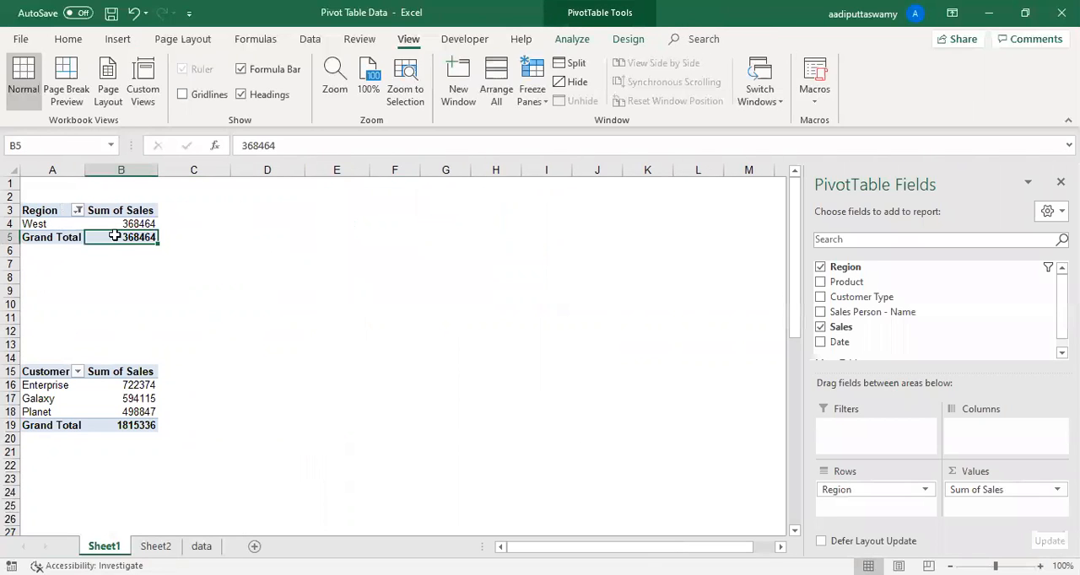
left_click(78, 210)
left_click(47, 363)
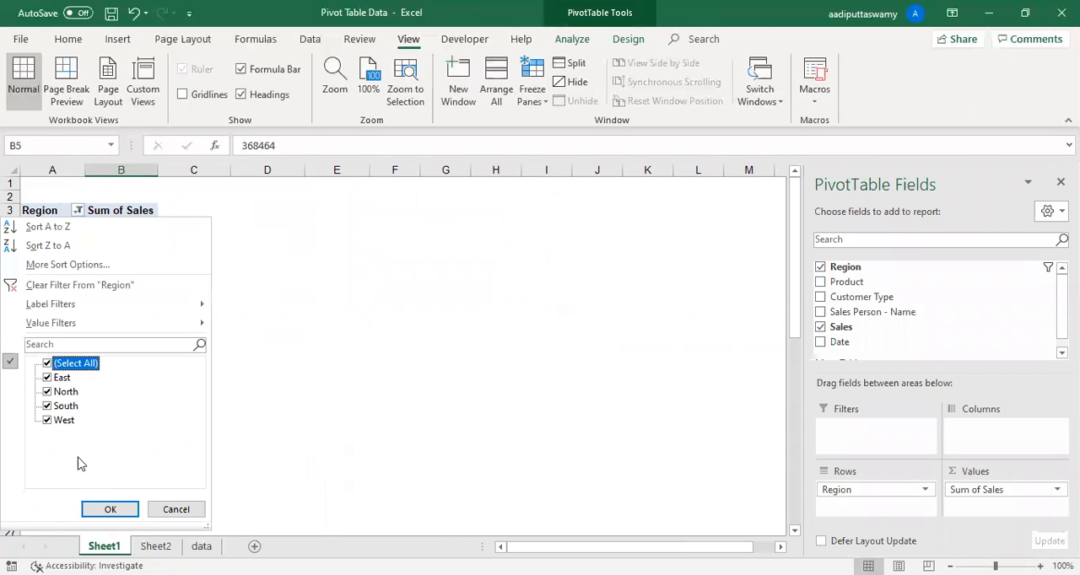
left_click(102, 510)
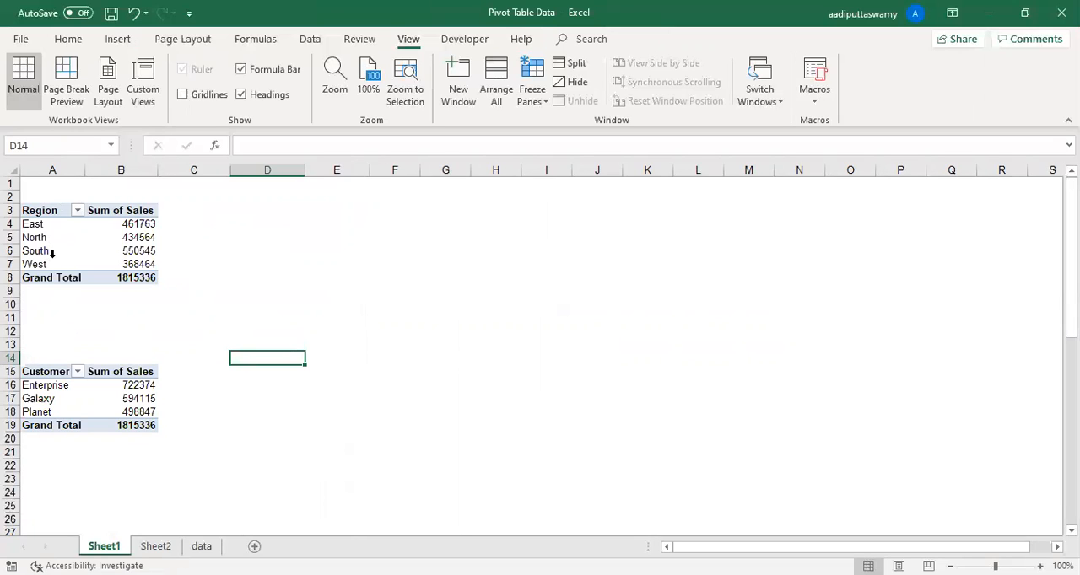
- Refresh the Region PivotTable
left_click(122, 239)
right_click(124, 243)
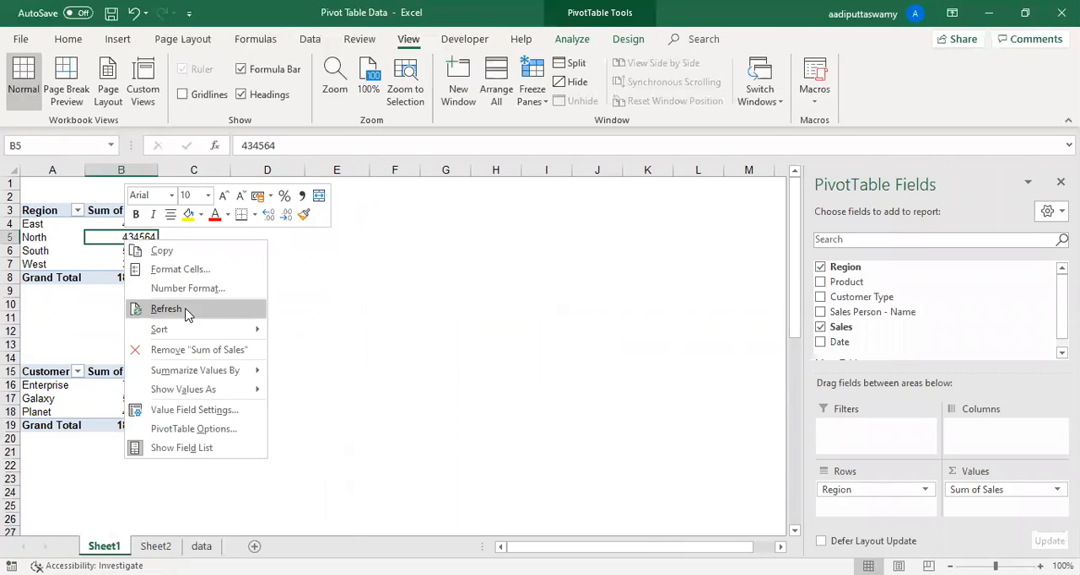
left_click(185, 310)
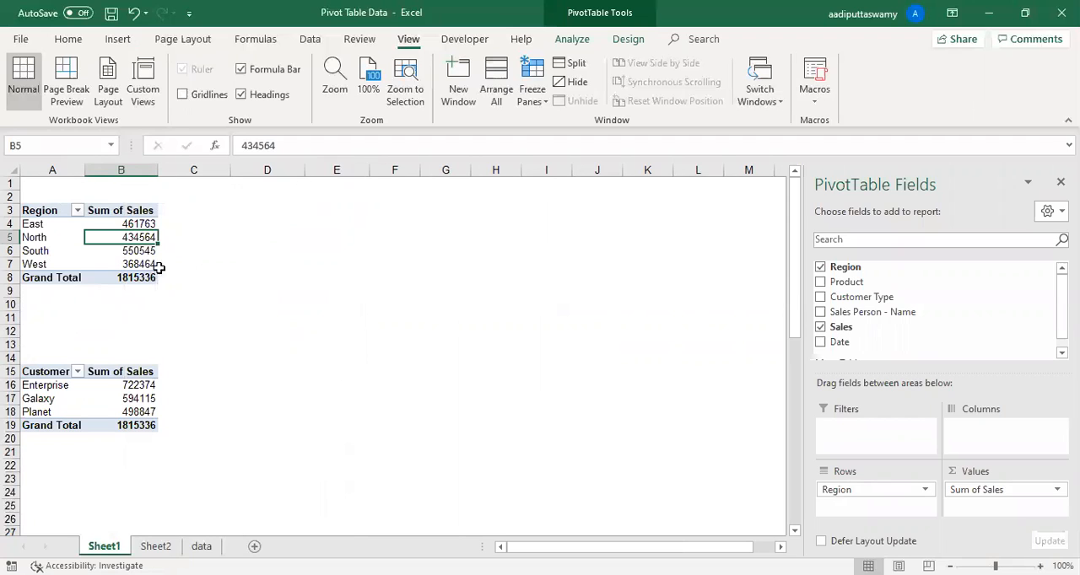
- Change the Region PivotTable's data source to data!$A$1:$F$3505 and select its North East row
left_click(570, 39)
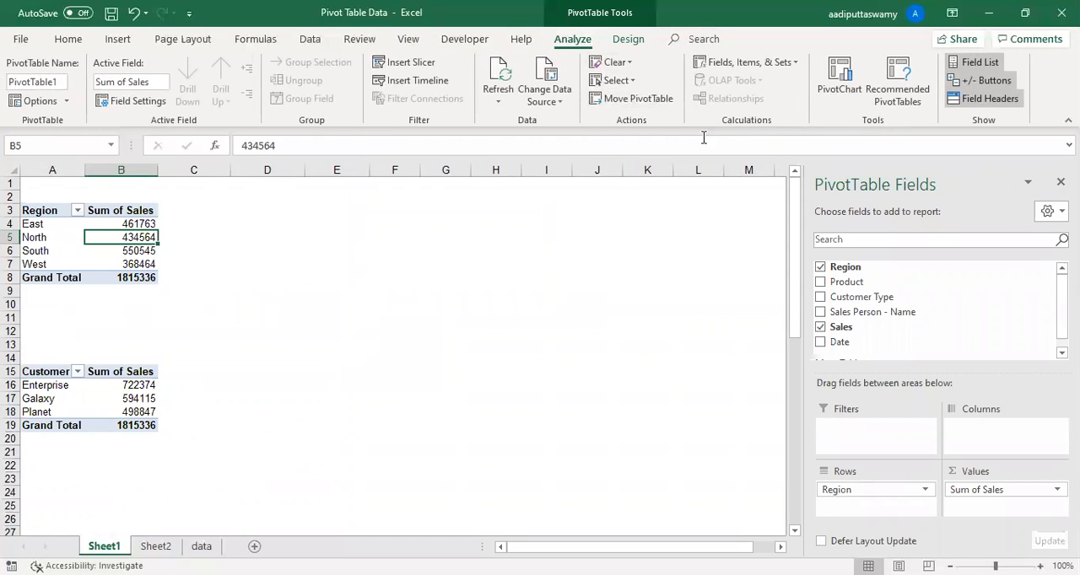
left_click(570, 105)
scroll(530, 405, "down", 20)
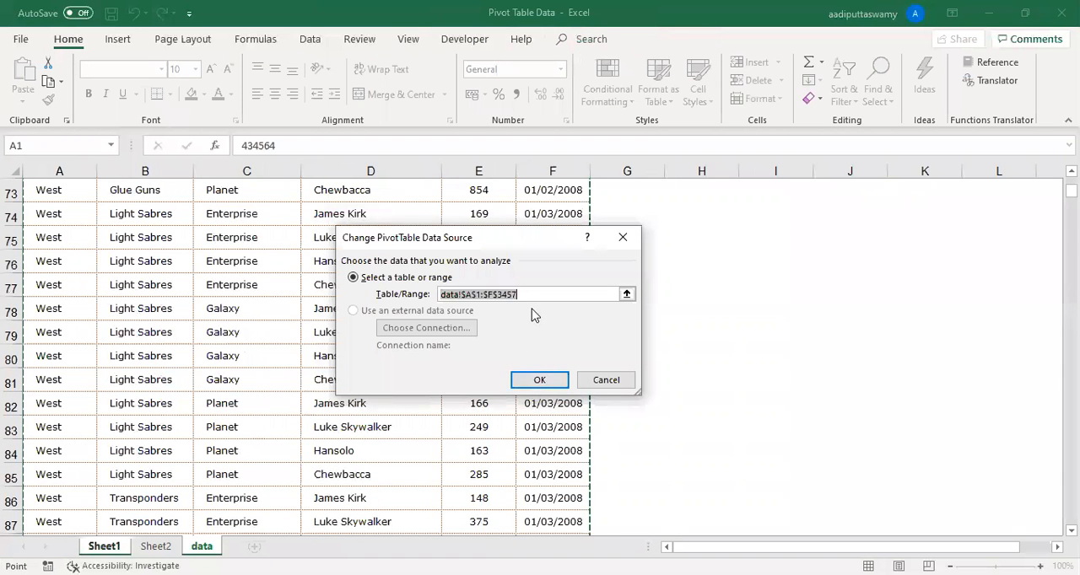
left_click(626, 294)
left_click_drag(1071, 191, 1071, 514)
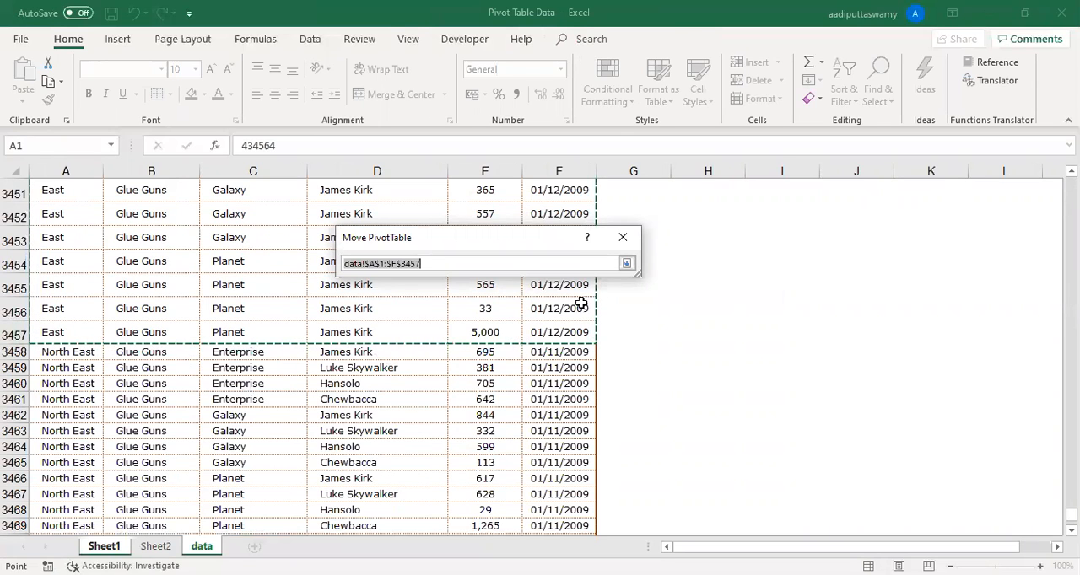
scroll(176, 360, "down", 2)
scroll(230, 361, "up", 2)
scroll(579, 501, "down", 18)
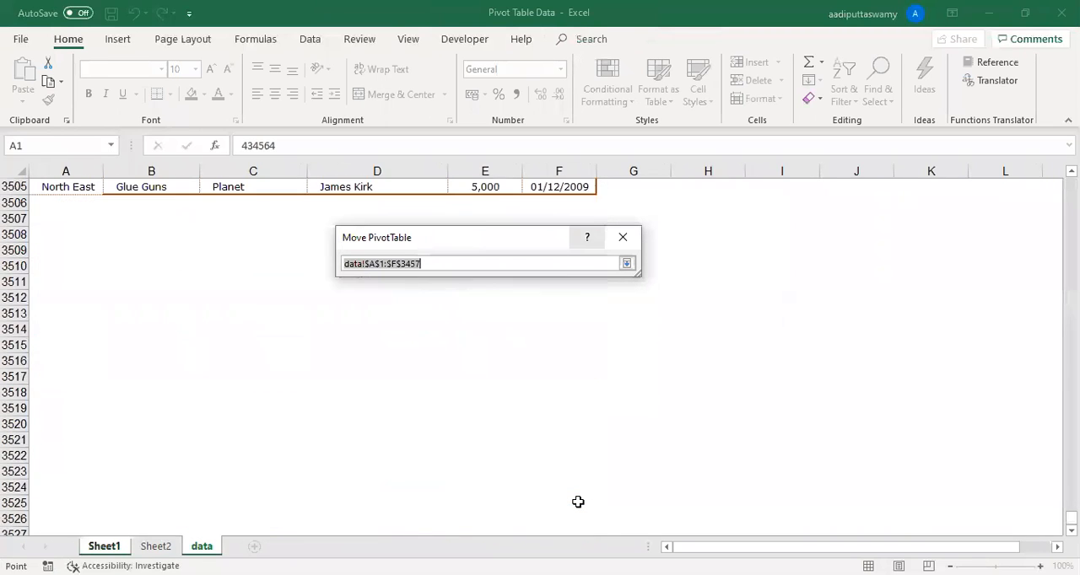
scroll(578, 502, "up", 6)
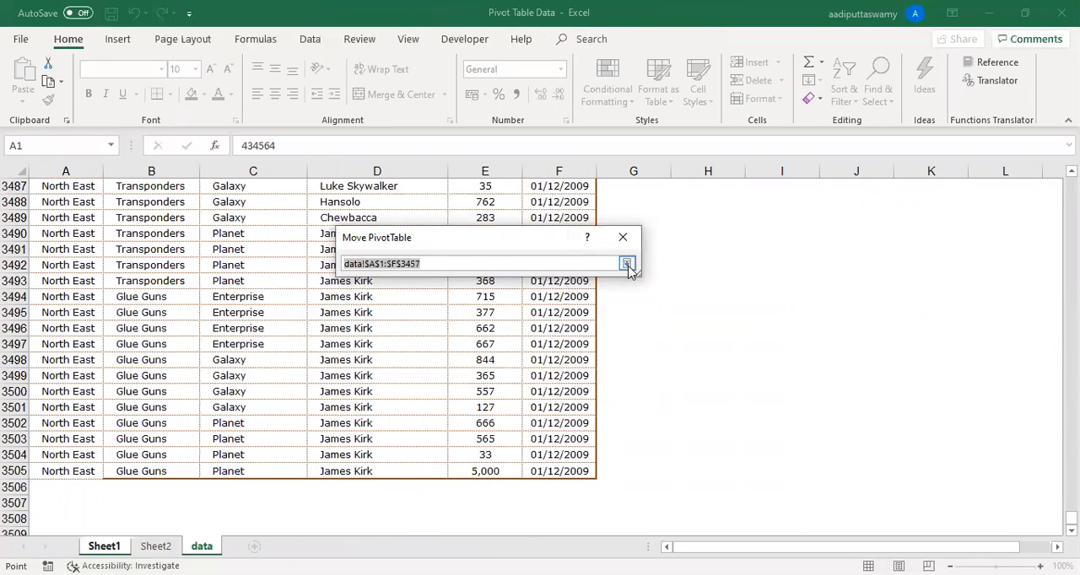
scroll(178, 277, "up", 6)
left_click(85, 249)
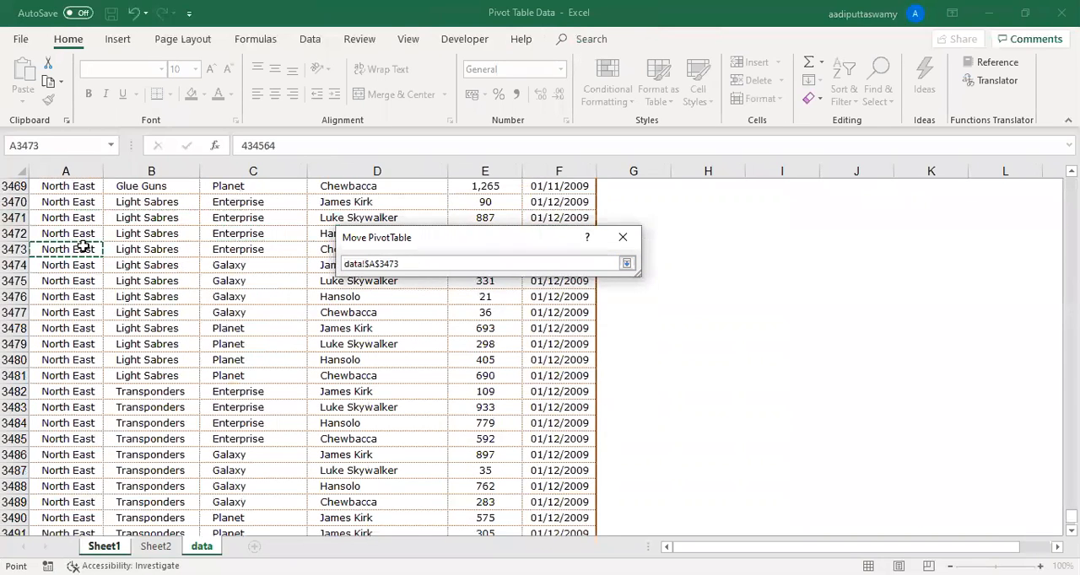
key("ctrl+Home")
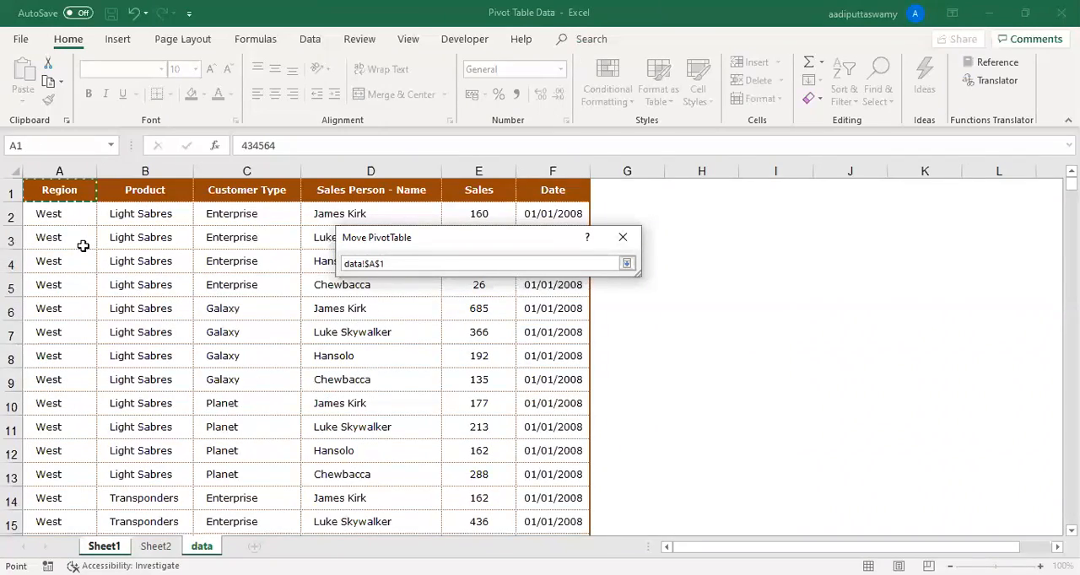
key("ctrl+shift+End")
left_click(627, 263)
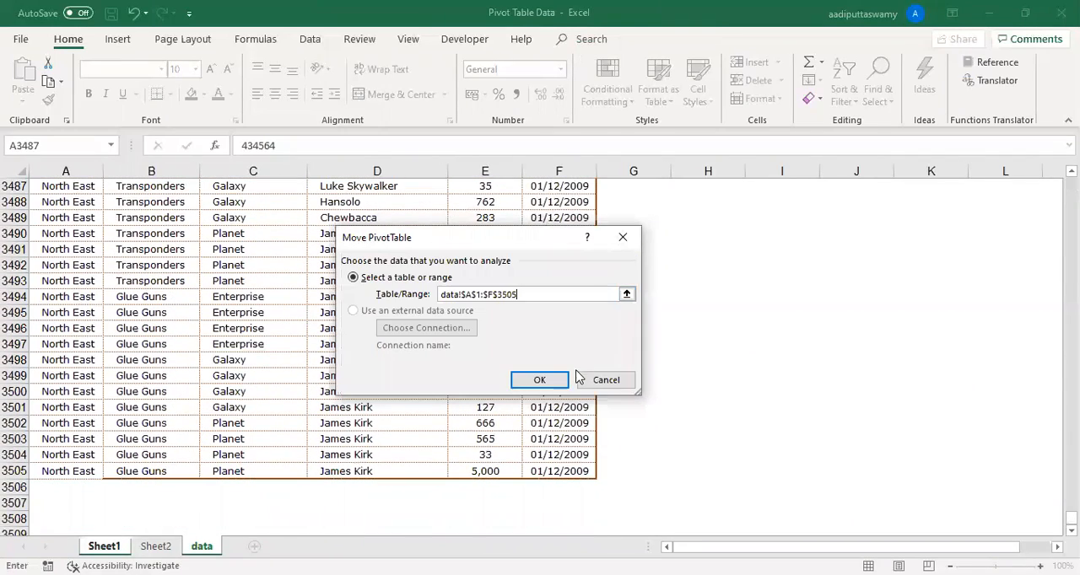
left_click(548, 381)
left_click_drag(63, 279, 135, 280)
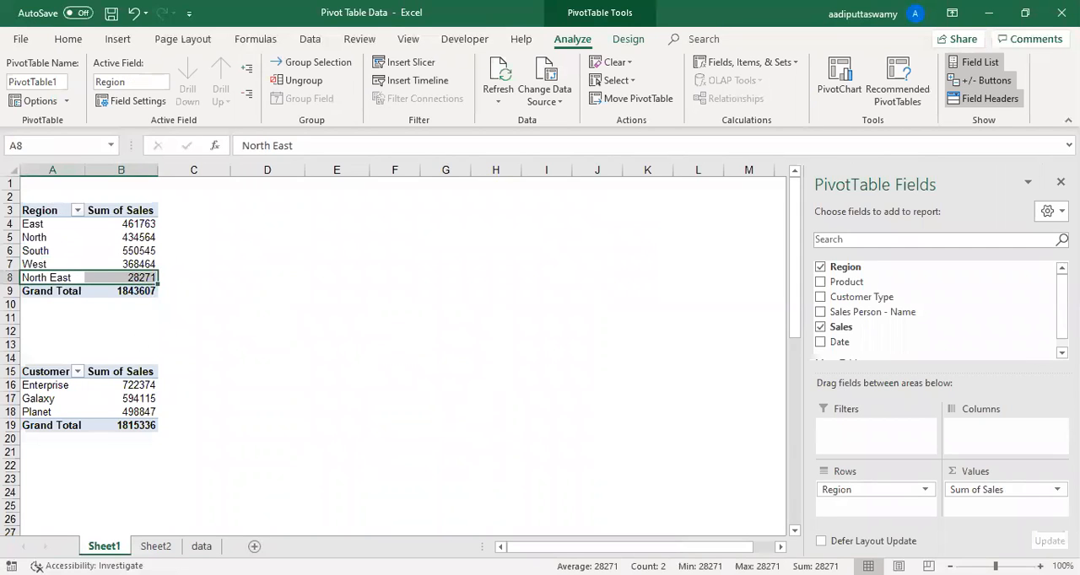
- Undo the data source change and check the PivotTable's source range, closing the dialog without edits
key("ctrl+z")
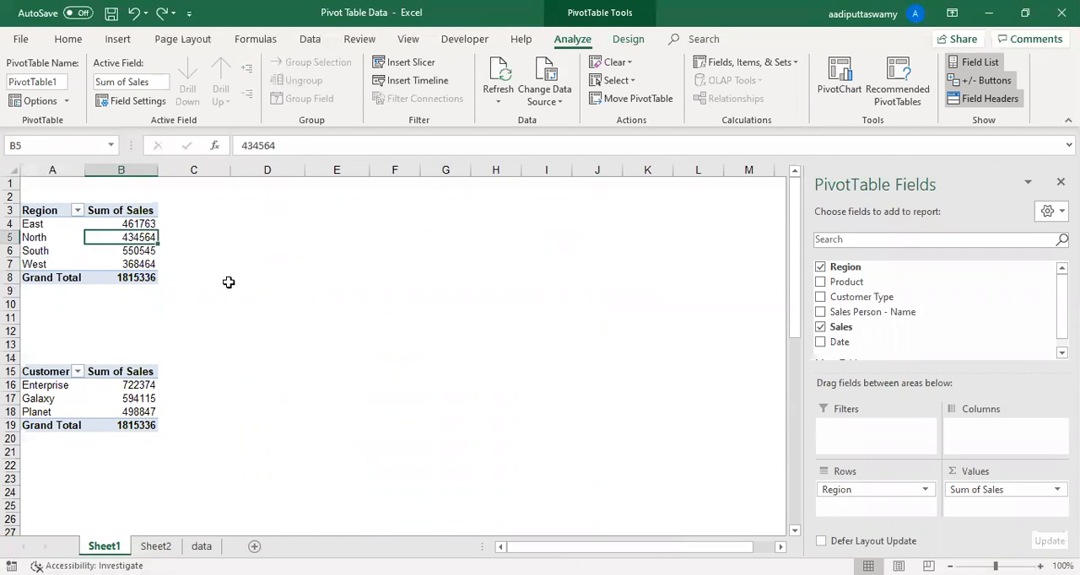
left_click(558, 101)
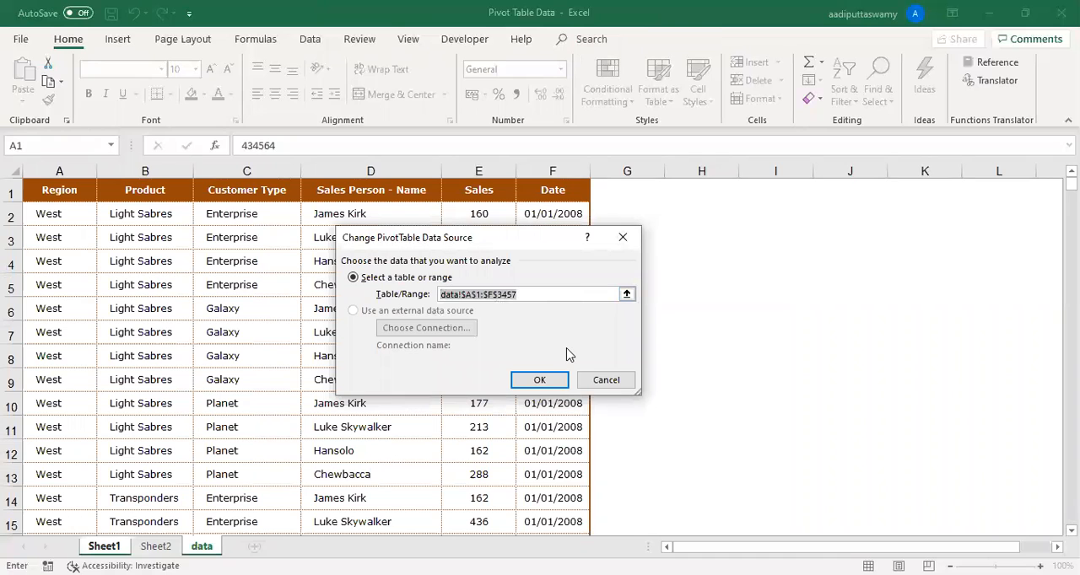
left_click(621, 380)
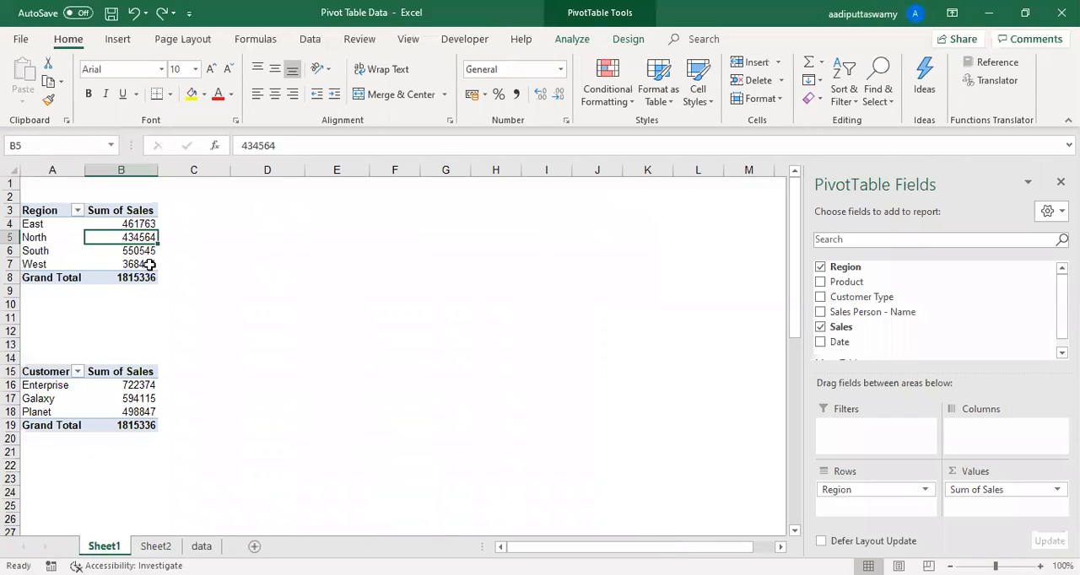
- Refresh the Region PivotTable again with its original source range
right_click(133, 251)
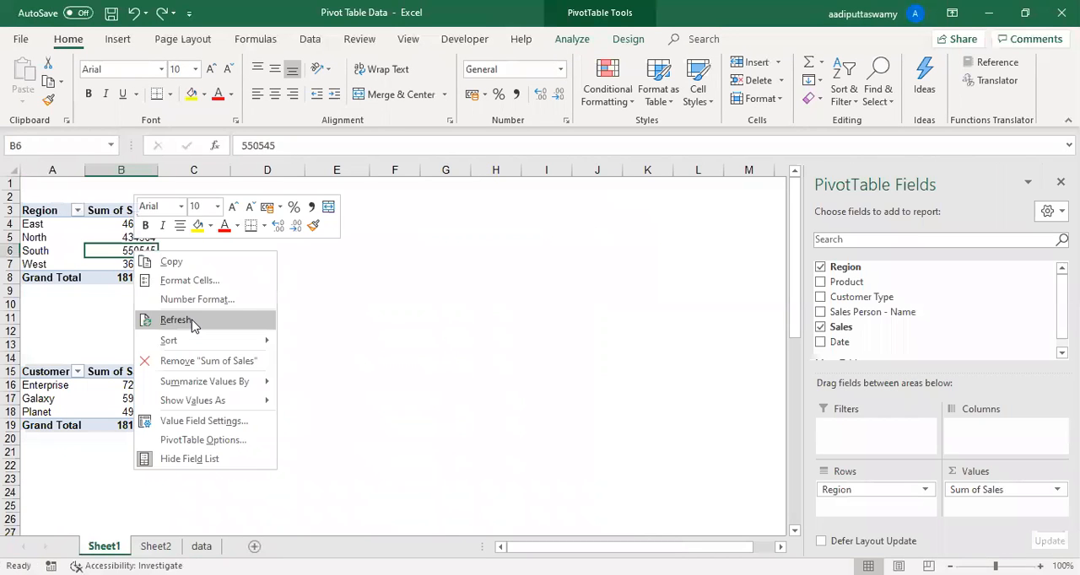
left_click(168, 251)
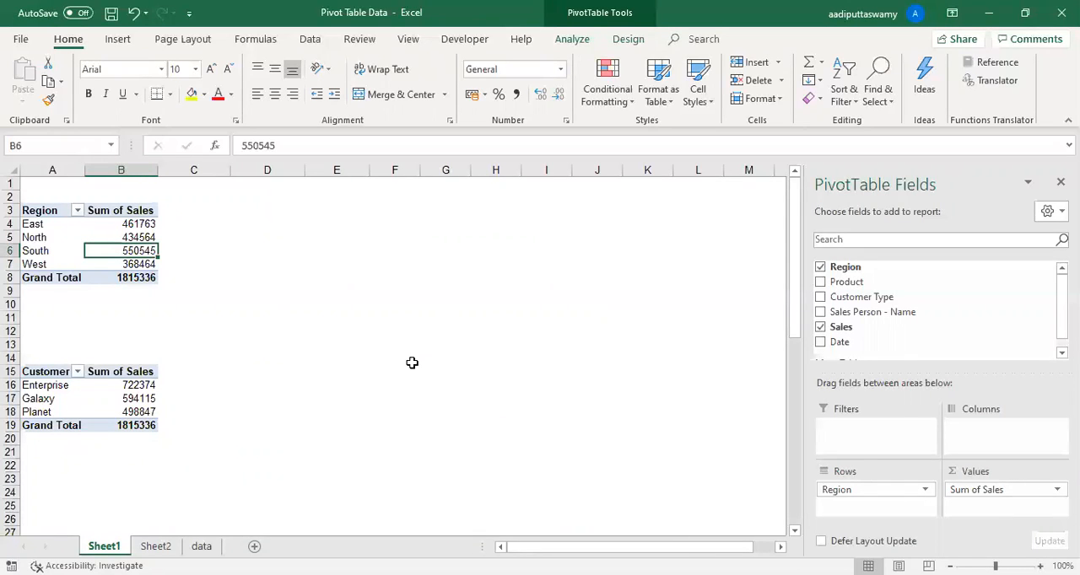
left_click(572, 39)
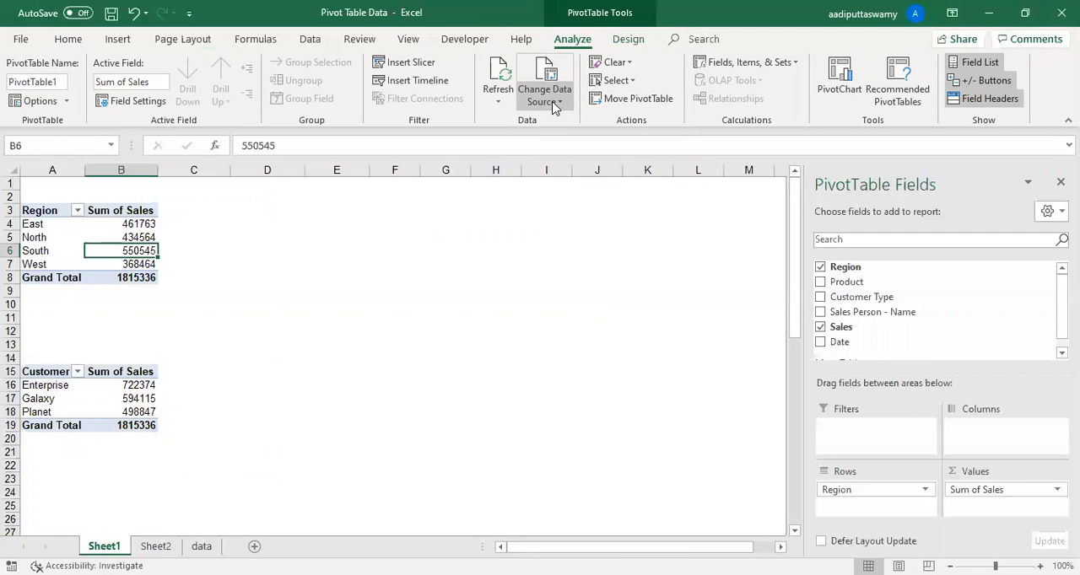
- Delete the contents of the North East records in A3458:F3505 on the data sheet and return to the first record
left_click(201, 546)
left_click(127, 358)
key("Left")
key("ctrl+Down")
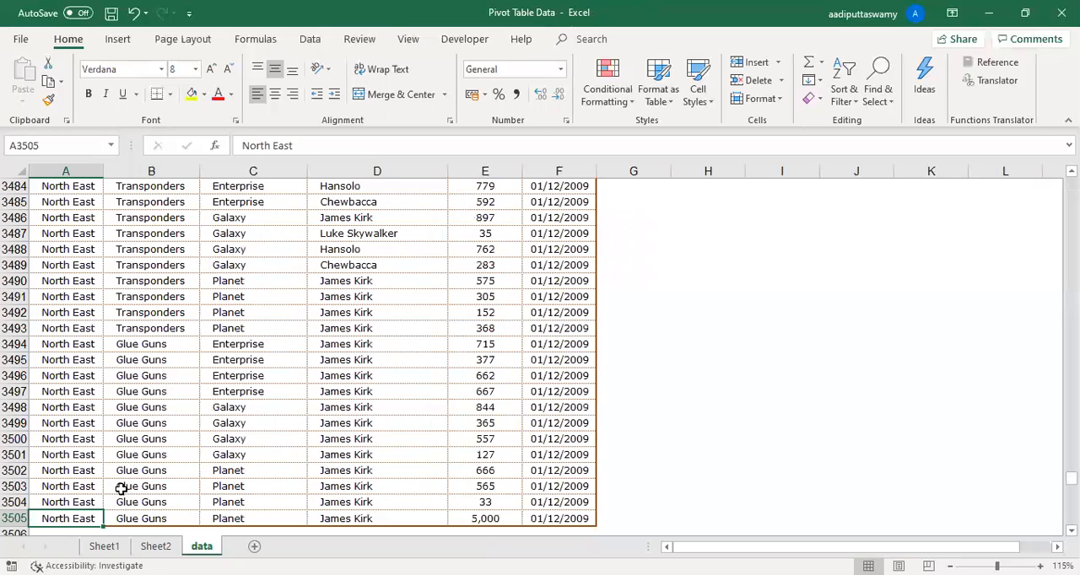
scroll(149, 448, "up", 10)
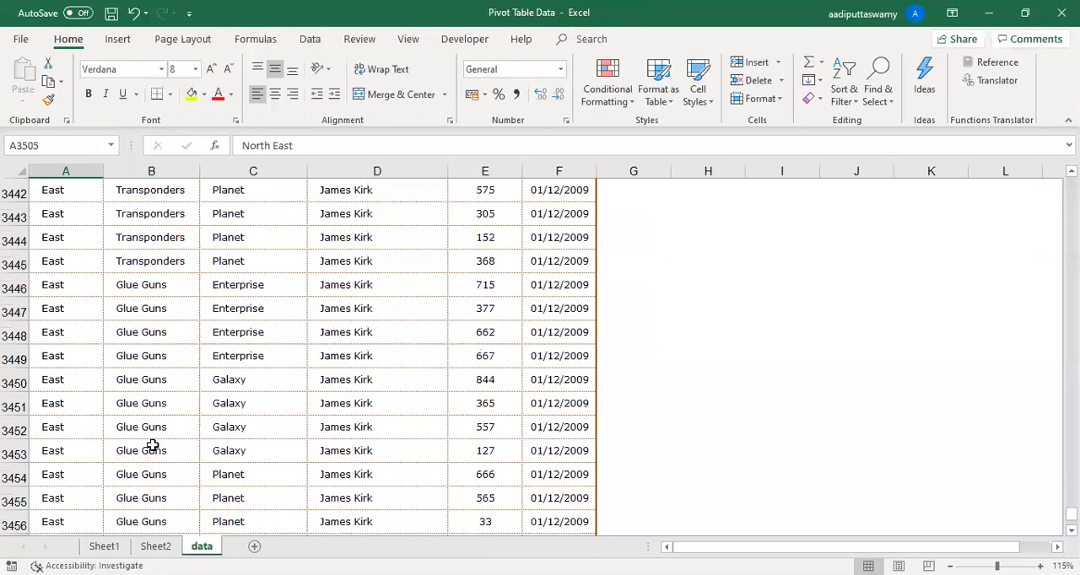
left_click(98, 361, "shift")
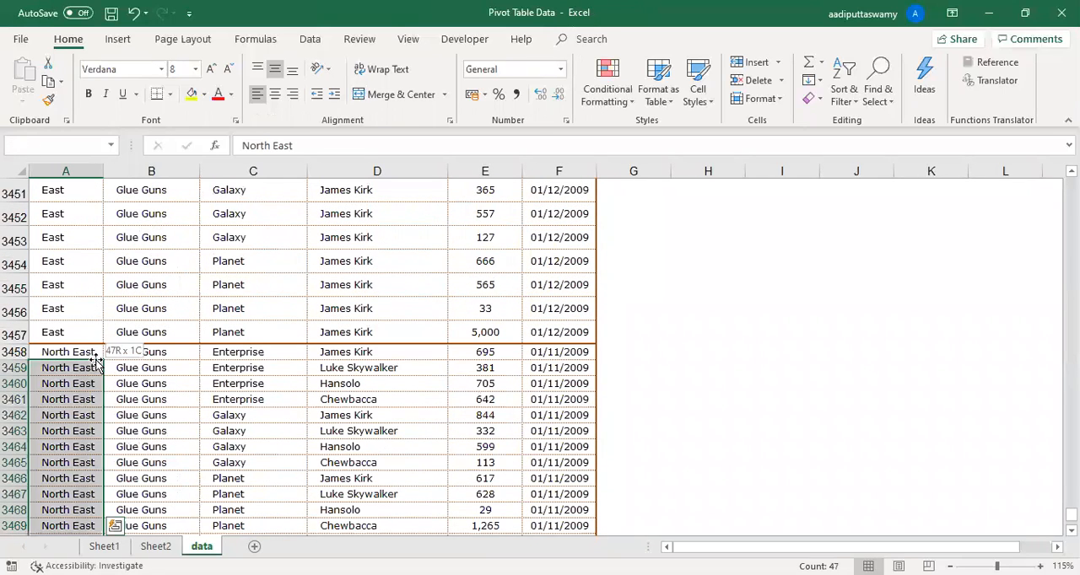
key("ctrl+shift+Right")
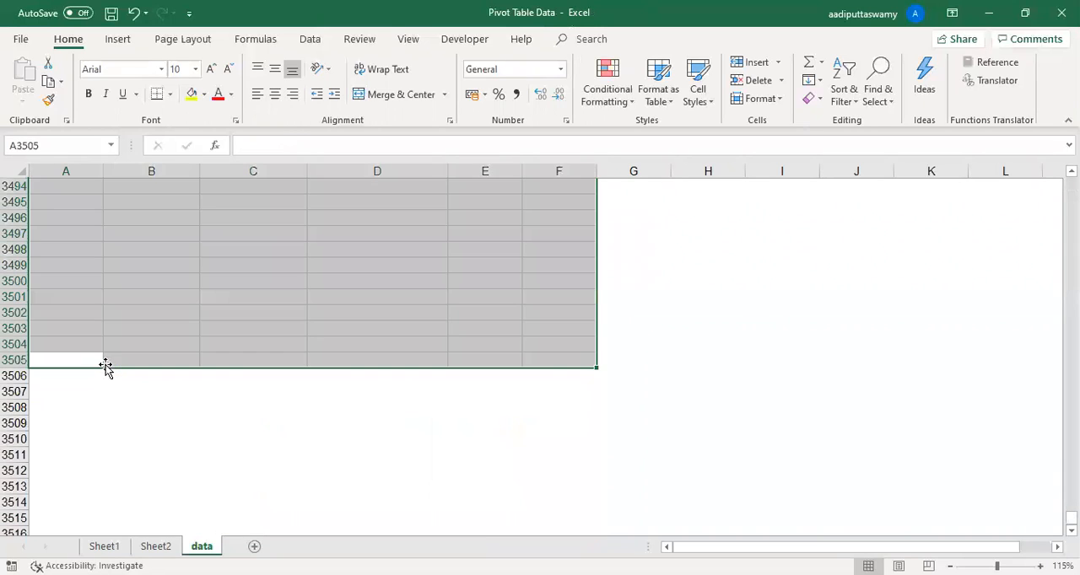
key("ctrl+Home")
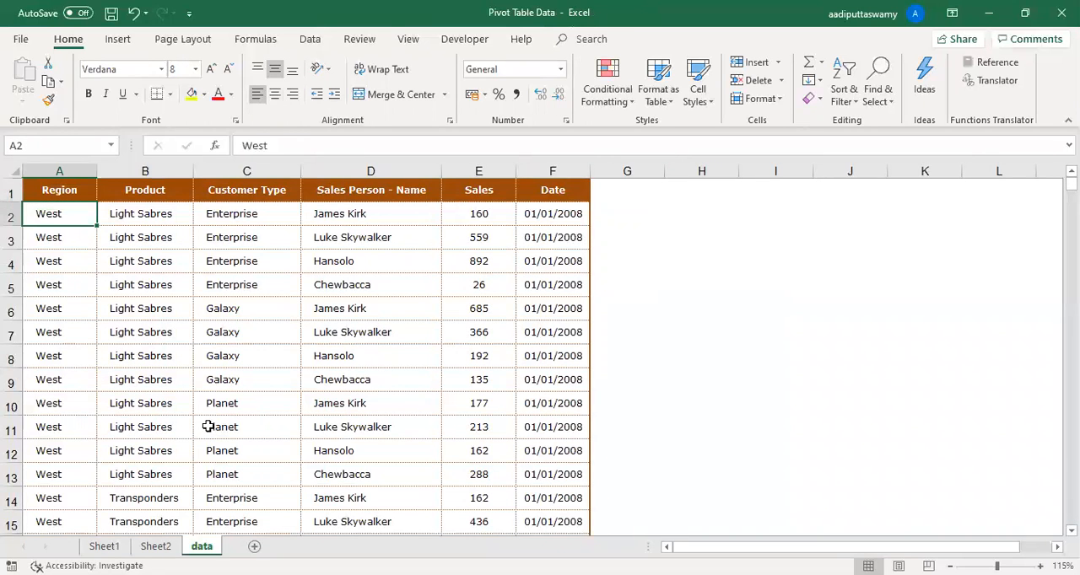
- Convert the sales data in $A$1:$F$3457 into a table with headers
left_click(206, 389)
left_click(150, 305)
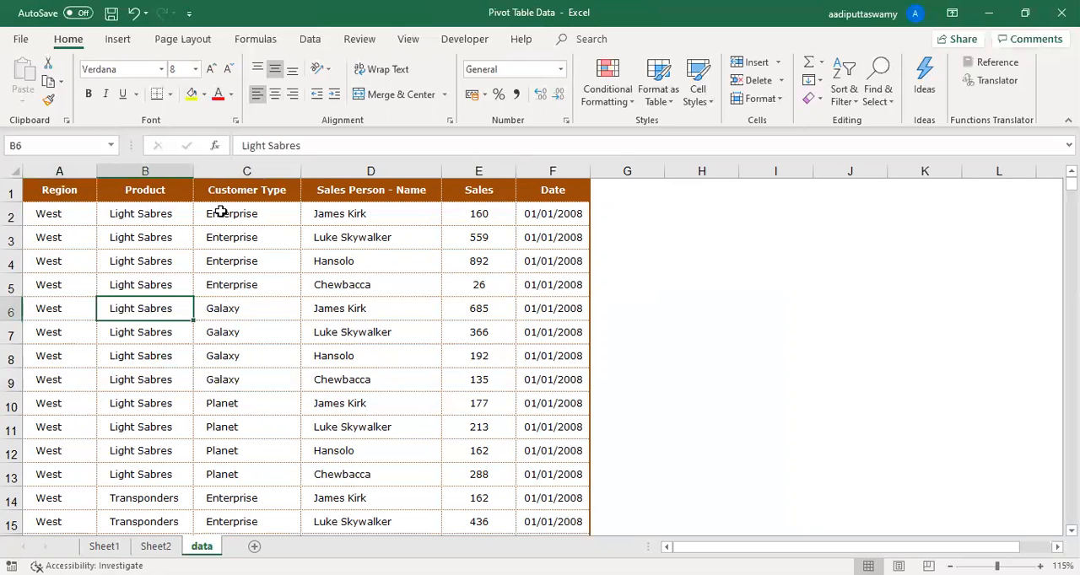
left_click(122, 42)
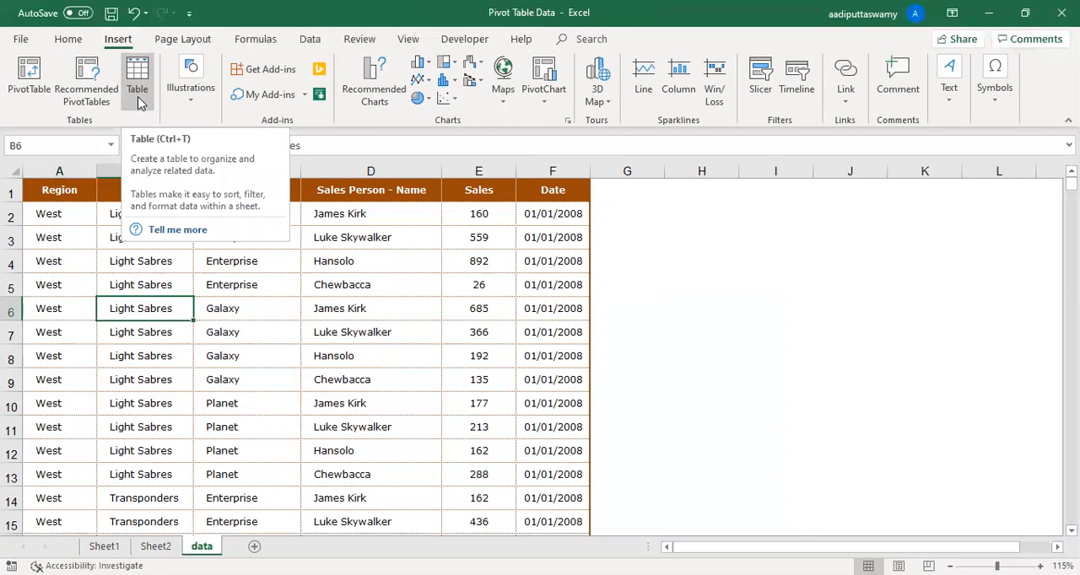
left_click(137, 93)
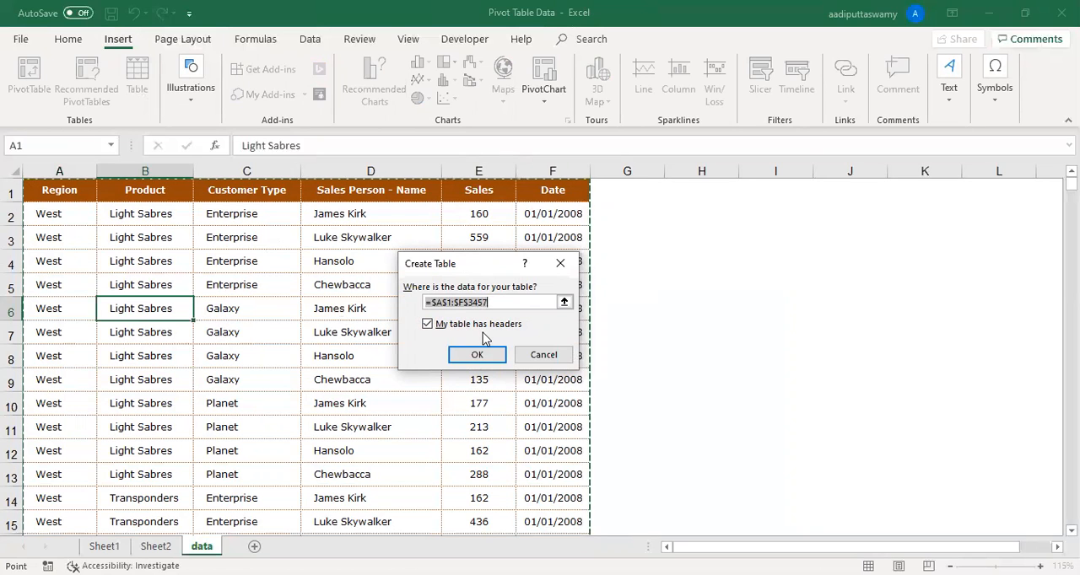
left_click(486, 357)
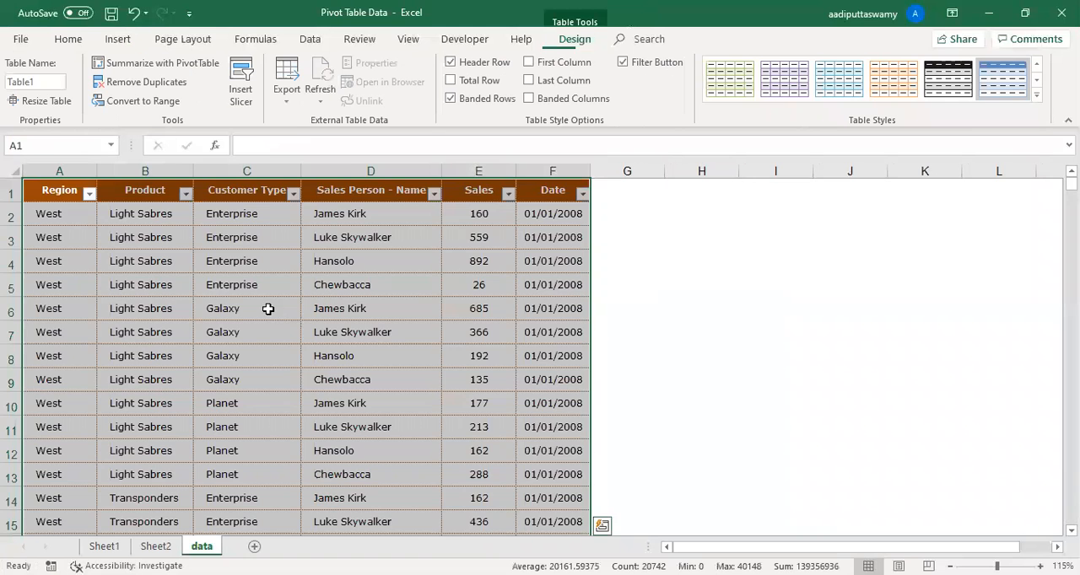
left_click(267, 309)
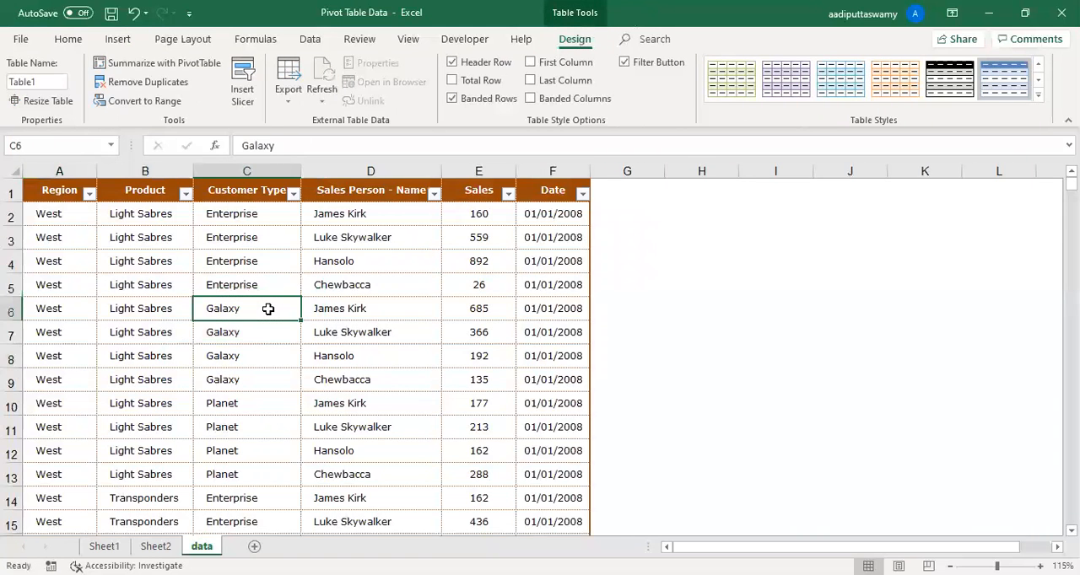
left_click(276, 253)
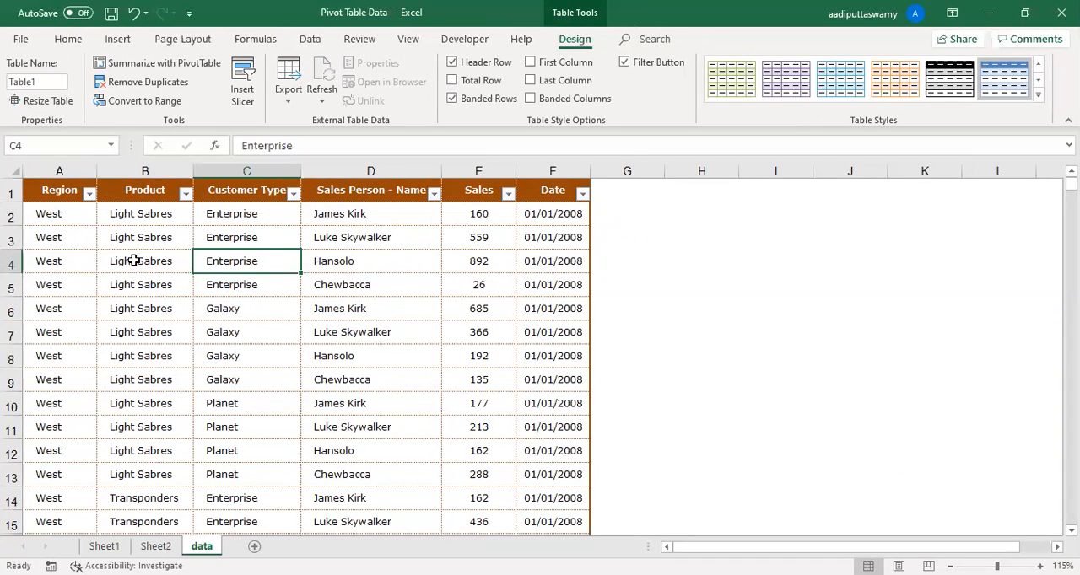
- Rename the sales data table as pvtTable
left_click(53, 82)
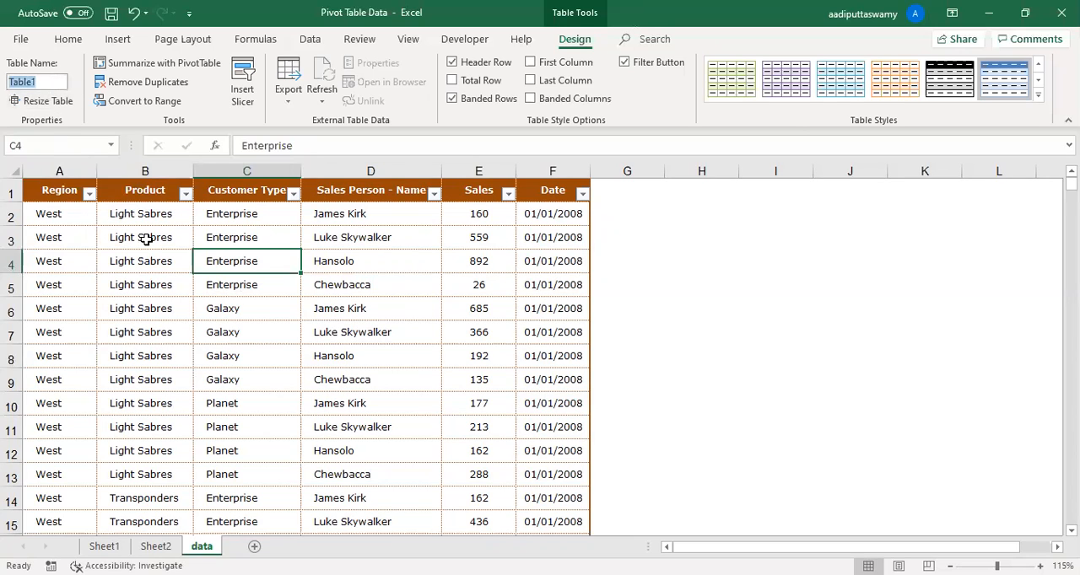
type("PvtTable")
key("Return")
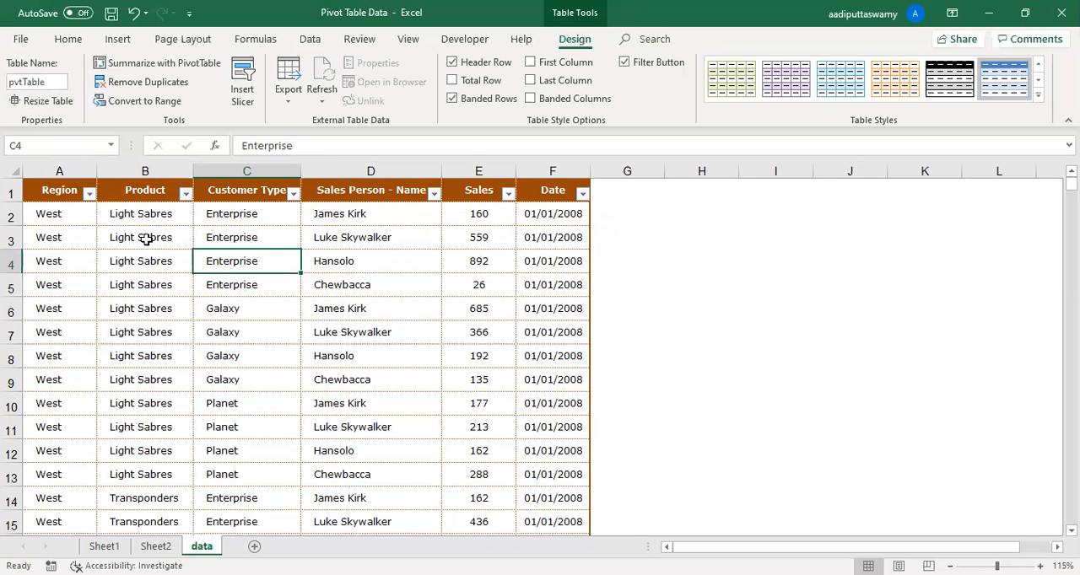
left_click(174, 258)
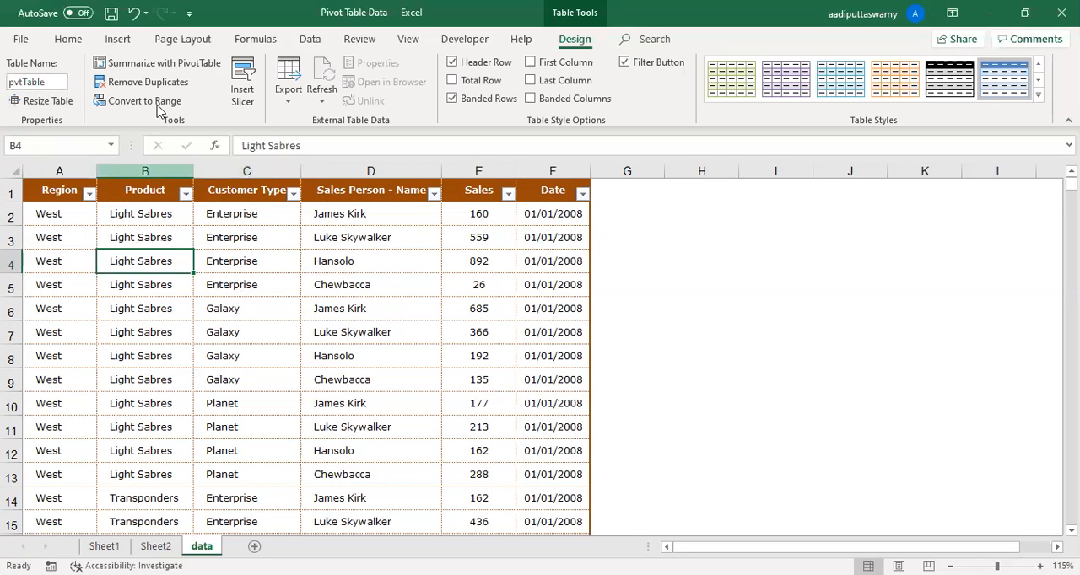
- Check the source offered for a new PivotTable from the table, cancel it, and view the existing PivotTables on Sheet1
left_click(118, 40)
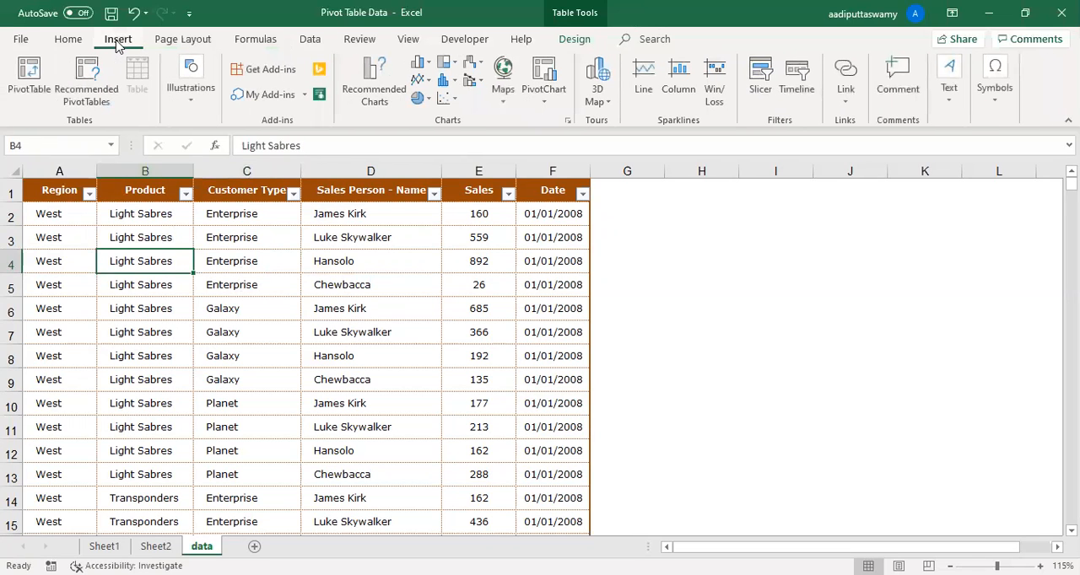
left_click(29, 88)
left_click(517, 244)
left_click_drag(517, 244, 386, 242)
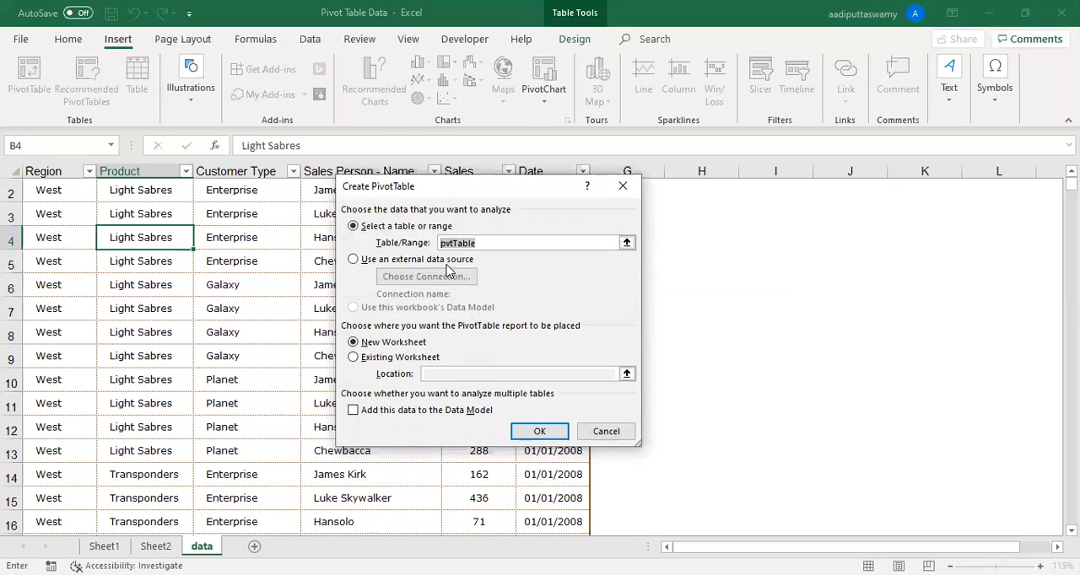
left_click(506, 244)
left_click_drag(509, 242, 431, 242)
left_click(606, 431)
left_click(104, 546)
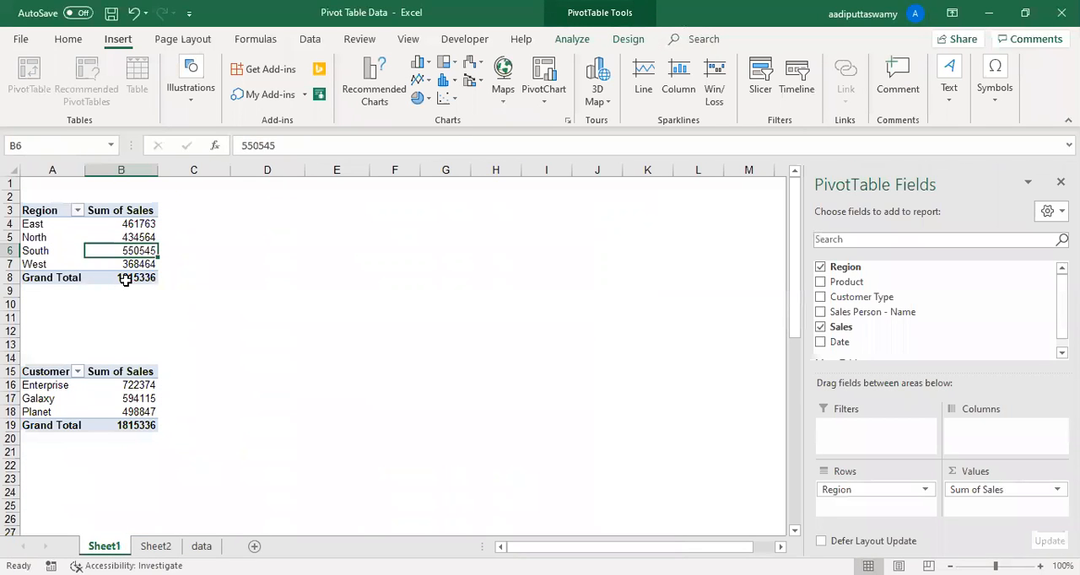
left_click(201, 546)
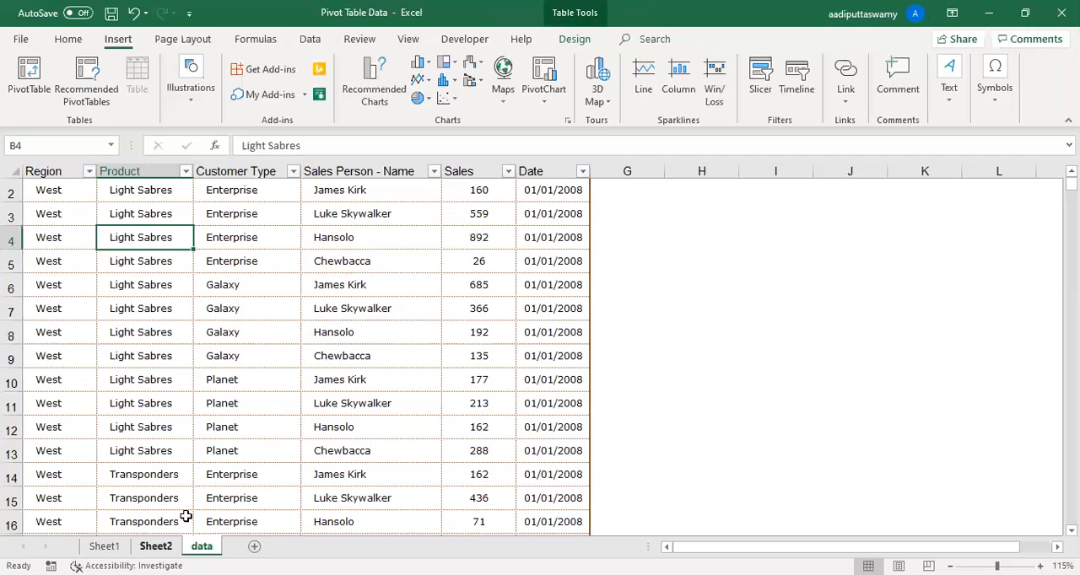
- Create a PivotTable from pvtTable on a new worksheet, with Region in rows and Sum of Sales in values
left_click(29, 81)
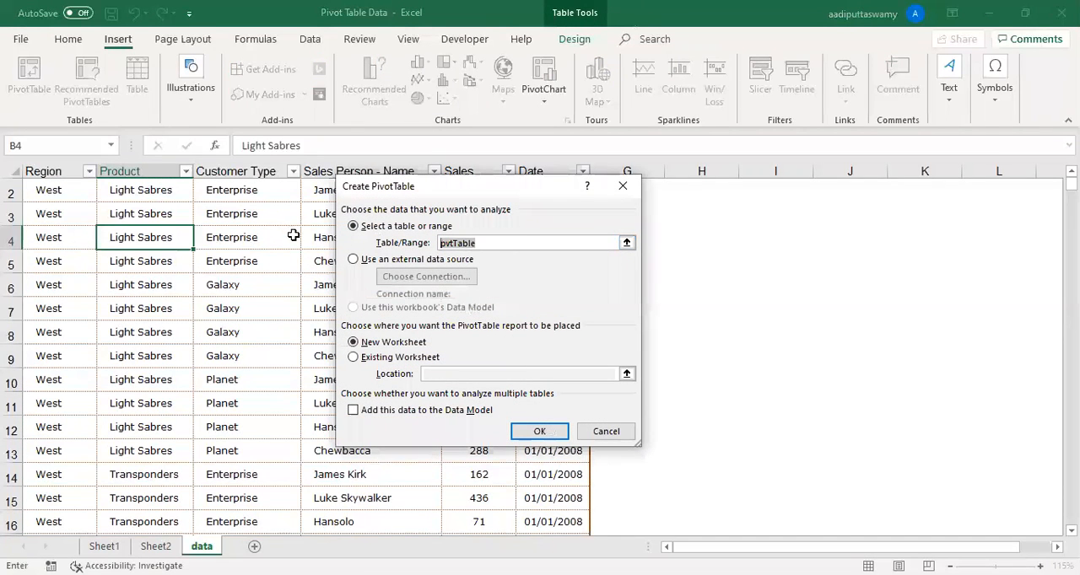
left_click(533, 433)
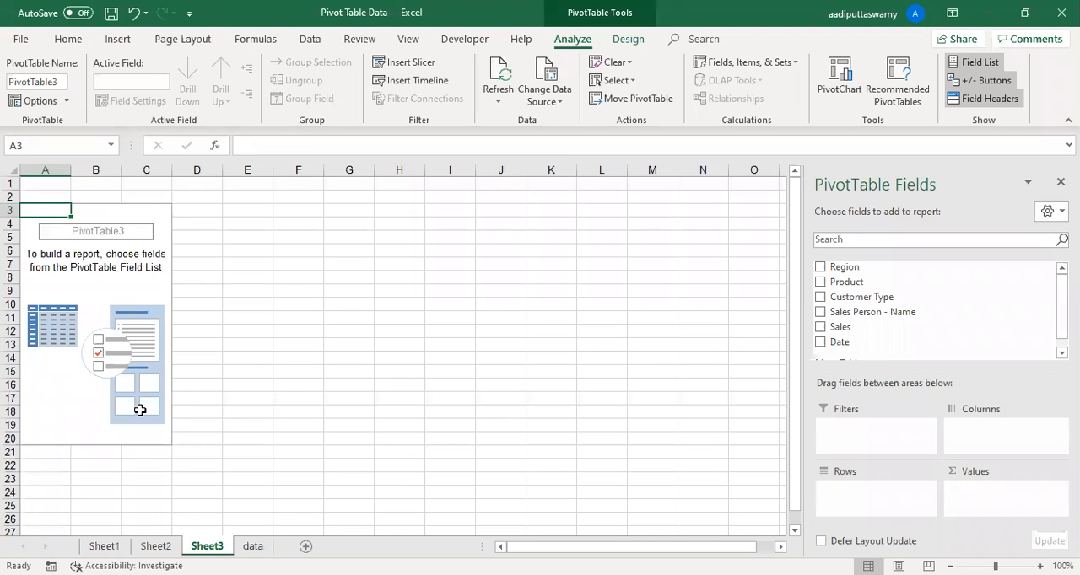
left_click_drag(873, 268, 874, 494)
left_click_drag(852, 332, 983, 511)
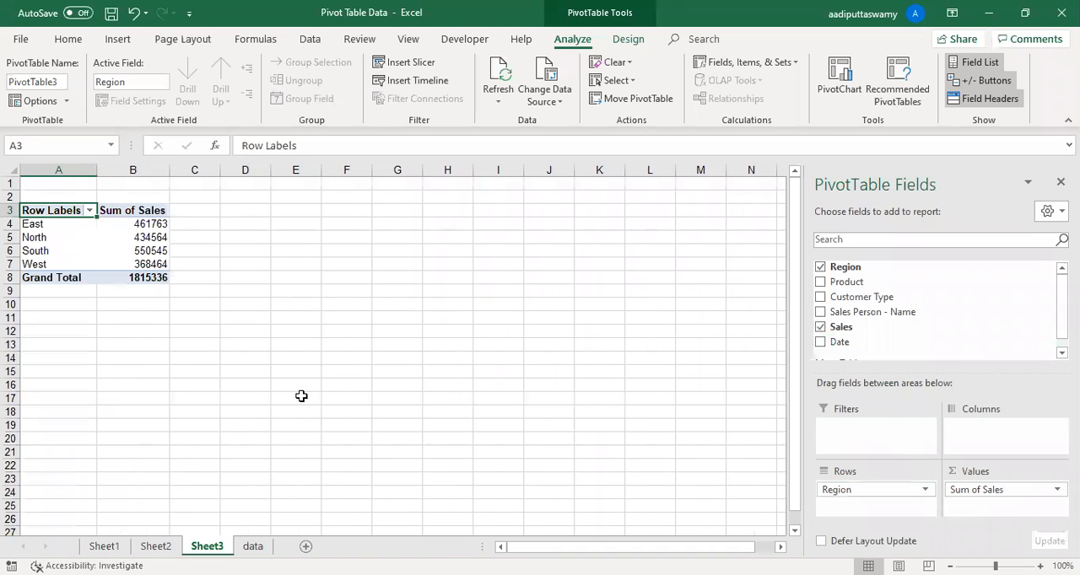
scroll(274, 377, "up", 3, "ctrl")
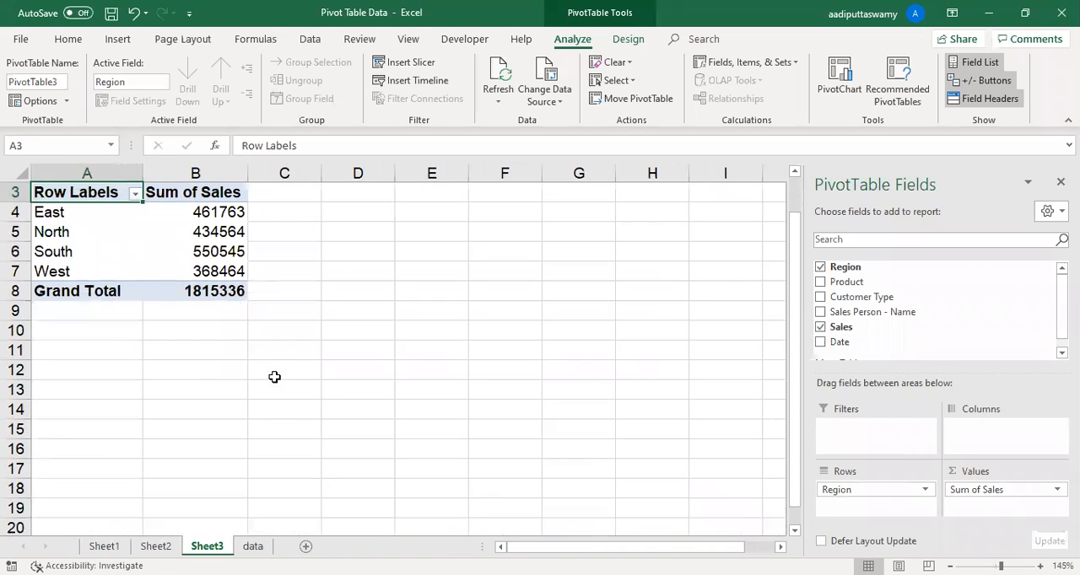
- Copy the East records dated 01/10/2009 onward, A3350:F3457, at the end of the data sheet's table
left_click(253, 546)
left_click(101, 308)
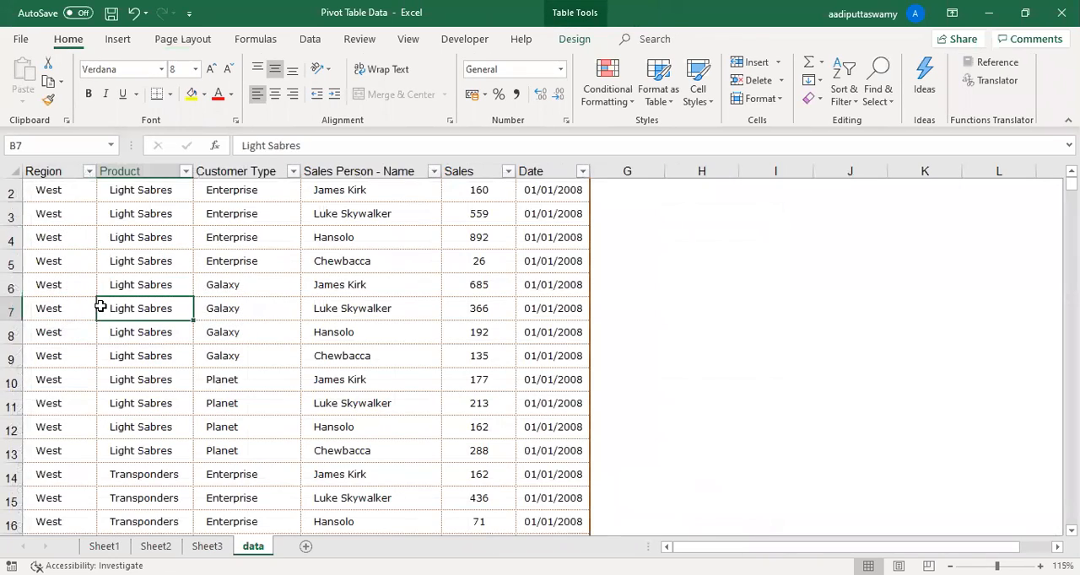
key("Left")
key("ctrl+Down")
key("shift+Up")
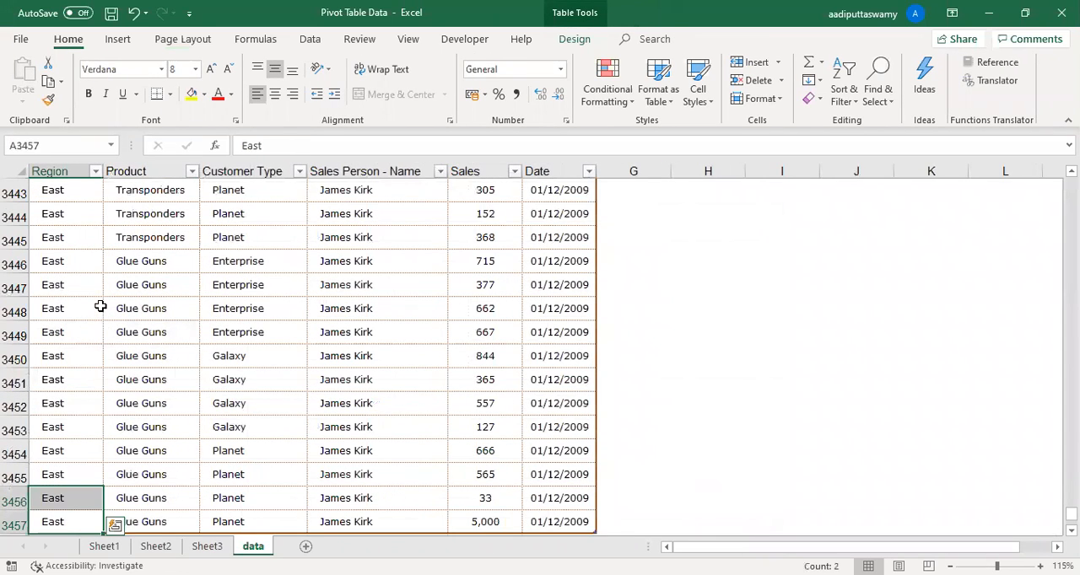
scroll(100, 308, "up", 20)
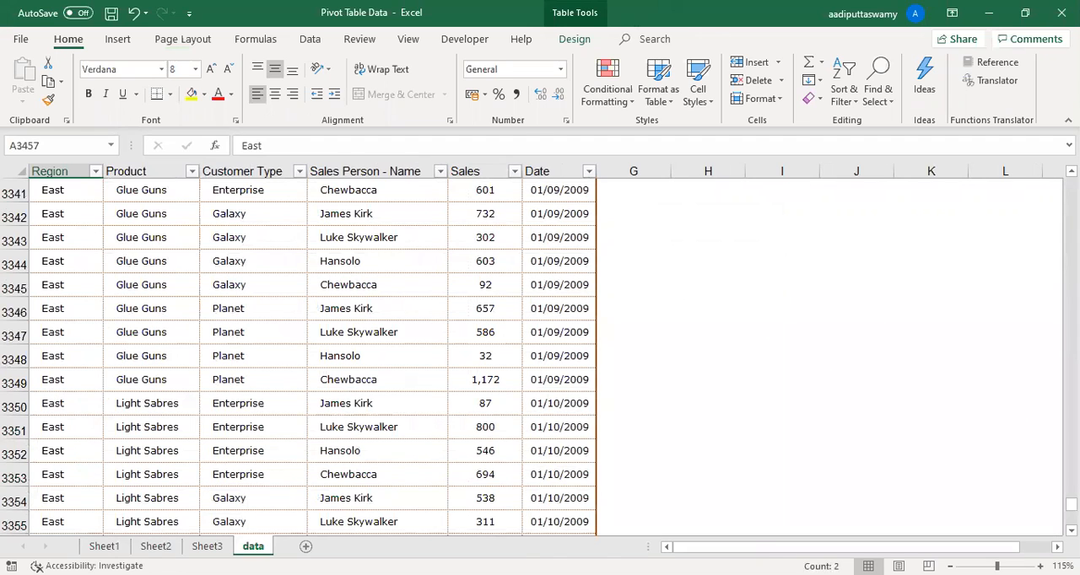
left_click(50, 397, "shift")
key("ctrl+shift+Right")
key("ctrl+c")
- Paste the copied records directly below the table's last row, starting at A3458
scroll(100, 391, "down", 7)
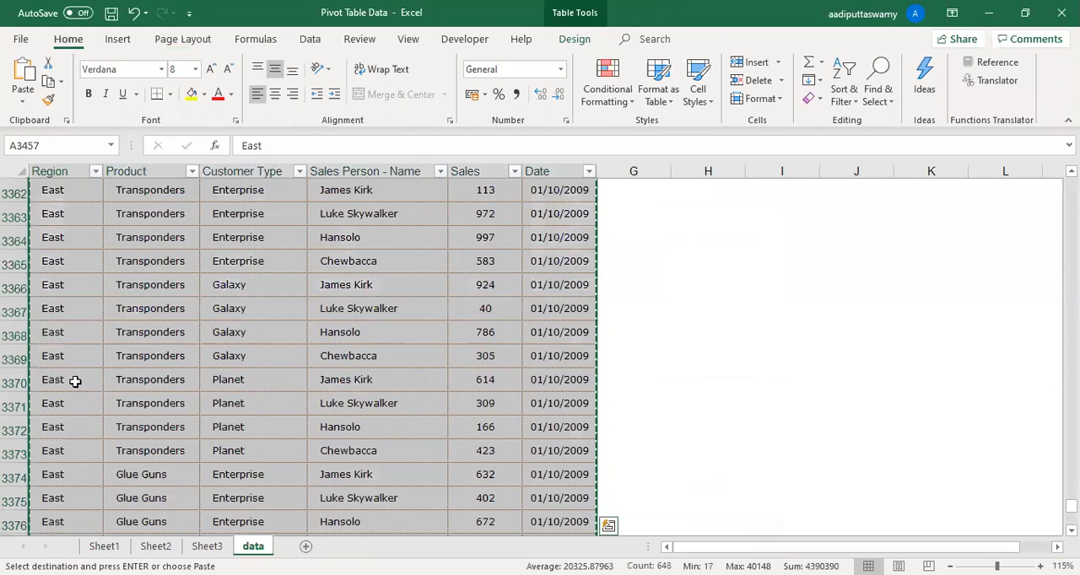
left_click(76, 381)
key("ctrl+Down")
scroll(81, 387, "down", 2)
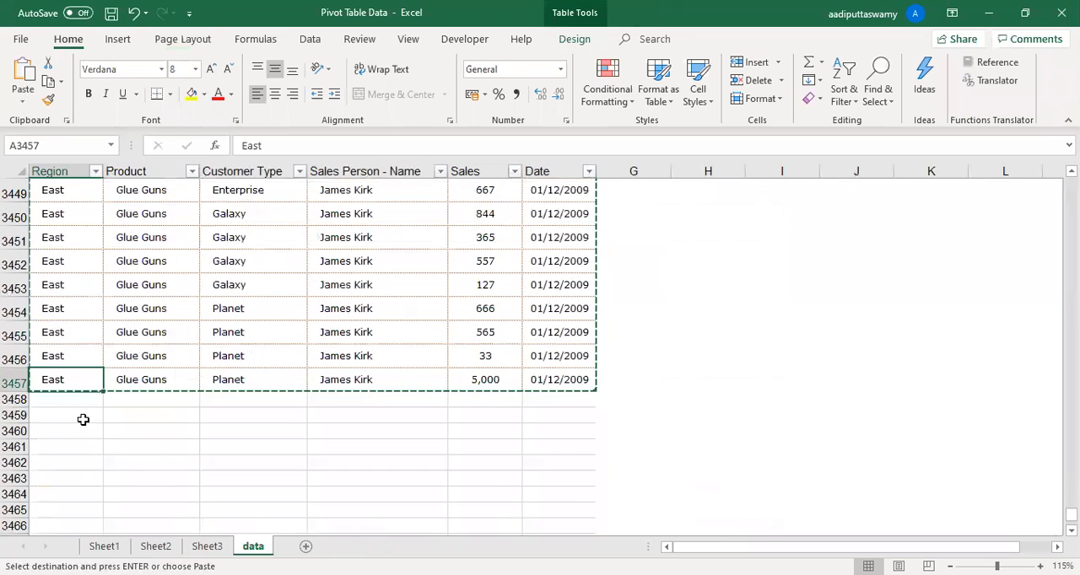
left_click(81, 399)
key("ctrl+v")
- Change the region in A3458 to North East and fill it down through all the pasted records
double_click(81, 400)
key("Home")
type("North")
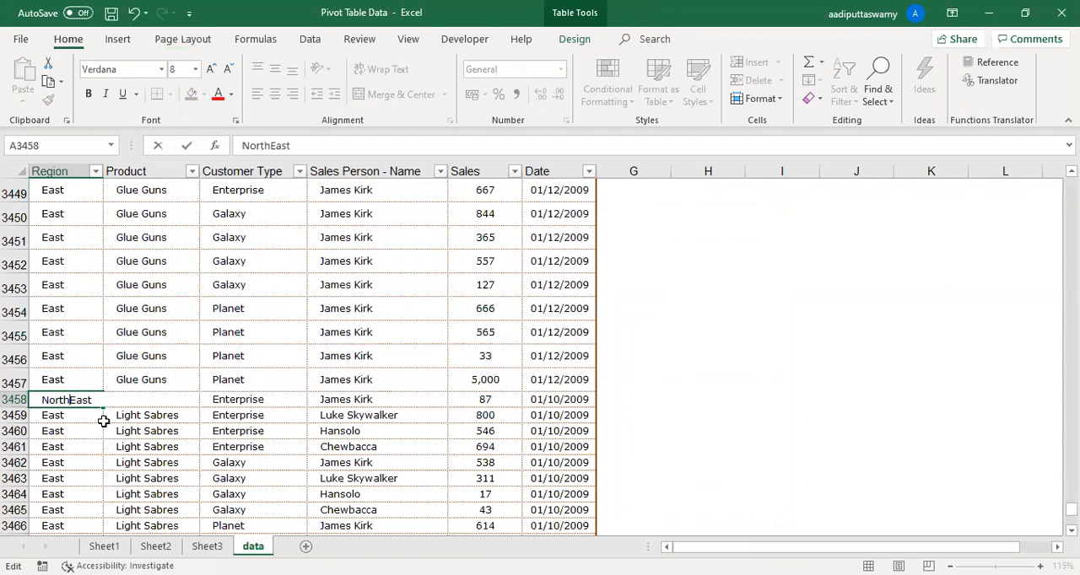
key("Return")
key("Up")
key("ctrl+shift+Down")
key("ctrl+d")
left_click(253, 388)
scroll(259, 387, "up", 7)
scroll(259, 386, "up", 8)
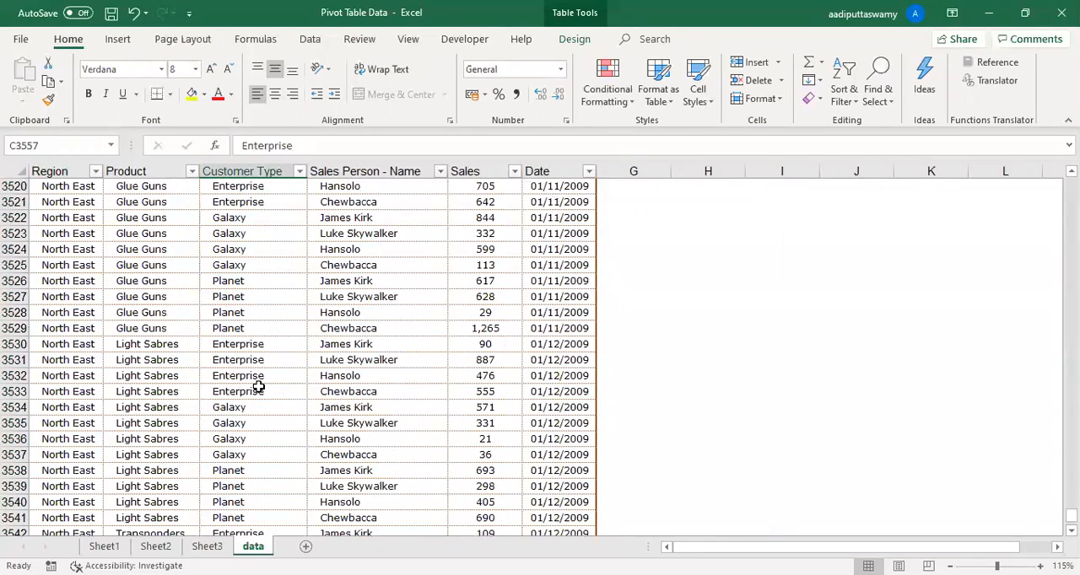
- Check the data source of the Region PivotTable on Sheet3, closing the dialog without edits
left_click(206, 547)
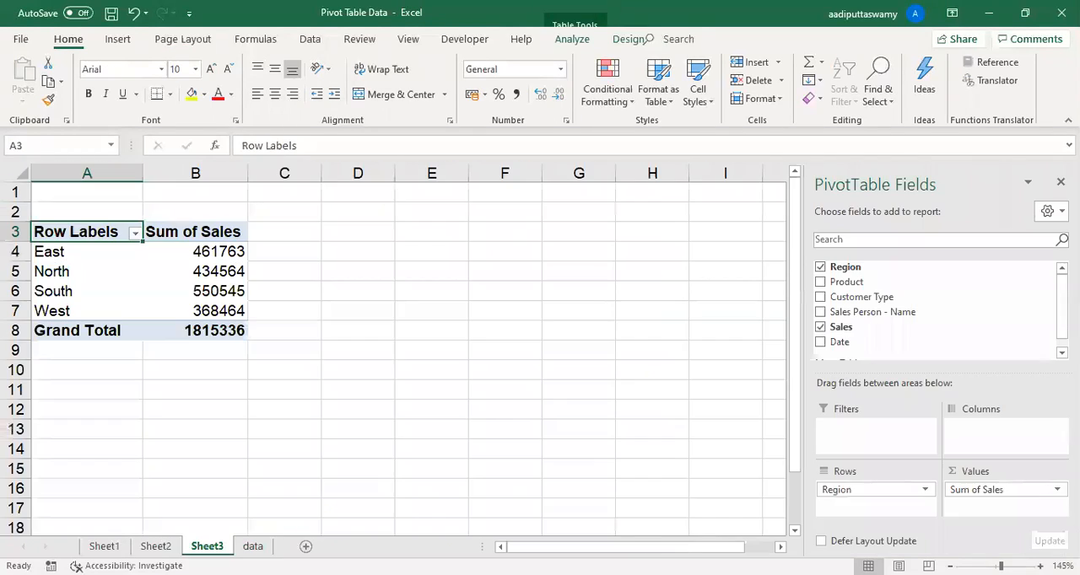
left_click(202, 290)
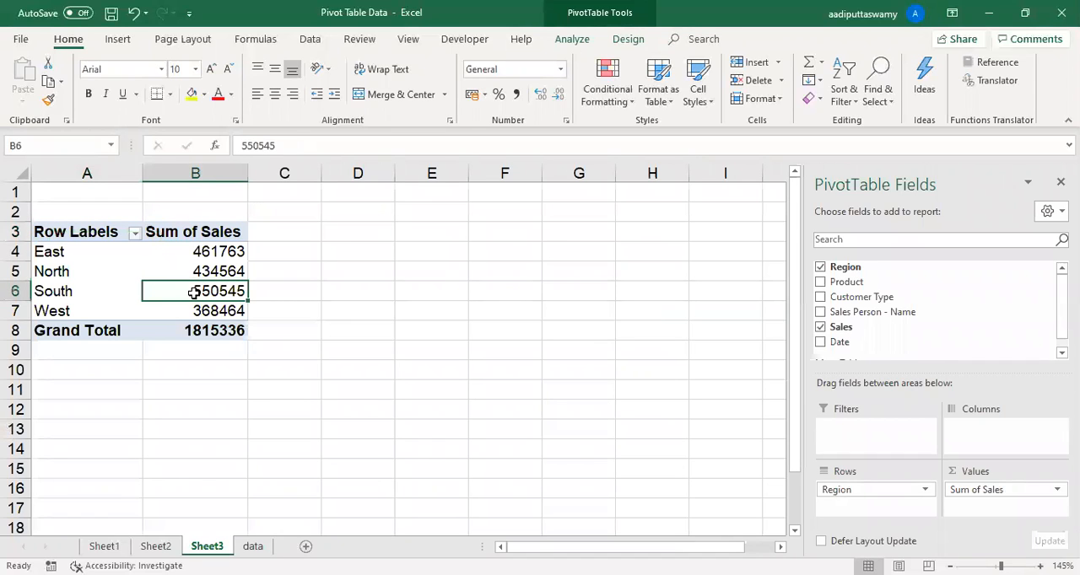
left_click(574, 39)
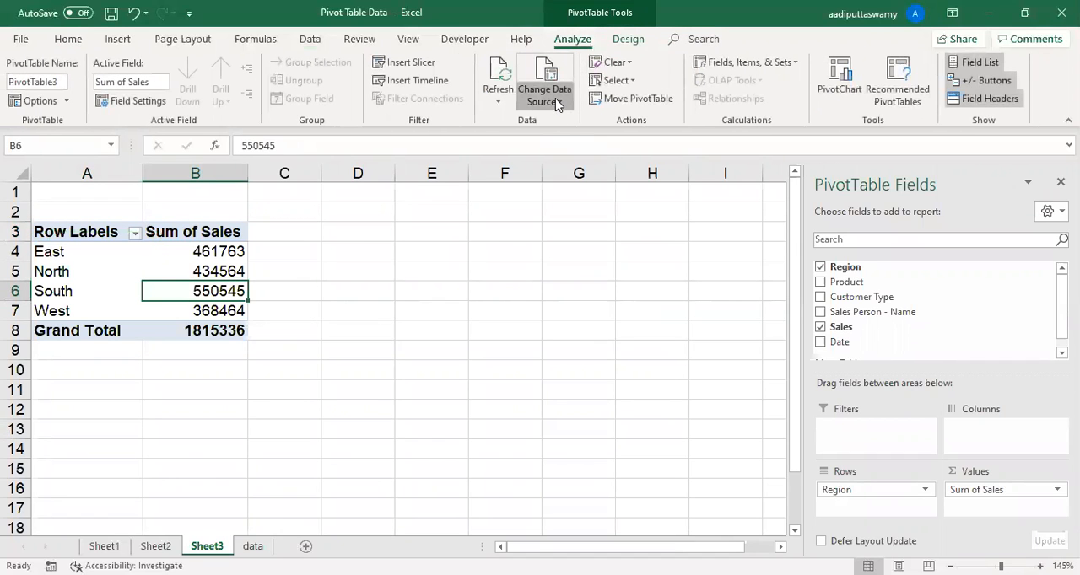
left_click(555, 101)
left_click(585, 291)
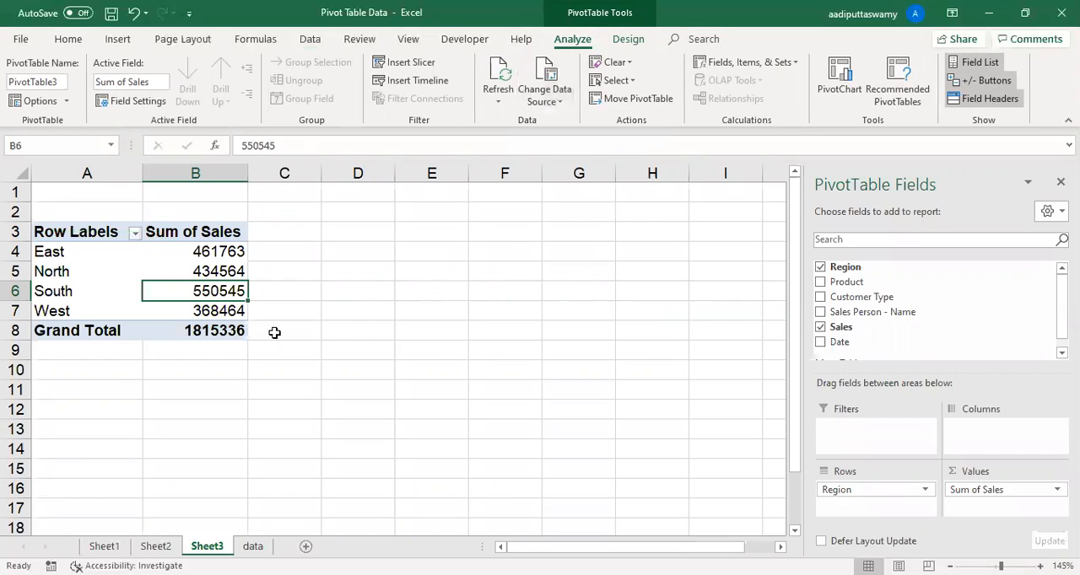
- Refresh the Region PivotTable on Sheet3 and select its North East row, A8:B8
right_click(184, 292)
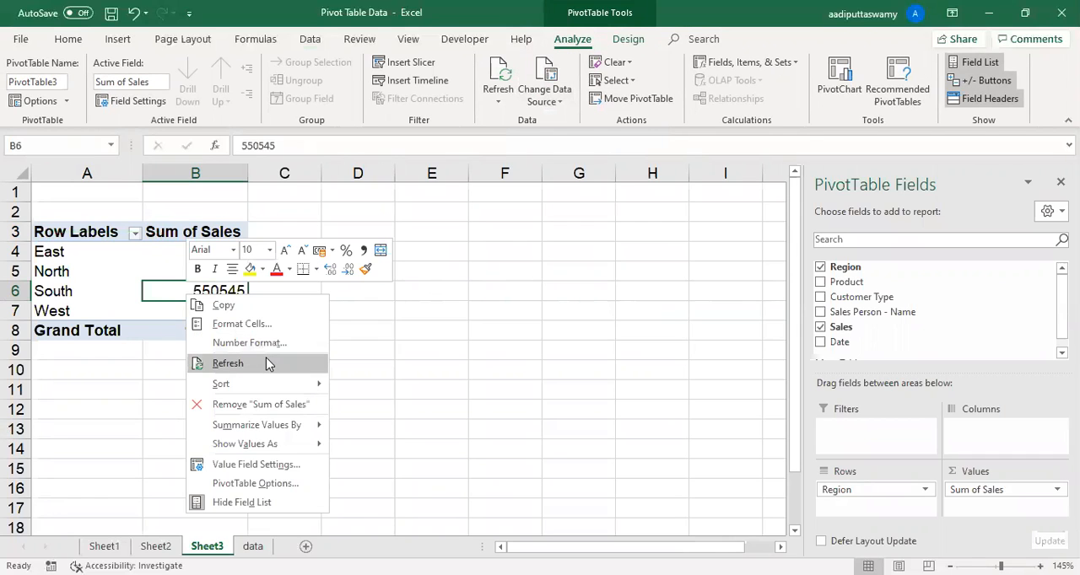
left_click(267, 363)
left_click_drag(85, 329, 223, 333)
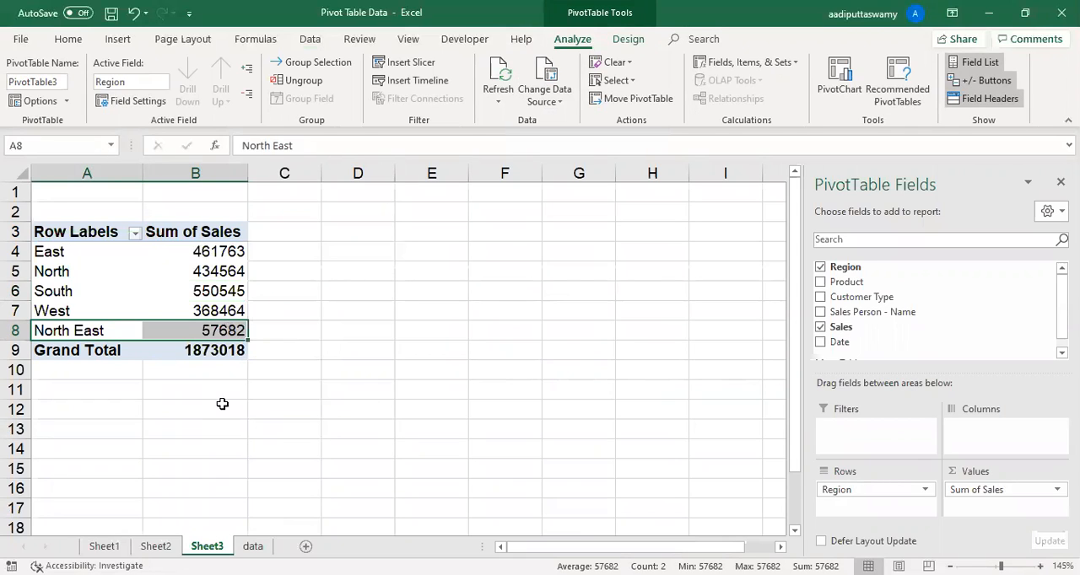
- Review the data sheet's table and the data source options of the Region PivotTable on Sheet1, leaving both unedited
left_click(253, 546)
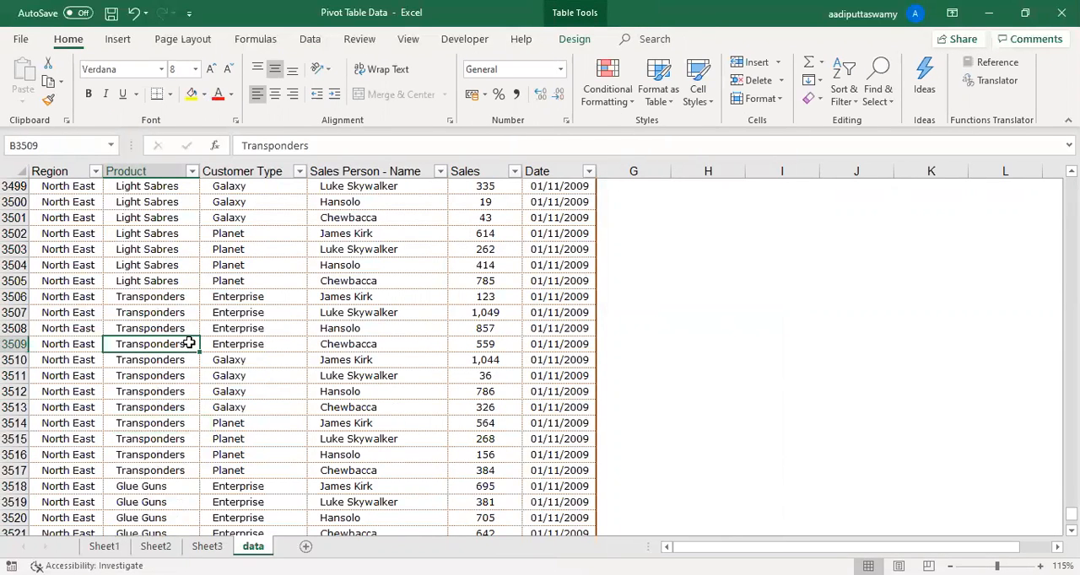
scroll(189, 343, "up", 7)
left_click(117, 39)
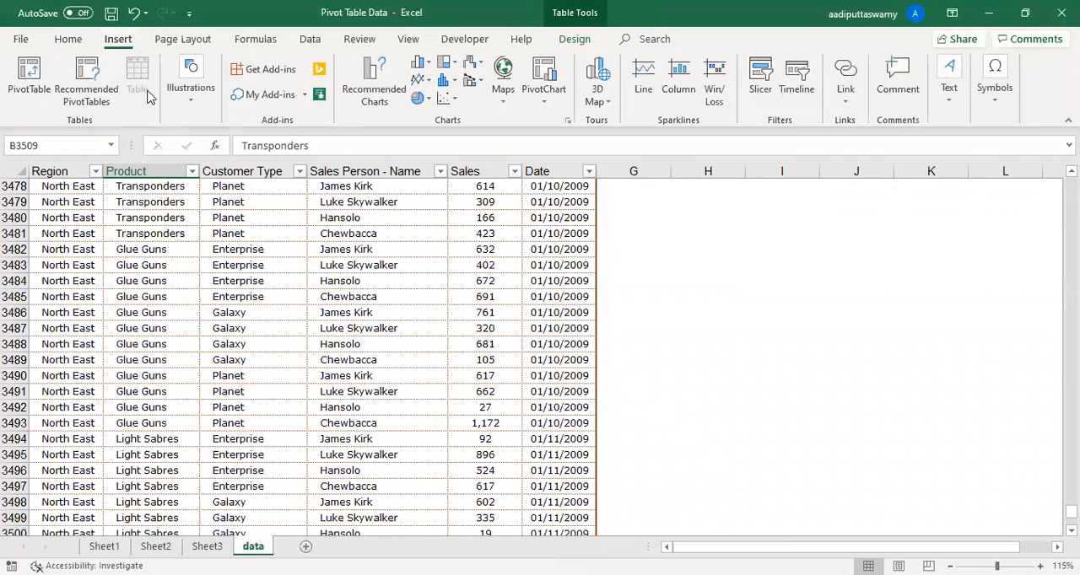
left_click(288, 292)
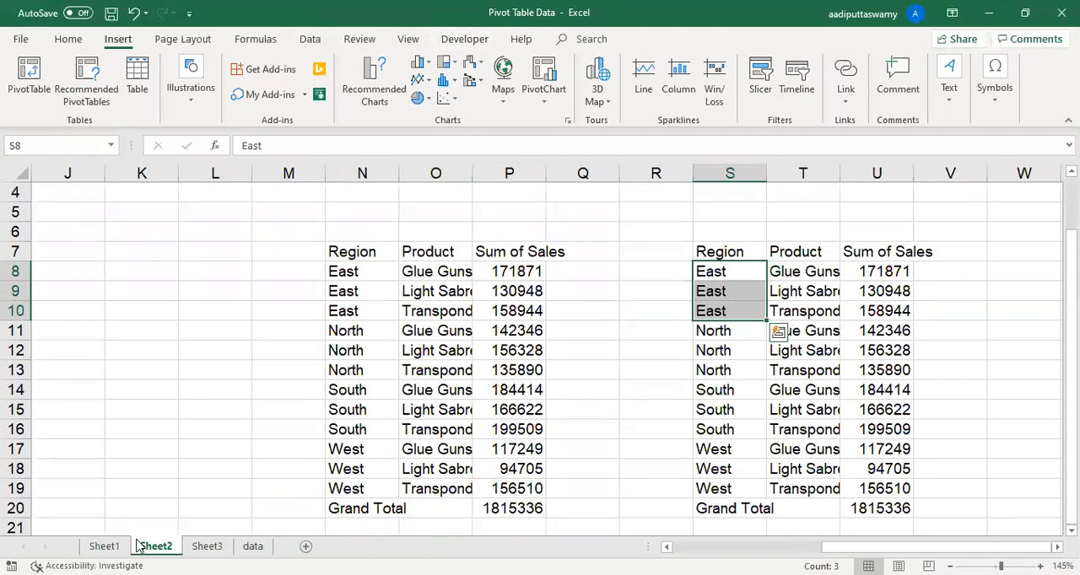
left_click(103, 546)
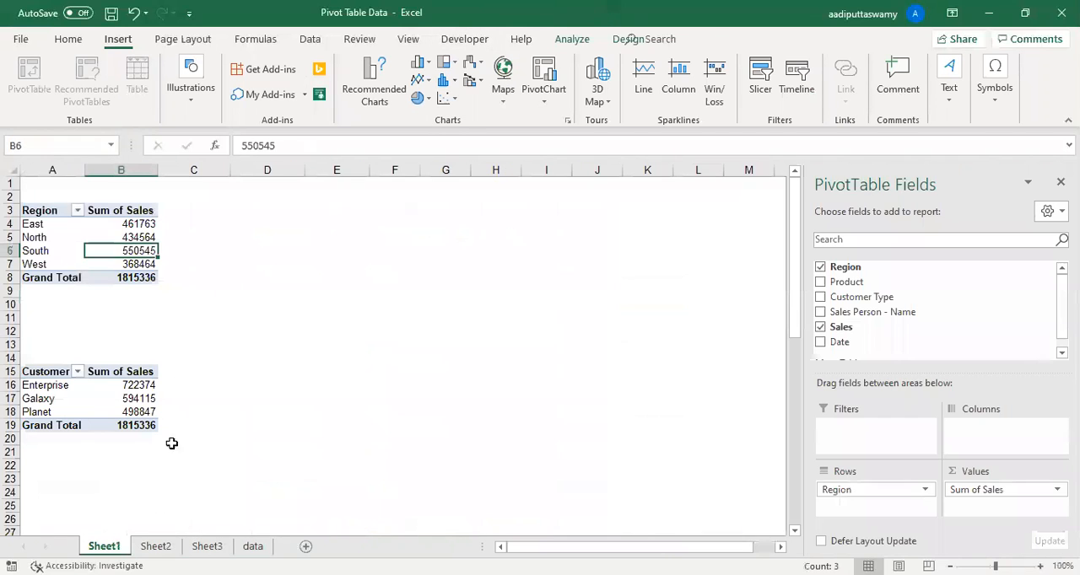
left_click(147, 277)
left_click(572, 39)
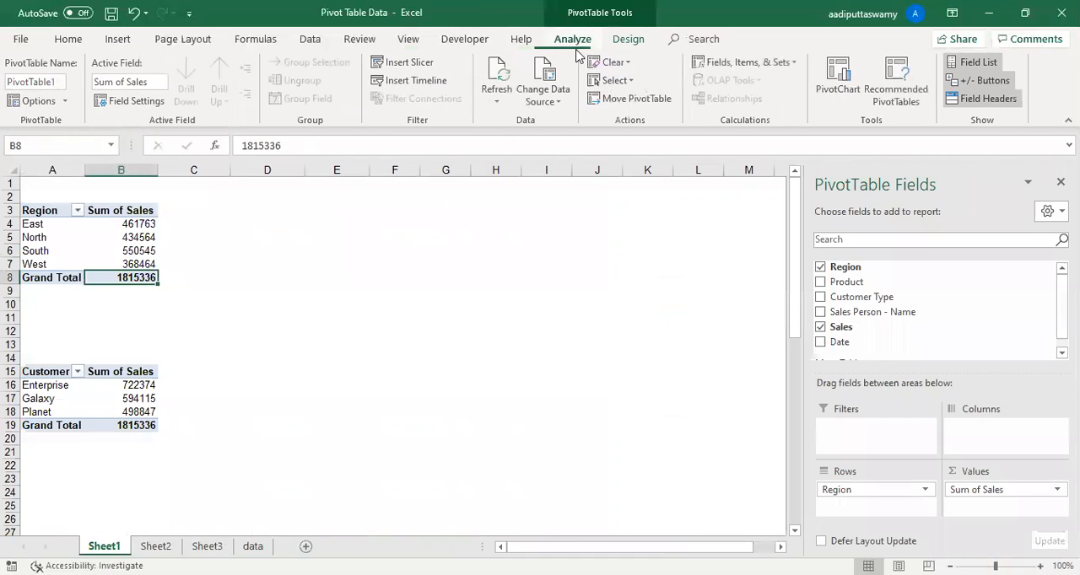
left_click(540, 102)
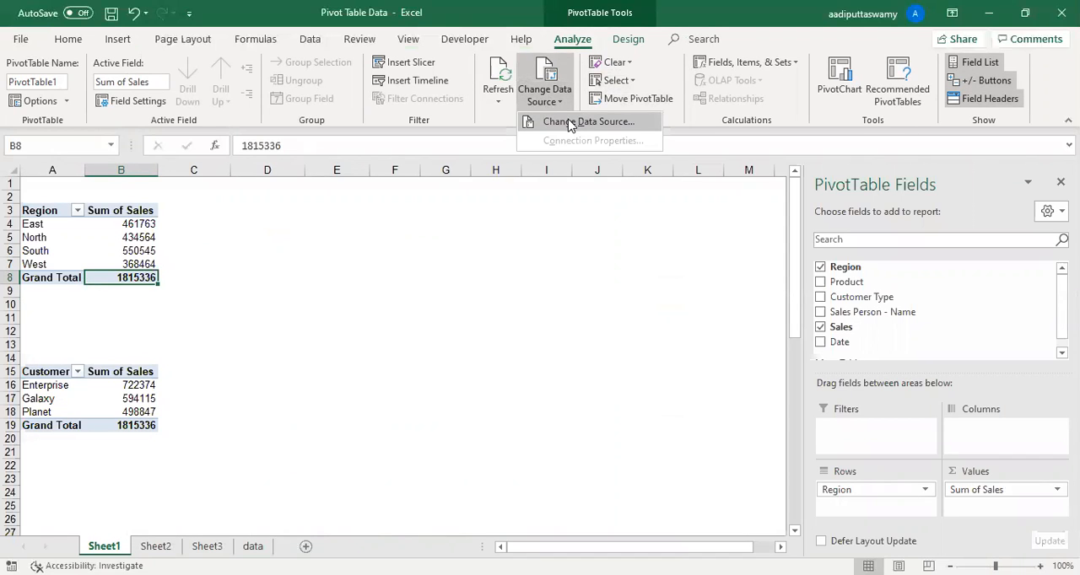
left_click(353, 307)
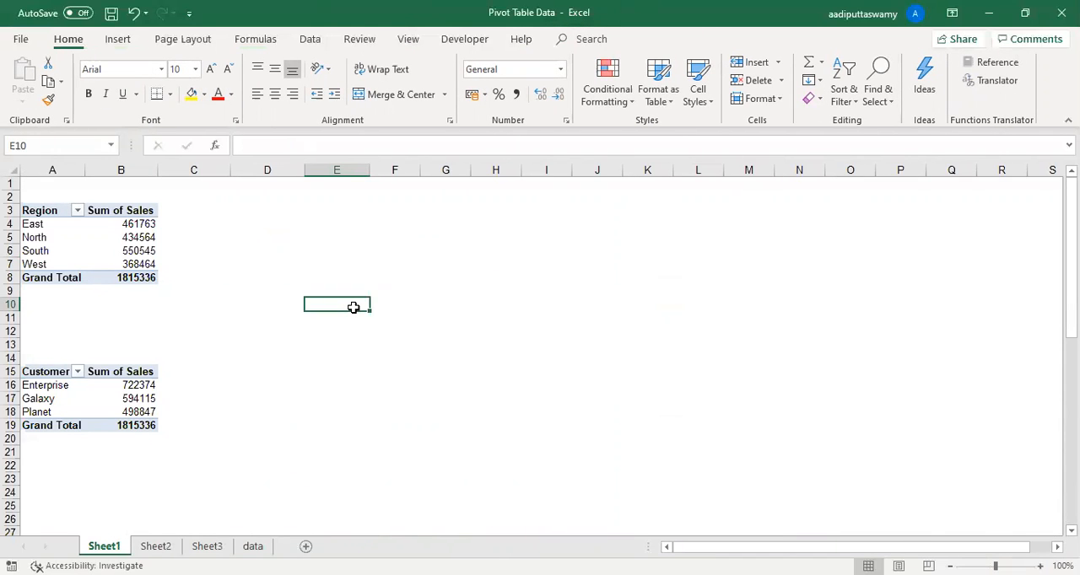
- Return to the start of the data sheet's table and examine its header row, A1:F1
left_click(252, 546)
scroll(132, 209, "up", 8)
scroll(105, 245, "up", 13)
left_click(105, 243)
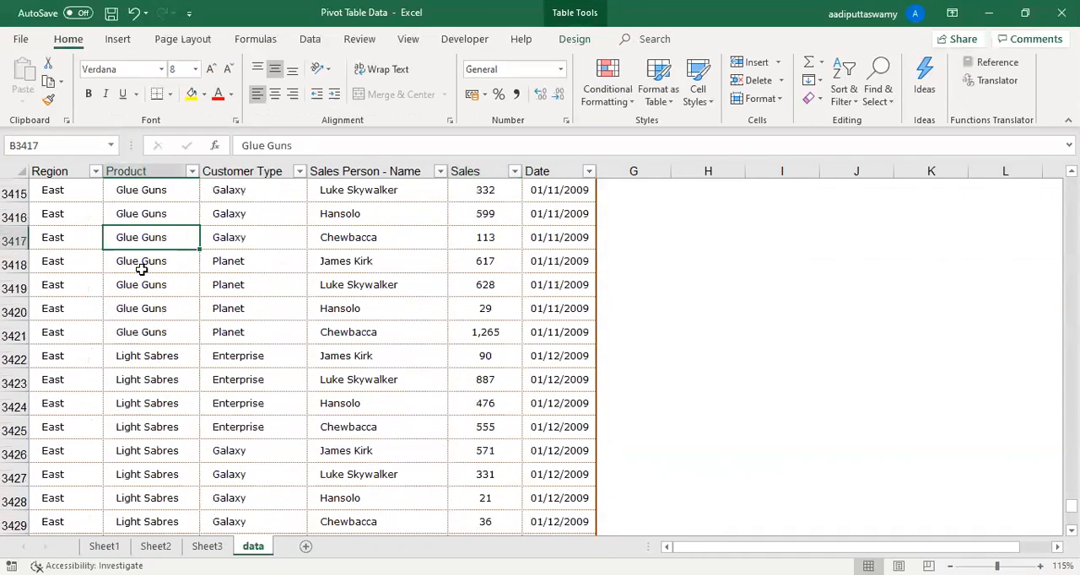
key("ctrl+Up")
key("ctrl+Left")
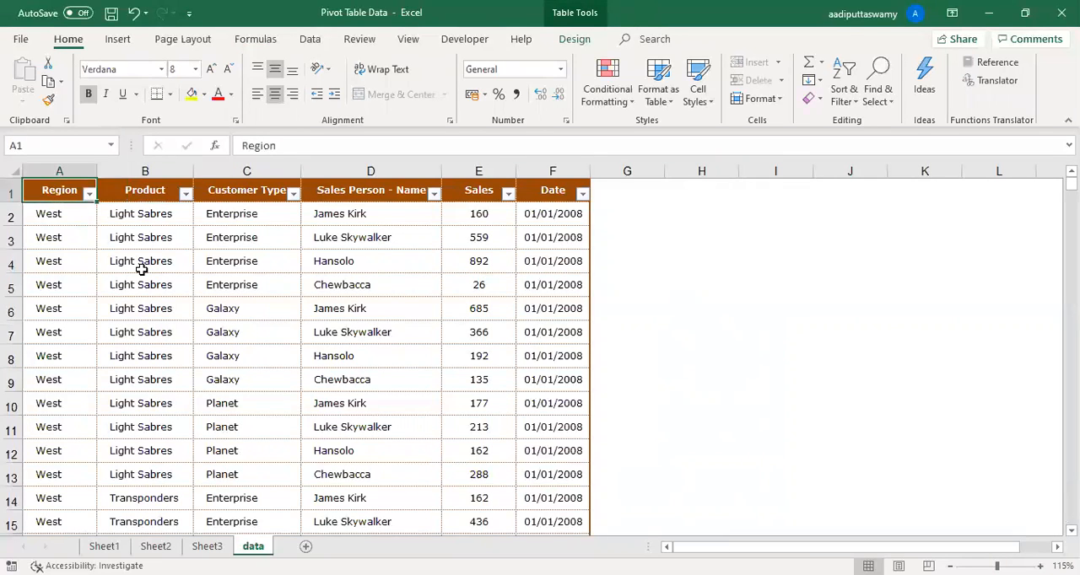
key("ctrl+shift+Right")
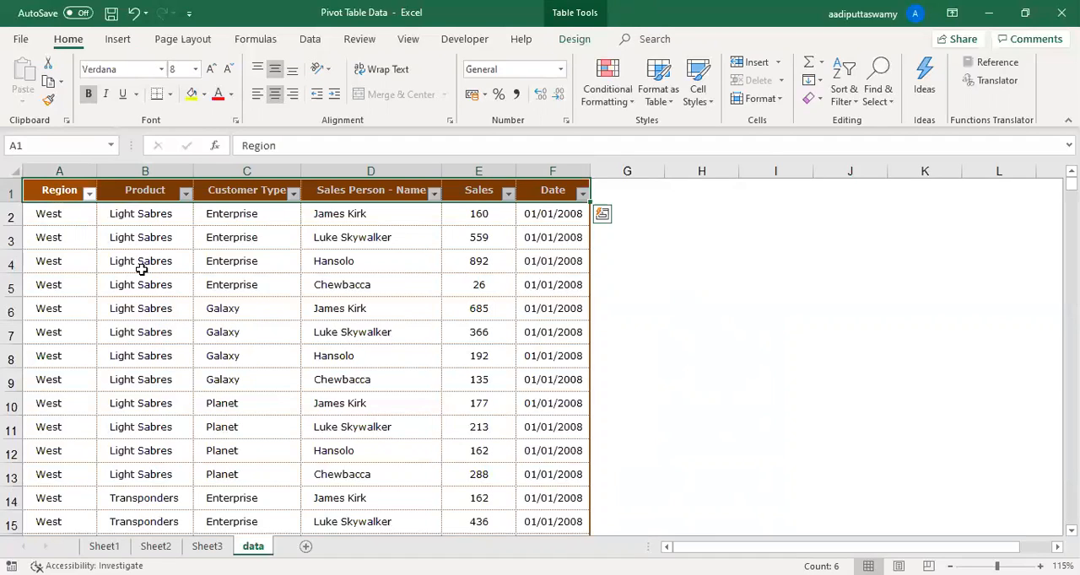
left_click(281, 420)
left_click(329, 364)
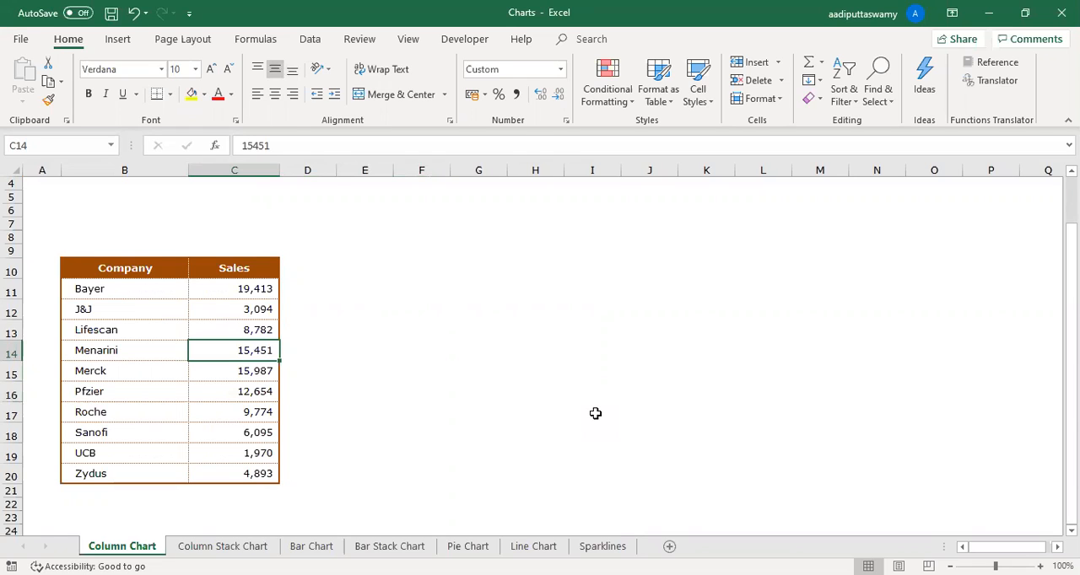
- Examine the Company and Sales table on the Column Chart sheet of the Charts workbook and the empty area beside it
left_click_drag(376, 274, 511, 443)
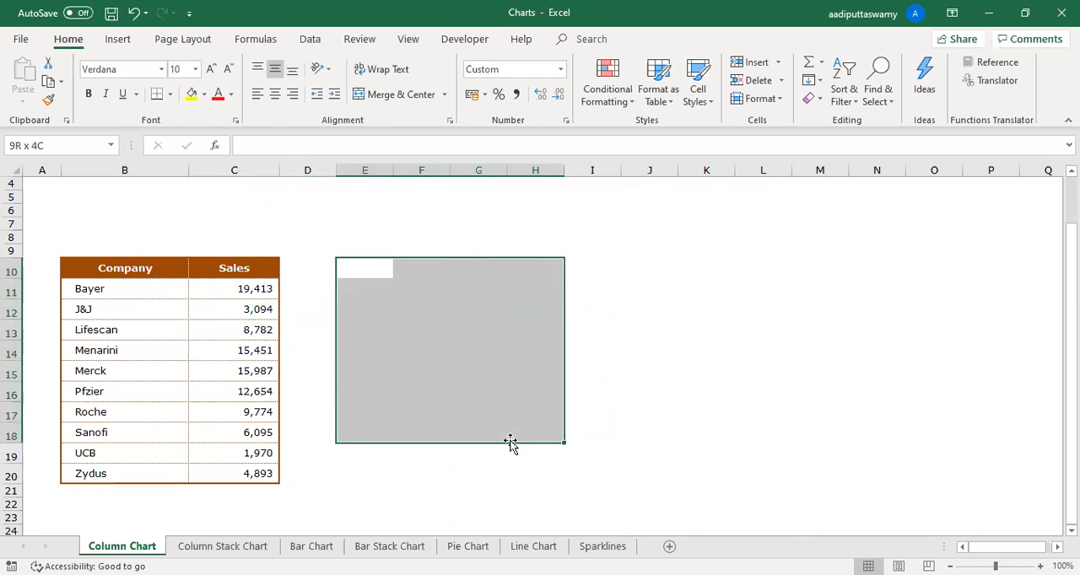
left_click(537, 371)
left_click_drag(133, 272, 247, 485)
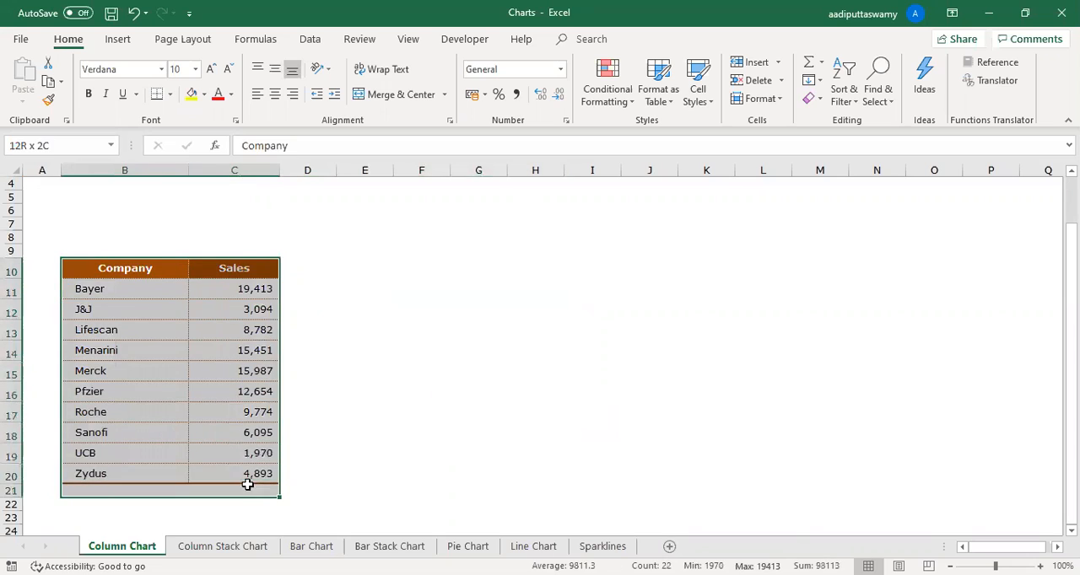
left_click(478, 290)
left_click_drag(371, 269, 780, 472)
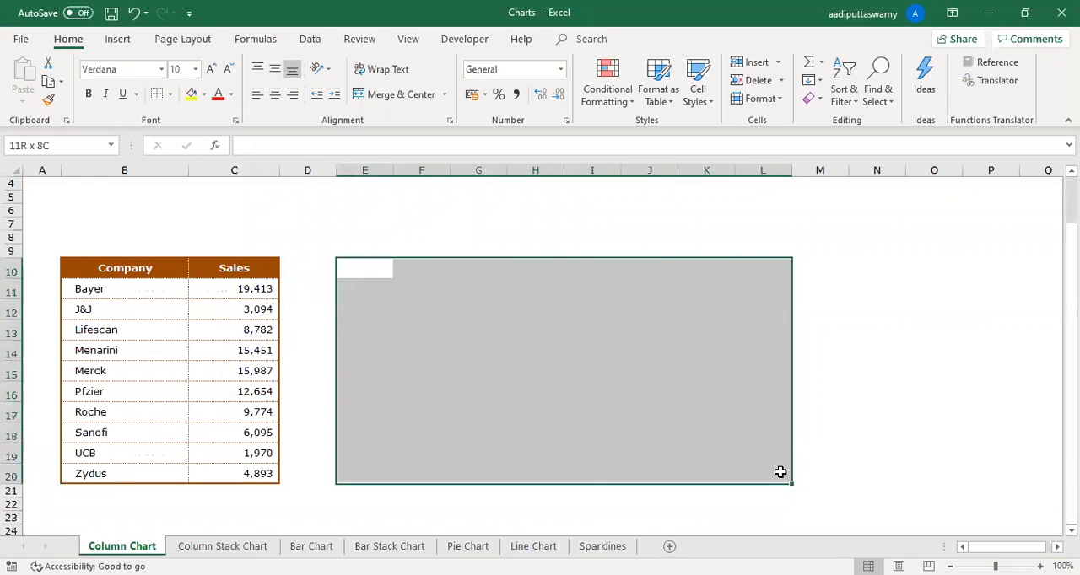
left_click(678, 432)
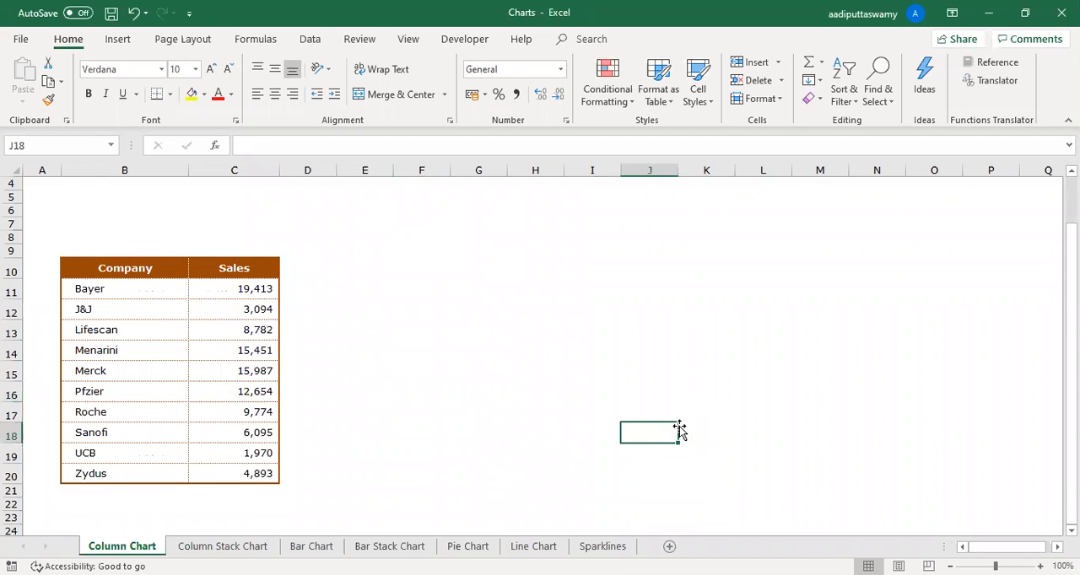
left_click(501, 354)
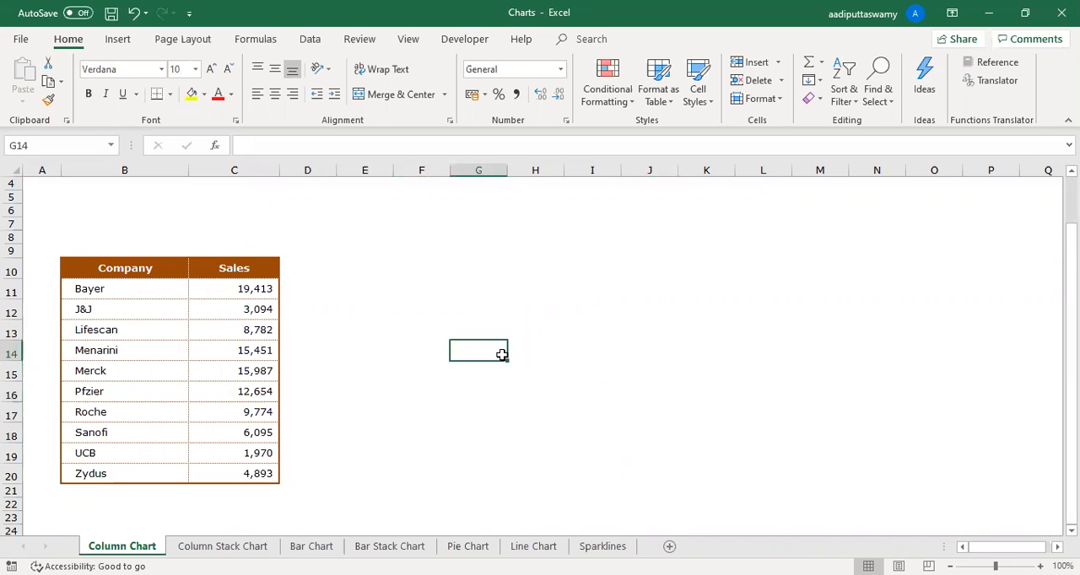
left_click(128, 40)
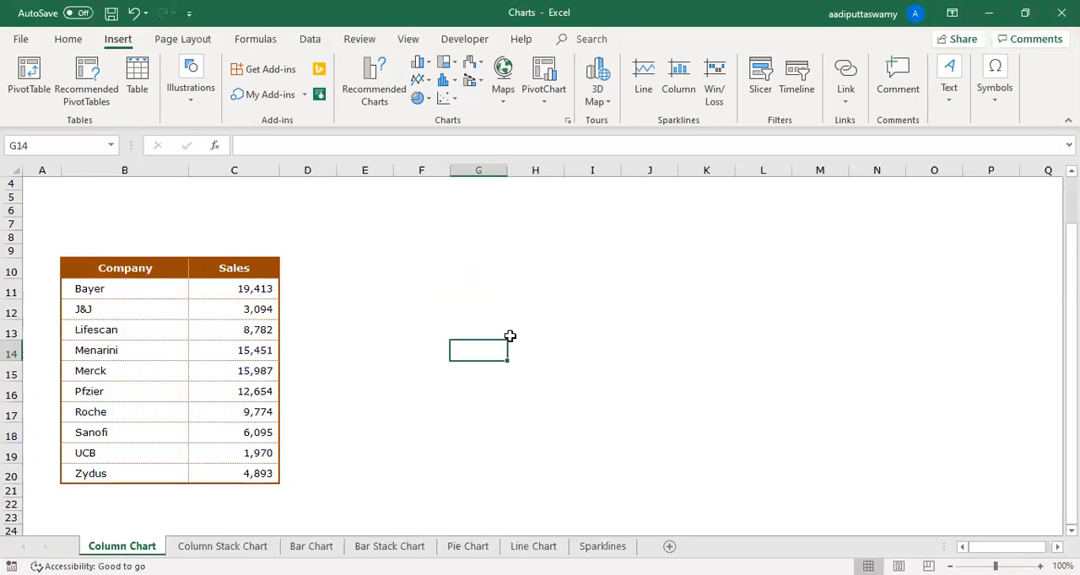
left_click_drag(374, 255, 724, 468)
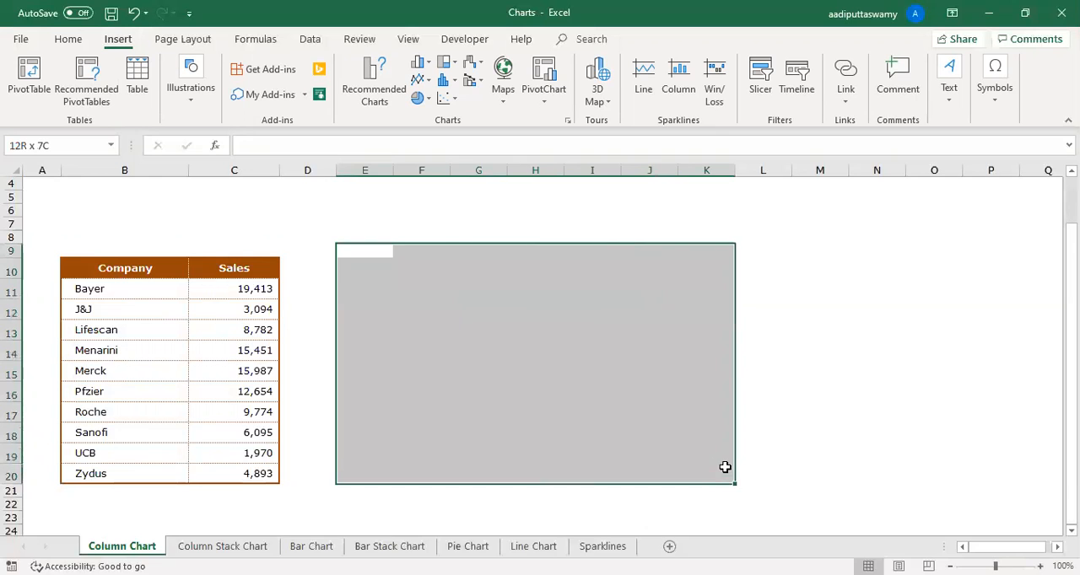
left_click(585, 429)
left_click_drag(142, 277, 228, 473)
left_click_drag(135, 268, 168, 473)
left_click_drag(236, 268, 258, 470)
left_click(371, 372)
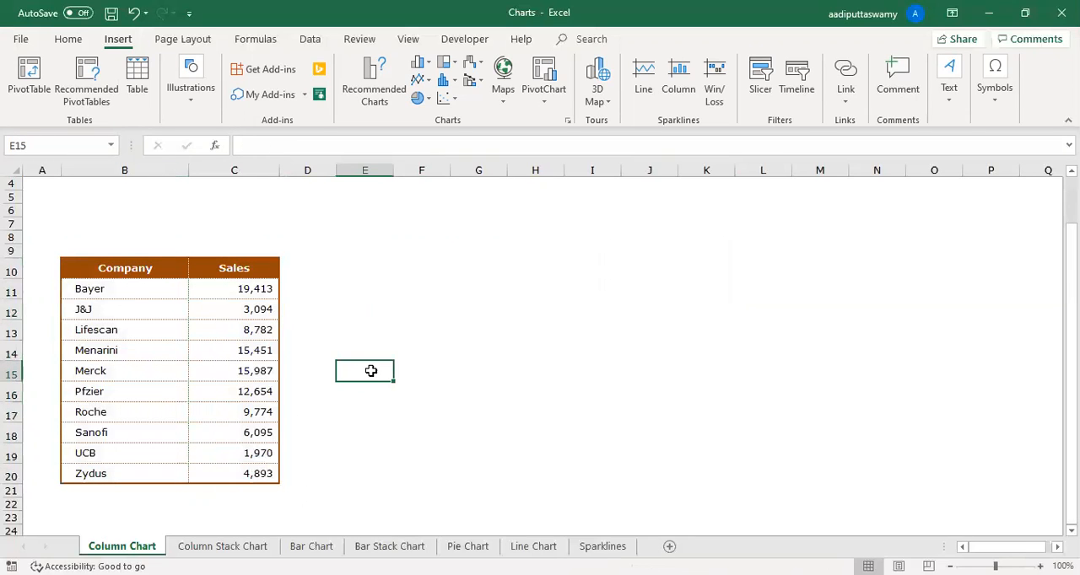
- Insert a 2-D clustered column chart from B10:C20 and widen it beside the table to about column N
left_click_drag(125, 269, 245, 479)
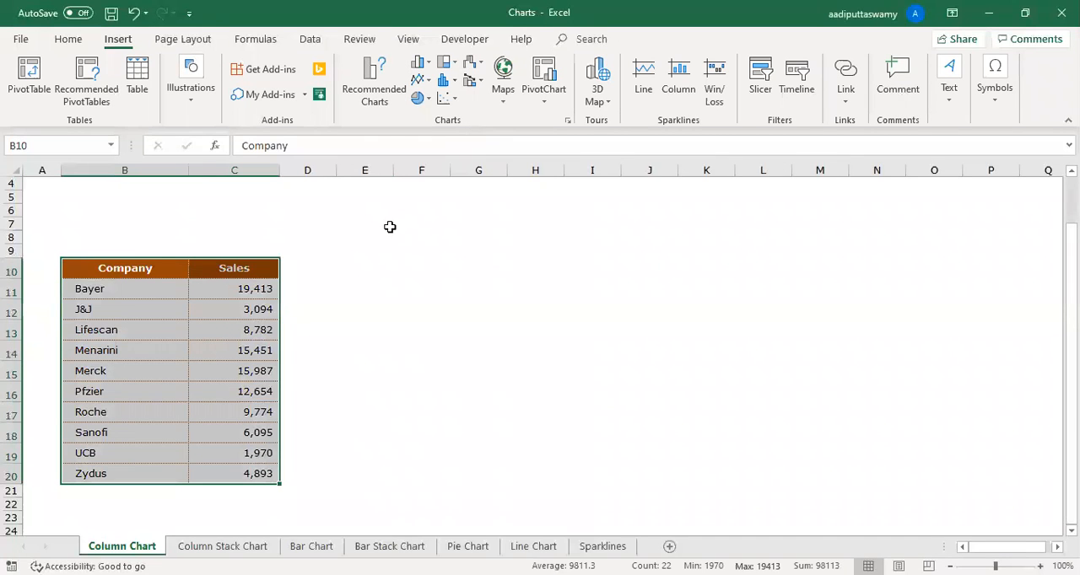
left_click_drag(133, 269, 234, 475)
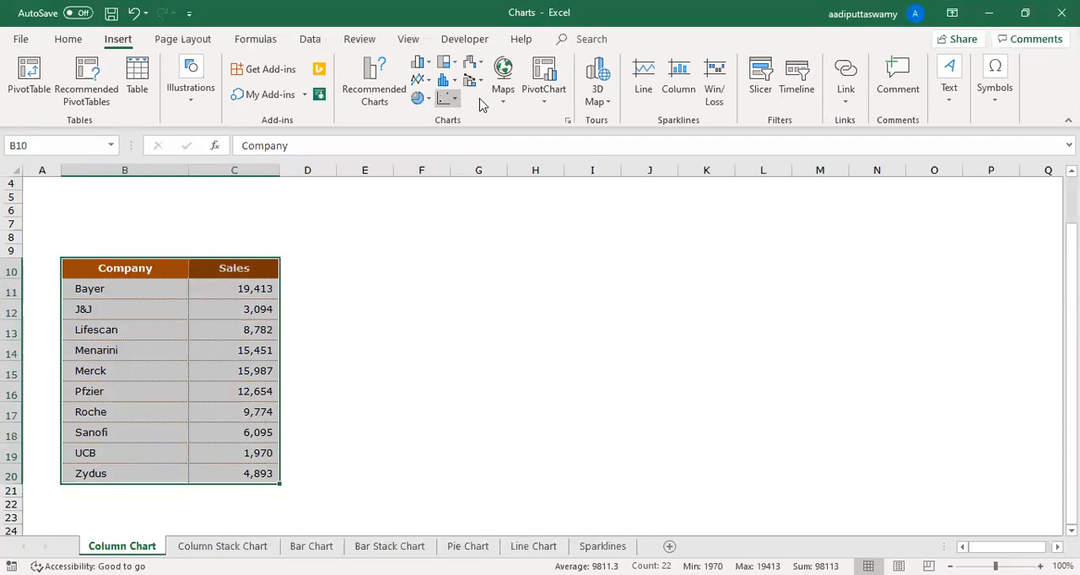
left_click(426, 66)
left_click(429, 112)
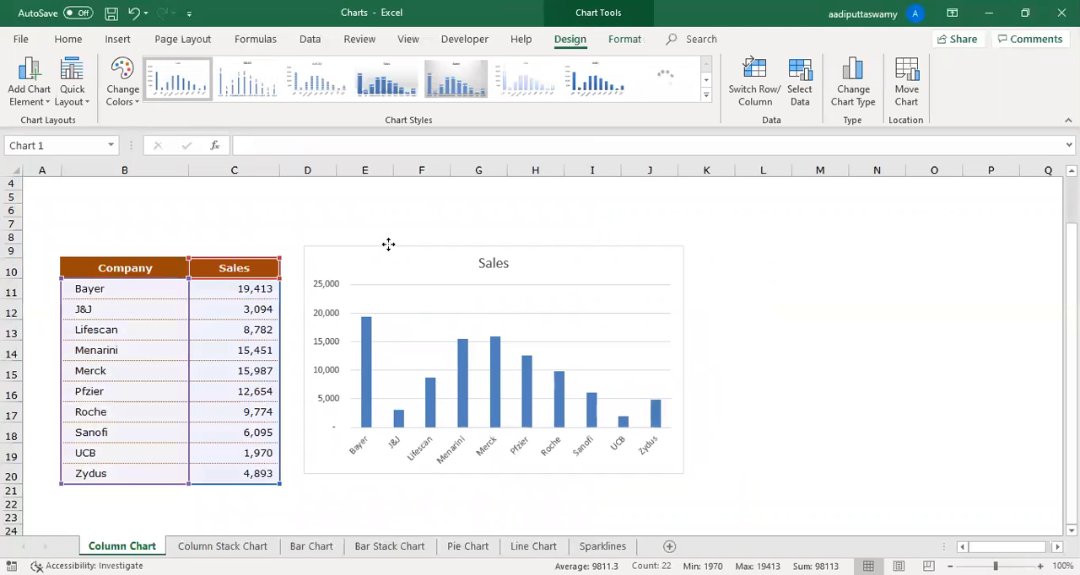
left_click_drag(682, 474, 894, 482)
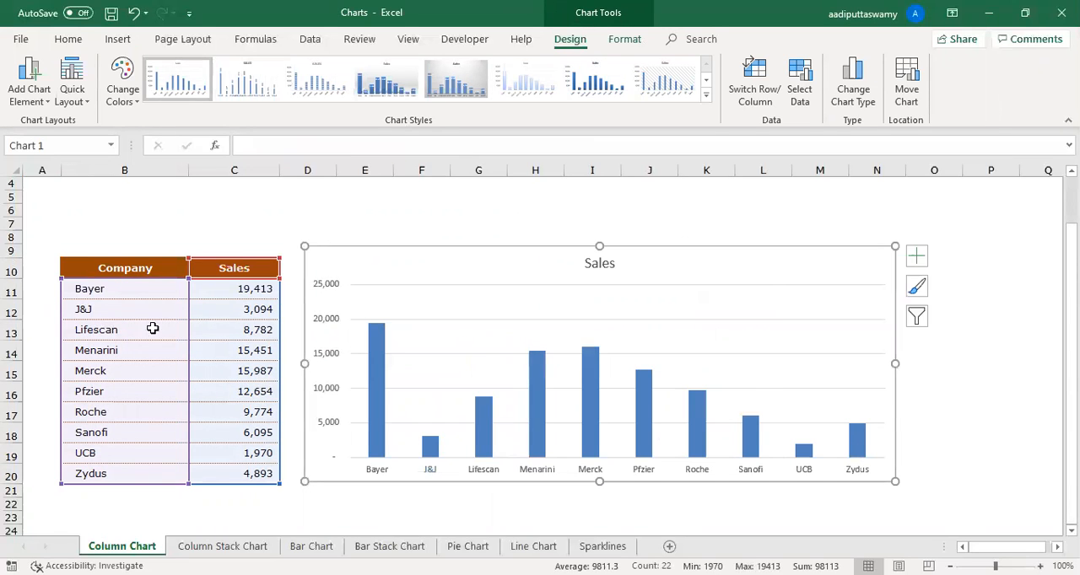
left_click(116, 40)
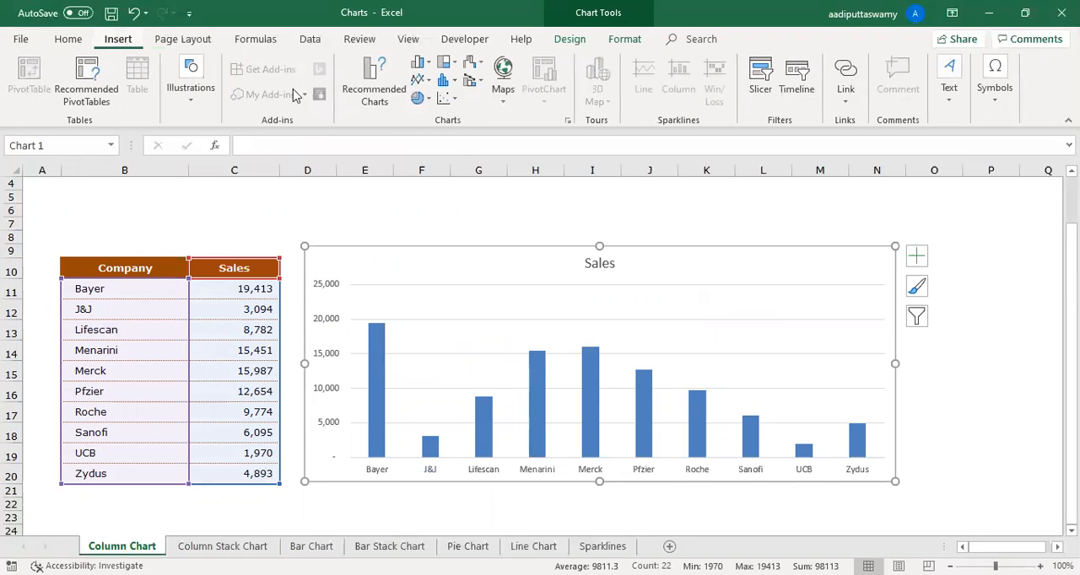
left_click(422, 64)
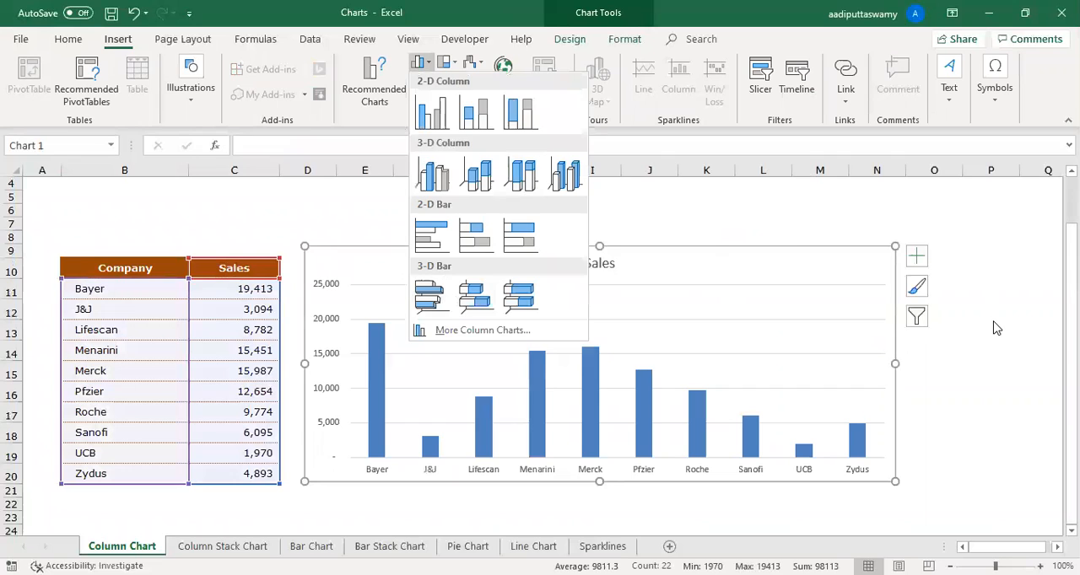
left_click(485, 352)
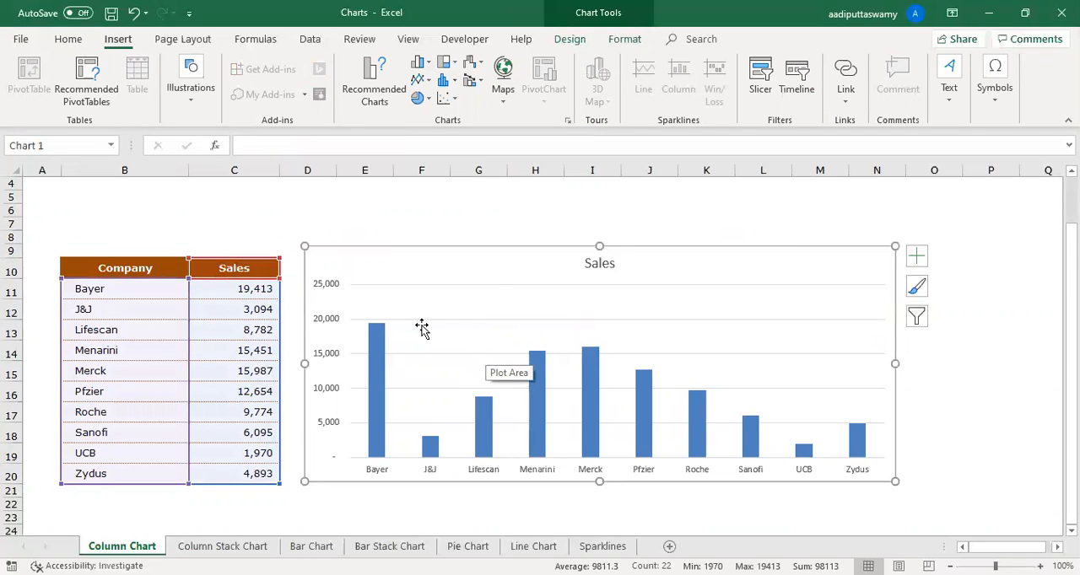
- Add axis titles, data labels and a data table to the Sales column chart, keeping the chart selected
left_click(918, 255)
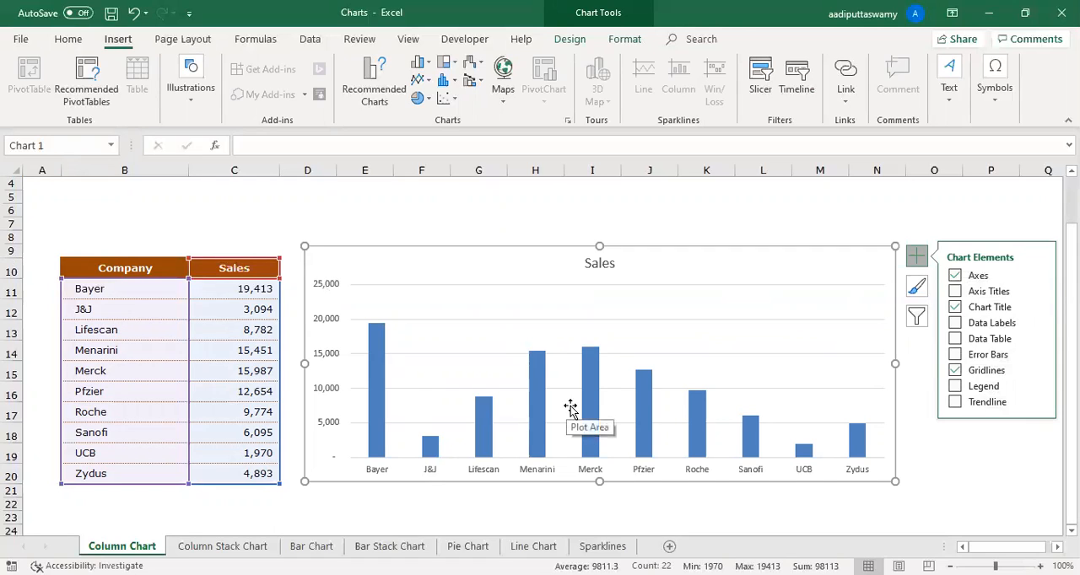
left_click(955, 292)
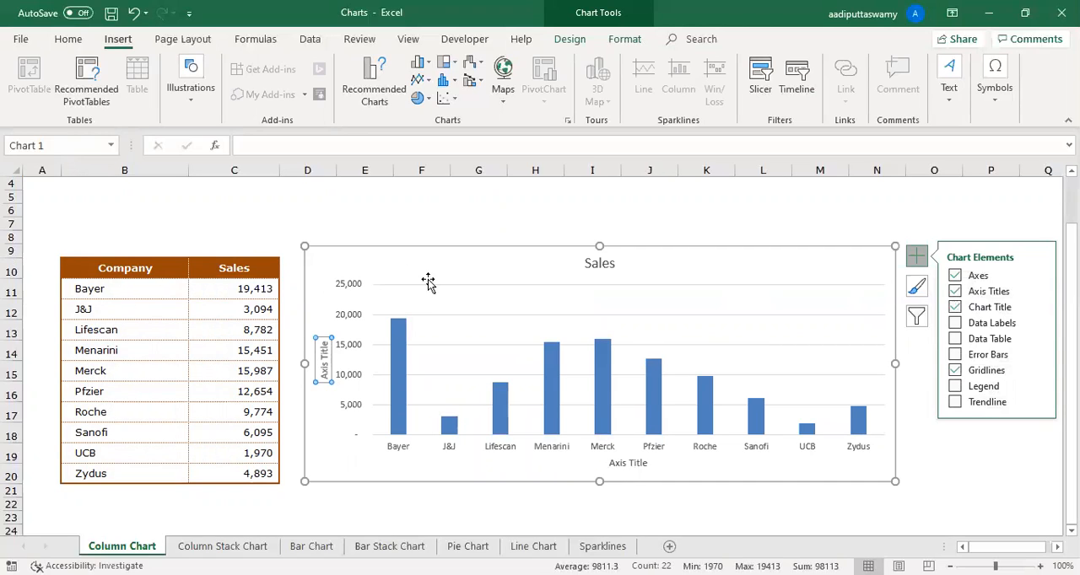
left_click(954, 325)
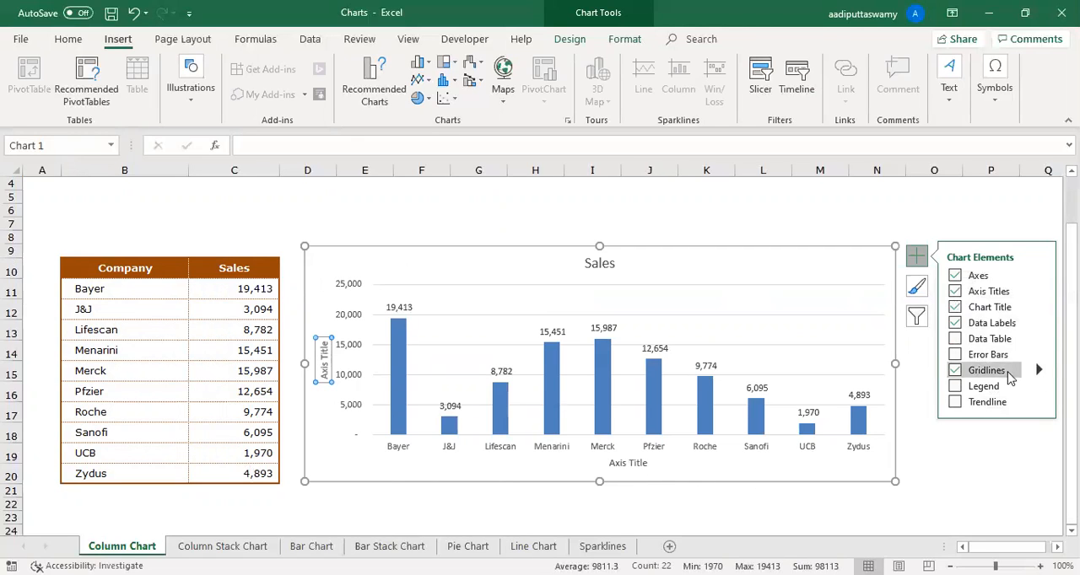
left_click(954, 339)
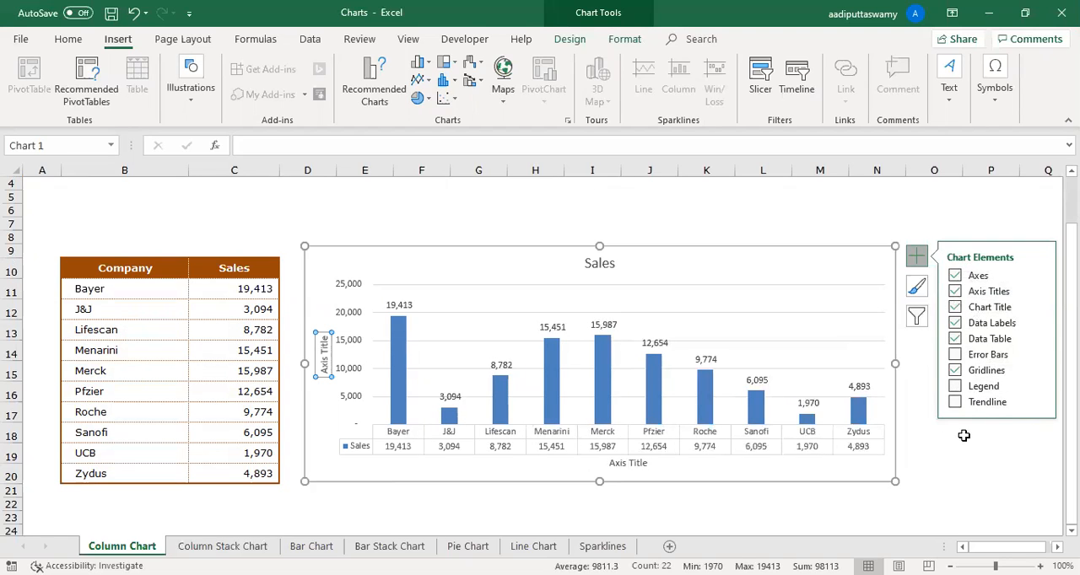
left_click(850, 251)
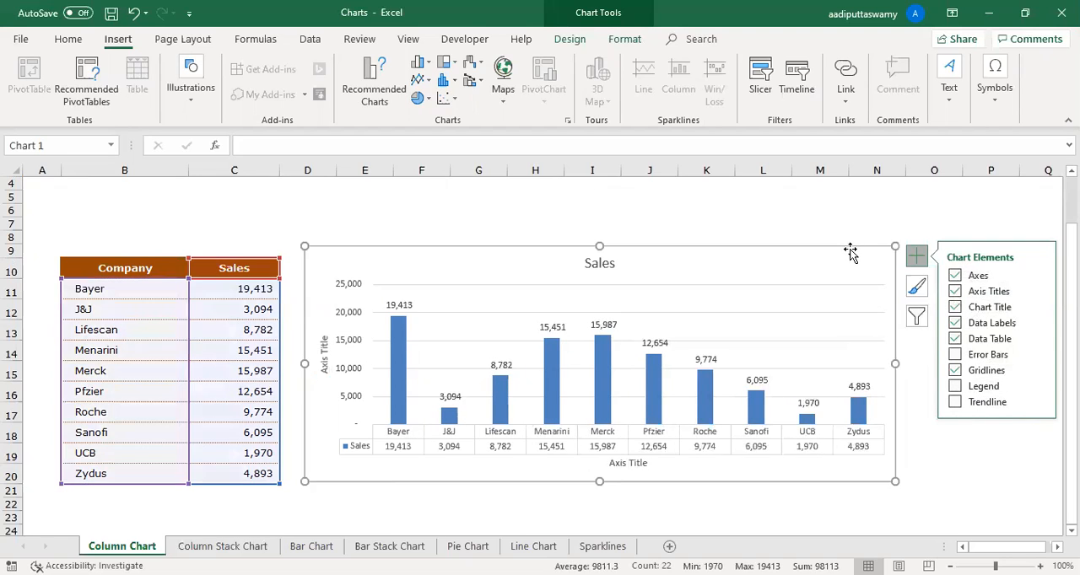
left_click(955, 518)
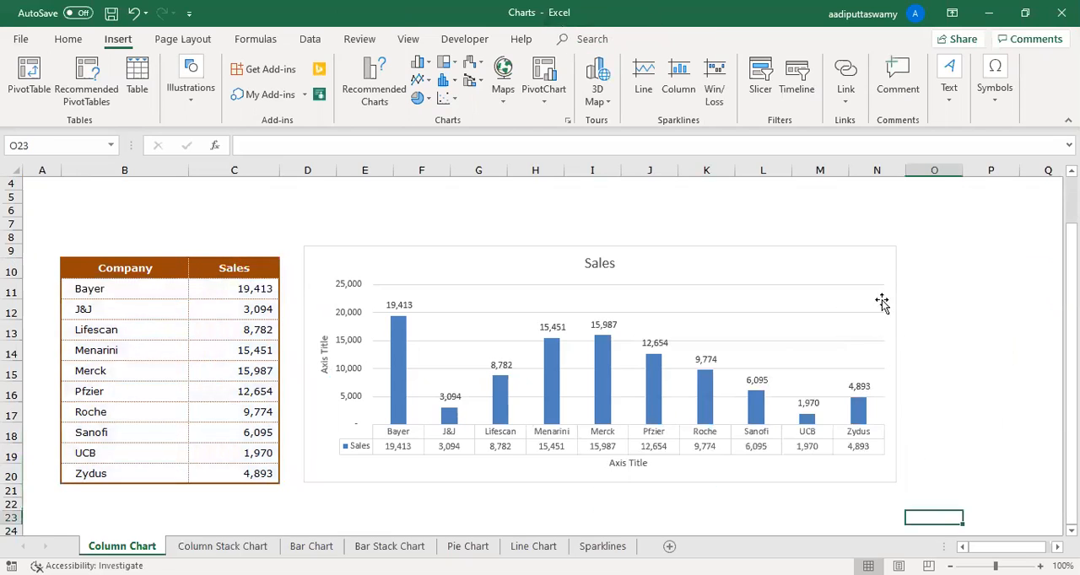
left_click(869, 257)
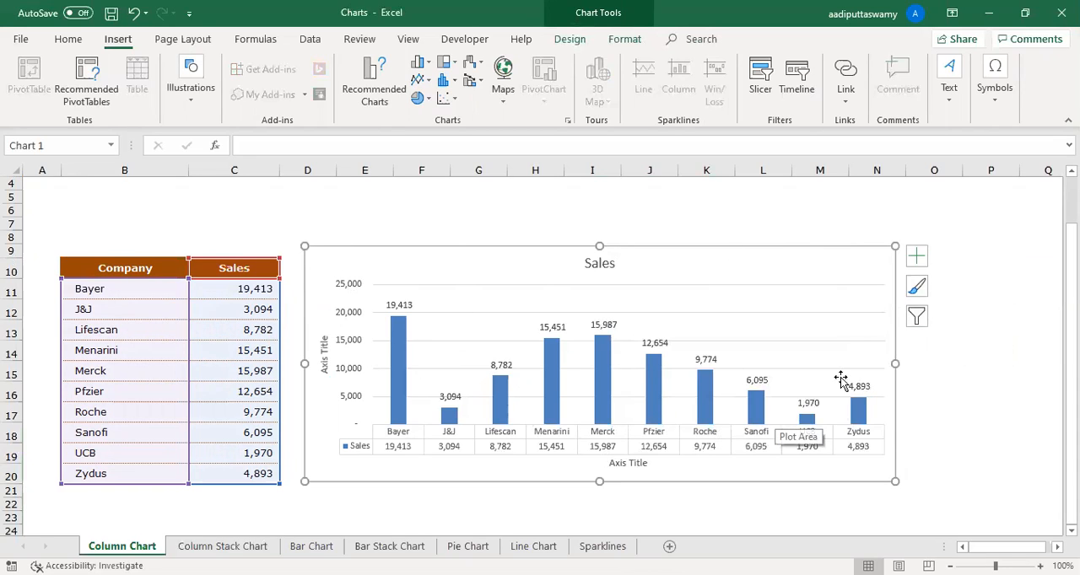
- Browse the colour palettes and styles for the Sales column chart, and apply the third style, with striped columns and a capitalised title
left_click(919, 288)
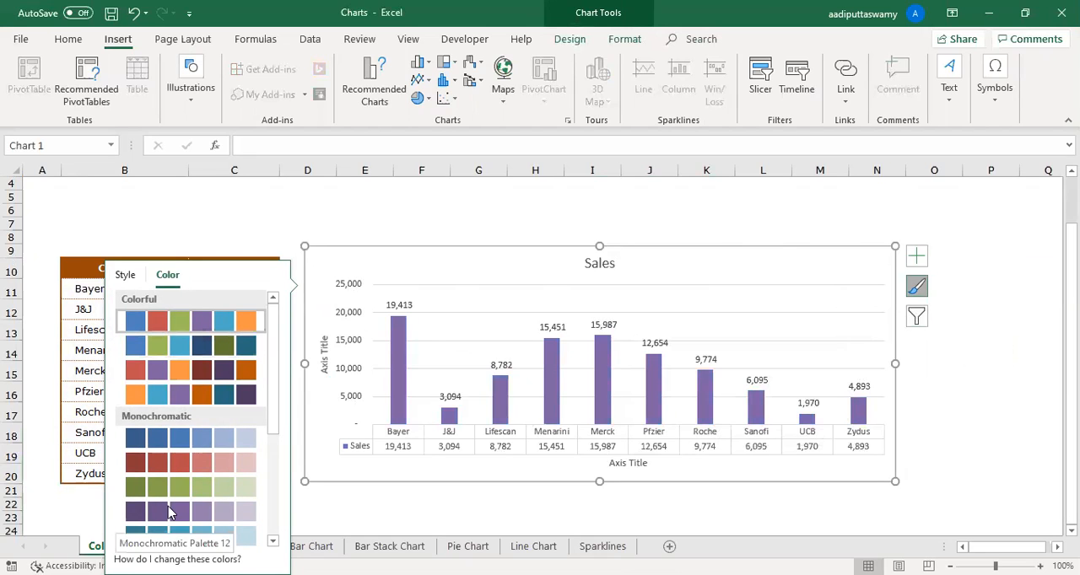
scroll(173, 514, "down", 3)
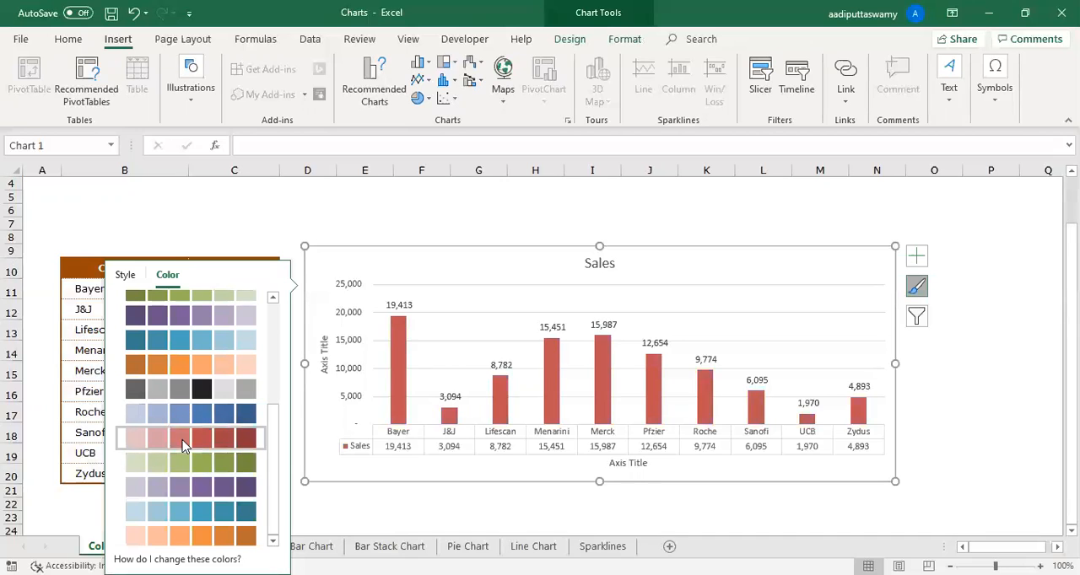
scroll(181, 413, "up", 5)
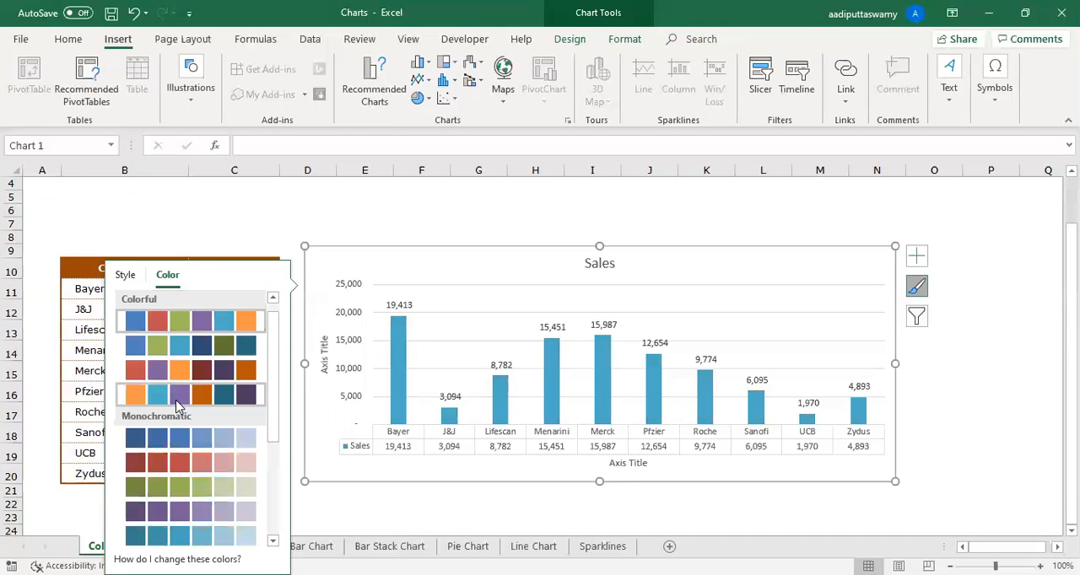
left_click(126, 275)
scroll(191, 381, "down", 5)
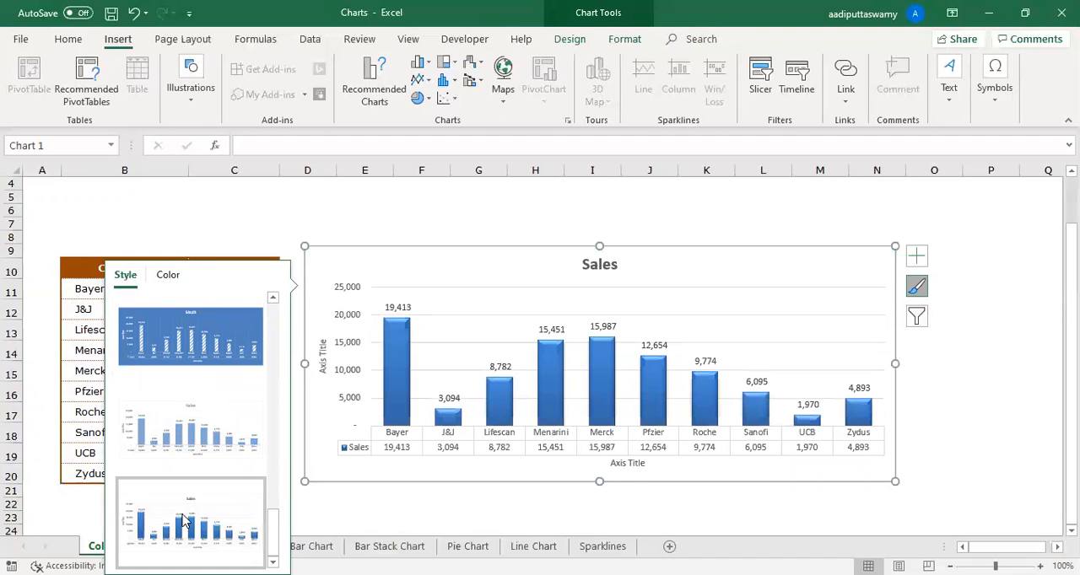
scroll(191, 504, "up", 5)
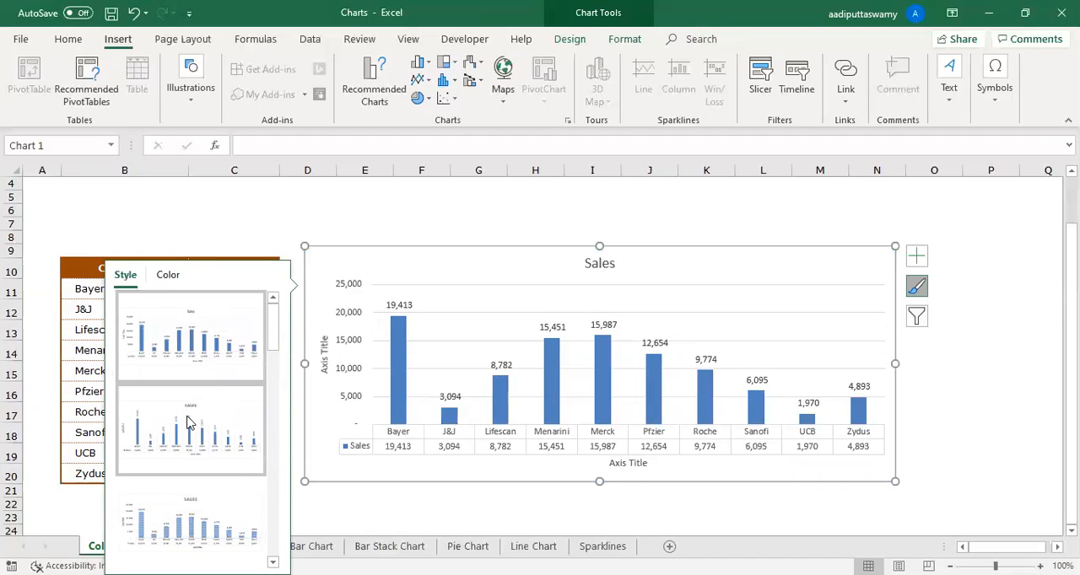
left_click(191, 523)
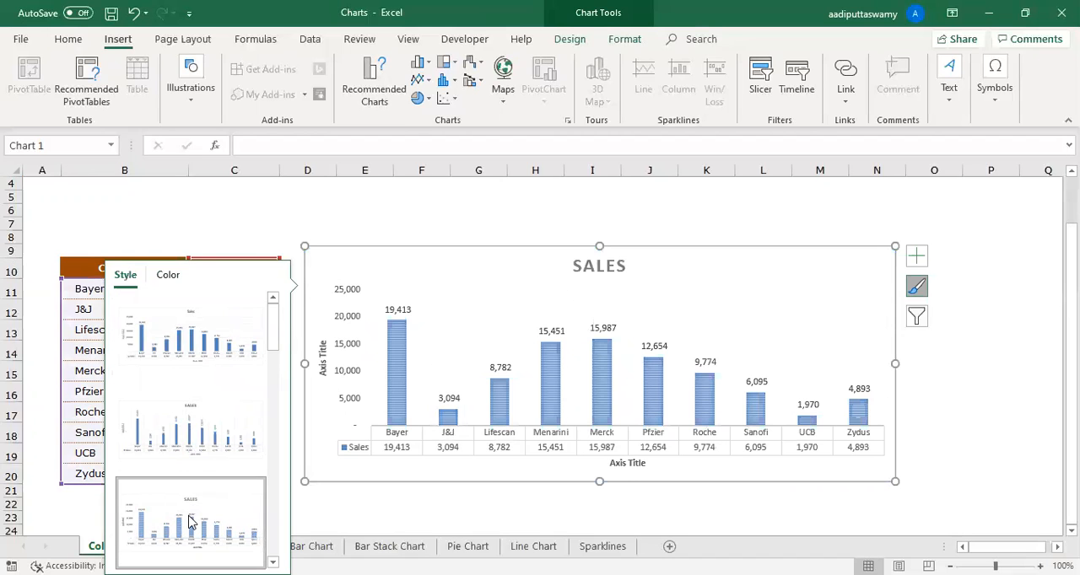
left_click(954, 394)
- Filter the column chart's categories to show only Bayer, J&J, Lifescan and Menarini
left_click(648, 256)
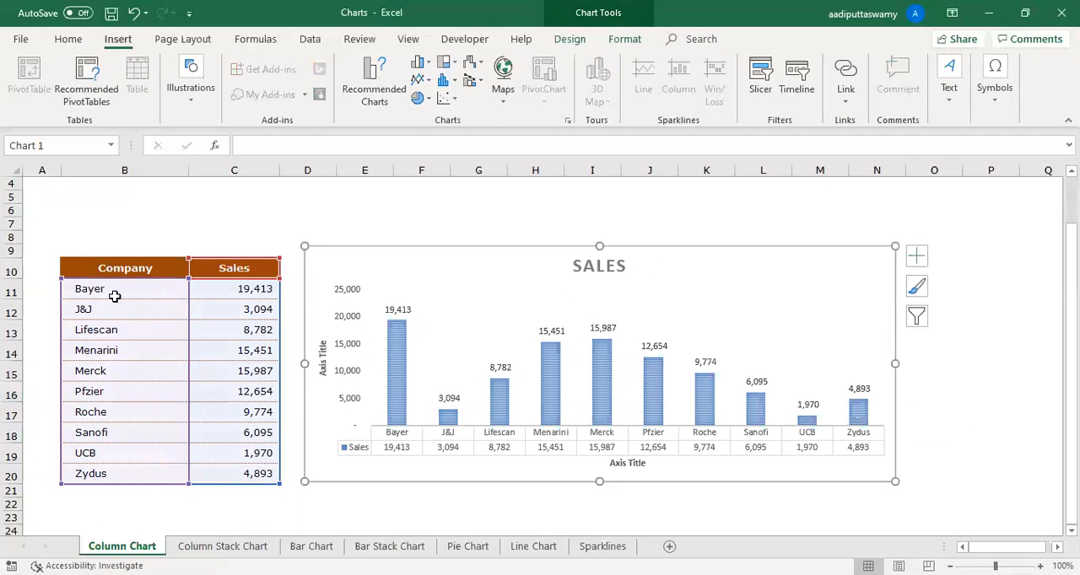
left_click(916, 316)
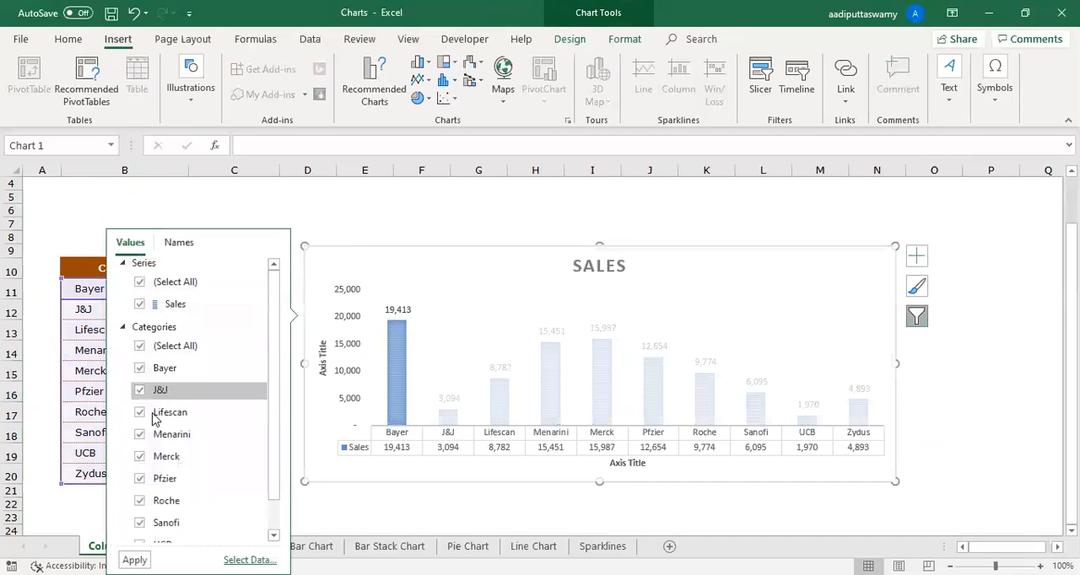
left_click(140, 346)
left_click(140, 368)
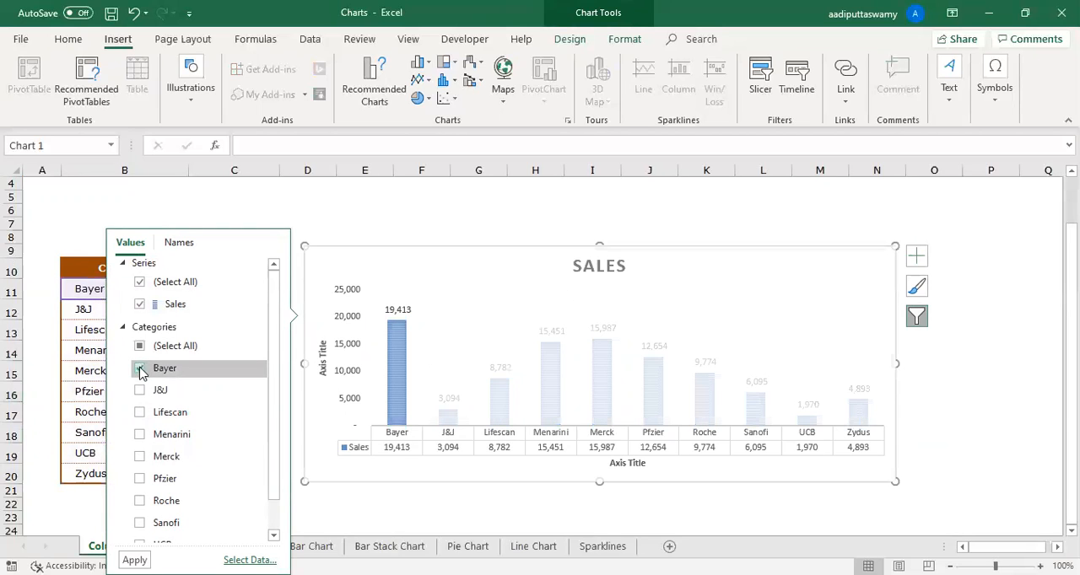
left_click(140, 434)
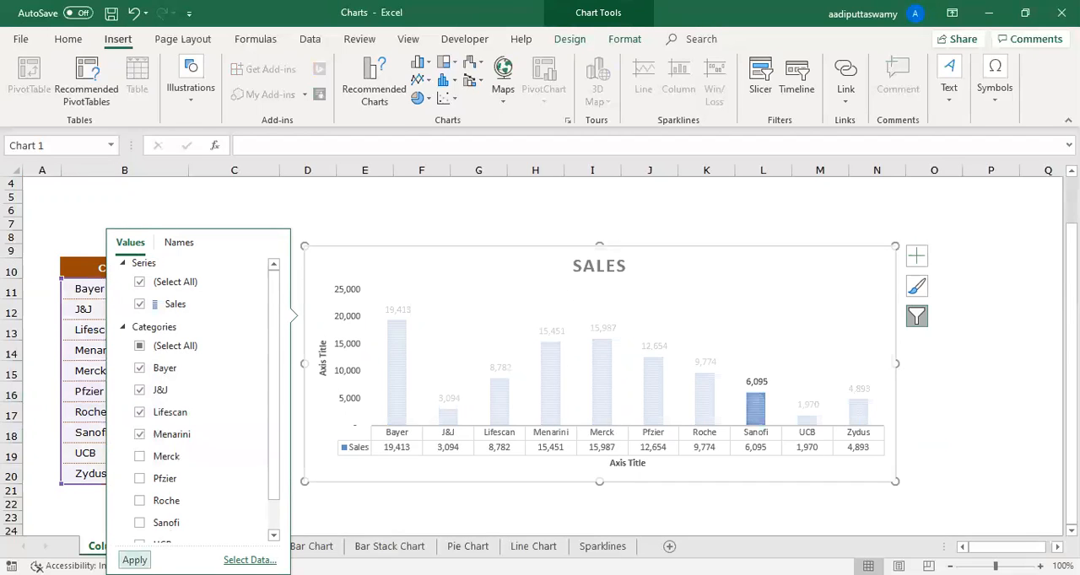
left_click(134, 560)
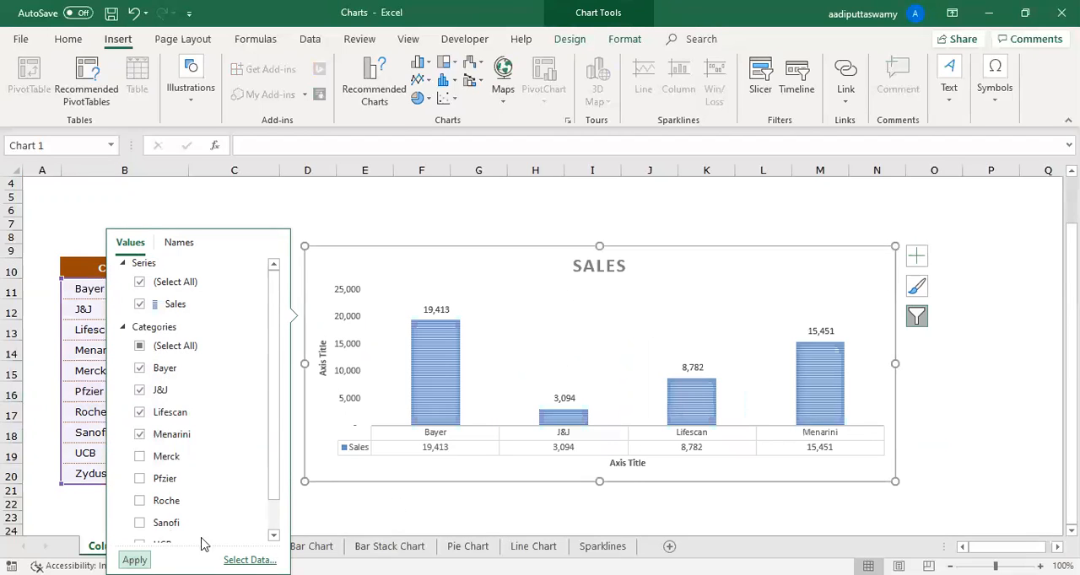
left_click(990, 413)
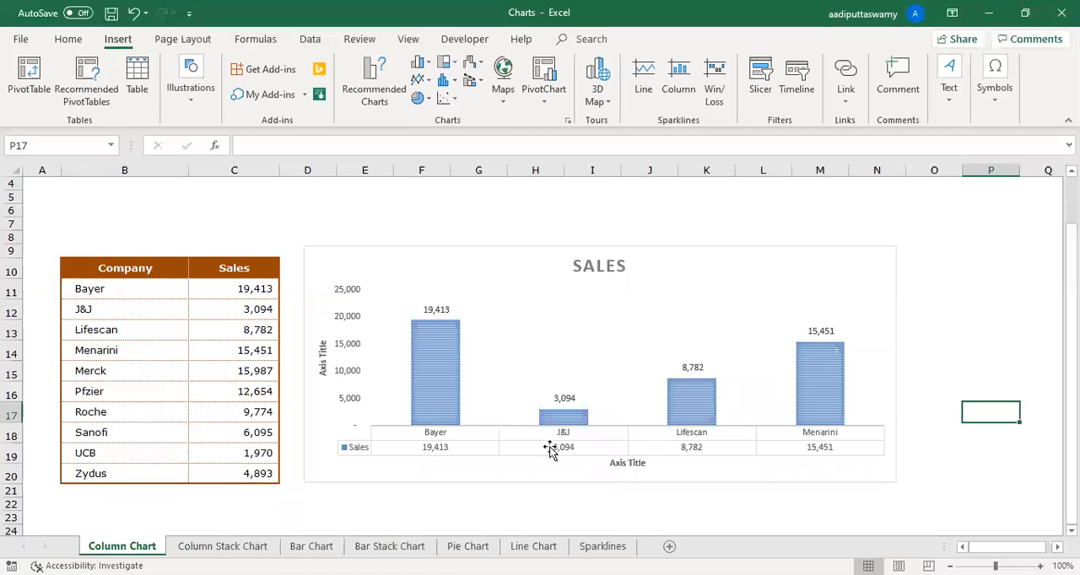
- Apply the fourth chart style to the column chart, with wide columns, inside data labels and a shaded gradient background
mouse_move(698, 409)
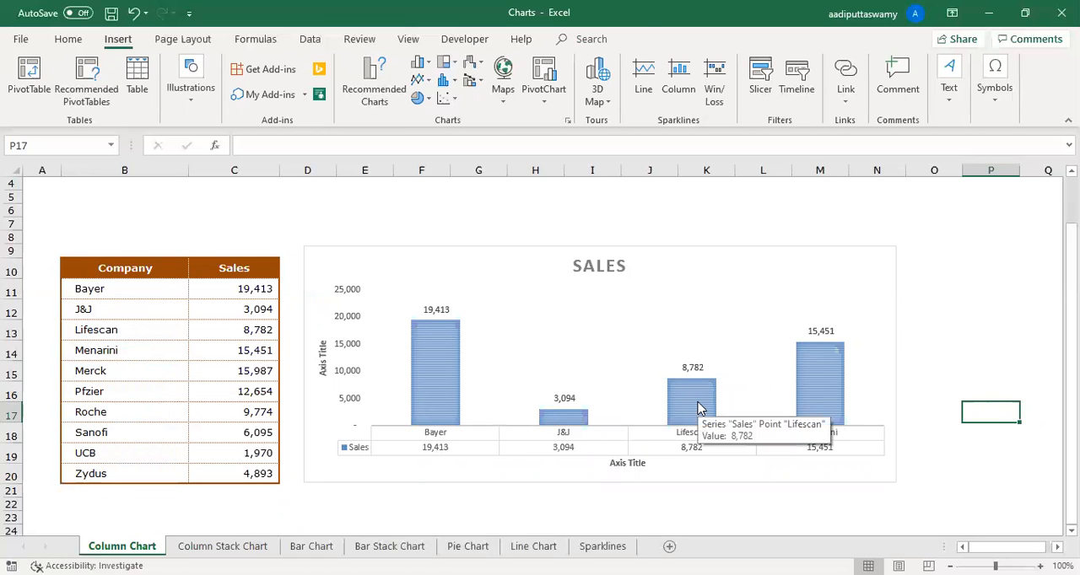
left_click(677, 253)
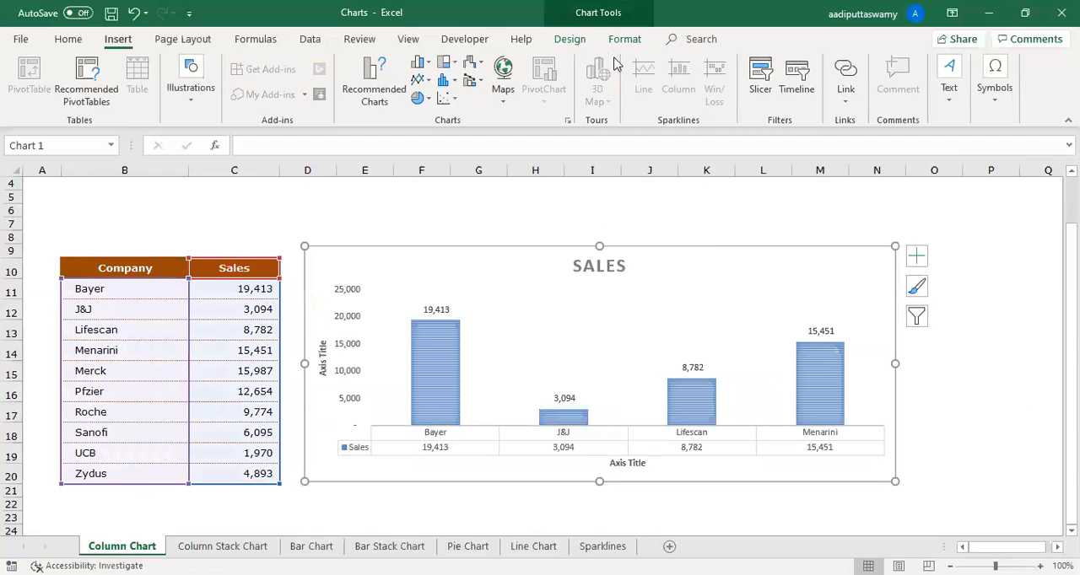
left_click(577, 39)
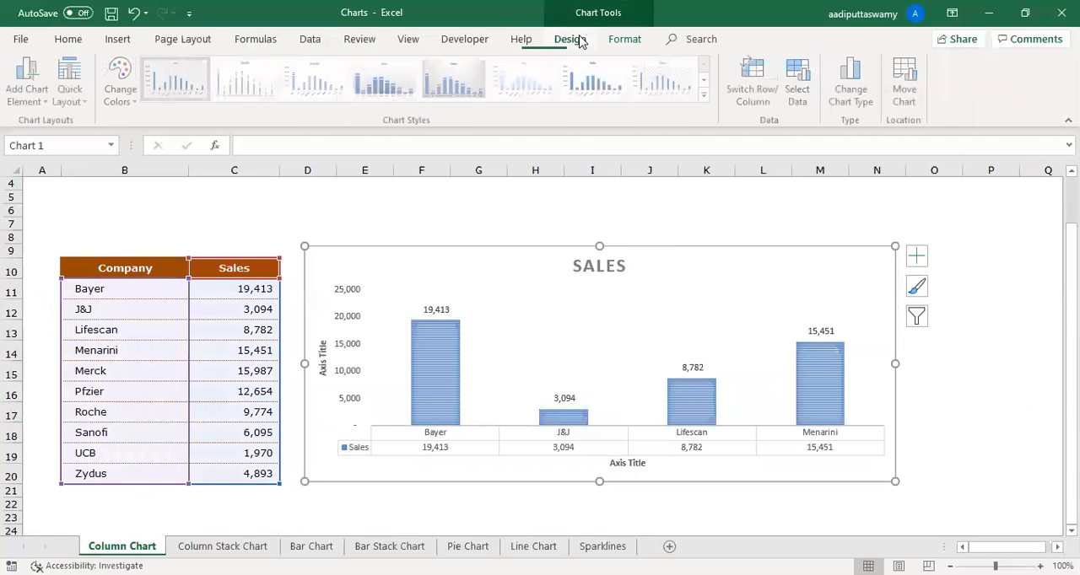
left_click(706, 95)
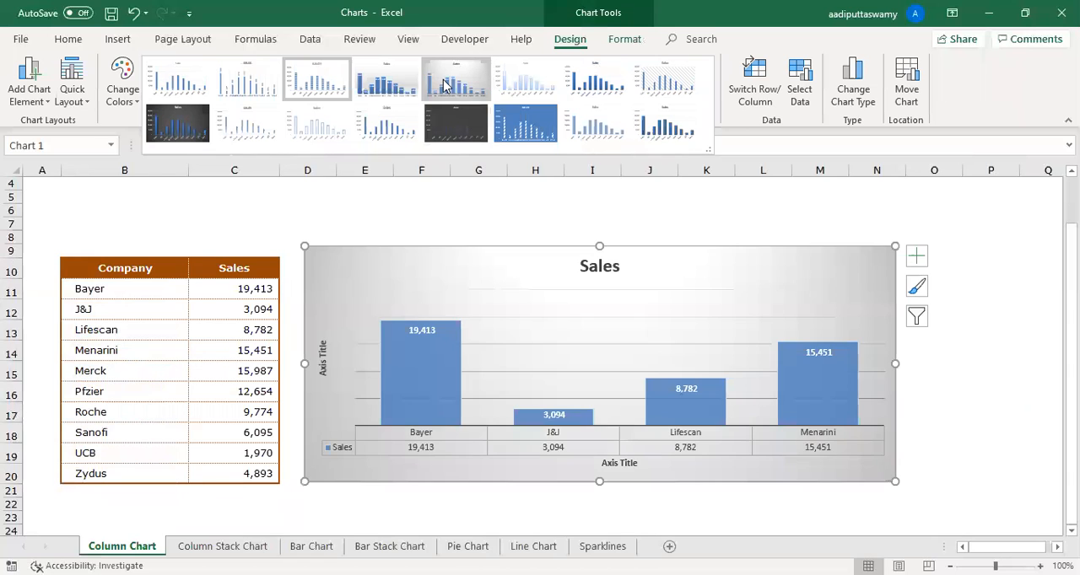
left_click(381, 85)
- Move the column chart slightly closer to the Company and Sales table and widen it to about the end of column N
left_click(421, 222)
left_click(427, 246)
left_click_drag(426, 245, 420, 256)
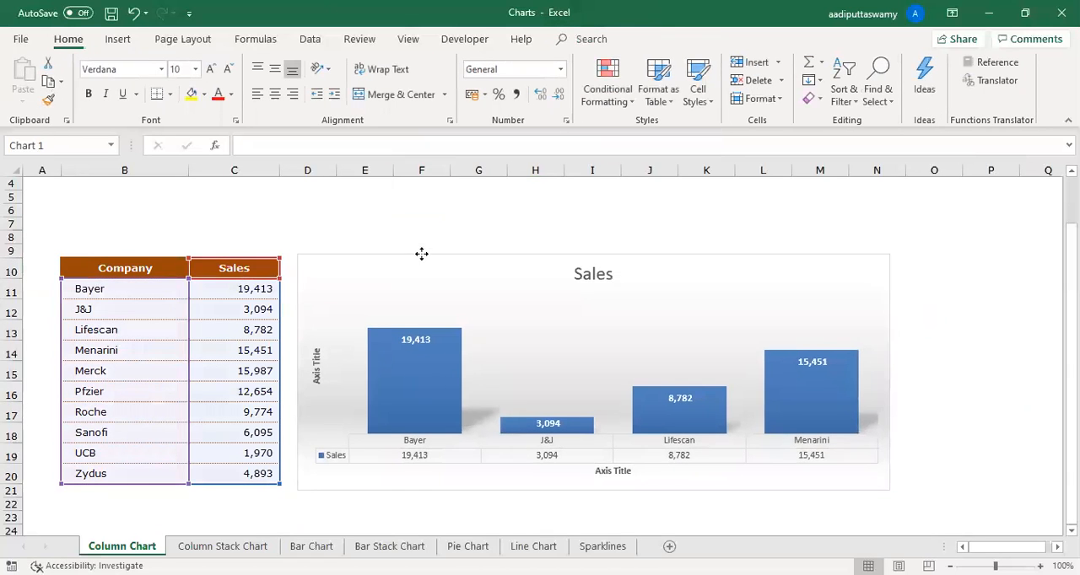
left_click_drag(886, 490, 913, 490)
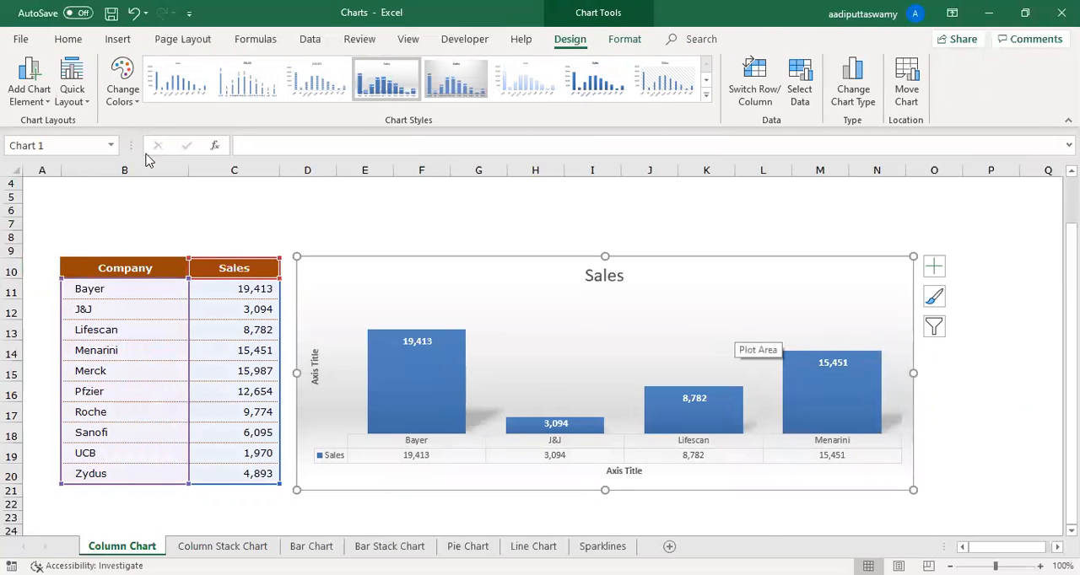
- Examine the colourful and monochromatic palettes available for the Sales column chart, leaving the chart selected
left_click(122, 89)
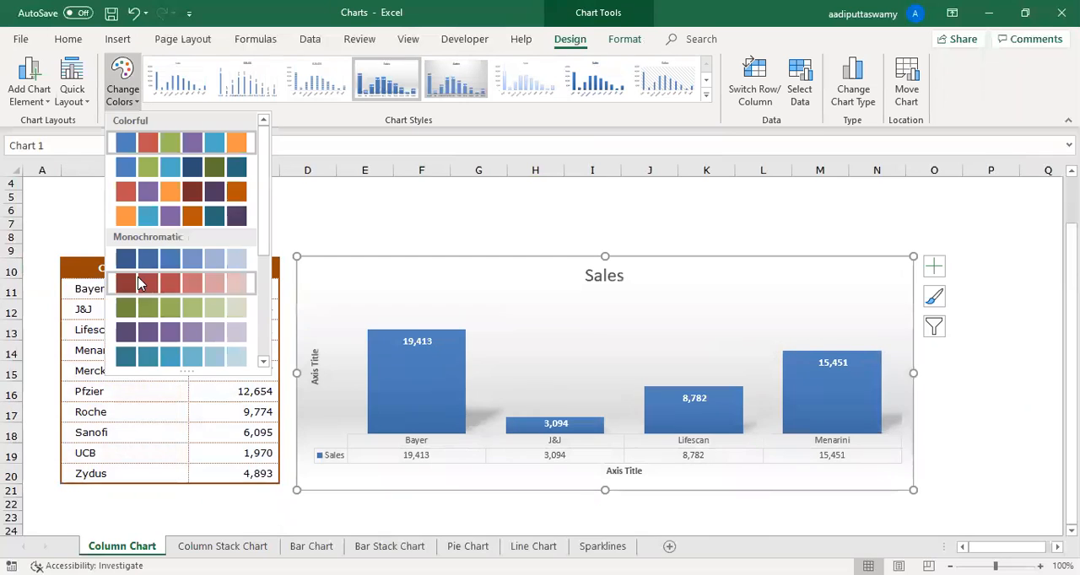
left_click(935, 299)
left_click(159, 275)
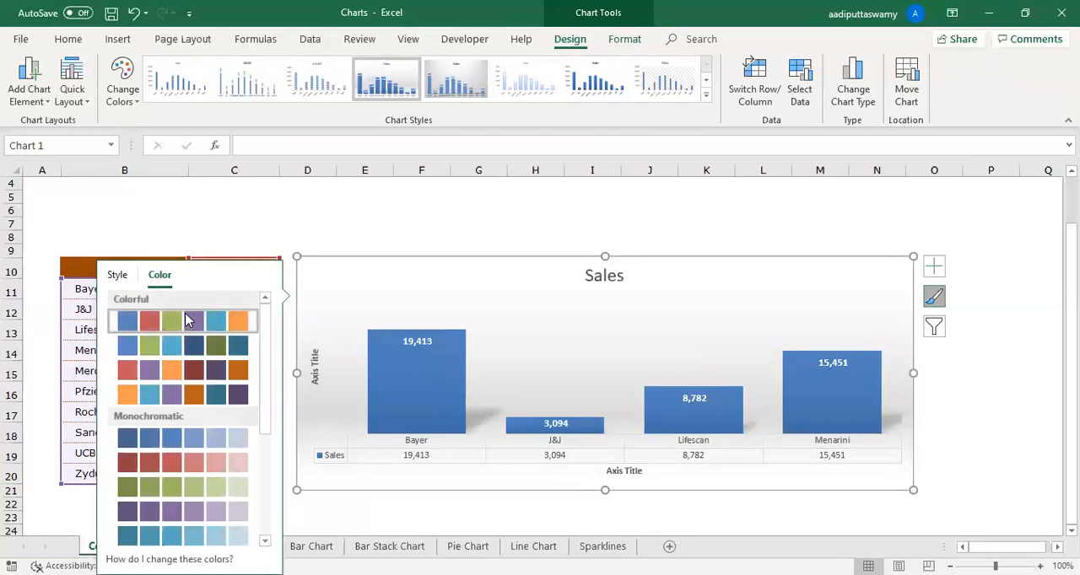
left_click(872, 210)
left_click(776, 260)
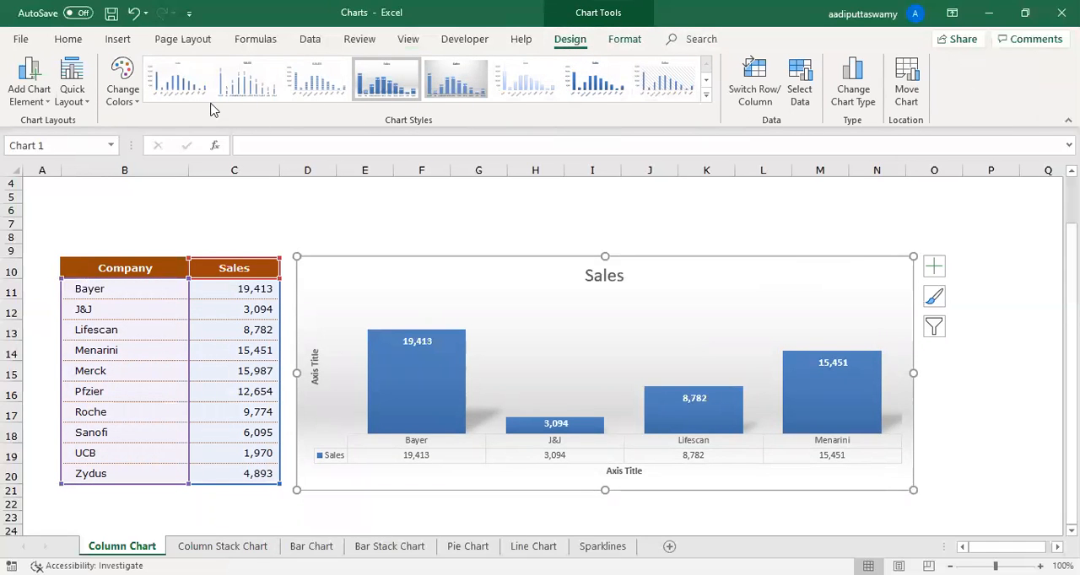
left_click(299, 199)
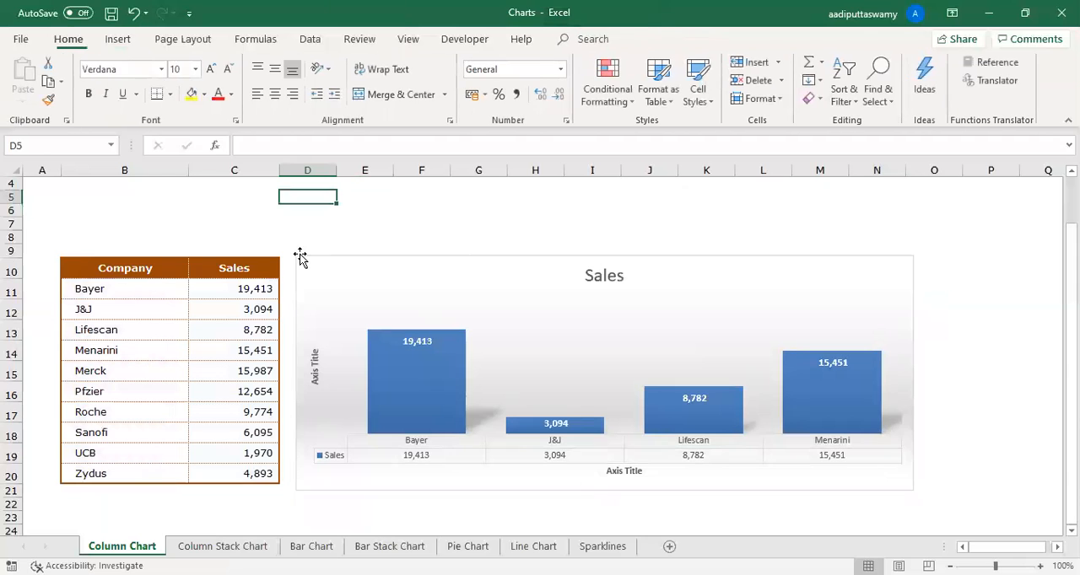
left_click(334, 261)
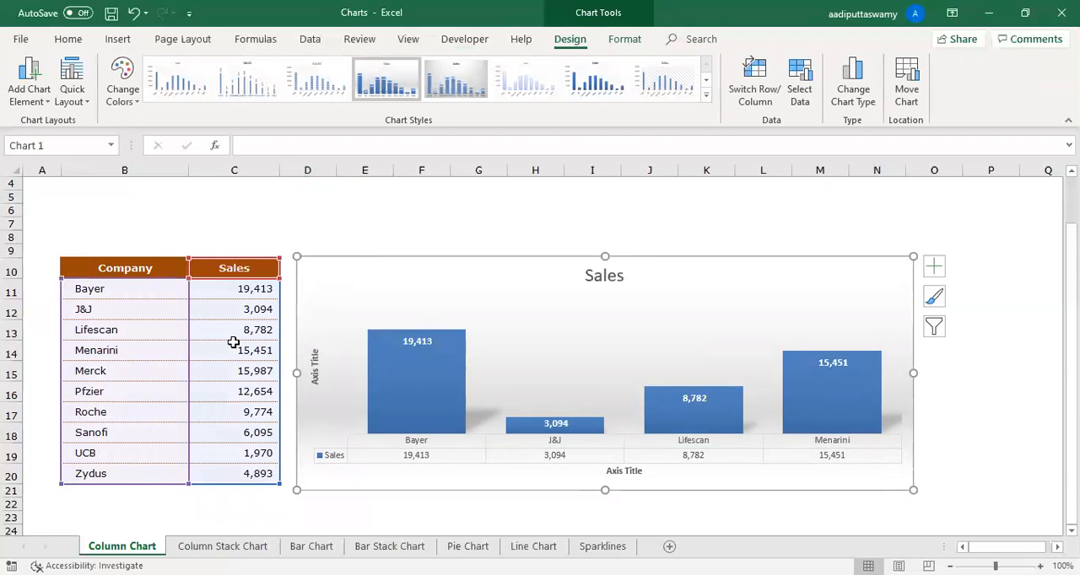
- Insert a 2-D pie chart from B10:C20 on the Column Chart sheet and enlarge it to about column M
left_click_drag(116, 268, 232, 471)
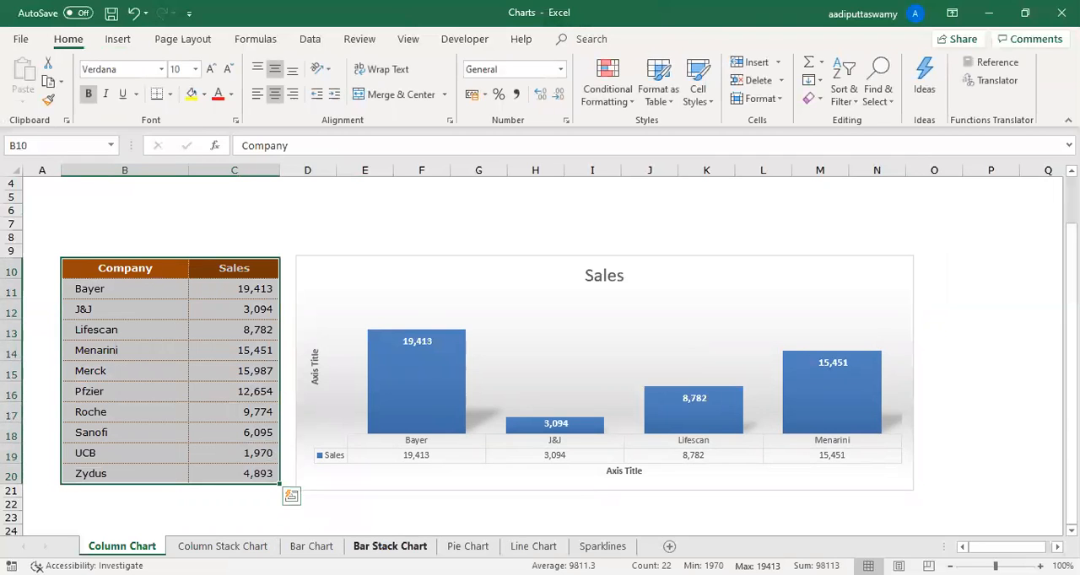
left_click(468, 547)
left_click(135, 549)
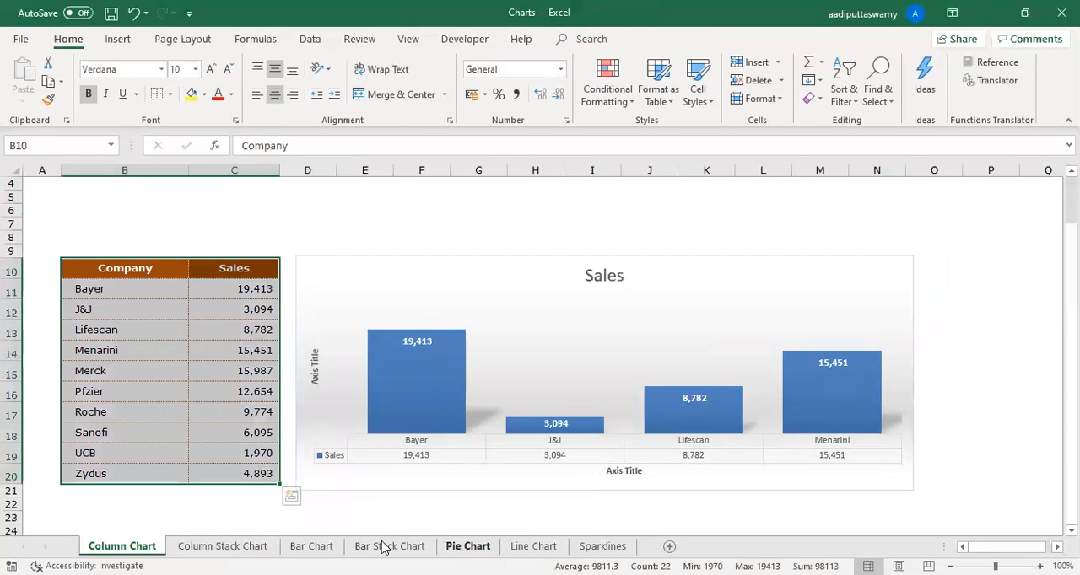
left_click_drag(127, 269, 233, 471)
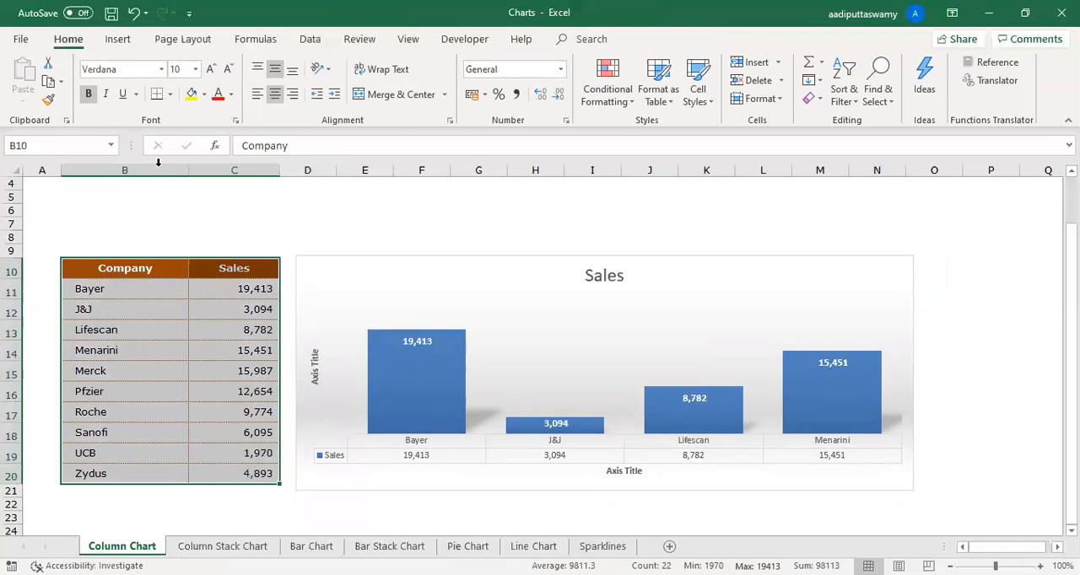
left_click(119, 41)
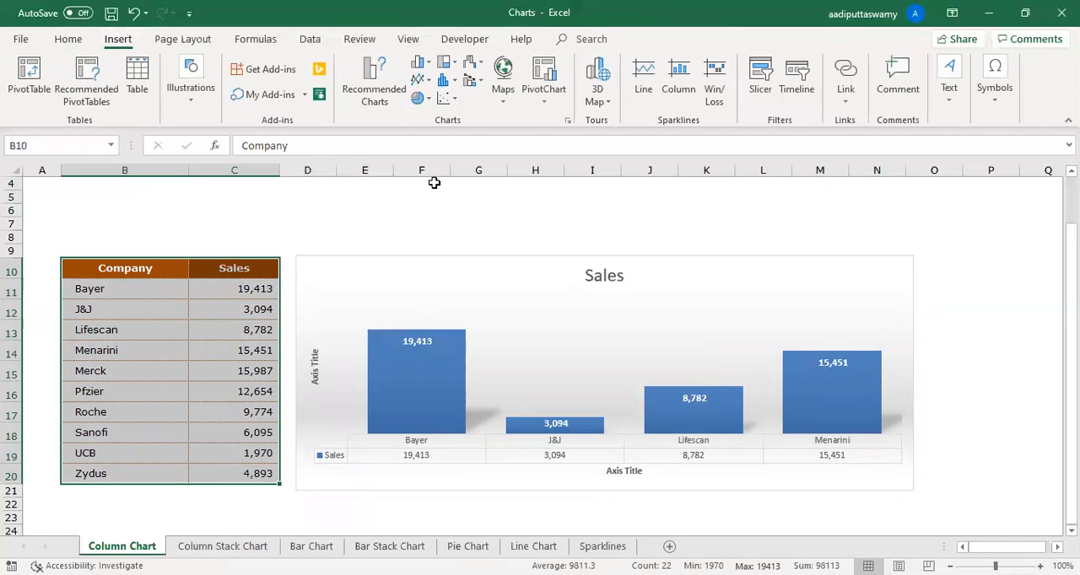
left_click(434, 100)
left_click(432, 149)
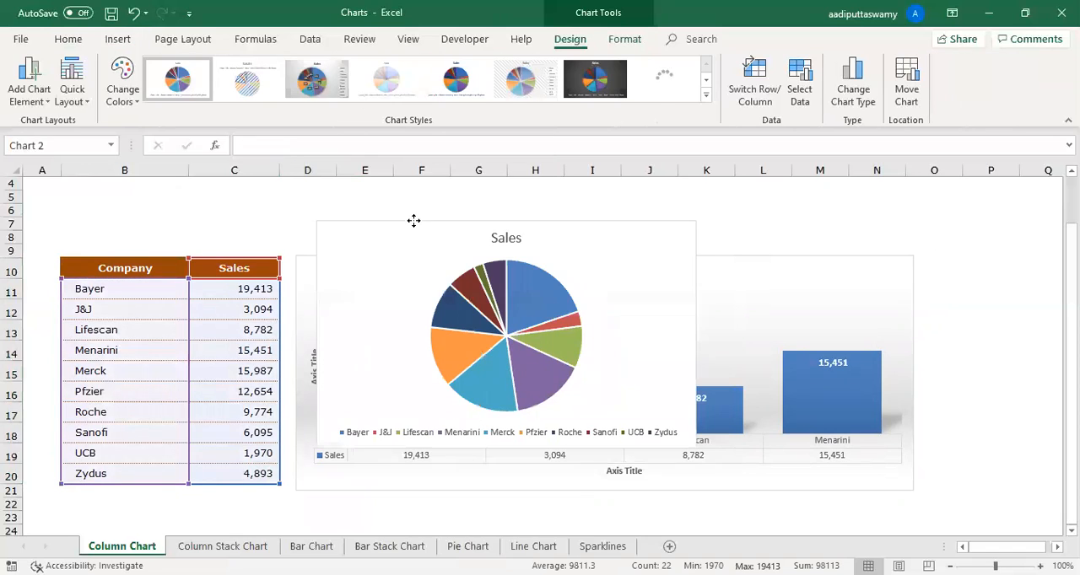
left_click_drag(693, 452, 819, 477)
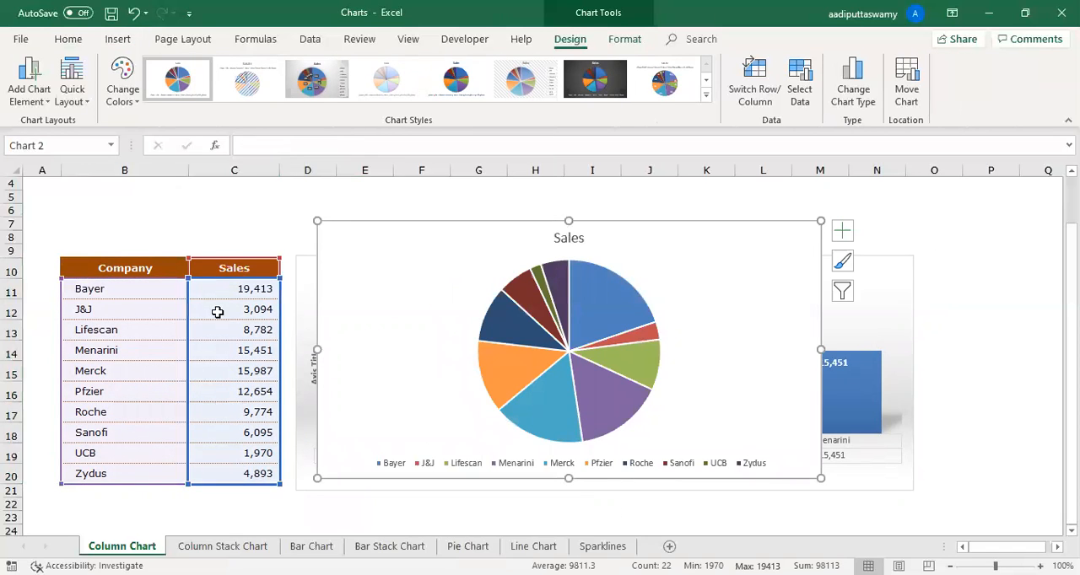
- Apply the eighth chart style to the Sales pie chart, with percentage labels on the slices and the legend beneath the title
left_click_drag(229, 291, 245, 472)
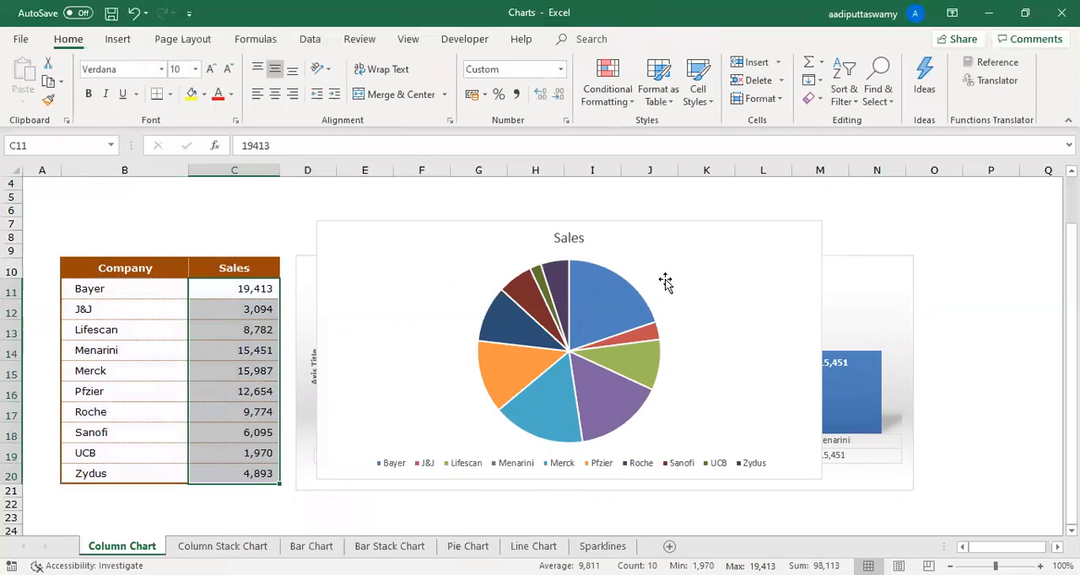
left_click(638, 225)
left_click(570, 40)
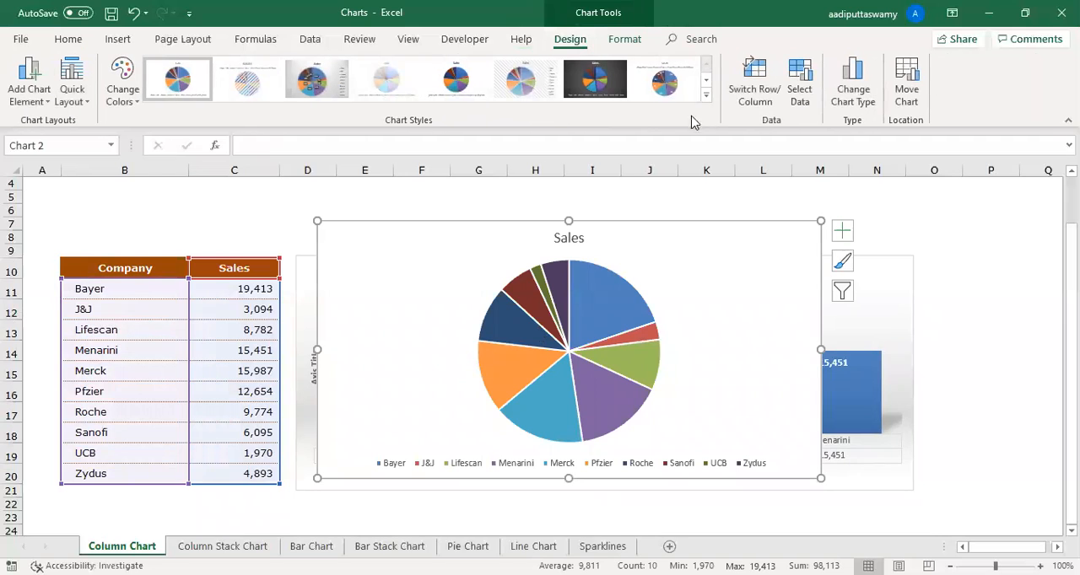
left_click(706, 98)
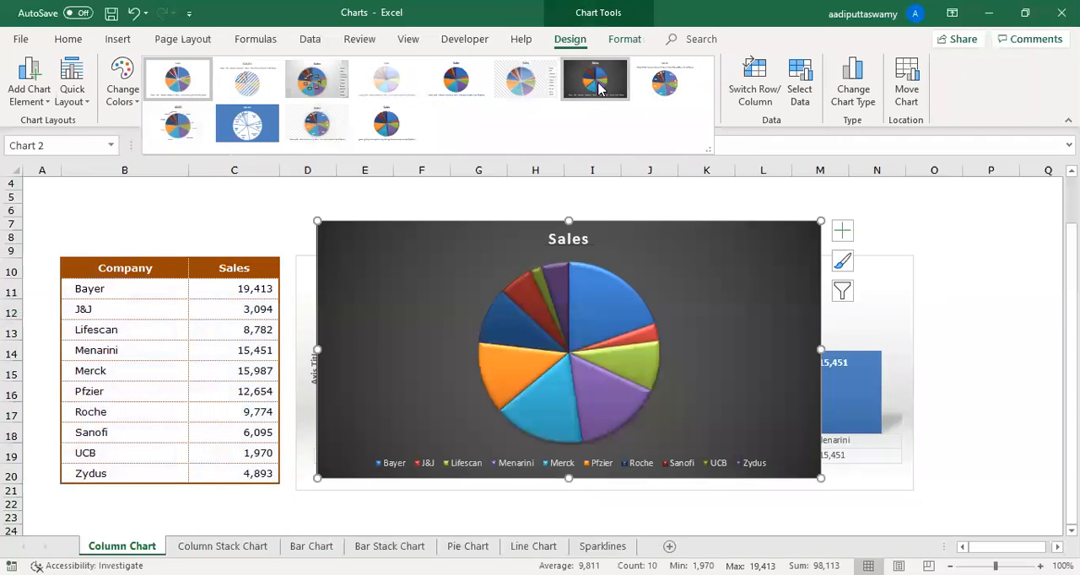
left_click(673, 91)
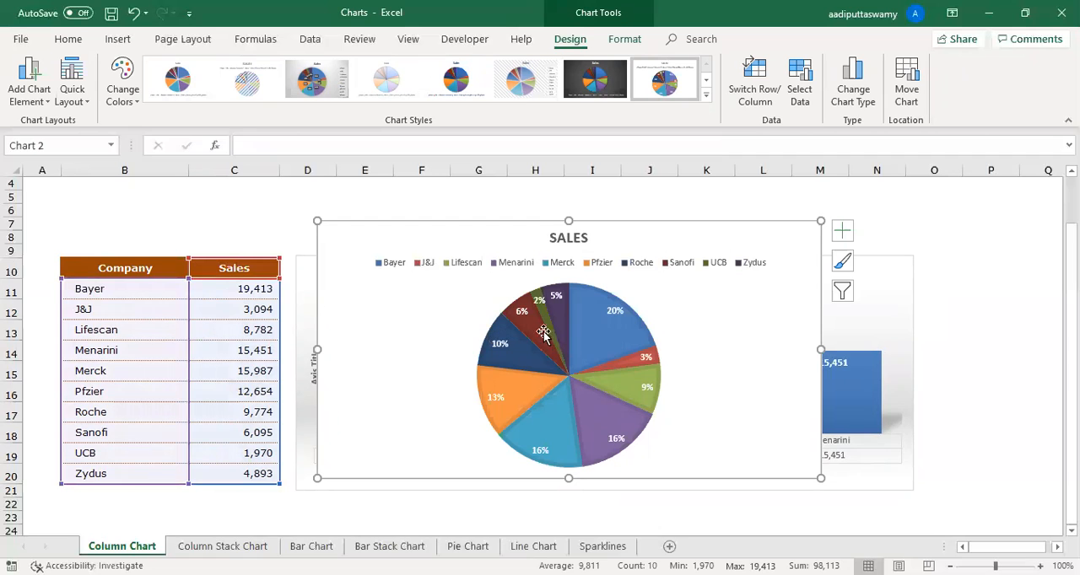
- Compare the company names in the table with the slices of the Sales pie chart, leaving the chart selected
left_click_drag(133, 292, 157, 453)
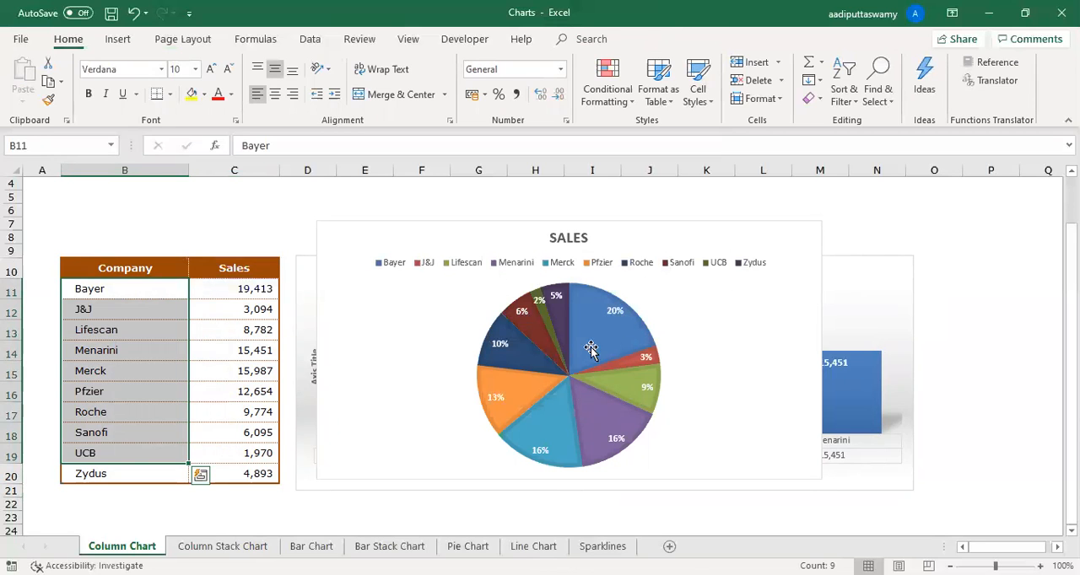
left_click(603, 323)
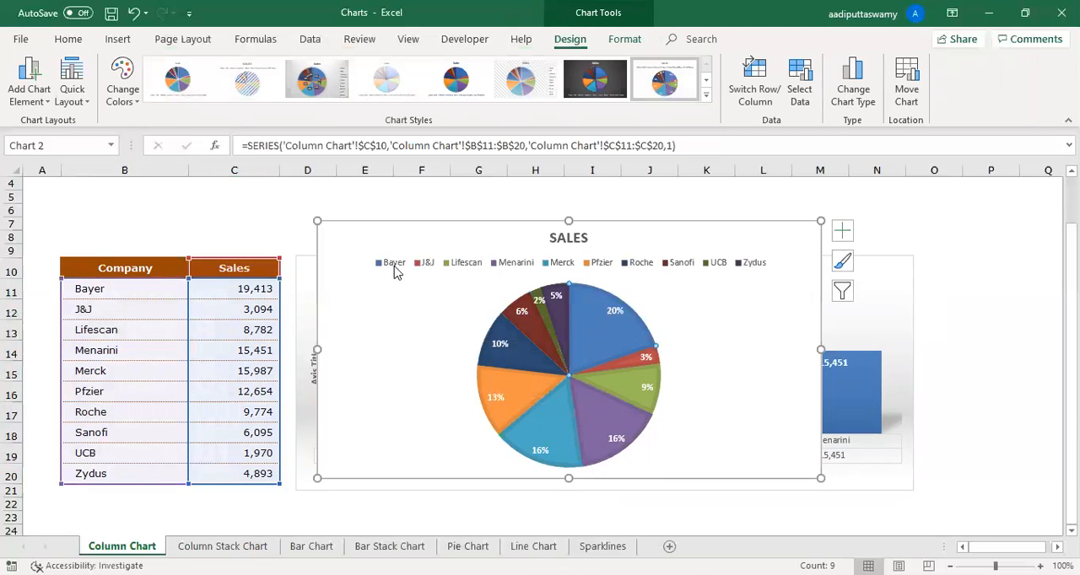
left_click(637, 359)
left_click(544, 358)
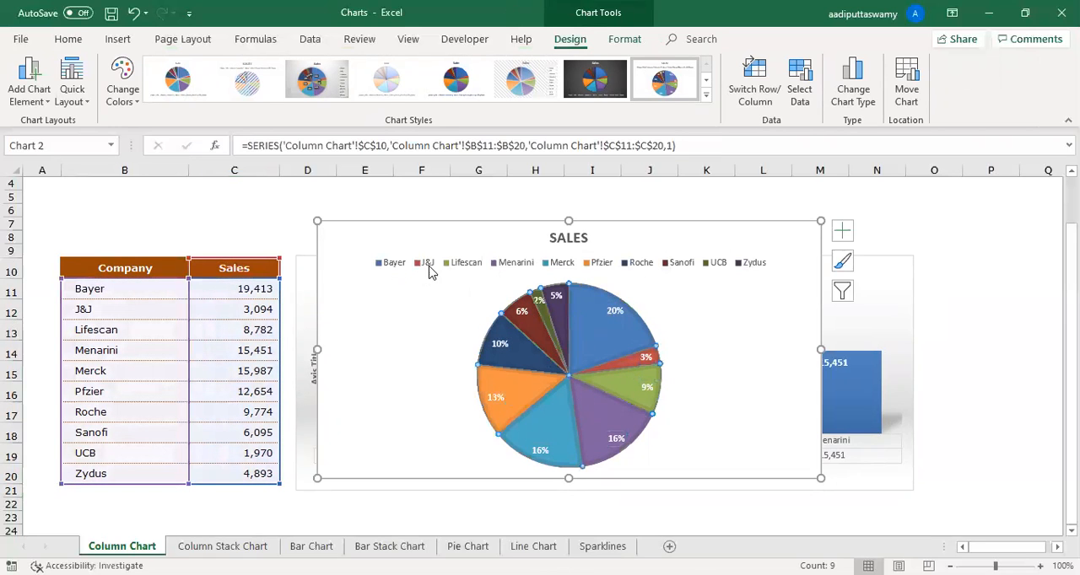
left_click(788, 230)
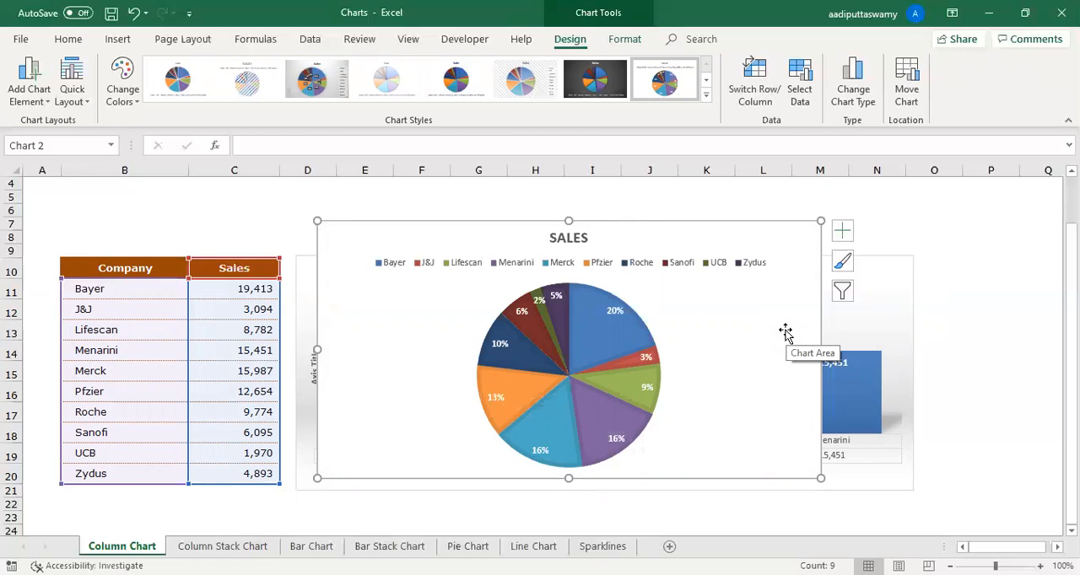
- Move the Sales pie chart away from the table so it starts at about column M, and select the Sales column chart
left_click_drag(668, 230, 929, 233)
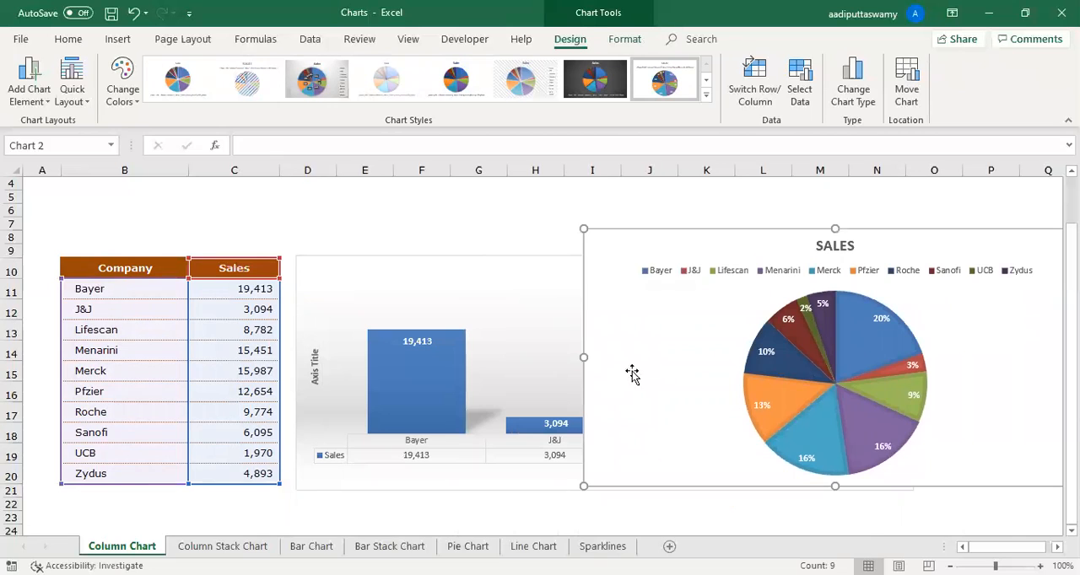
left_click_drag(671, 235, 756, 237)
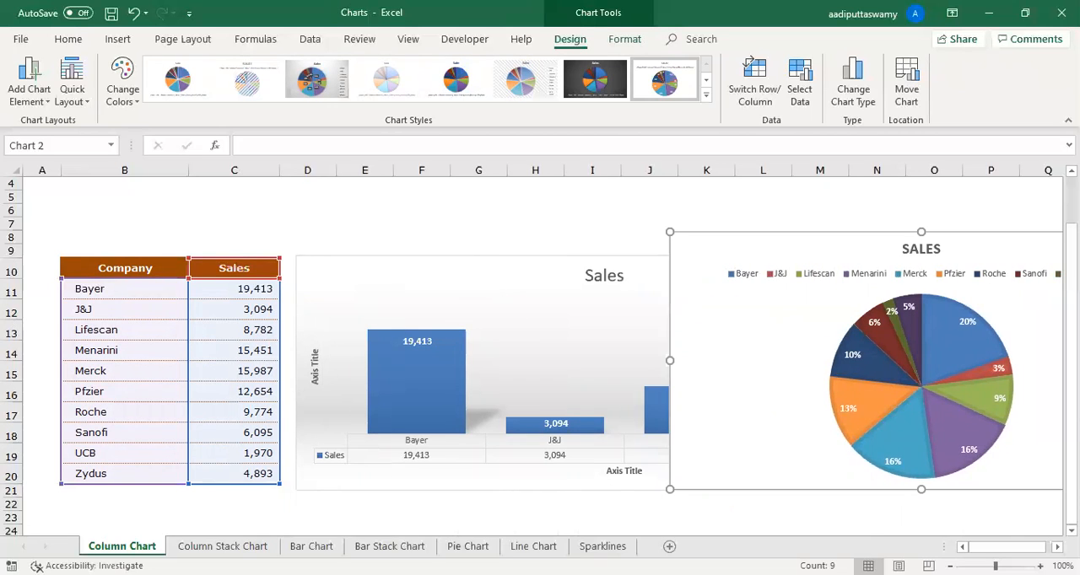
left_click_drag(802, 235, 934, 242)
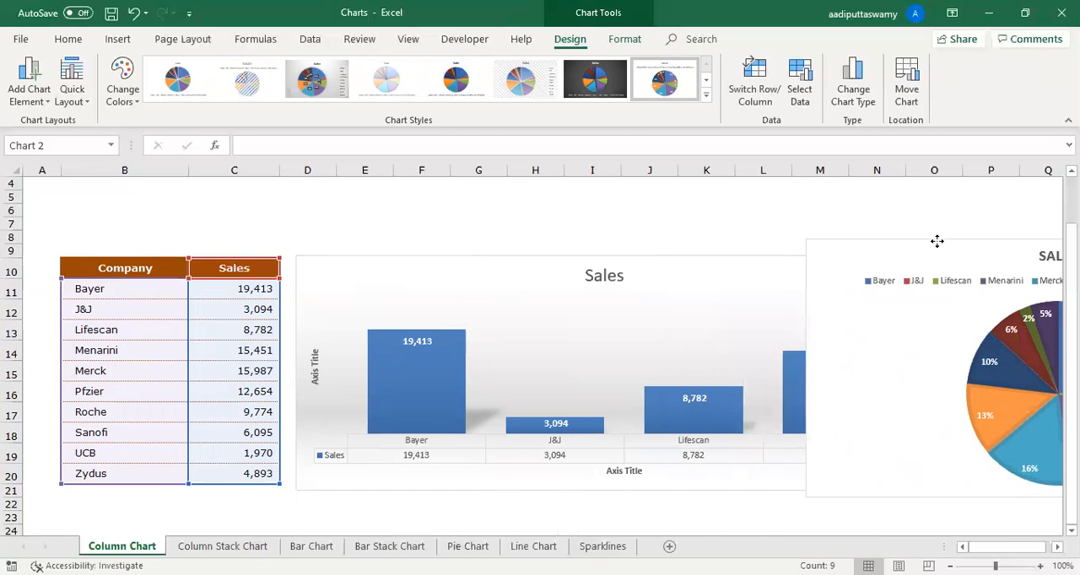
left_click(381, 321)
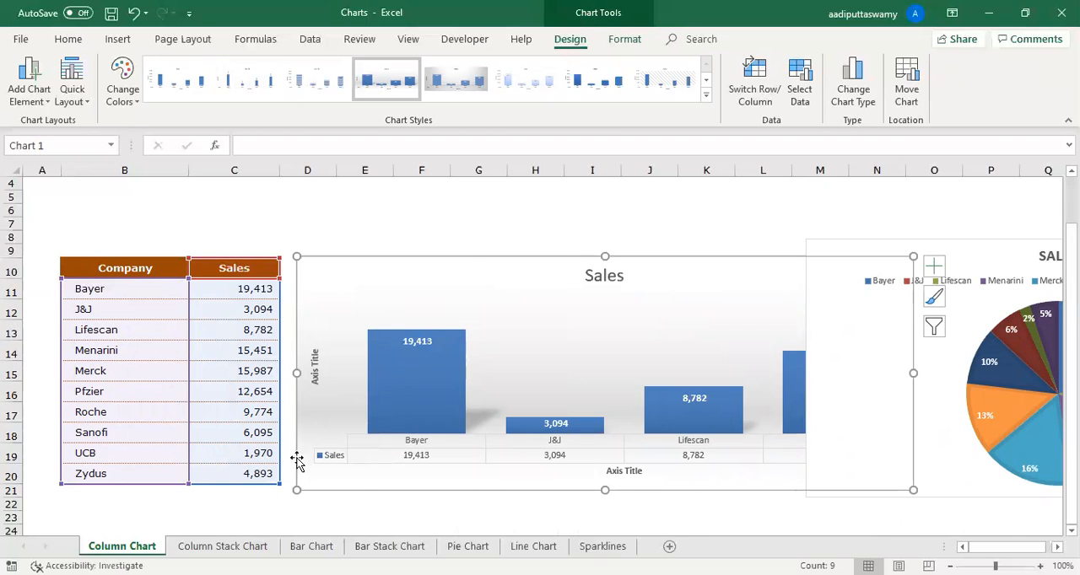
- Insert a 2-D clustered bar chart from B10:C20 and enlarge it to span about columns D to N
left_click_drag(145, 270, 239, 474)
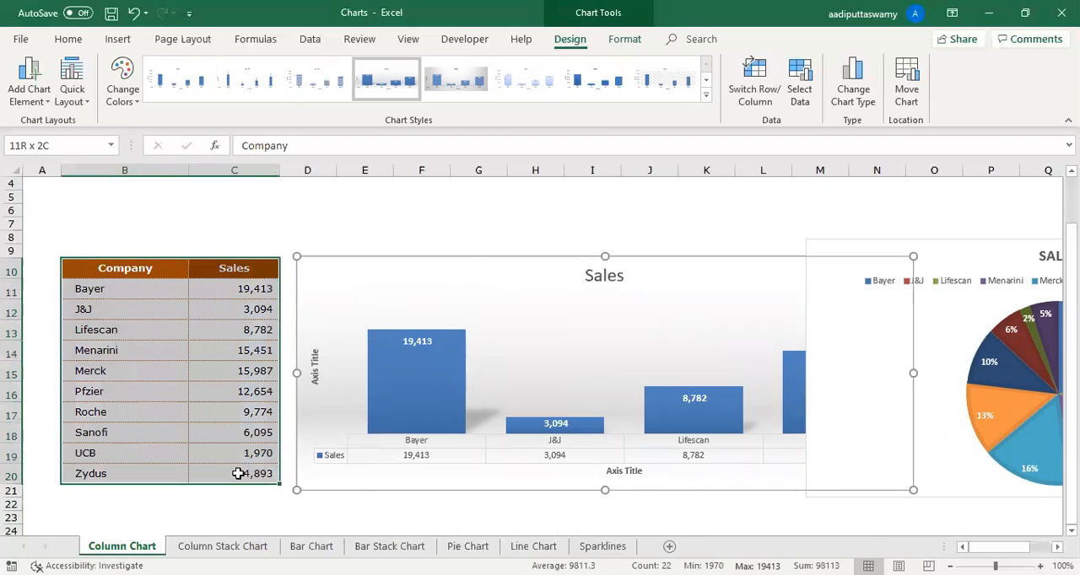
left_click(118, 39)
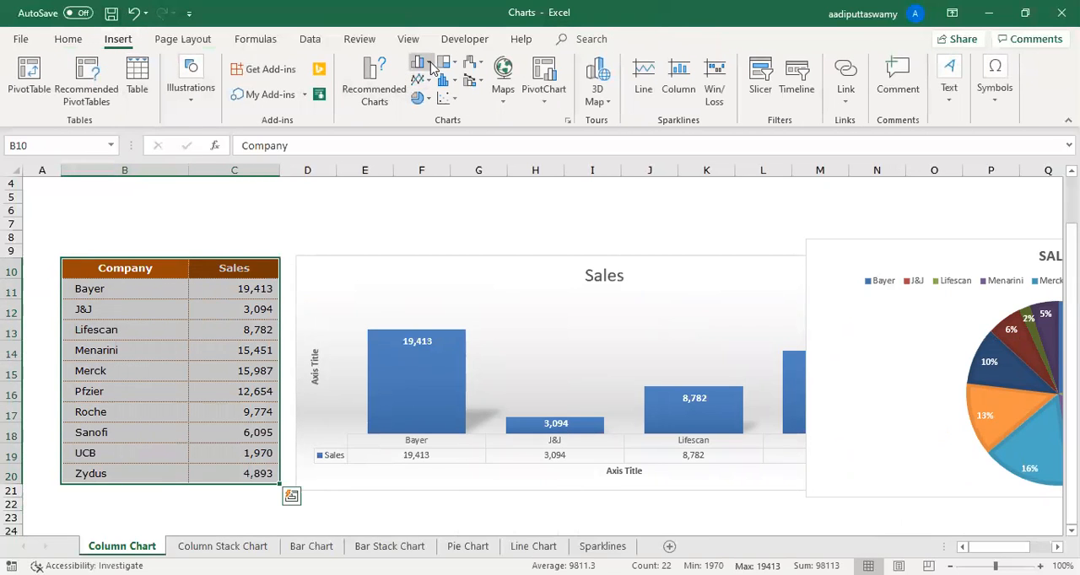
left_click(440, 238)
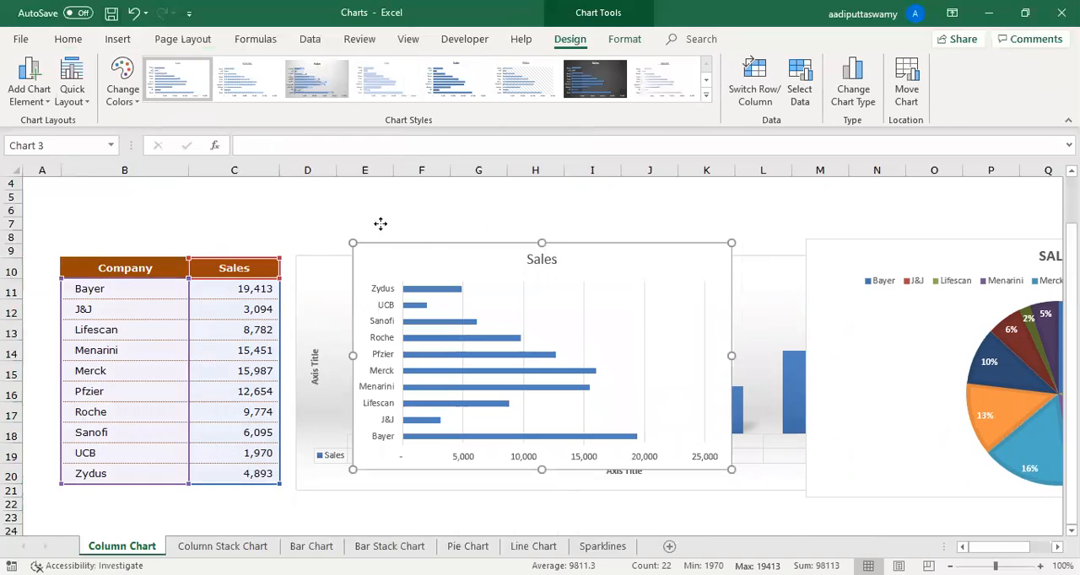
left_click_drag(683, 428, 863, 512)
mouse_move(415, 455)
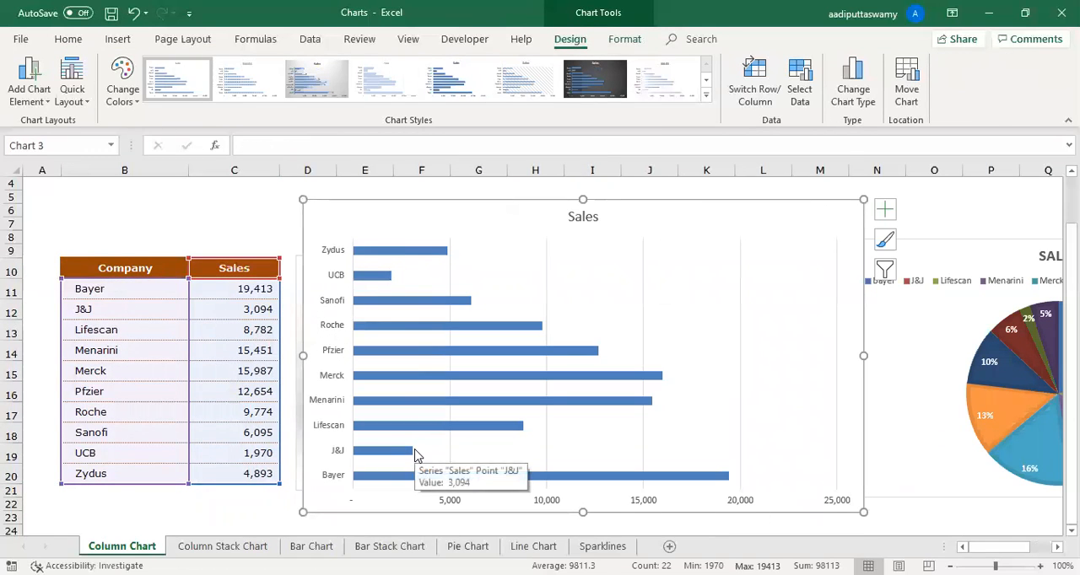
- Move the Sales bar chart so it starts at about column I, and select the Sales column C10:C20
left_click_drag(361, 211, 655, 226)
left_click(398, 259)
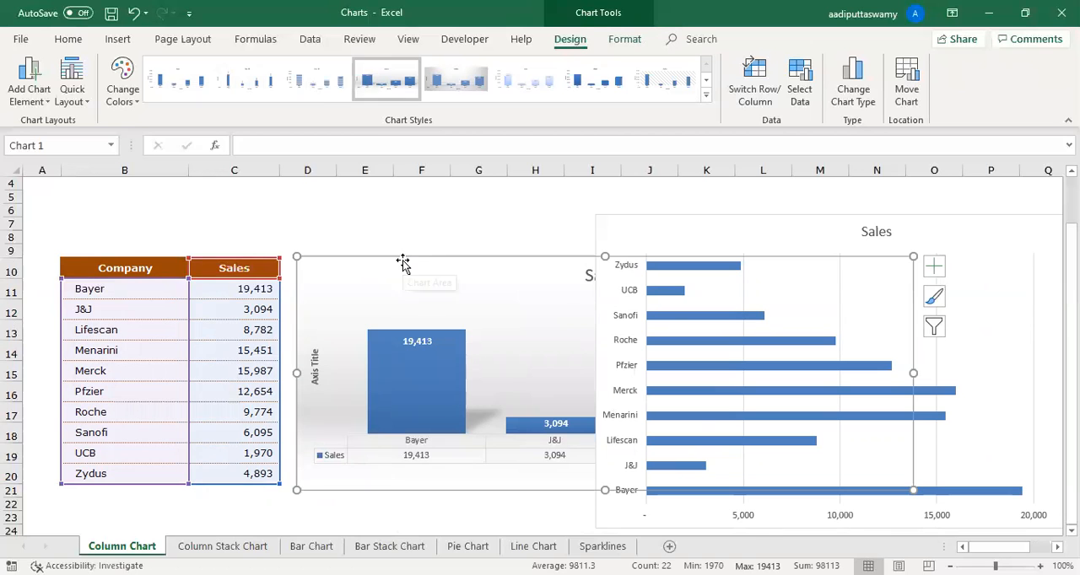
left_click_drag(150, 274, 223, 446)
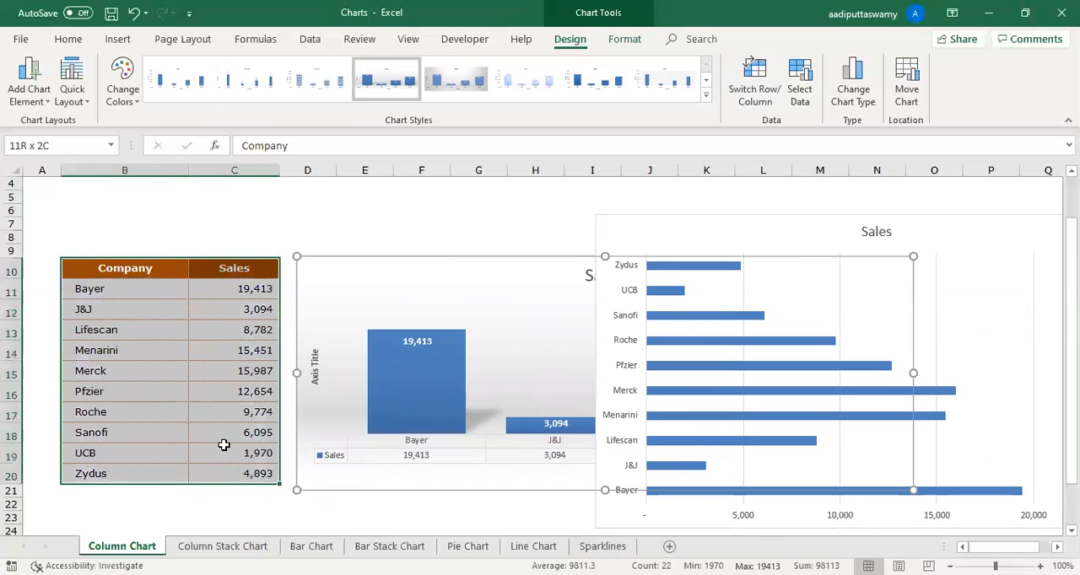
left_click_drag(224, 272, 241, 465)
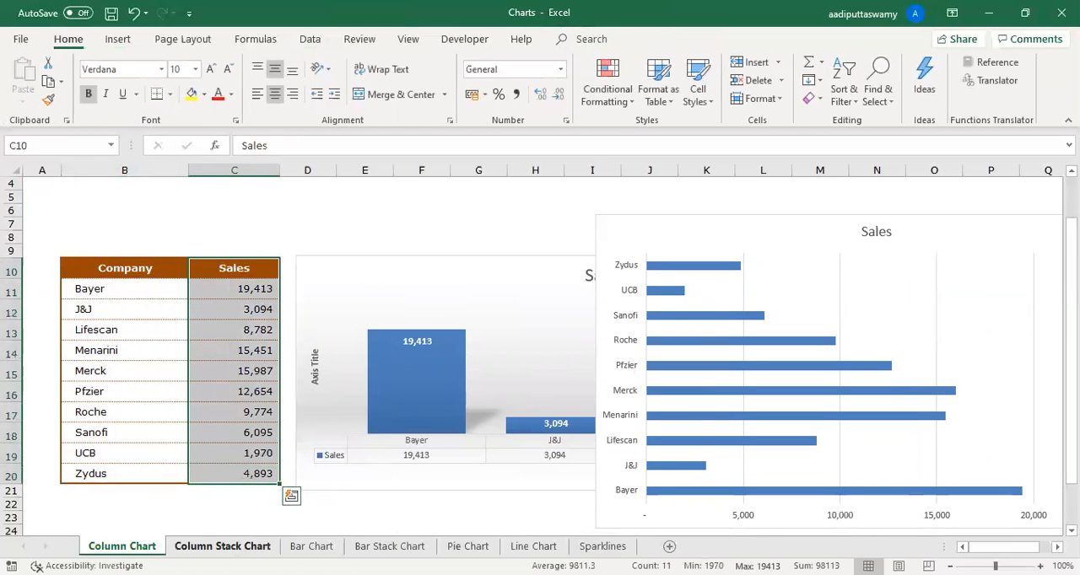
- Switch to the Column Stack Chart sheet and review its 2010, 2011 and 2012 columns
left_click(222, 545)
left_click_drag(213, 311, 354, 511)
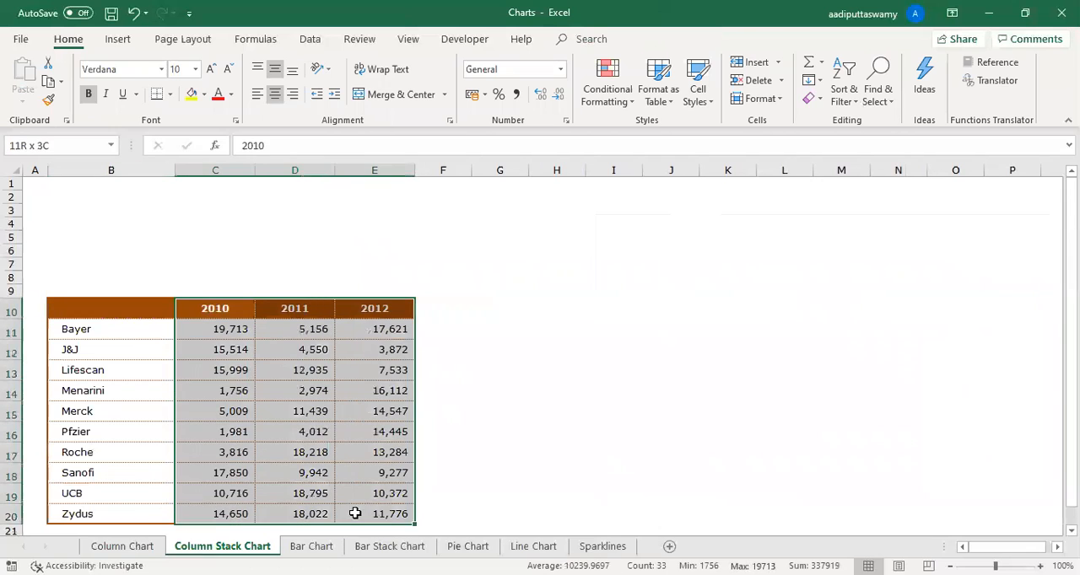
left_click(230, 310)
key("Right")
key("Right")
- Insert a 2-D clustered column chart from B10:E20, enlarge it and place it beside the table across about columns F to P
left_click_drag(135, 312, 380, 510)
left_click(117, 40)
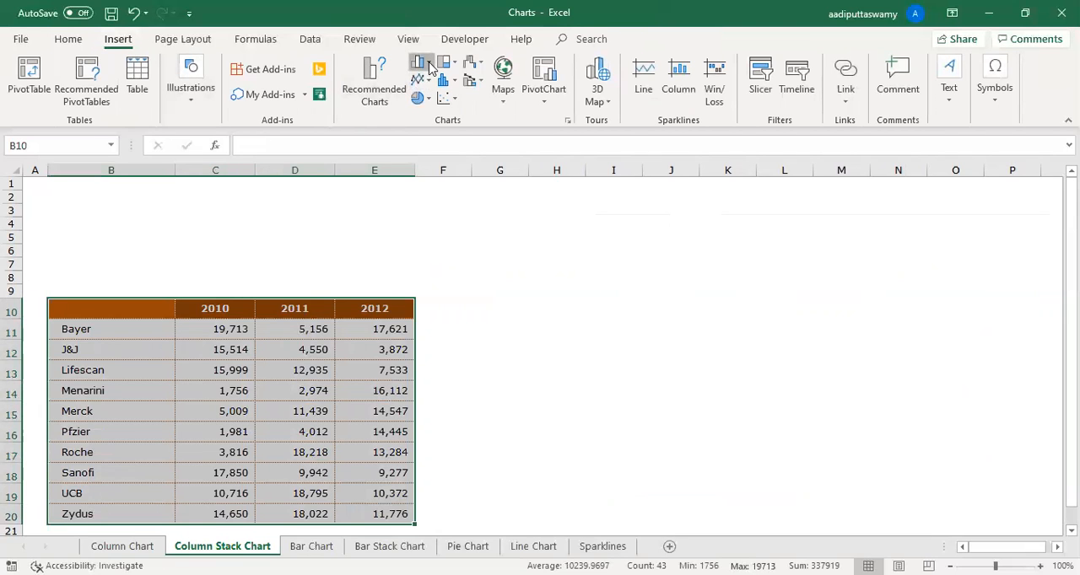
key("alt+F1")
left_click_drag(791, 441, 1013, 490)
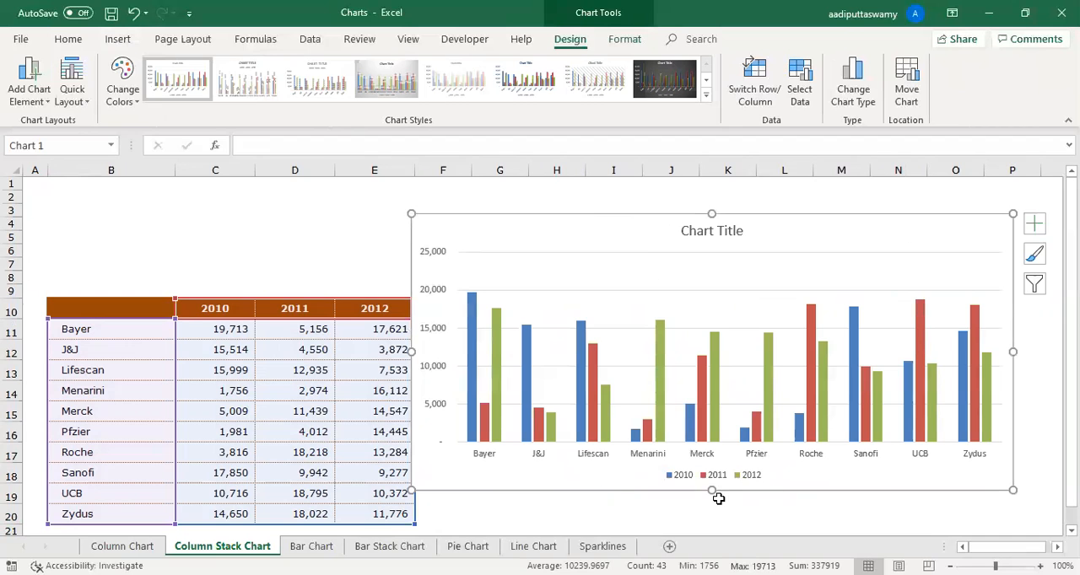
left_click_drag(487, 212, 517, 214)
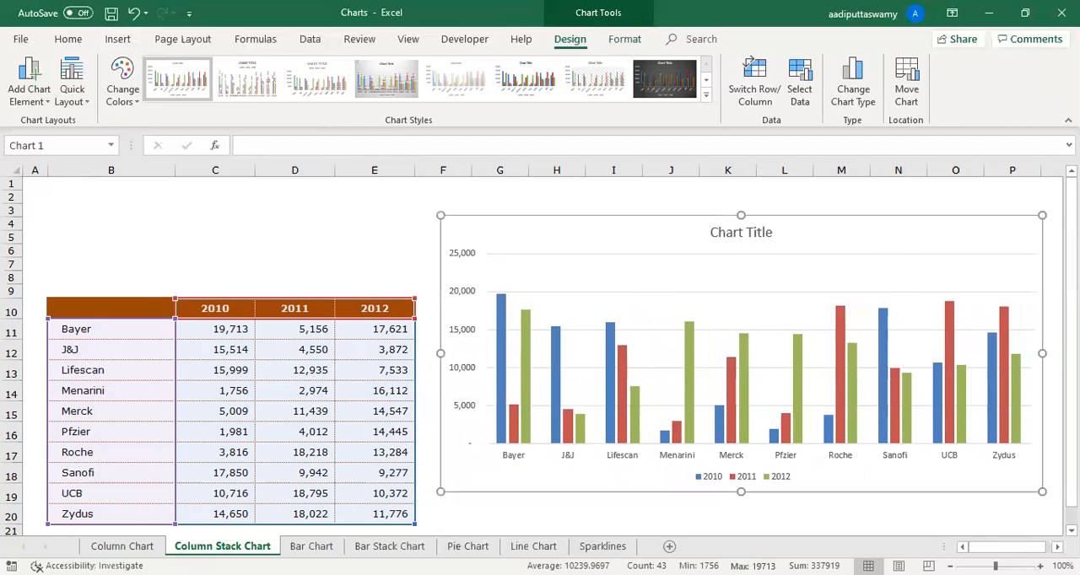
left_click(281, 246)
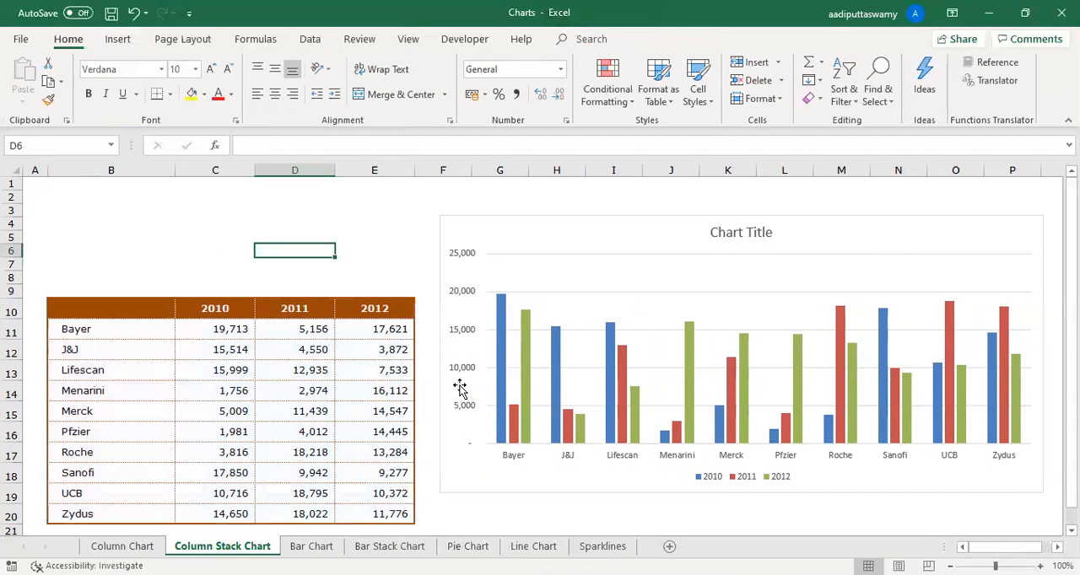
- Compare Bayer's 2010, 2011 and 2012 figures in the table with its columns in the clustered chart
left_click_drag(226, 327, 414, 335)
left_click(220, 309)
left_click(371, 318)
left_click_drag(240, 331, 358, 333)
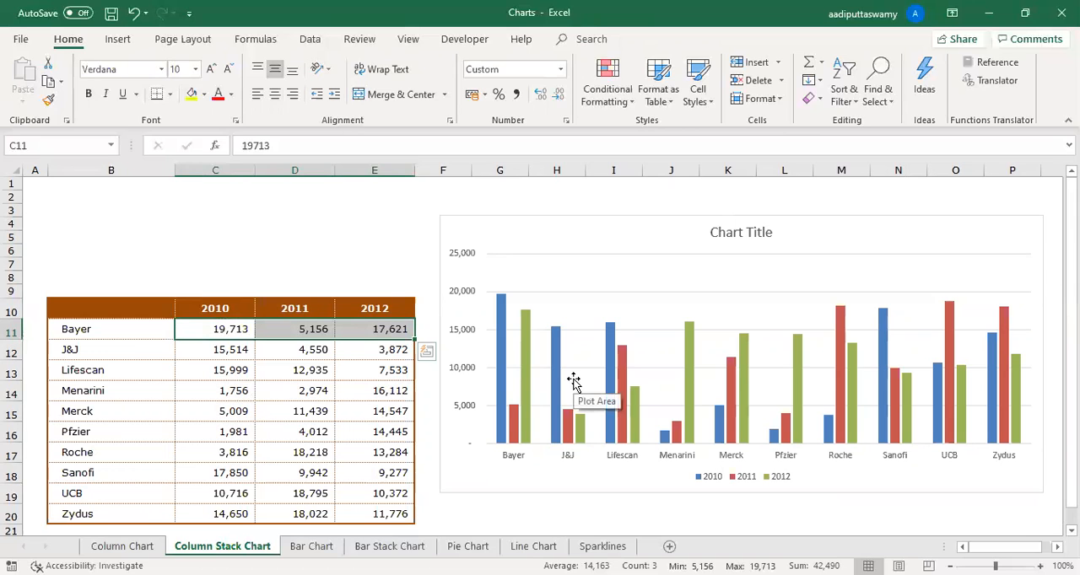
- Insert a 2-D stacked column chart from B10:E20 and enlarge it over the clustered chart, spanning about columns F to P
left_click_drag(145, 309, 406, 512)
left_click(116, 41)
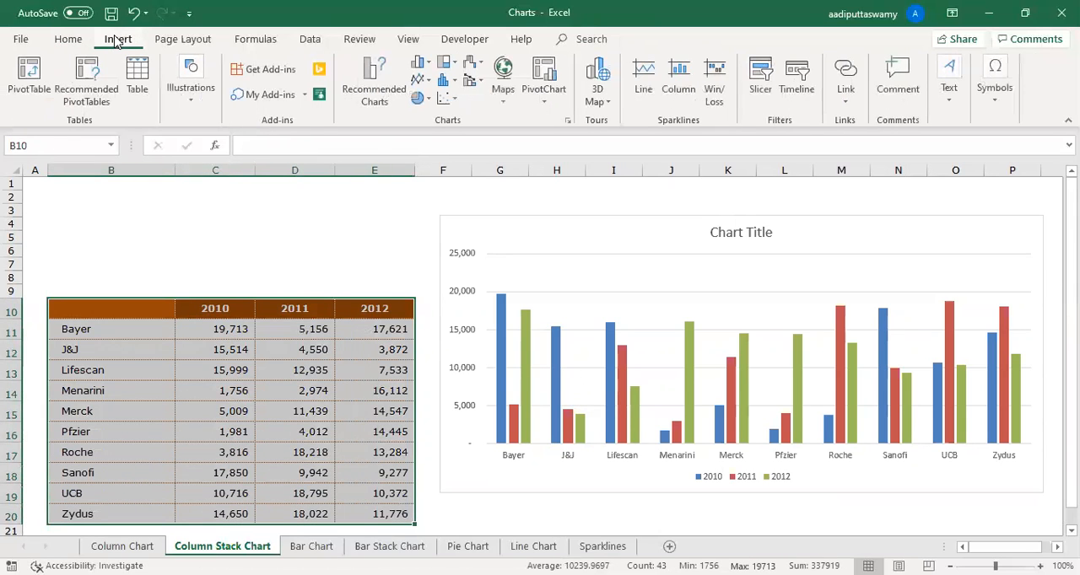
left_click(428, 65)
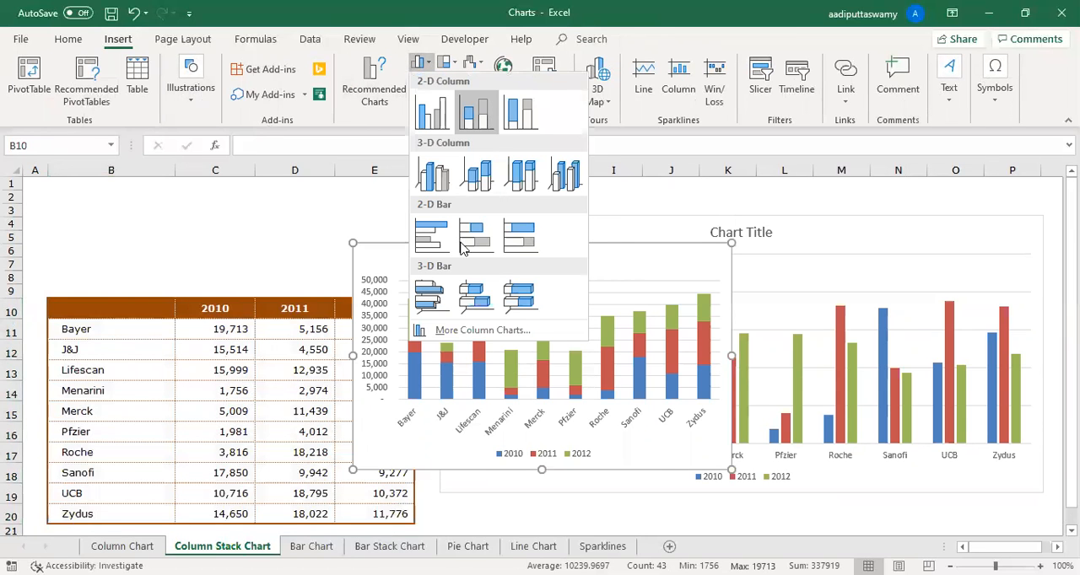
left_click_drag(460, 243, 494, 206)
left_click_drag(802, 435, 1029, 503)
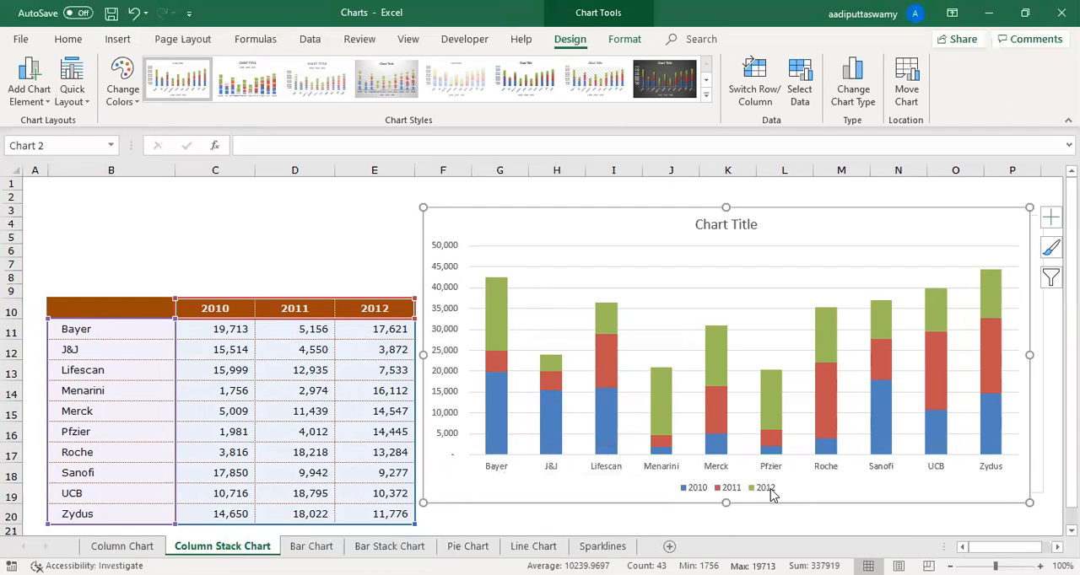
- Examine the stacked chart's legend and its 2010, 2011 and 2012 series, leaving the chart deselected
left_click(718, 490)
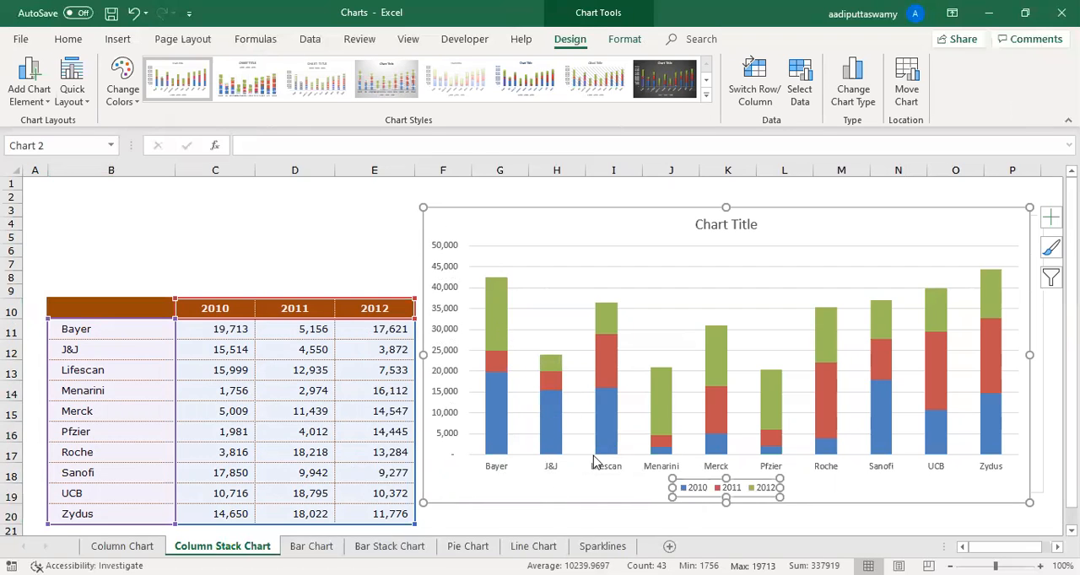
left_click(496, 419)
left_click(496, 363)
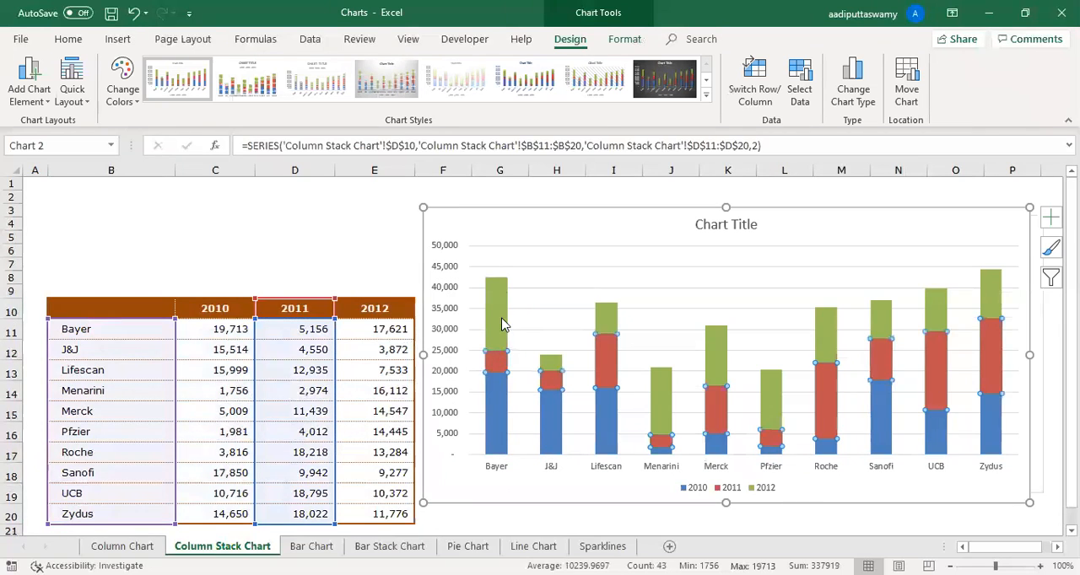
left_click(502, 325)
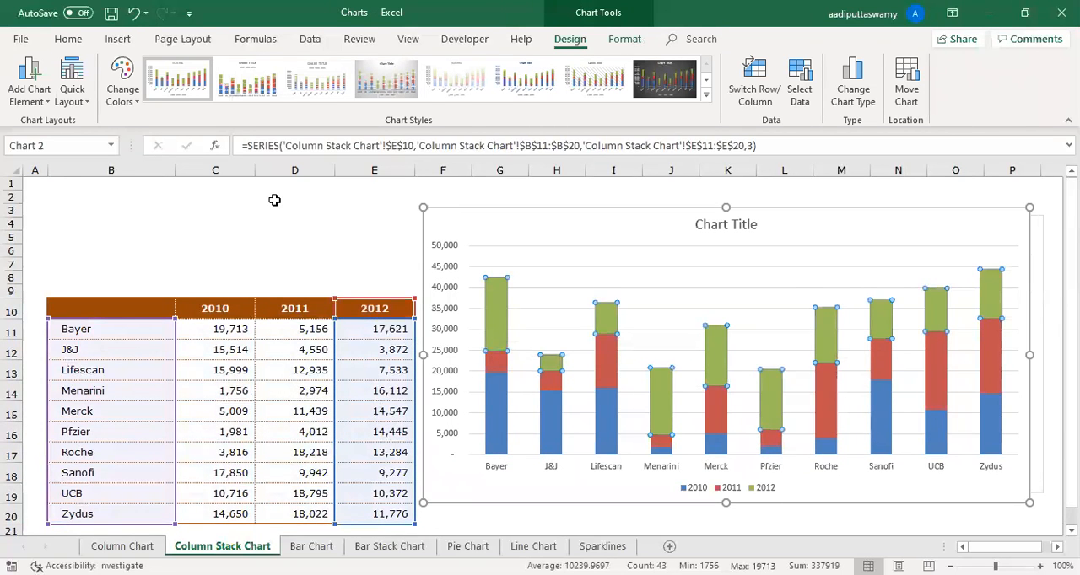
left_click(272, 200)
- Review the year columns and the company names with their 2010 figures as possible source ranges for a pie chart
left_click_drag(174, 306, 381, 525)
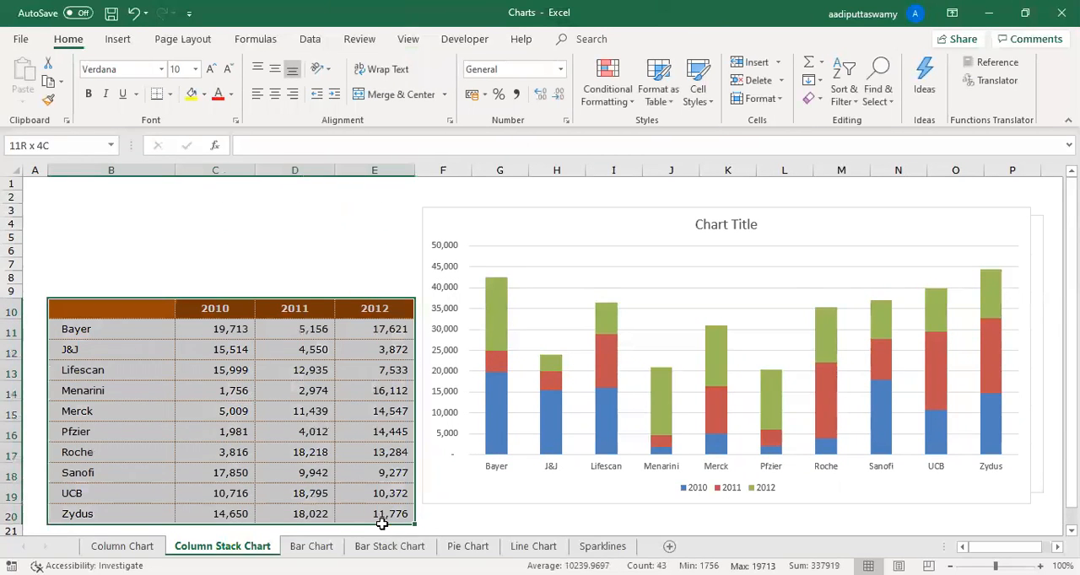
left_click(312, 431)
left_click_drag(230, 308, 234, 514)
left_click_drag(289, 308, 307, 513)
left_click_drag(217, 309, 389, 505)
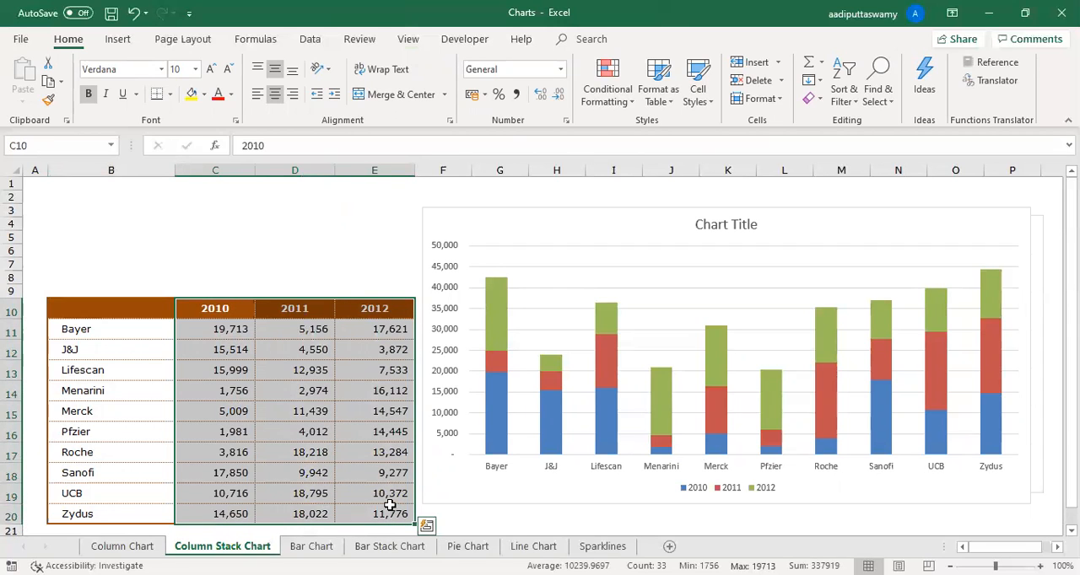
left_click(297, 395)
left_click_drag(115, 312, 199, 508)
left_click(138, 361)
left_click_drag(116, 309, 219, 509)
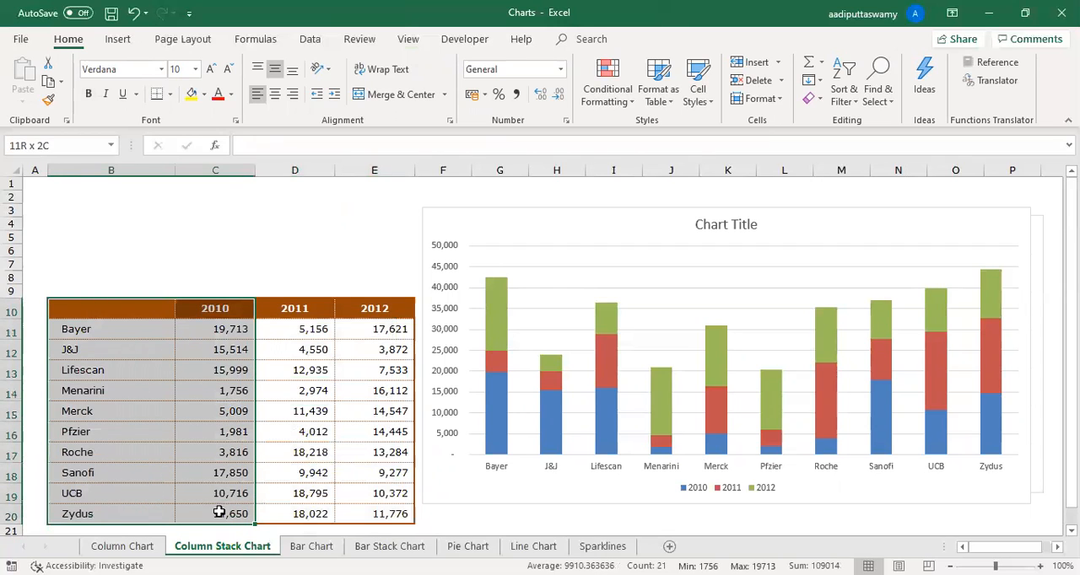
- Insert a 2-D pie chart of Bayer's 2010 to 2012 sales from B10:E11 and place it over the stacked column chart
left_click_drag(116, 311, 380, 332)
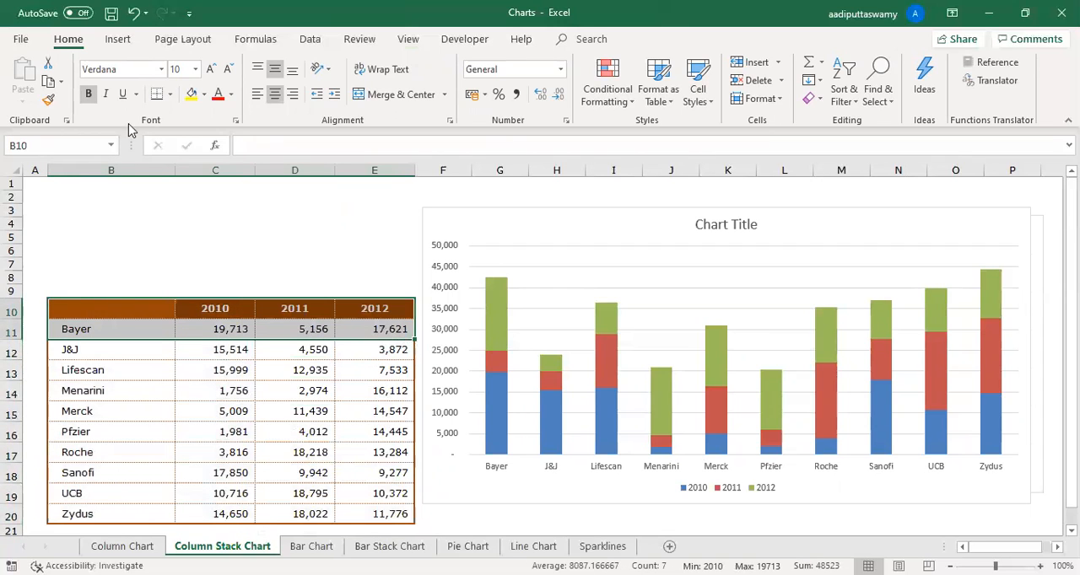
left_click(117, 39)
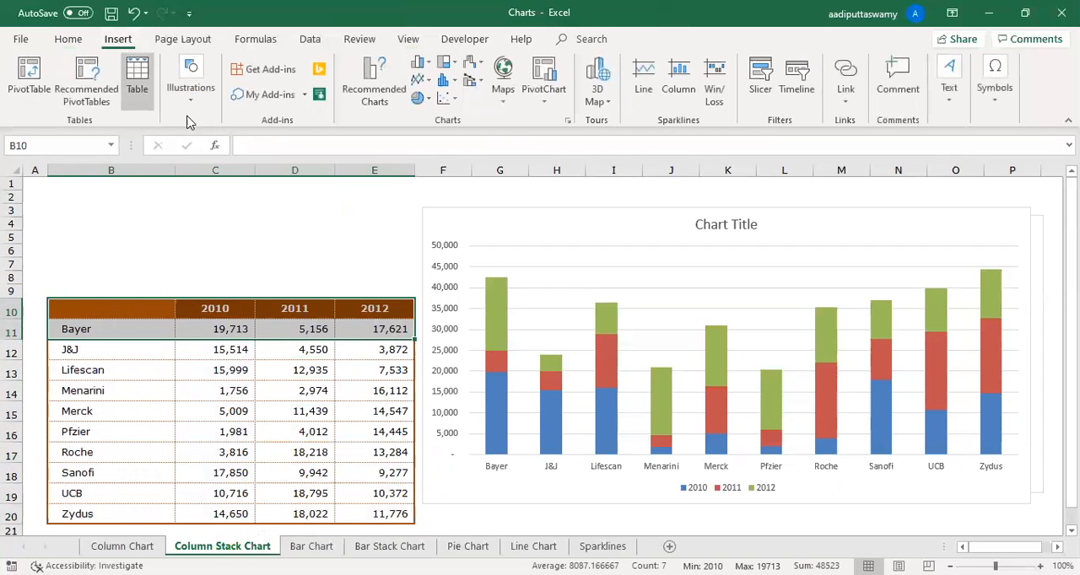
left_click(427, 99)
- Insert a 2-D pie chart of all companies' 2010 sales from B10:C20 and move it over about columns D to I
left_click_drag(105, 301, 194, 517)
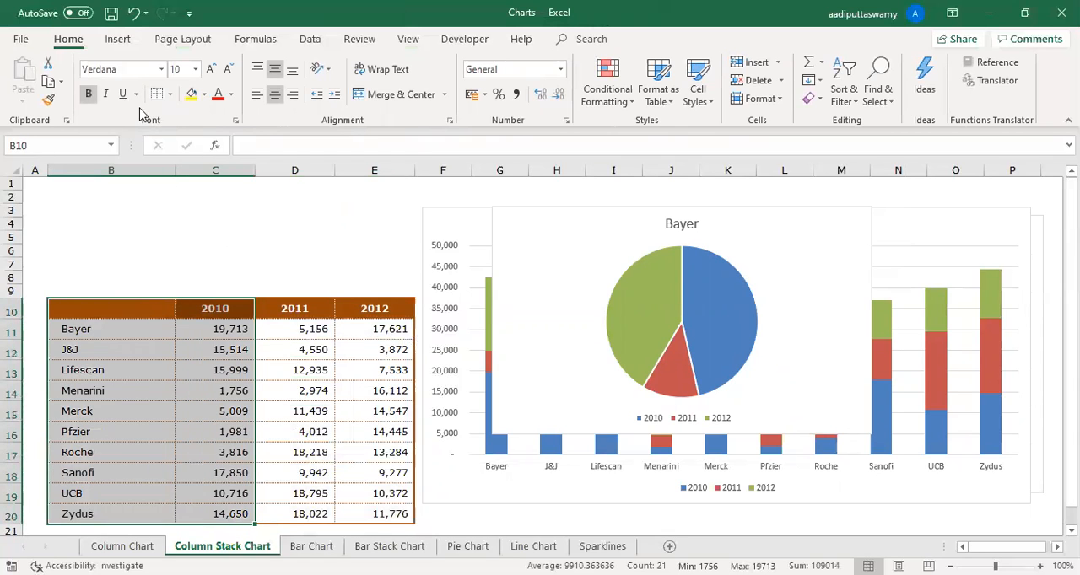
left_click(117, 38)
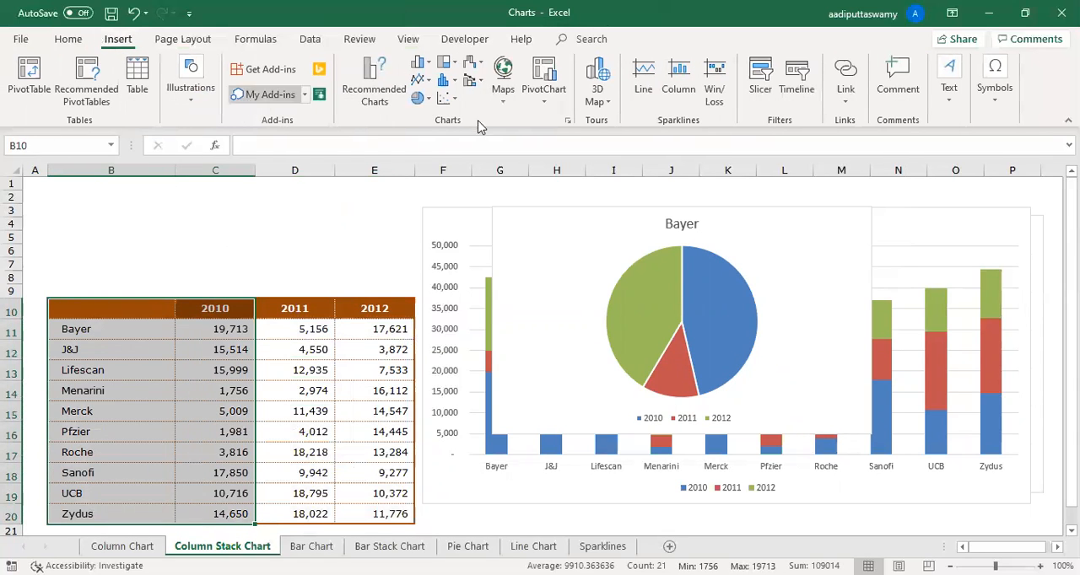
left_click(423, 99)
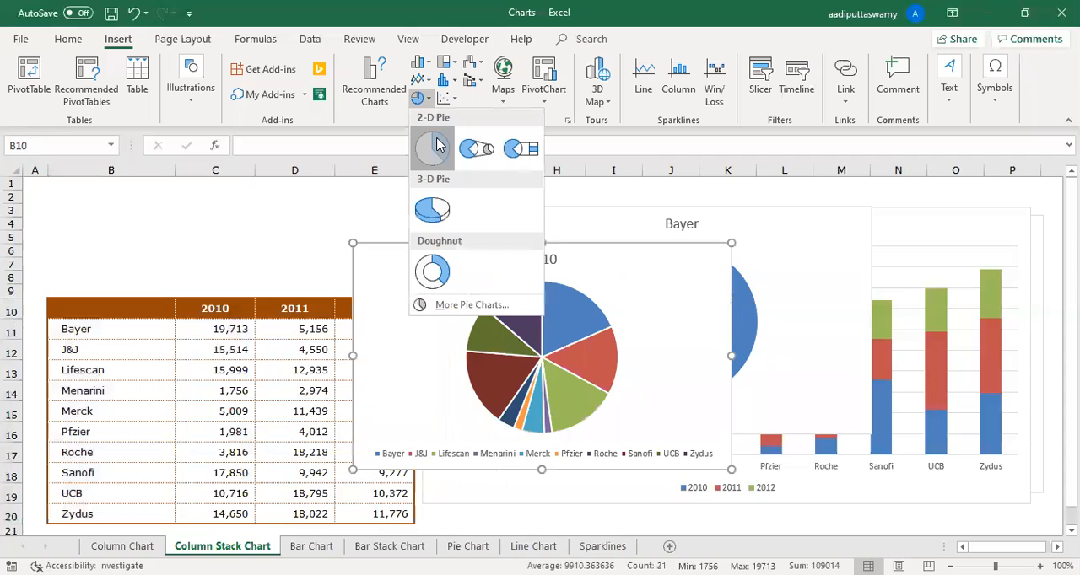
left_click(429, 144)
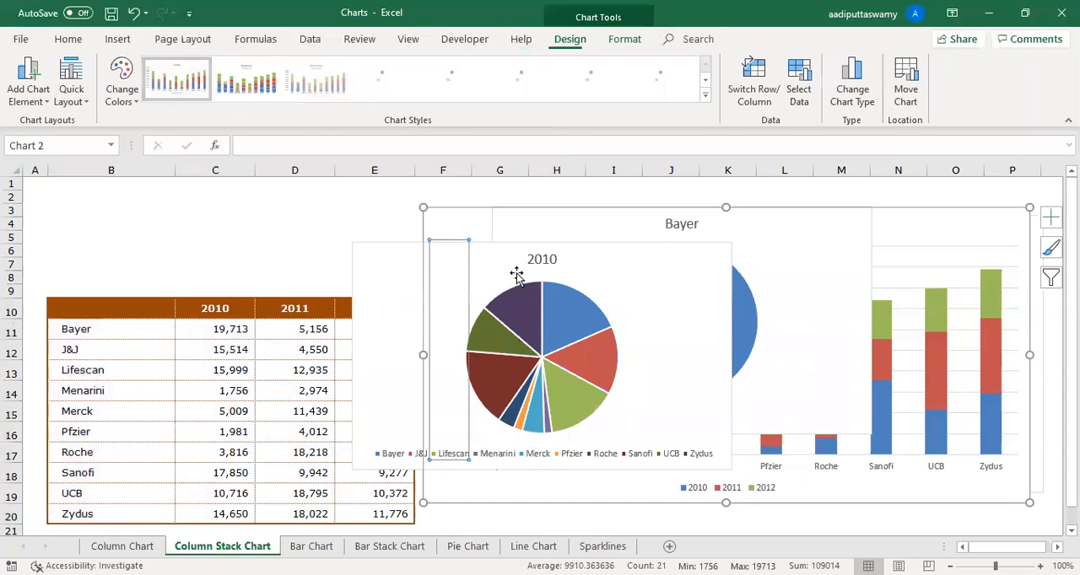
left_click(345, 223)
left_click_drag(417, 251, 317, 224)
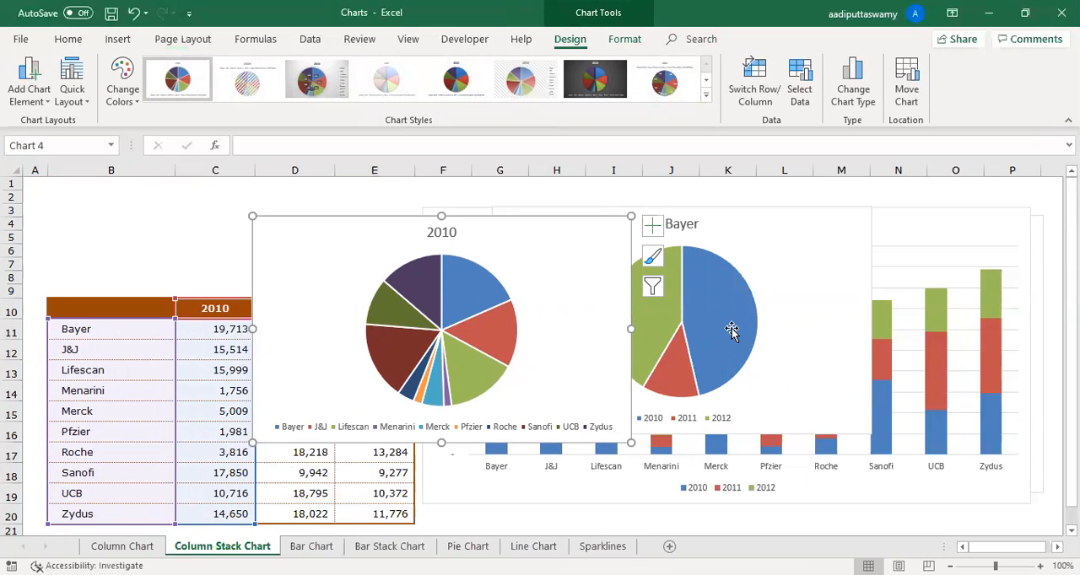
left_click(908, 216)
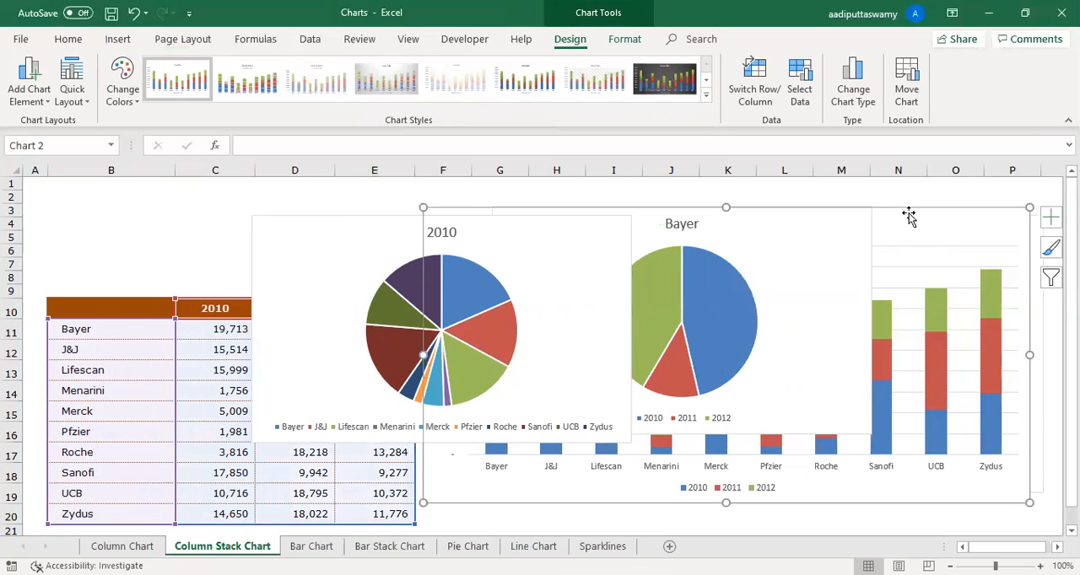
- On the Bar Stack Chart sheet, insert a 2-D stacked bar chart from B10:E20 and enlarge it across about columns F to P
left_click(390, 546)
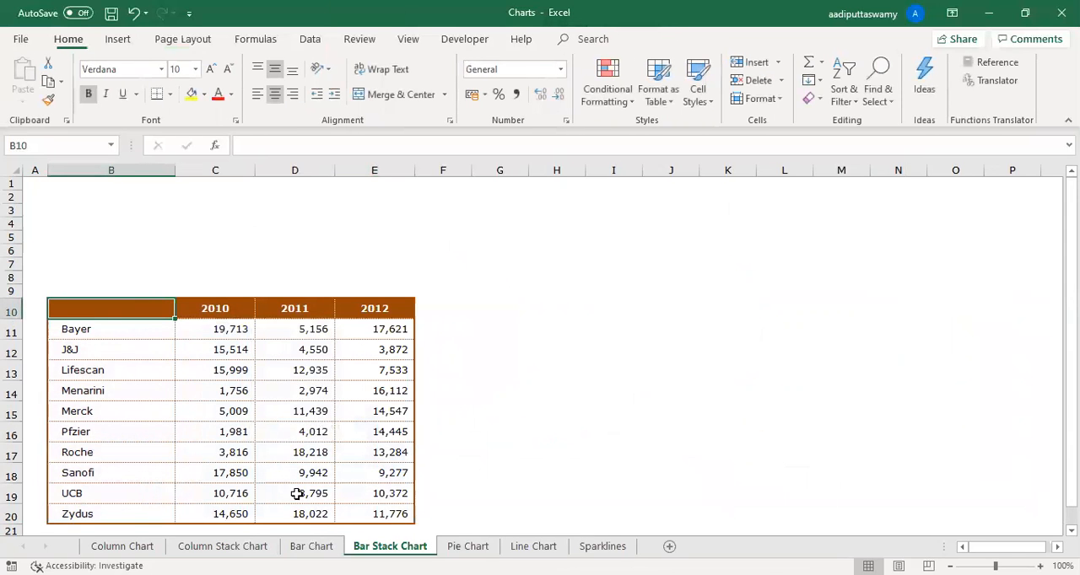
left_click_drag(138, 309, 397, 509)
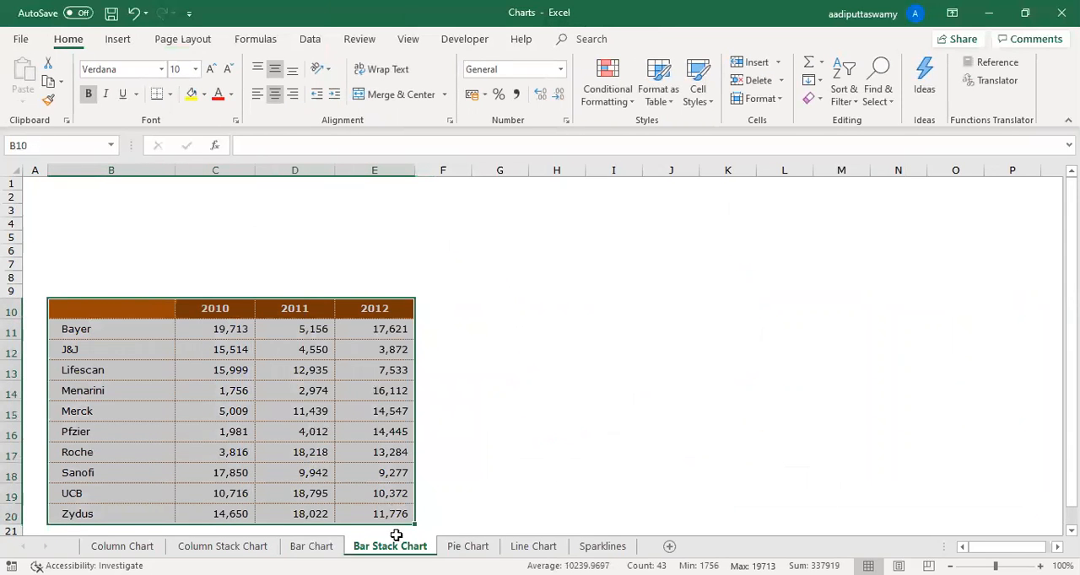
left_click(122, 40)
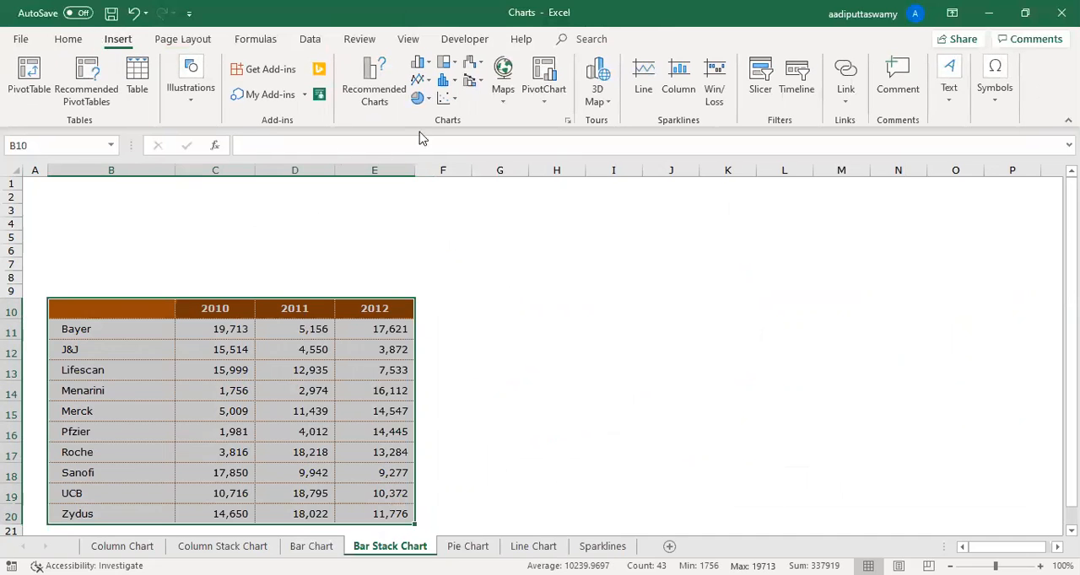
left_click(430, 65)
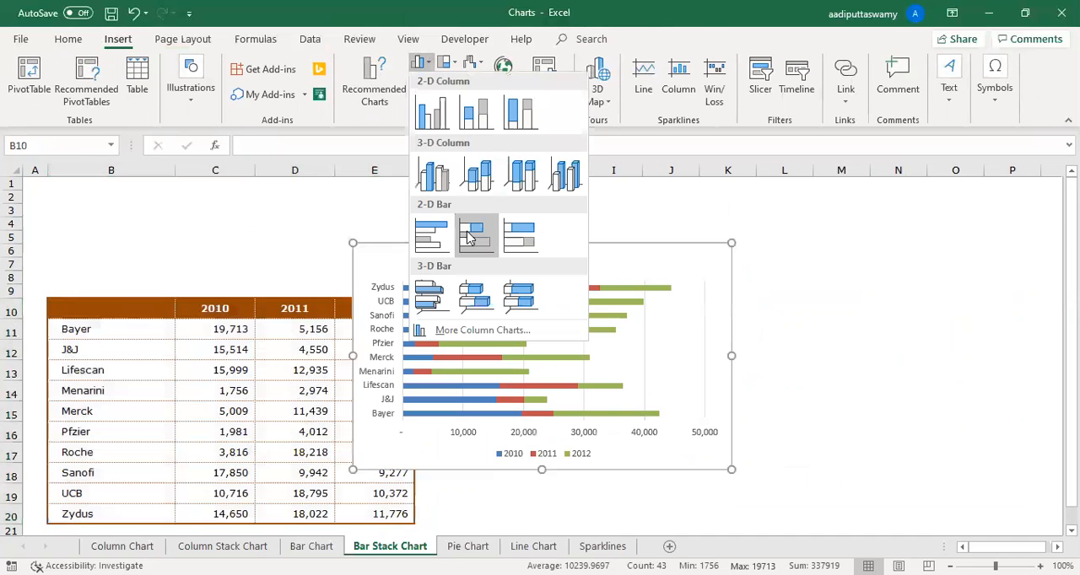
left_click(472, 236)
left_click_drag(818, 430, 1005, 520)
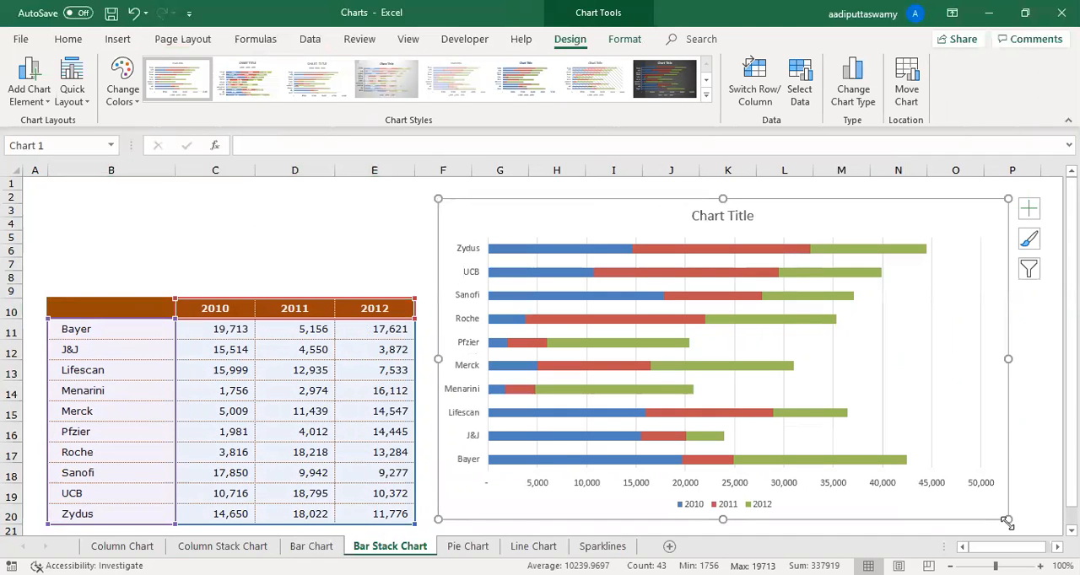
- Insert a 2-D clustered bar chart from B10:E20 over the stacked bar chart and enlarge it across about columns F to O
left_click_drag(96, 309, 368, 474)
left_click(117, 40)
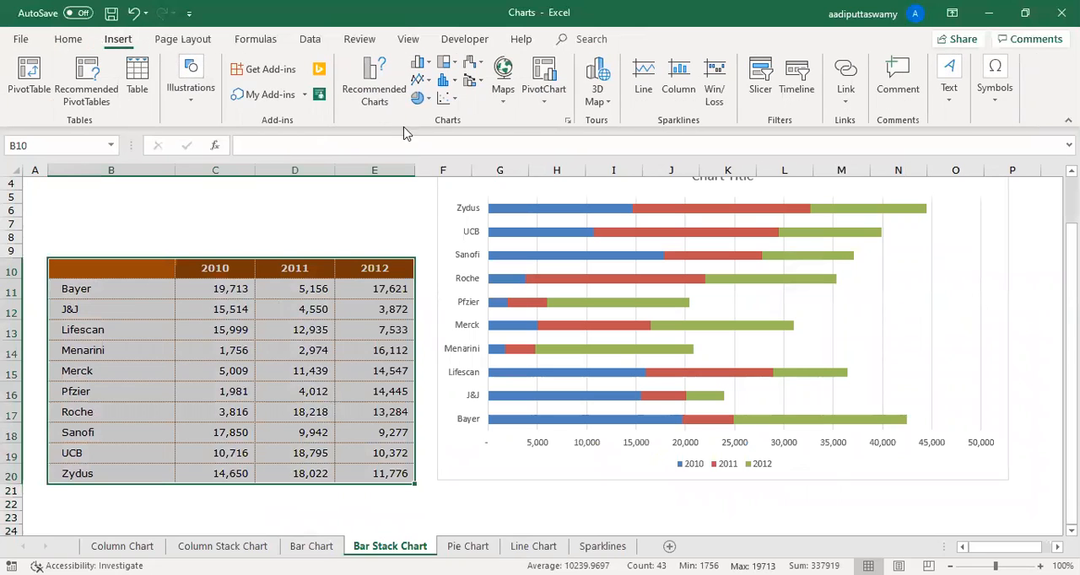
left_click(423, 65)
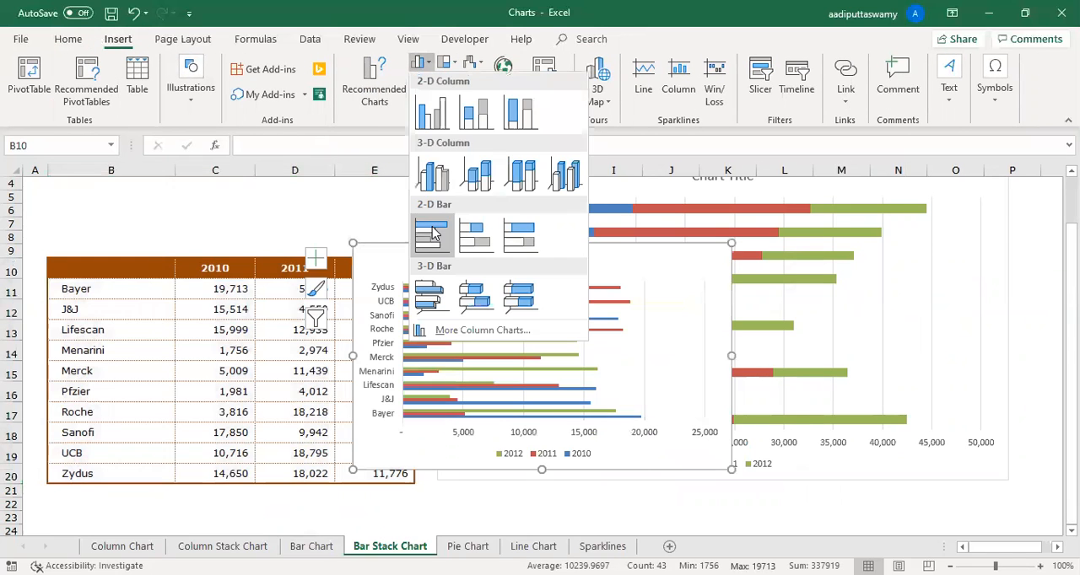
left_click(428, 236)
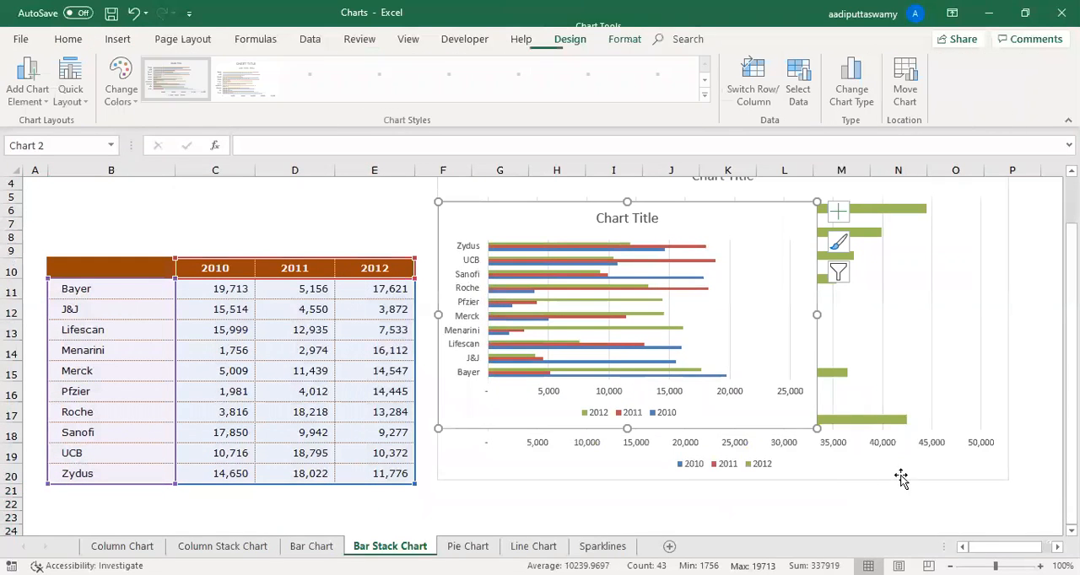
left_click_drag(817, 428, 970, 512)
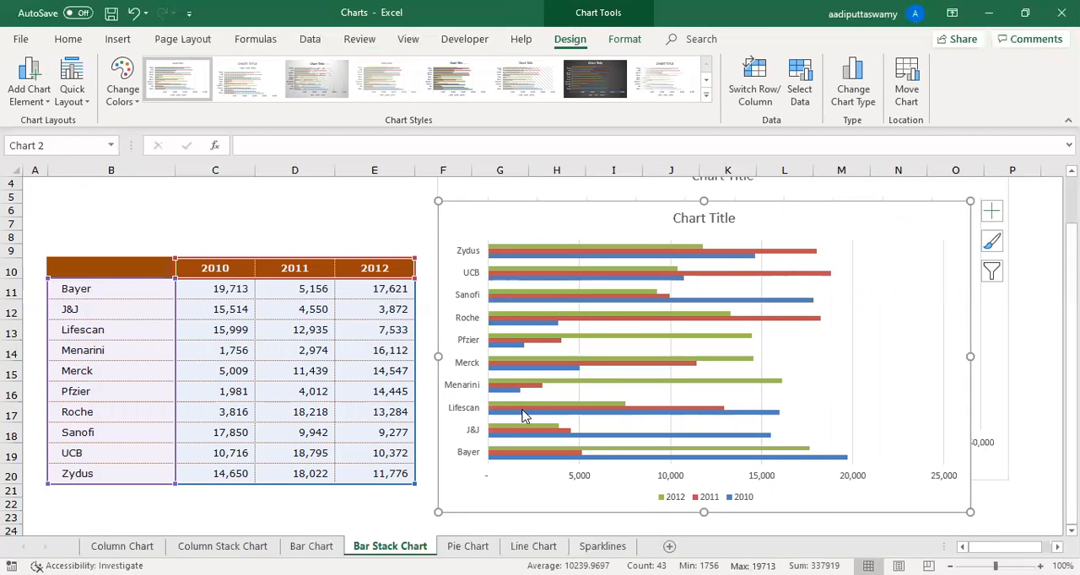
- Compare the monthly table on the Line Chart sheet with the Column Chart sheet's single-year charts, returning to the Line Chart sheet
left_click(530, 547)
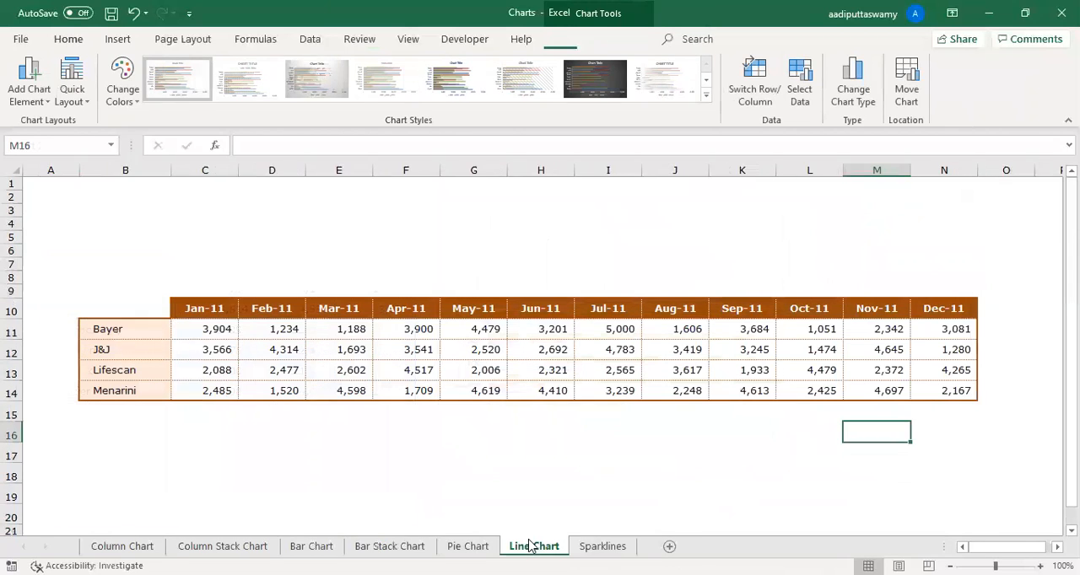
left_click(453, 477)
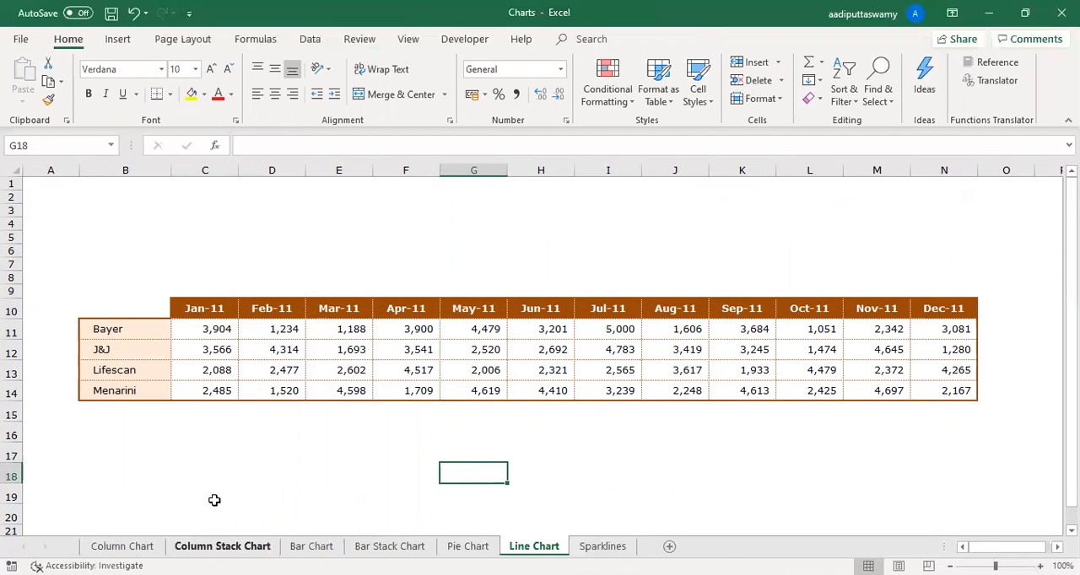
left_click(121, 547)
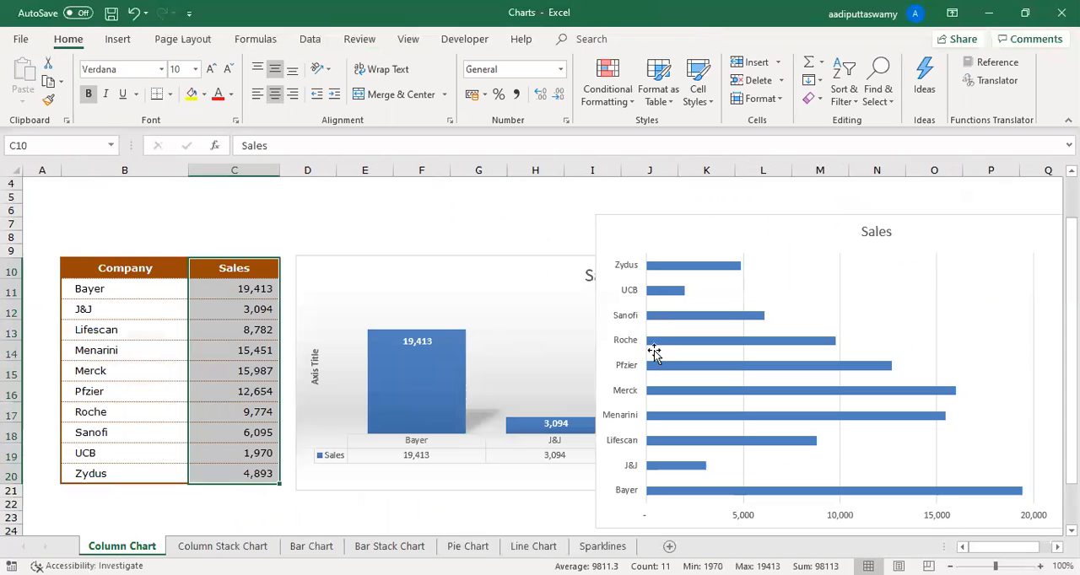
left_click(533, 546)
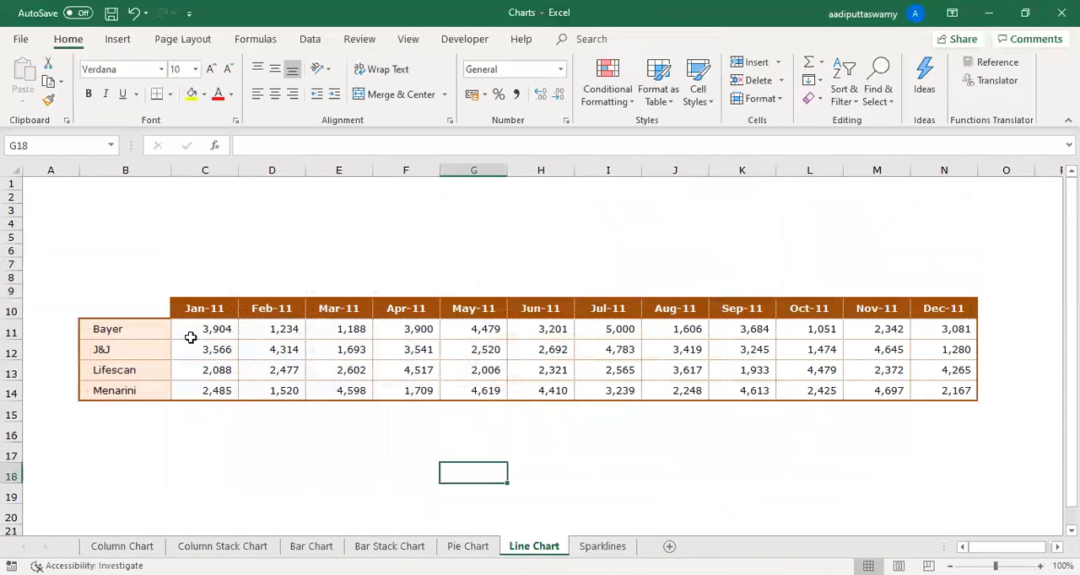
- Preview a line chart with markers for the monthly company sales in B10:N14
left_click_drag(144, 314, 947, 388)
left_click(118, 39)
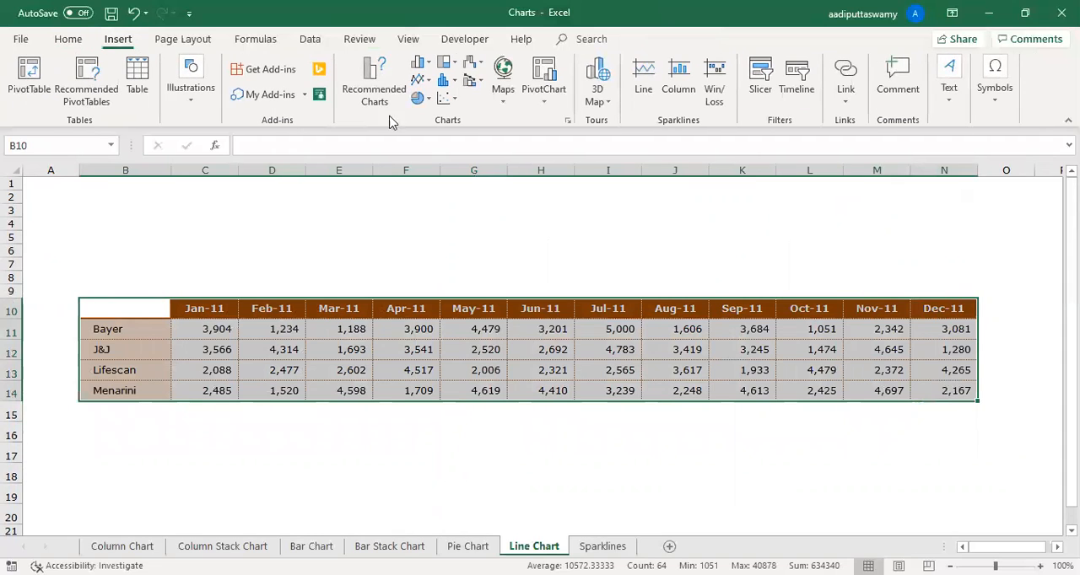
left_click(423, 81)
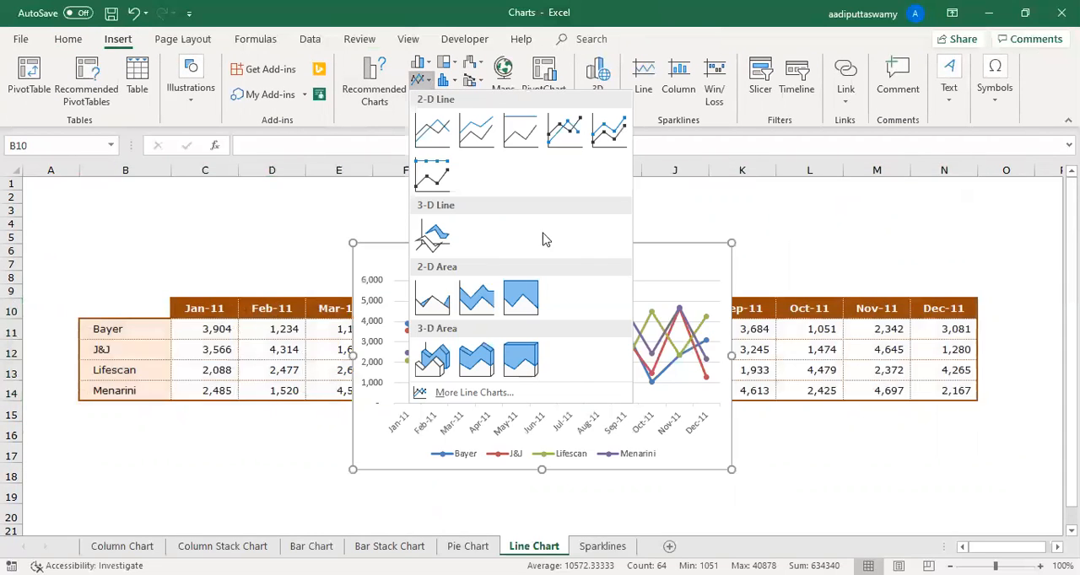
- Insert a clustered column chart from B10:N14, enlarge it across about columns B to N, and delete it
left_click_drag(145, 309, 943, 389)
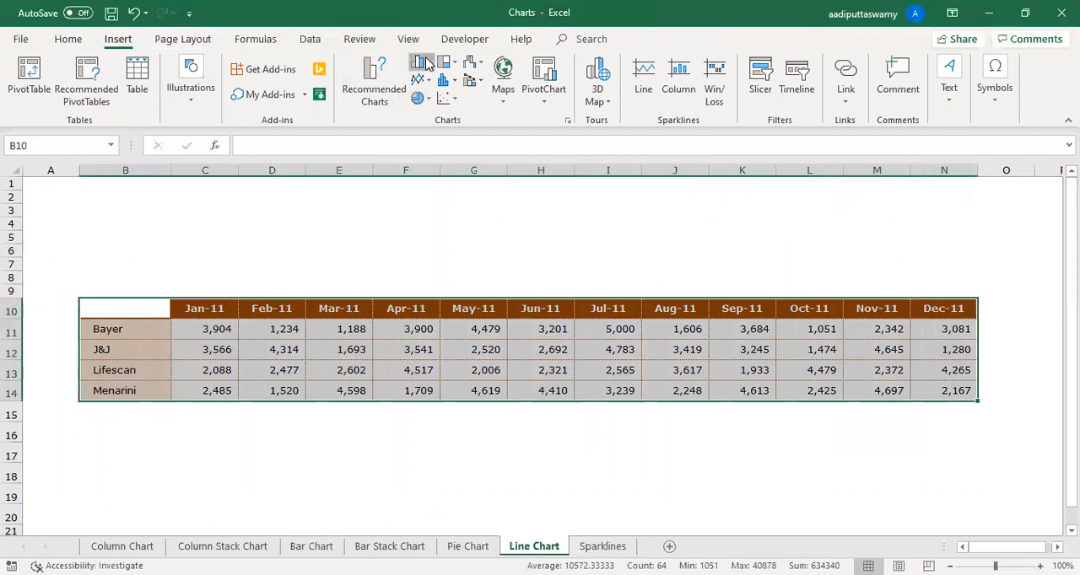
key("alt+F1")
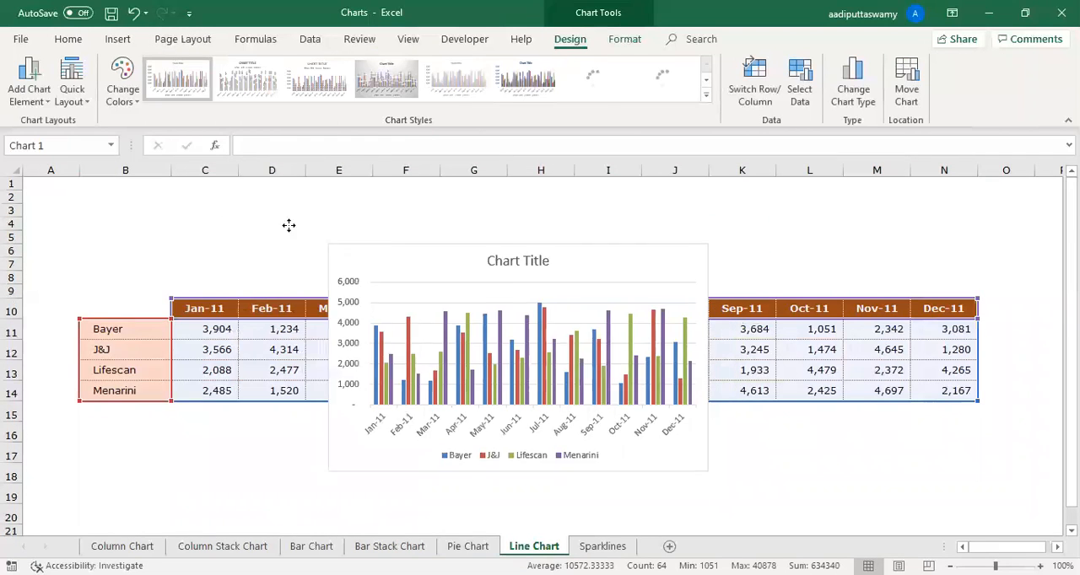
left_click_drag(511, 434, 975, 455)
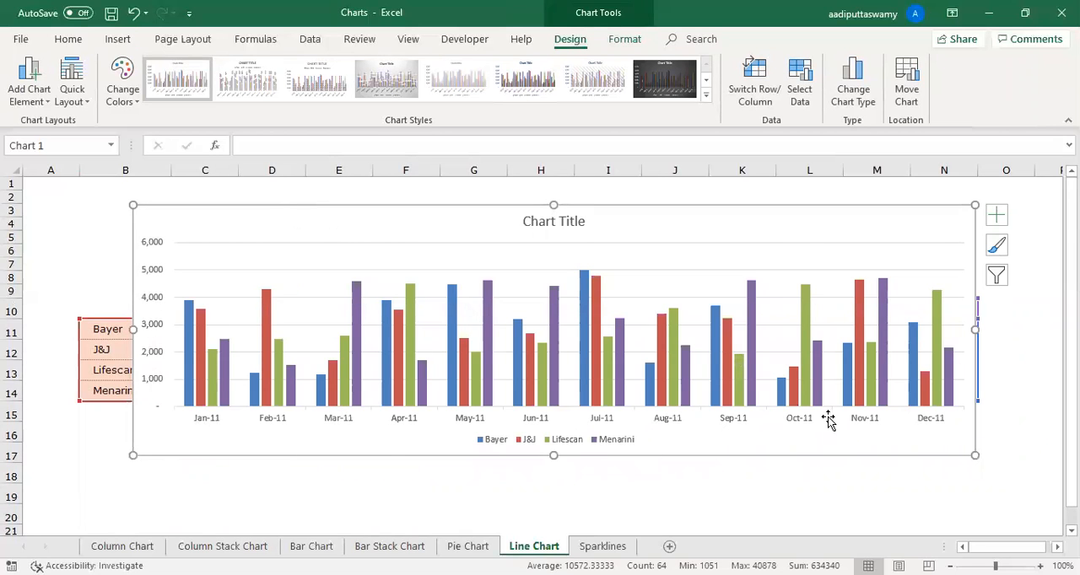
mouse_move(407, 365)
key("Delete")
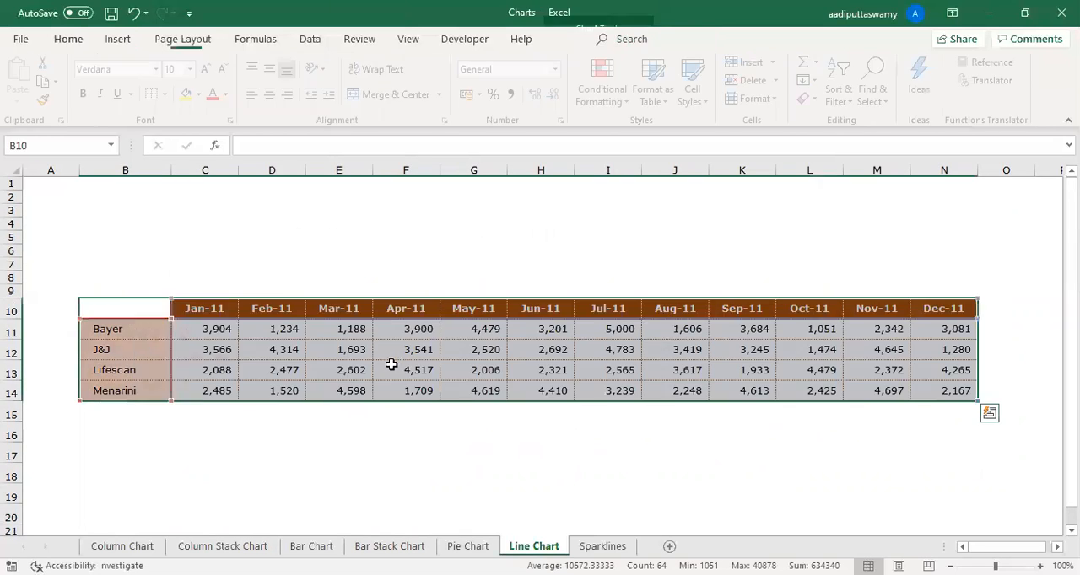
- Insert a 2-D line chart with markers from B10:N14 and enlarge it over the table, spanning about columns A to O
left_click(118, 38)
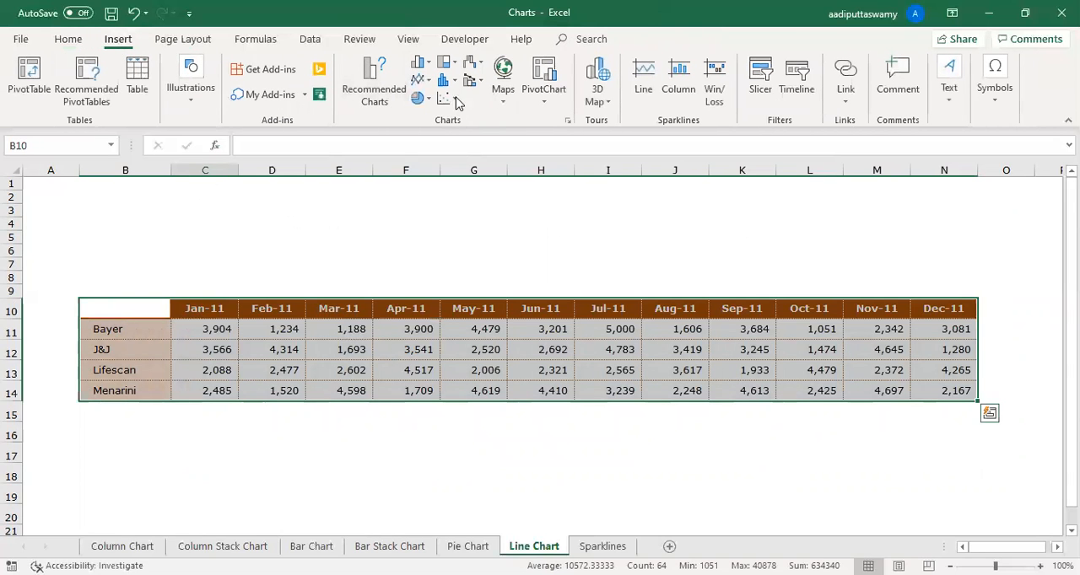
left_click(429, 84)
left_click(429, 160)
left_click_drag(447, 255, 146, 205)
left_click_drag(423, 425, 999, 467)
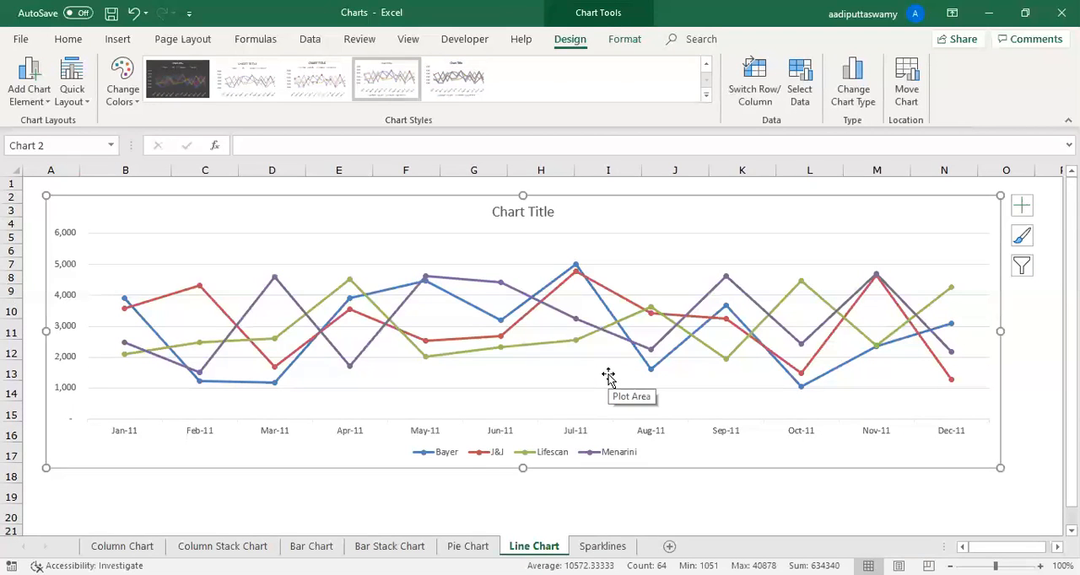
- On the Sparklines sheet, examine the four companies' monthly figures from Jan-11 to Dec-11
left_click(602, 546)
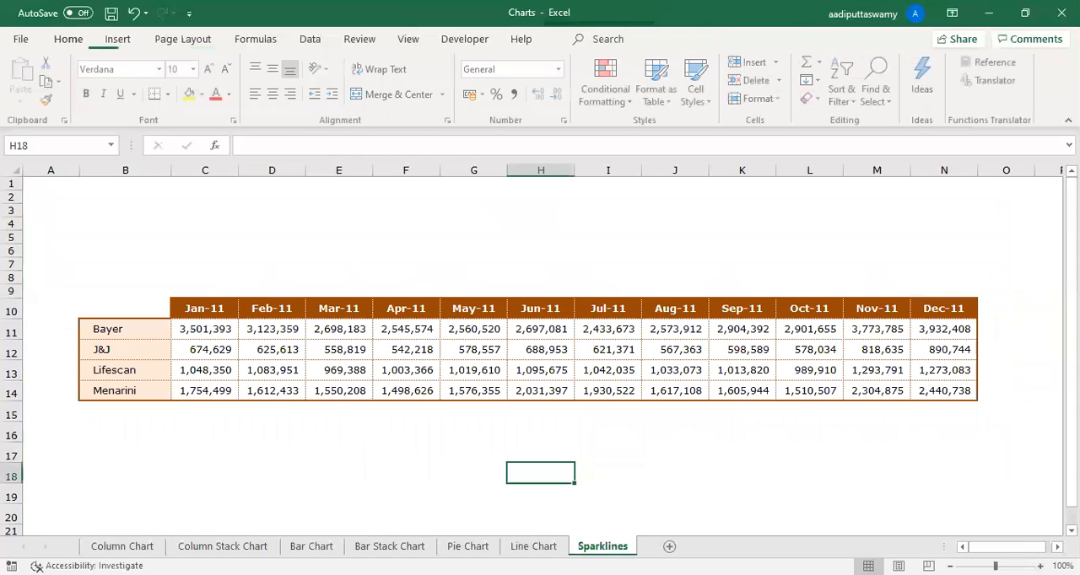
left_click(391, 462)
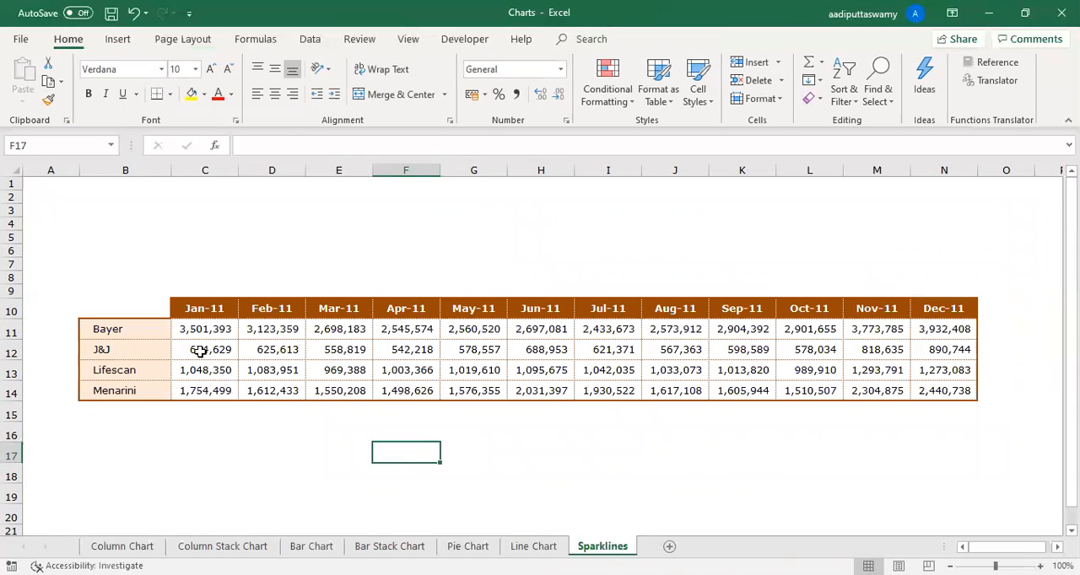
left_click_drag(216, 333, 952, 393)
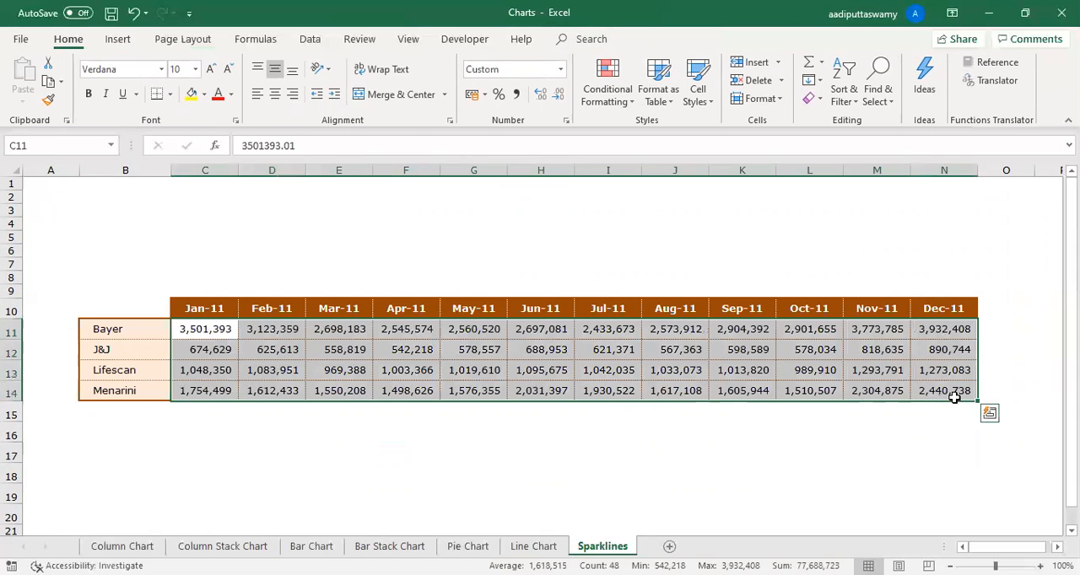
scroll(540, 354, "right", 1)
left_click(143, 347)
left_click(143, 332)
left_click_drag(368, 387, 872, 379)
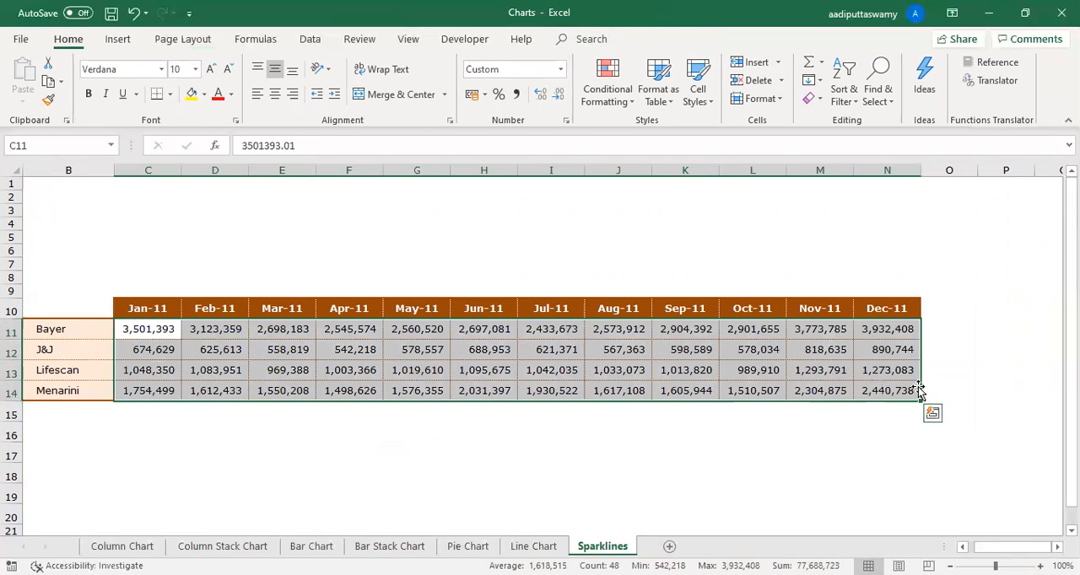
- Create line sparklines for the monthly values in C11:N14, placed in O11:O14 beside the table
left_click(155, 328)
left_click_drag(158, 334, 896, 389)
left_click(116, 40)
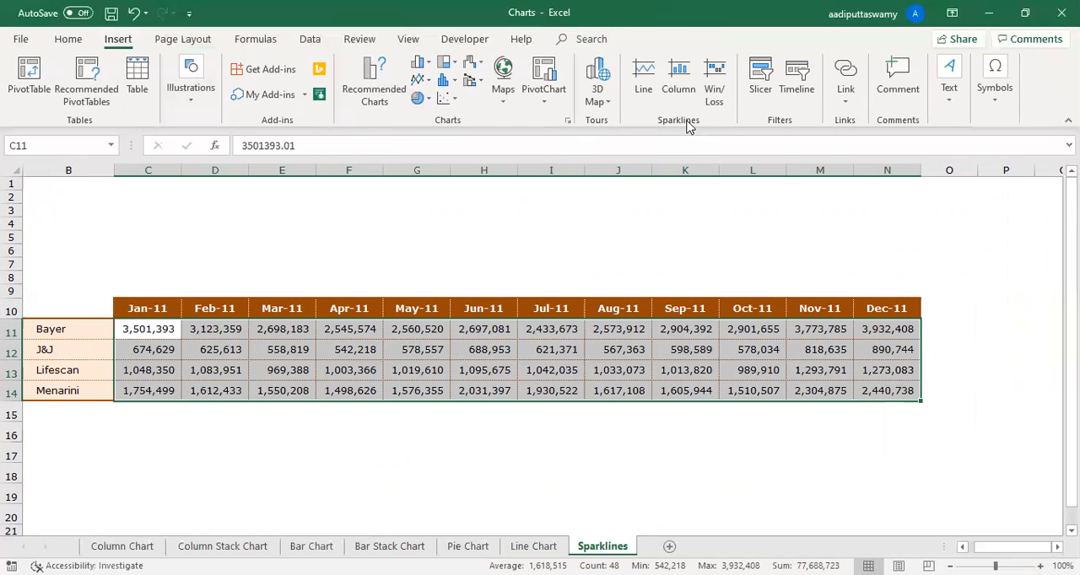
left_click(652, 81)
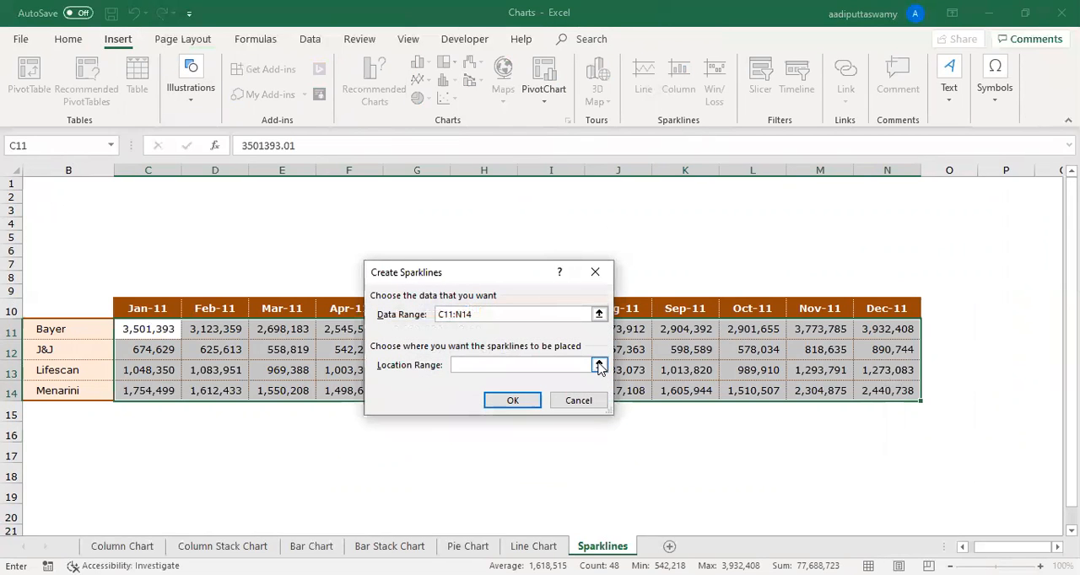
left_click(935, 322)
left_click_drag(940, 340, 940, 390)
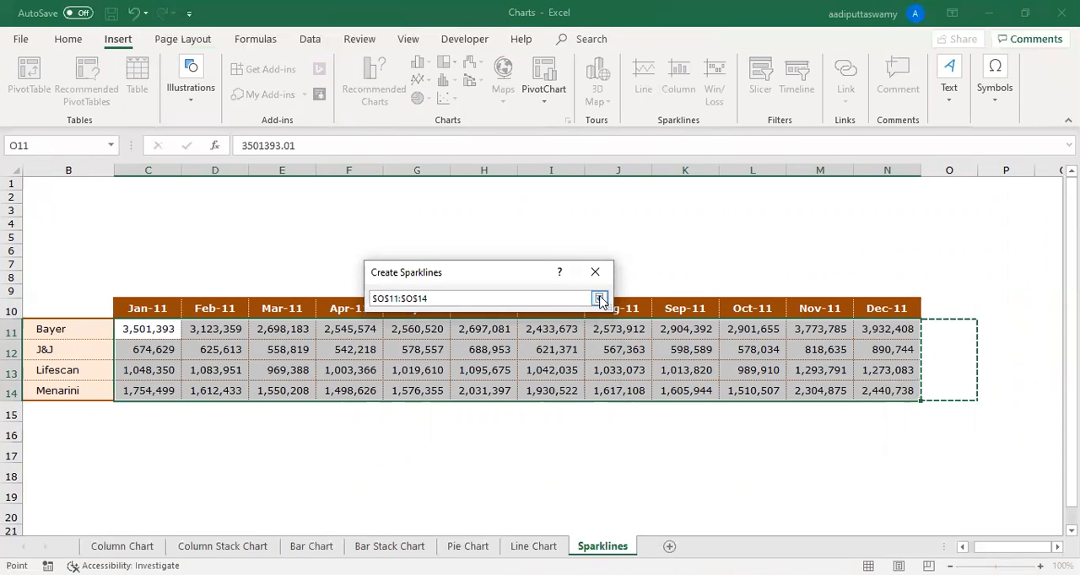
left_click(598, 298)
left_click(512, 401)
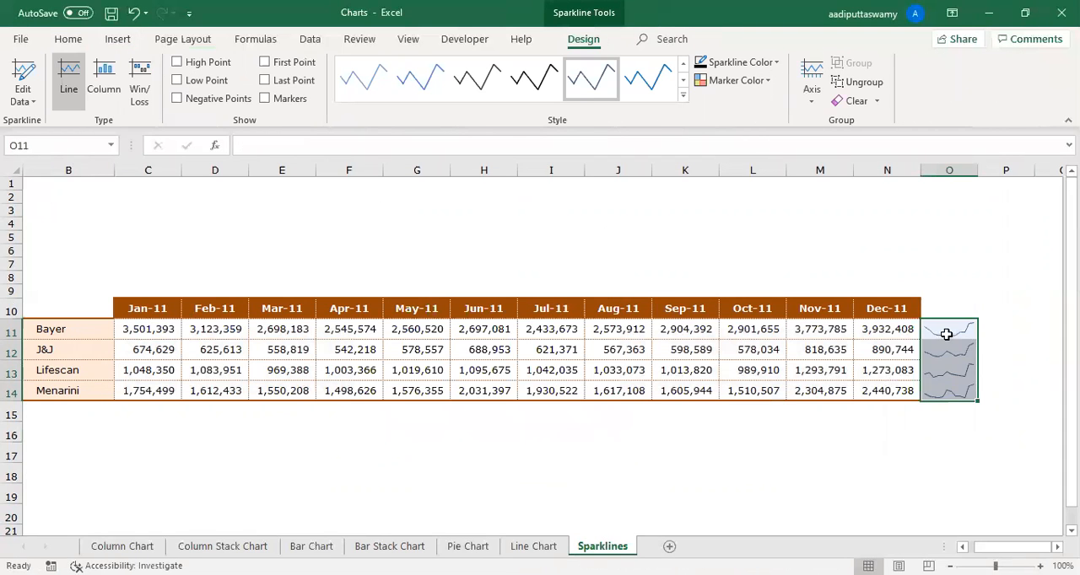
- Inspect each company's sparkline in O11:O14, and compare them with the chart on the Line Chart sheet
left_click(946, 334)
left_click(945, 354)
left_click(944, 372)
left_click(945, 393)
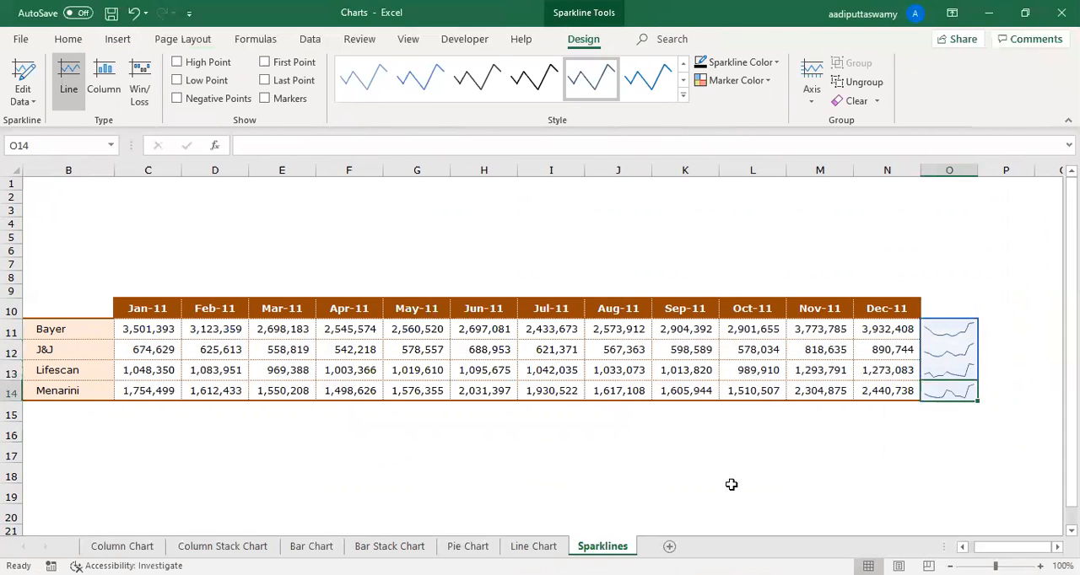
left_click(547, 547)
left_click(602, 546)
- Highlight the high points of the sparklines in O11:O14, change them to column sparklines, and widen column O to about double
left_click_drag(949, 334, 959, 393)
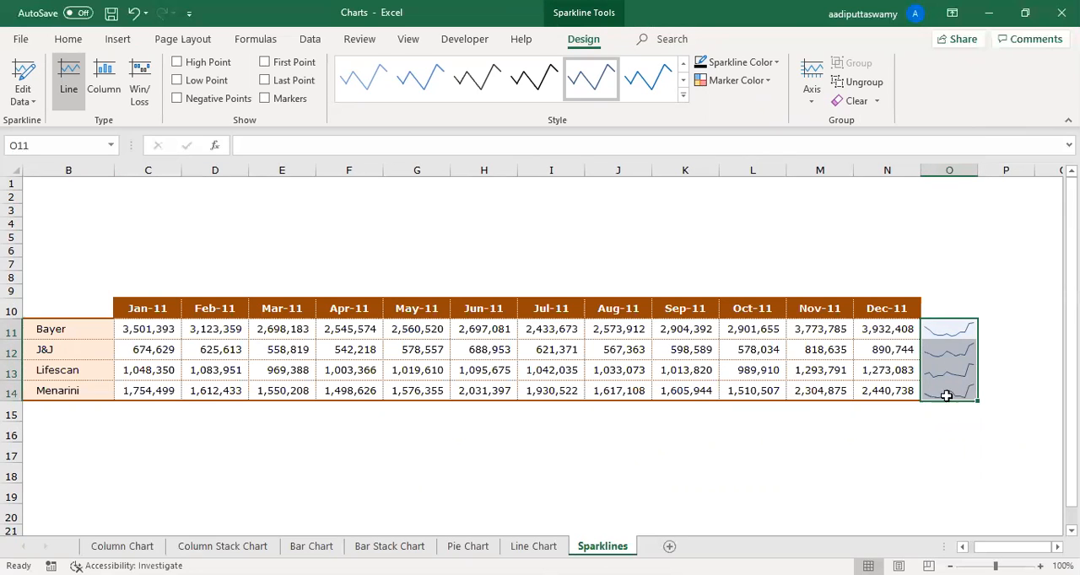
left_click_drag(945, 330, 946, 394)
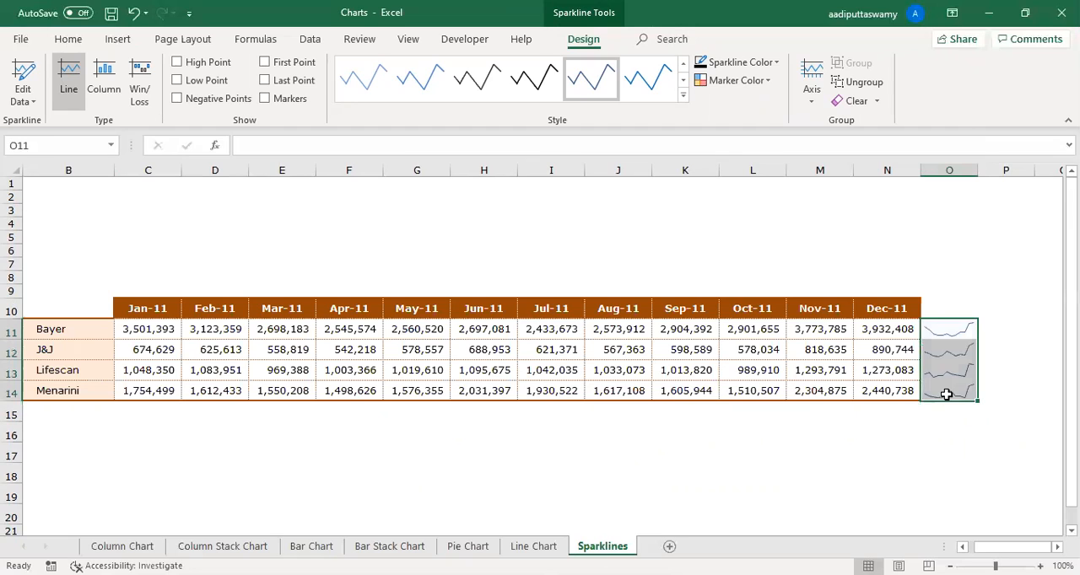
left_click(179, 64)
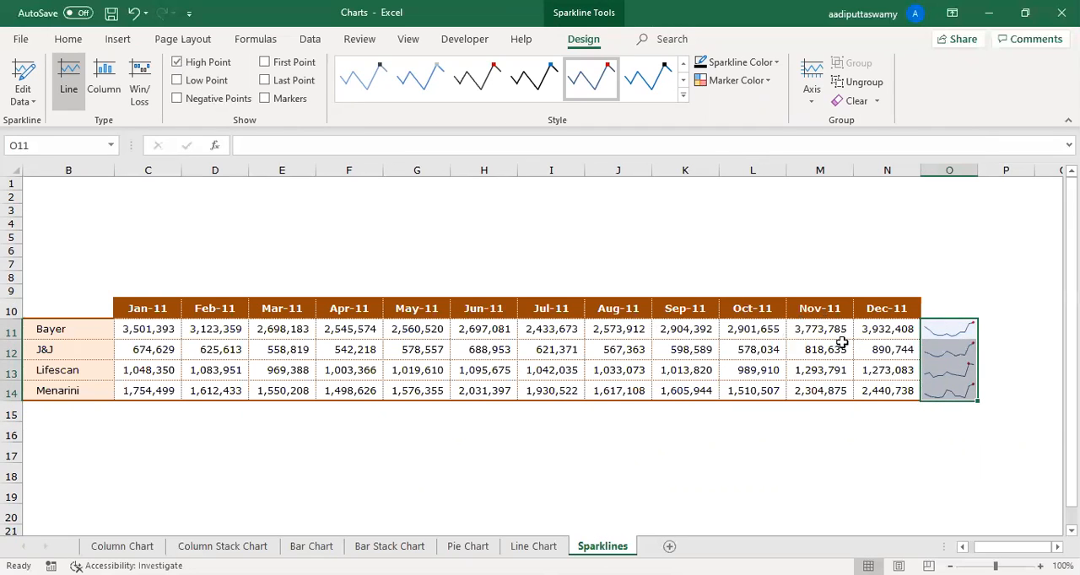
left_click(178, 99)
left_click(178, 98)
left_click(104, 89)
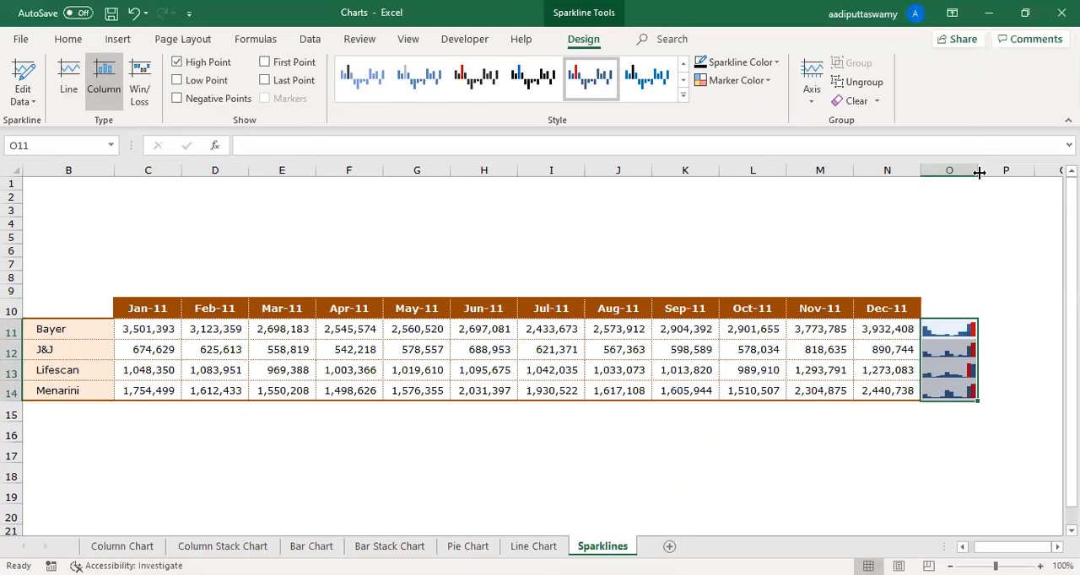
left_click_drag(978, 172, 1029, 172)
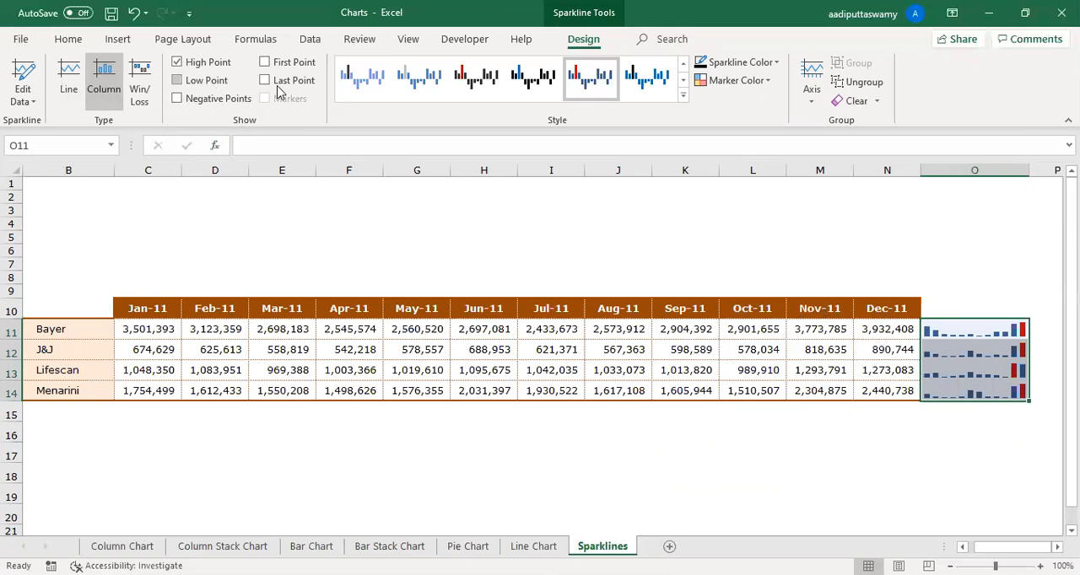
- Remove the high-point highlighting and try light orange and green sparkline styles, ending with the dark blue style
left_click(178, 64)
left_click(683, 96)
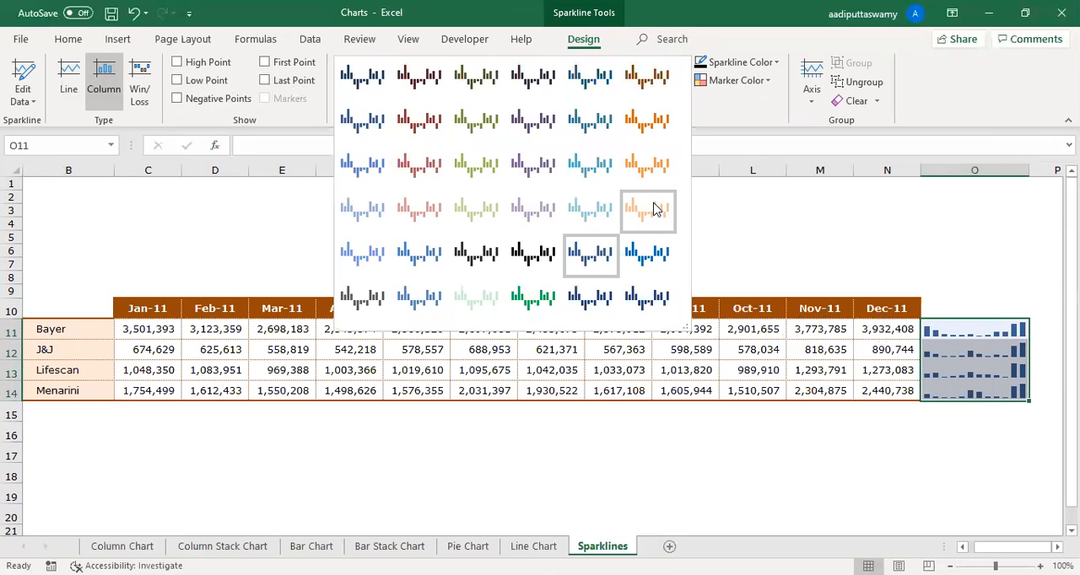
left_click(656, 209)
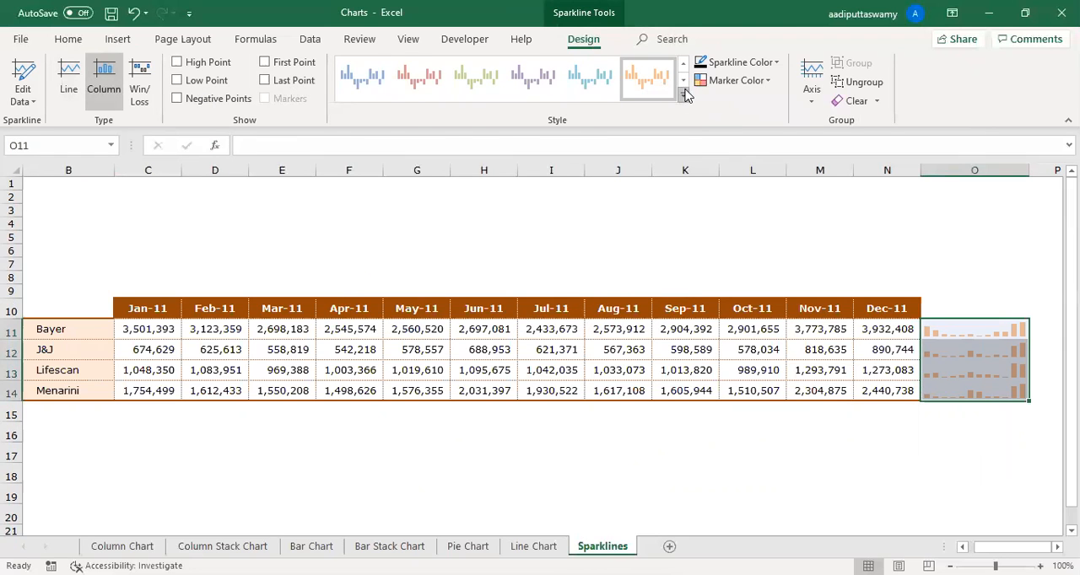
left_click(683, 95)
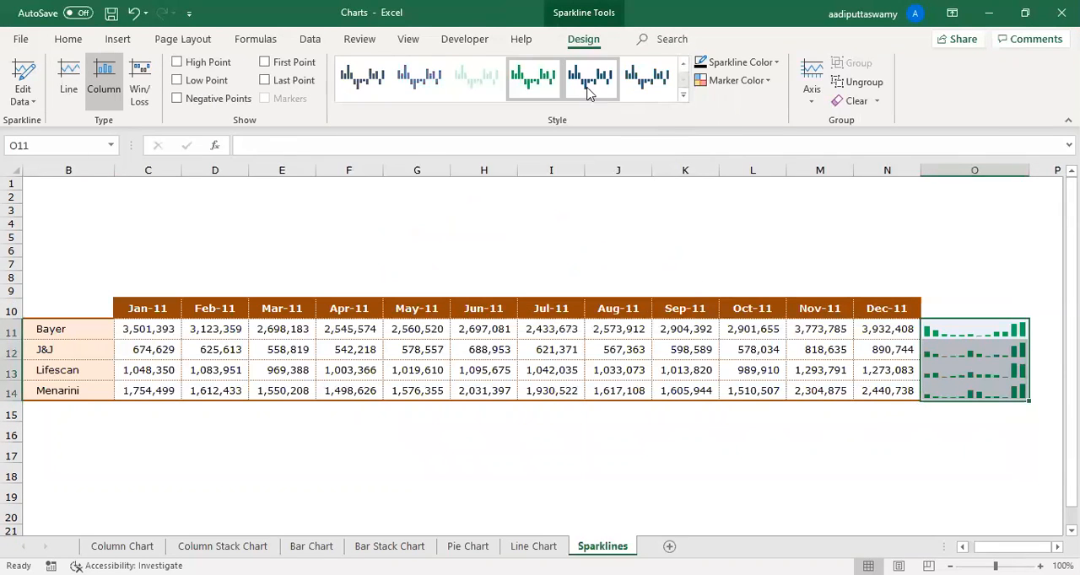
left_click(630, 81)
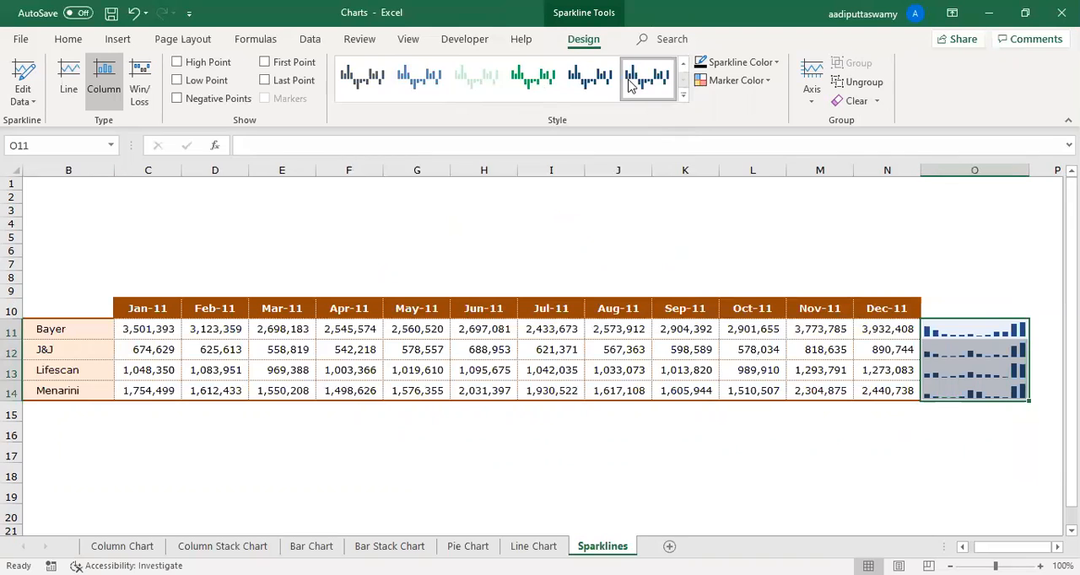
- Set the sparkline color to the standard dark red, and view the high-point marker color choices without changing them
left_click(777, 62)
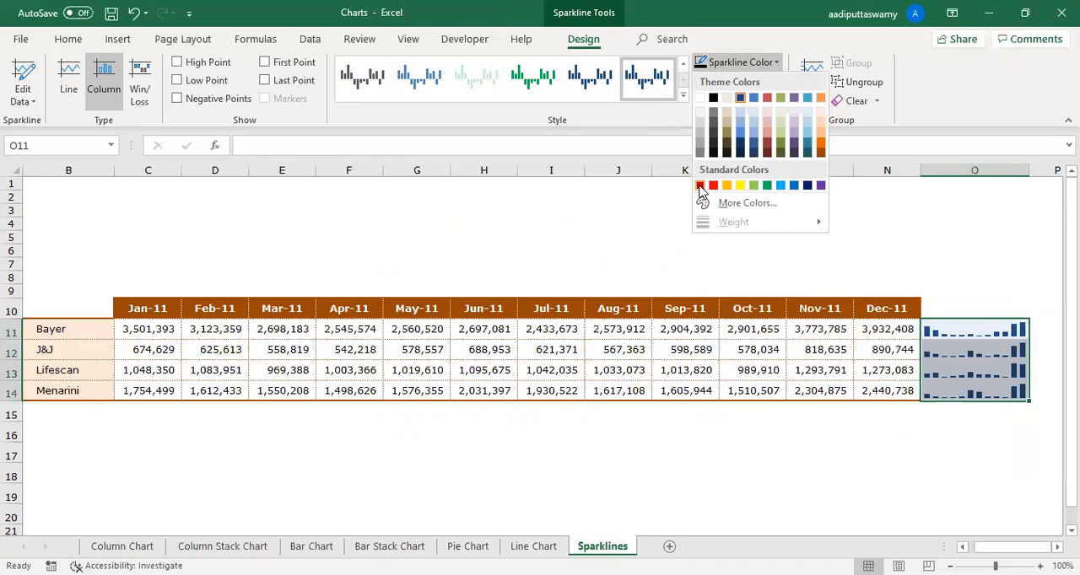
left_click(700, 185)
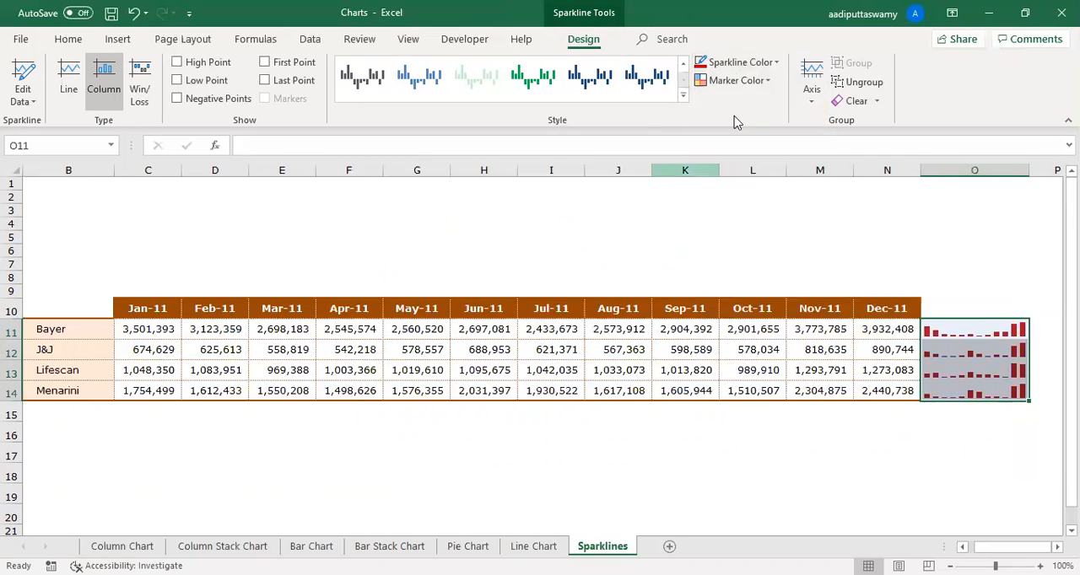
left_click(767, 81)
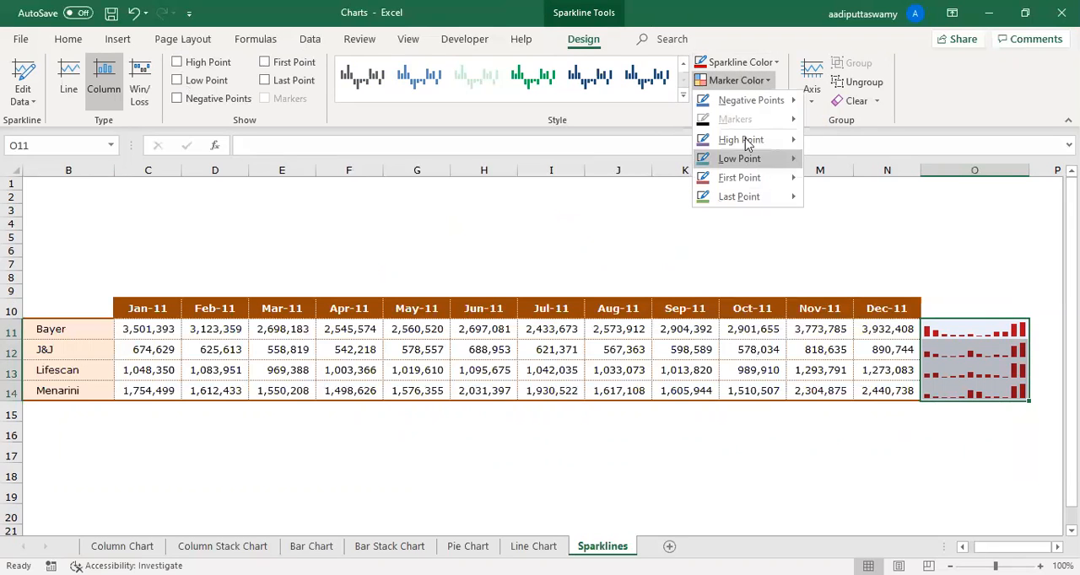
mouse_move(745, 144)
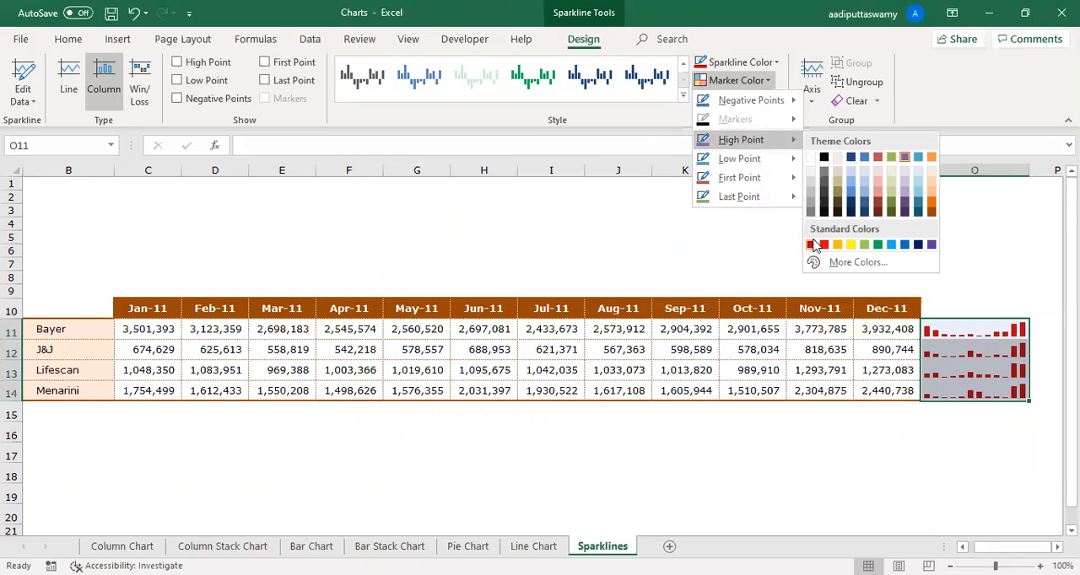
left_click(635, 231)
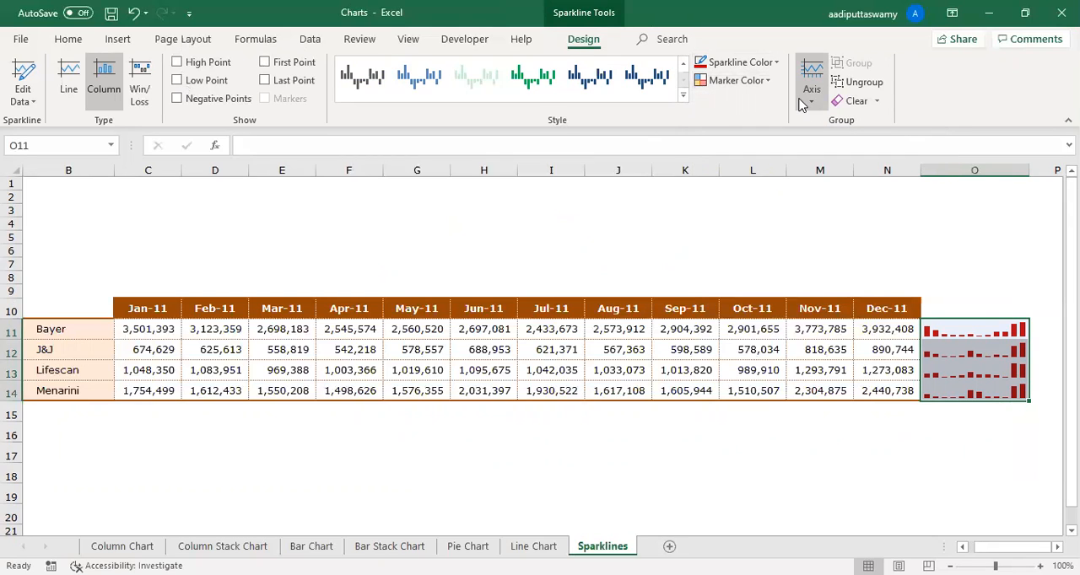
left_click(976, 337)
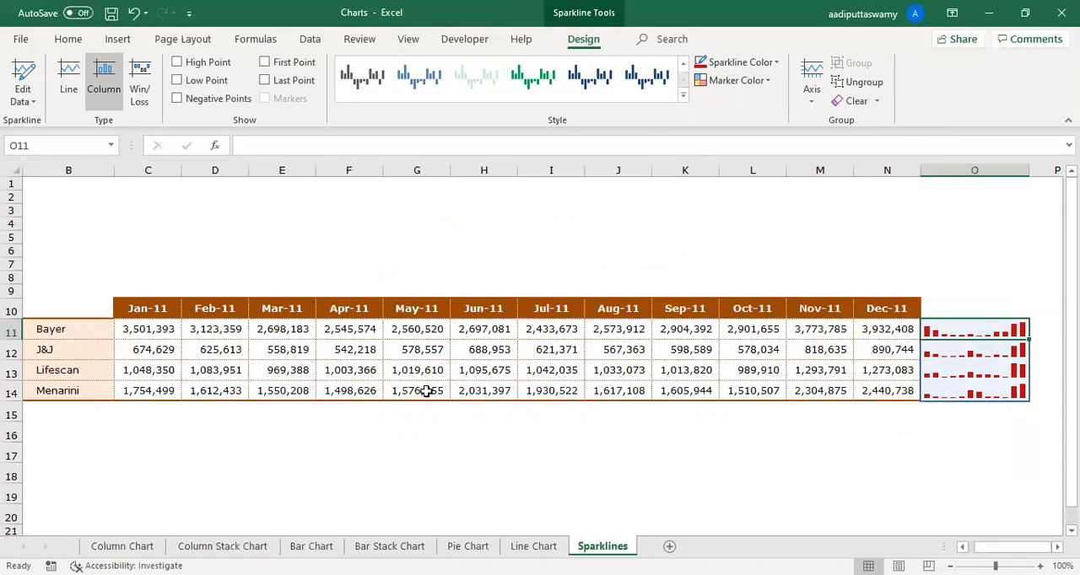